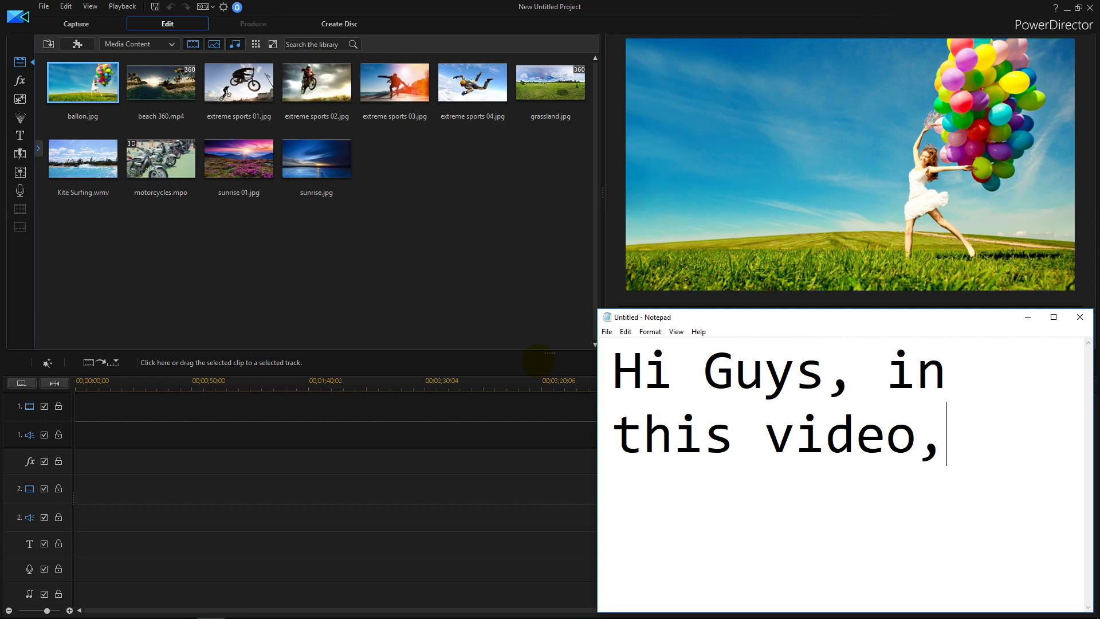
Step: Continue the Notepad introduction with "I will show you how to merge external audio and edit the video"
{"action": "type", "text": "sho"}
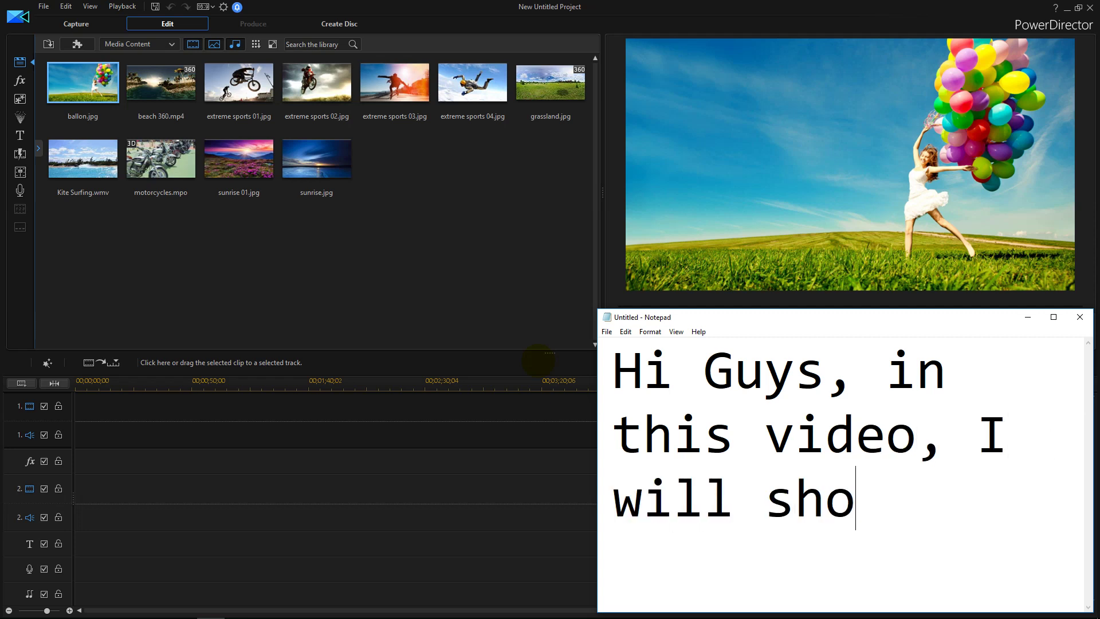
{"action": "type", "text": "w you how"}
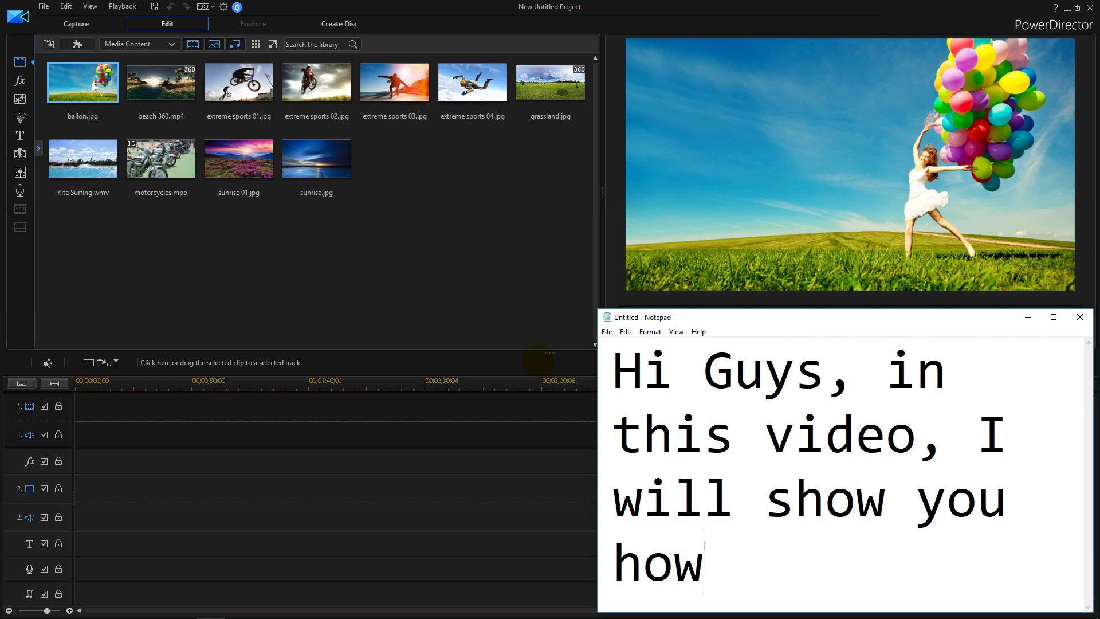
{"action": "type", "text": " to merge "}
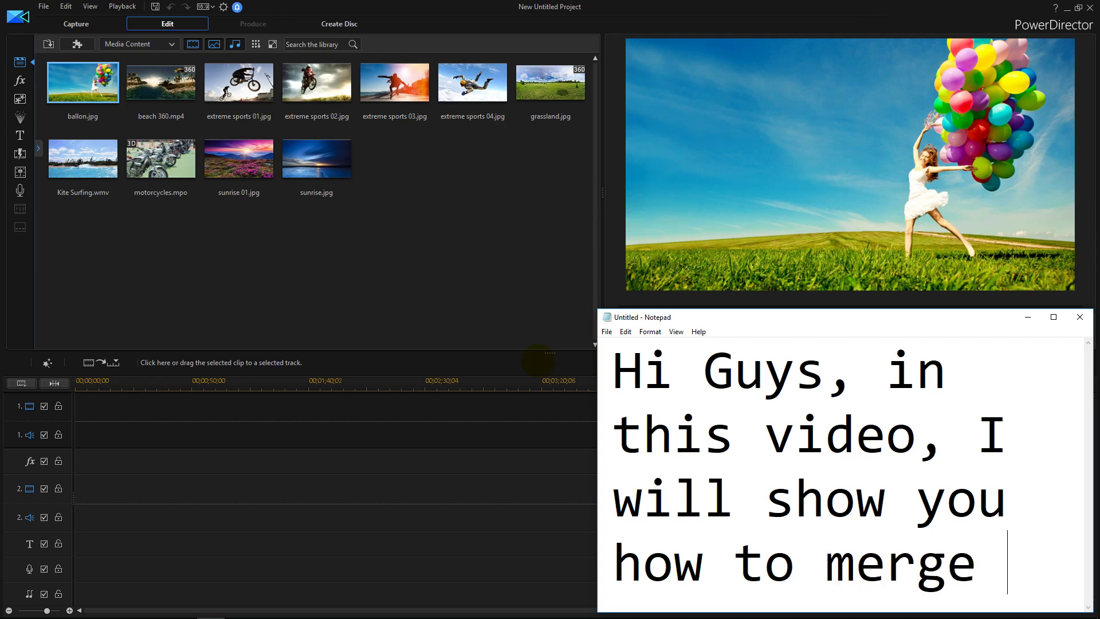
{"action": "type", "text": "external "}
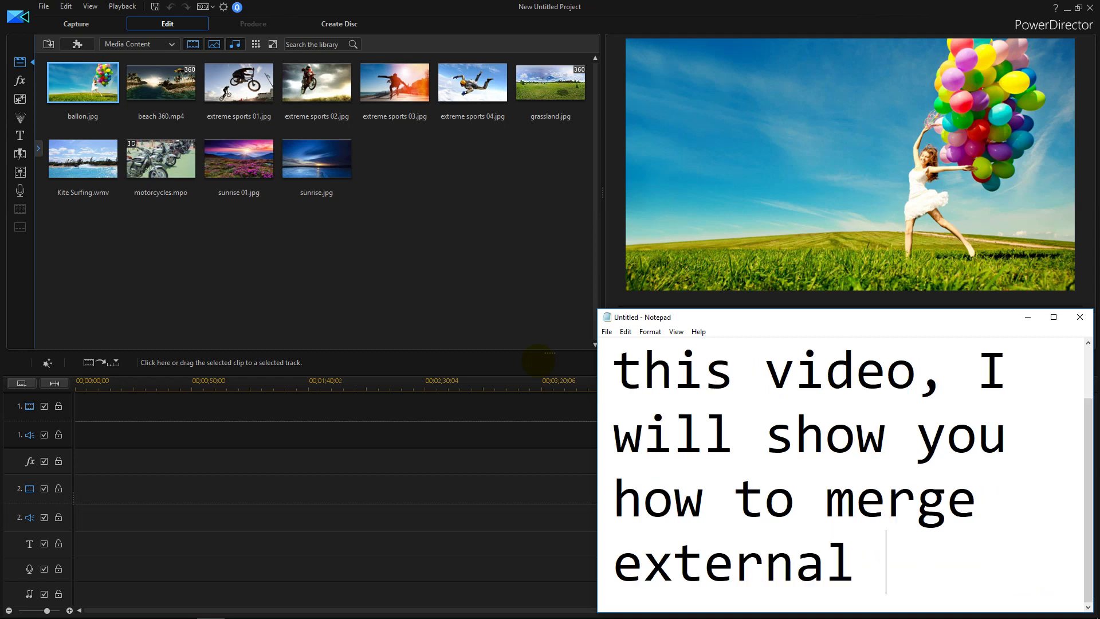
{"action": "type", "text": "audio and"}
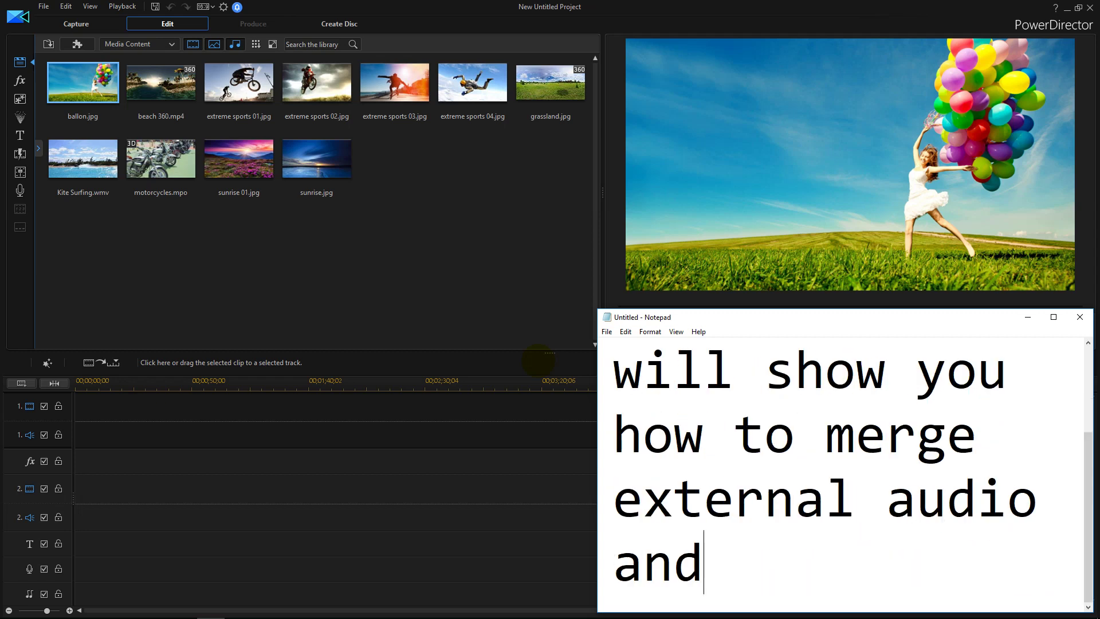
{"action": "type", "text": " edit"}
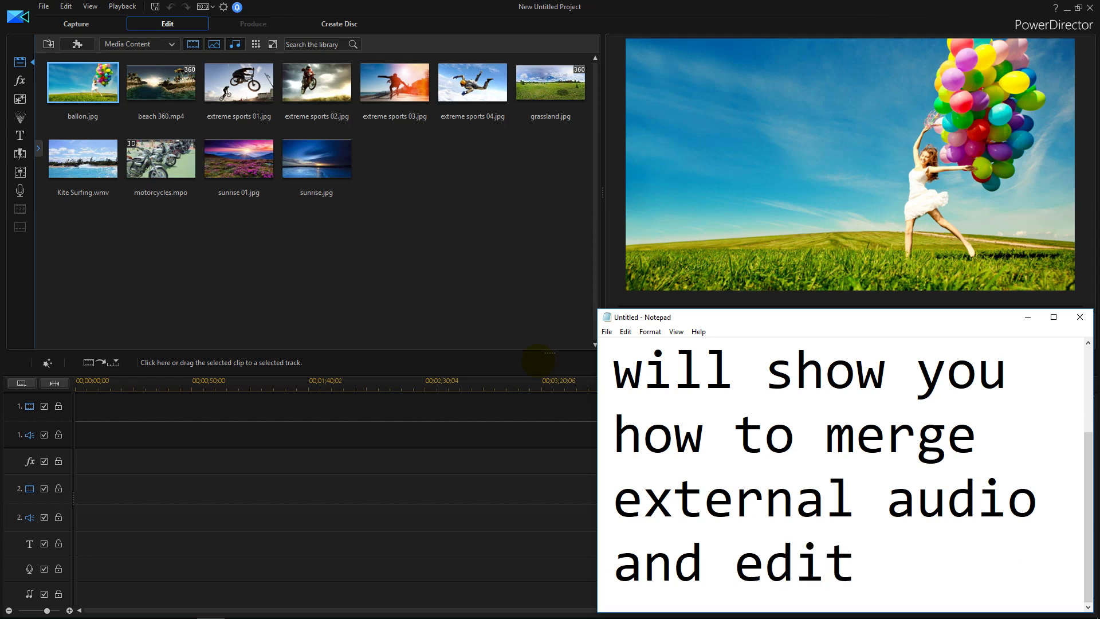
{"action": "type", "text": " the vid"}
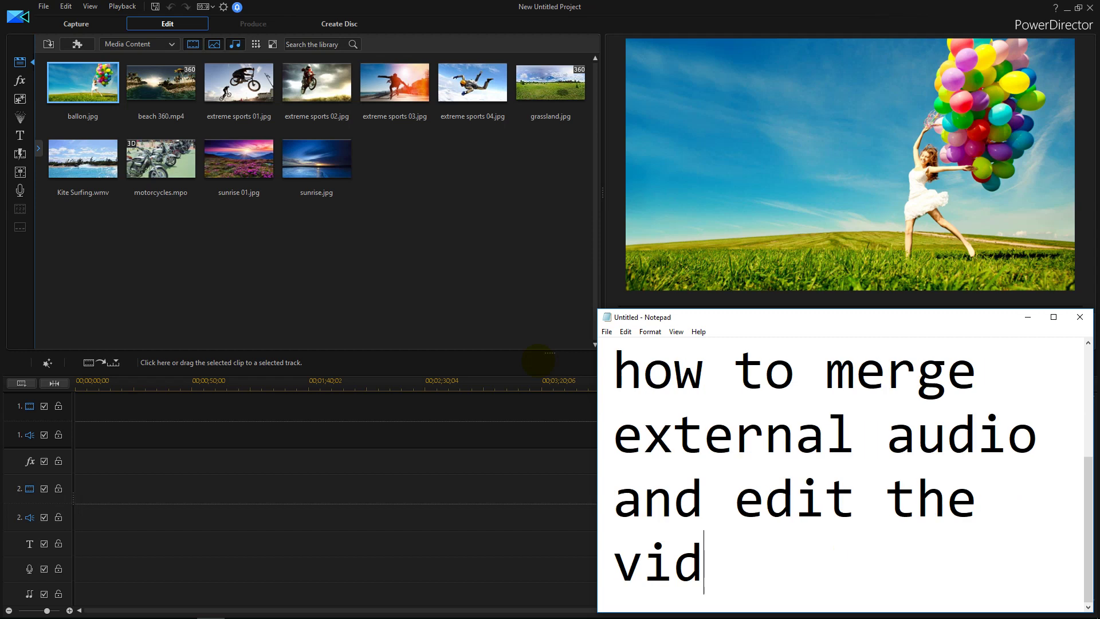
{"action": "type", "text": "eo"}
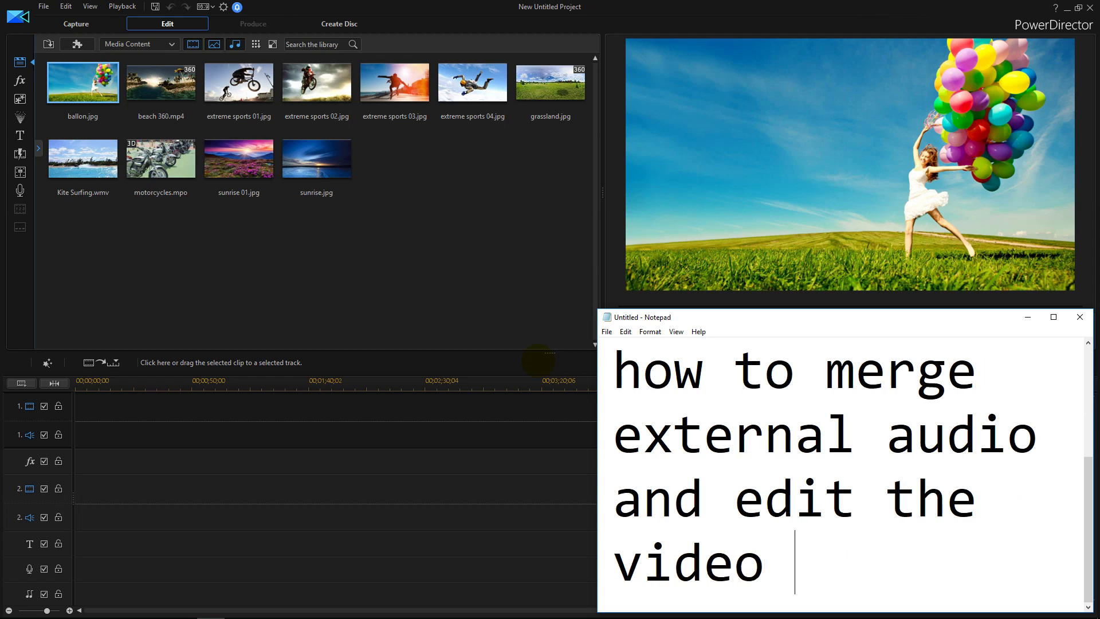
{"action": "type", "text": " an"}
{"action": "key", "text": "BackSpace"}
{"action": "key", "text": "BackSpace"}
{"action": "key", "text": "BackSpace"}
Step: End the sentence in Notepad and add "Finally, put it together for proudction."
{"action": "type", "text": ". Fi"}
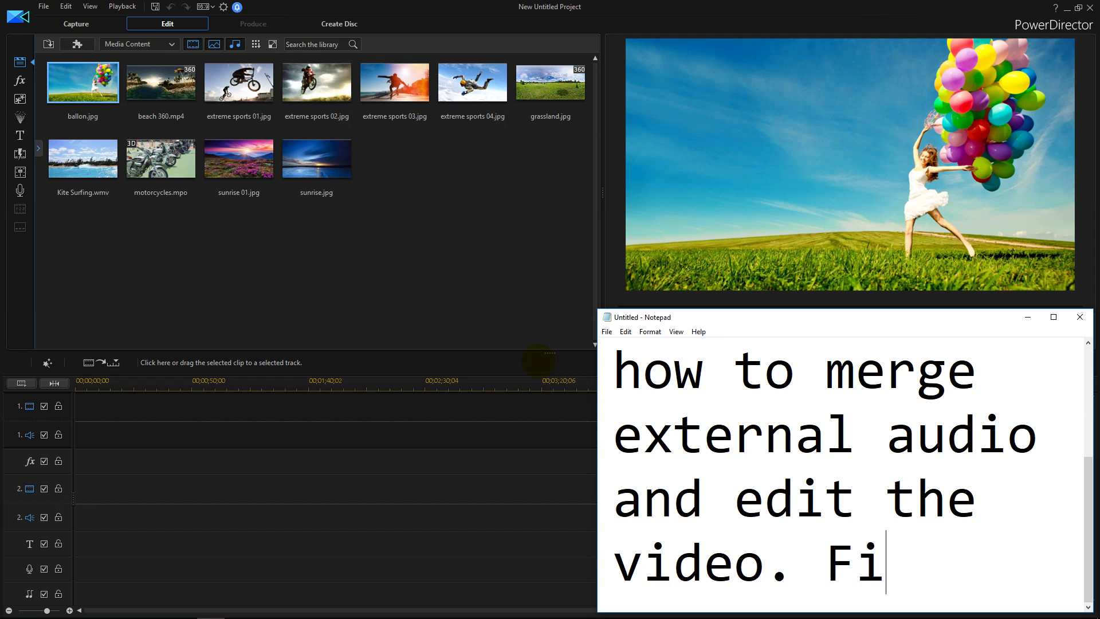
{"action": "type", "text": "nally, put i"}
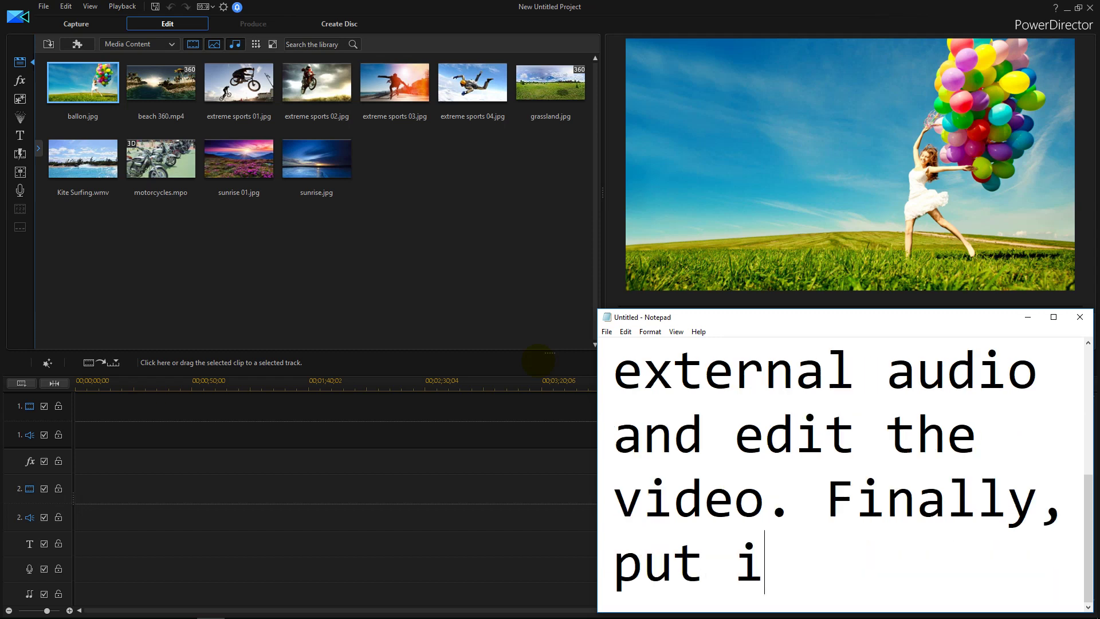
{"action": "type", "text": "t together for"}
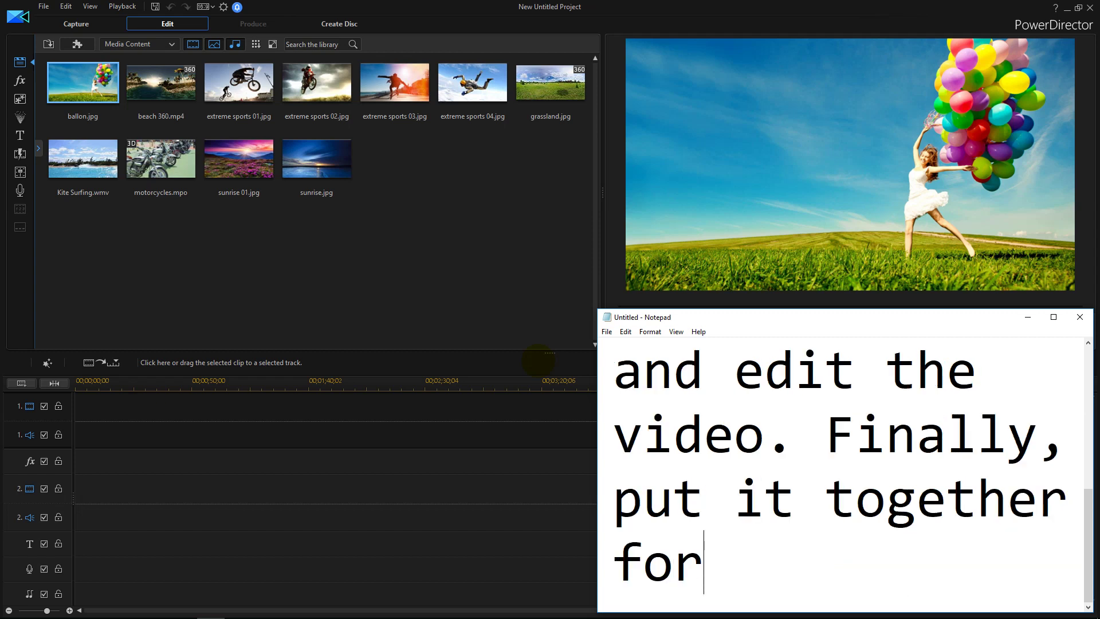
{"action": "type", "text": " proudct"}
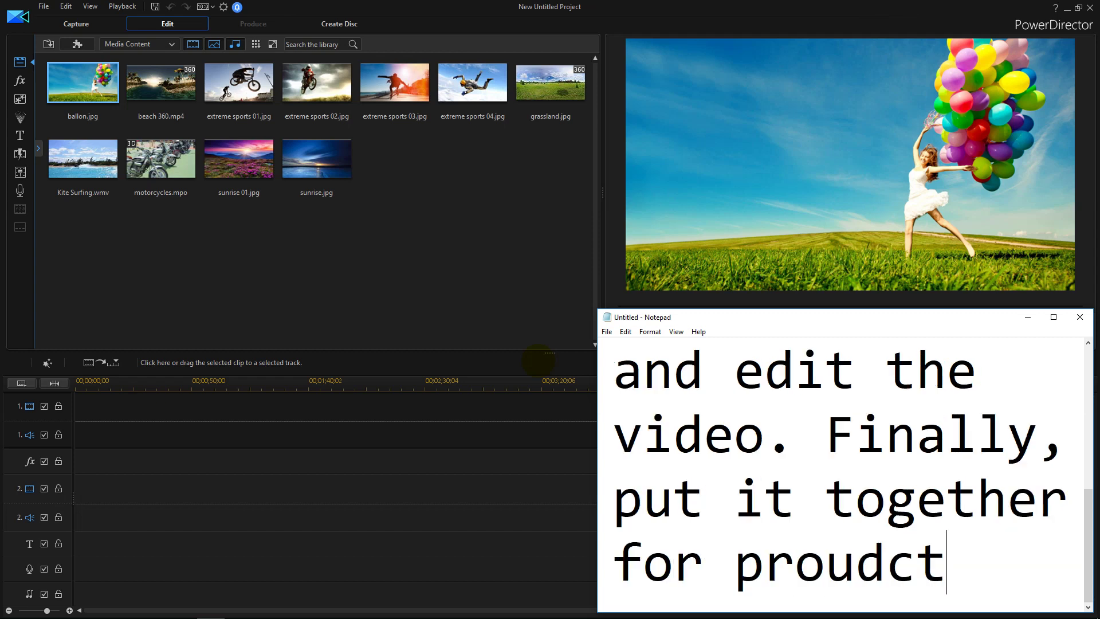
{"action": "type", "text": "ion."}
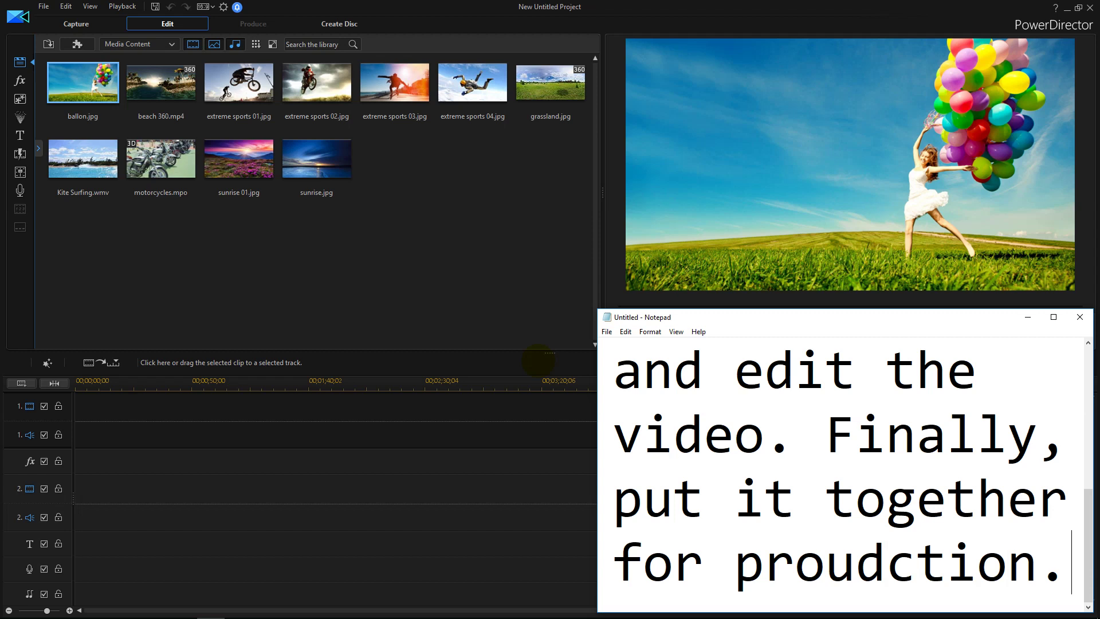
Step: Add the sentence "External audio can greatly enhance your video quality." to the Notepad text
{"action": "type", "text": " External aud"}
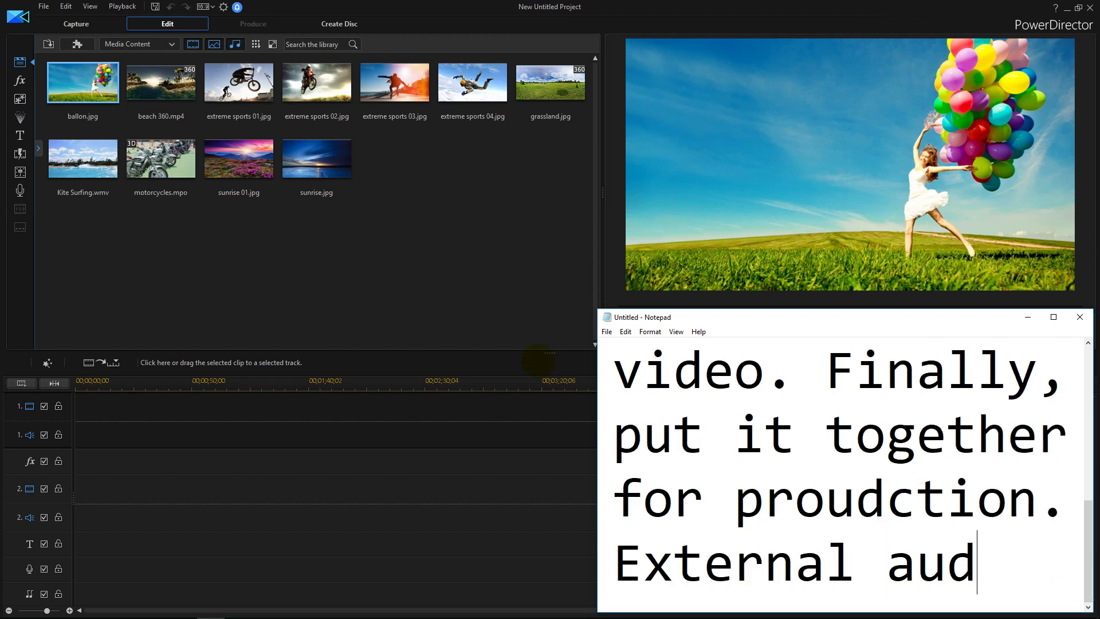
{"action": "type", "text": "io can greatl"}
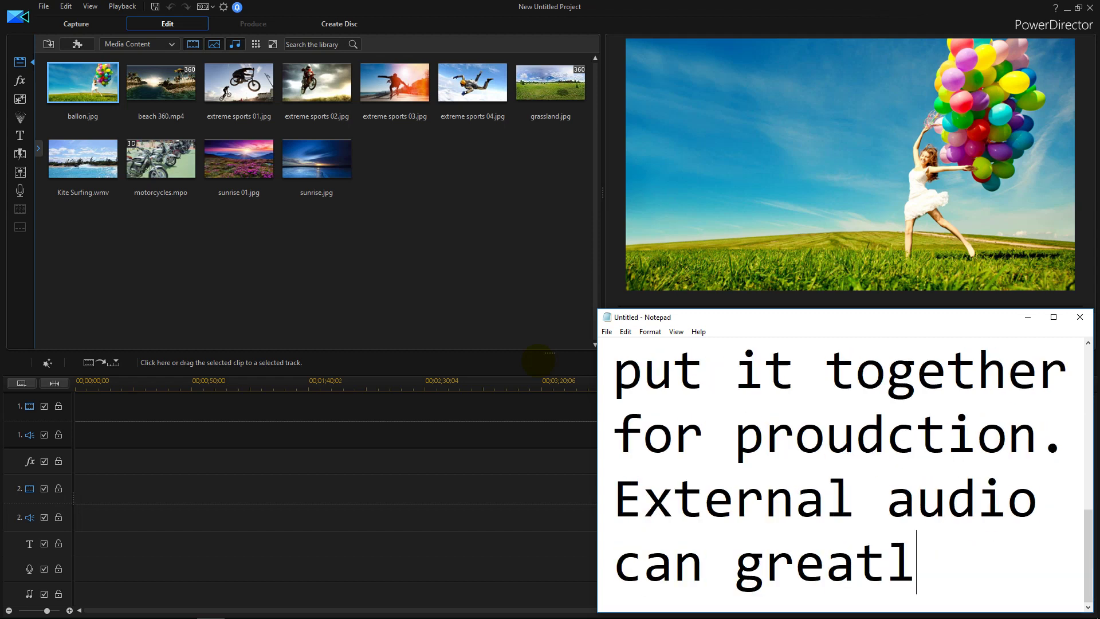
{"action": "type", "text": "y enhance"}
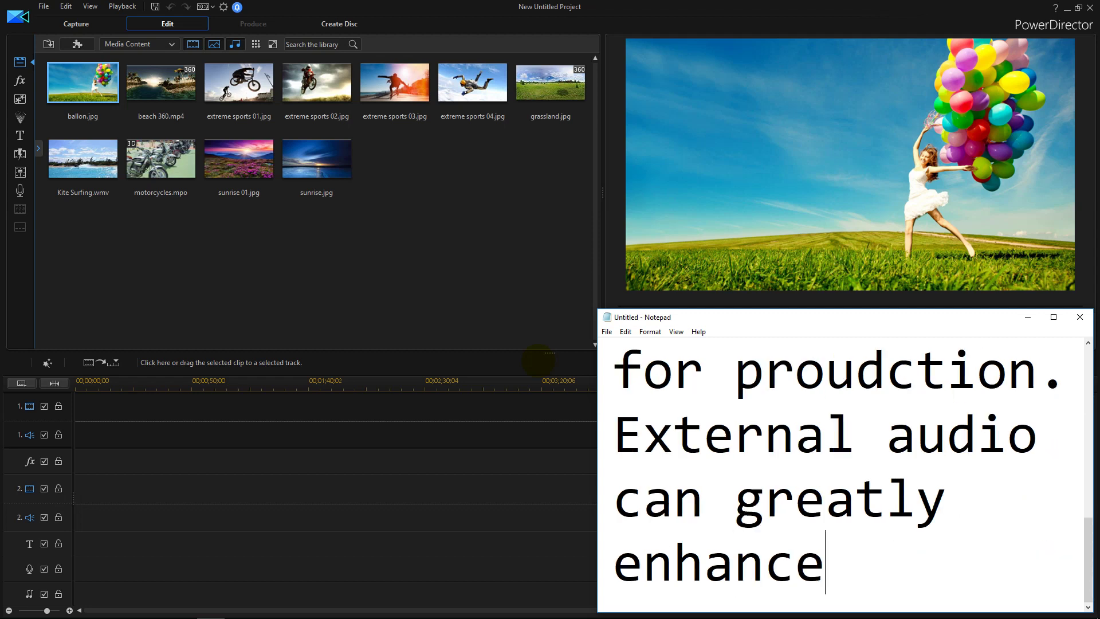
{"action": "type", "text": " you video quality."}
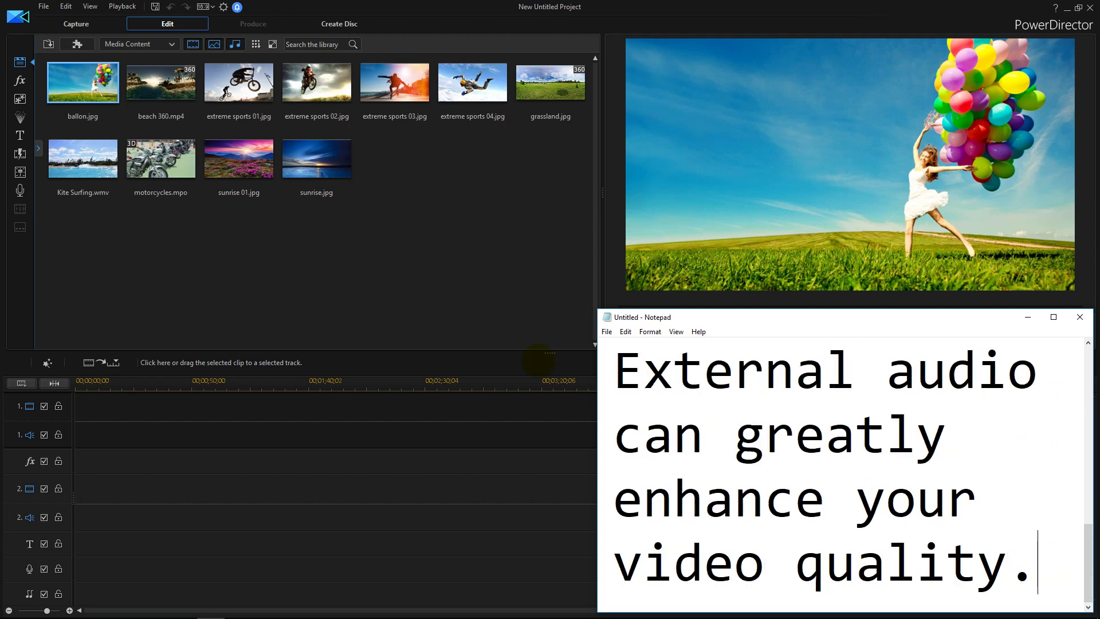
Step: Minimize Notepad, then restore the PowerDirector window and move it aside to expose the media files on the desktop
{"action": "mouse_move", "coordinate": [838, 609]}
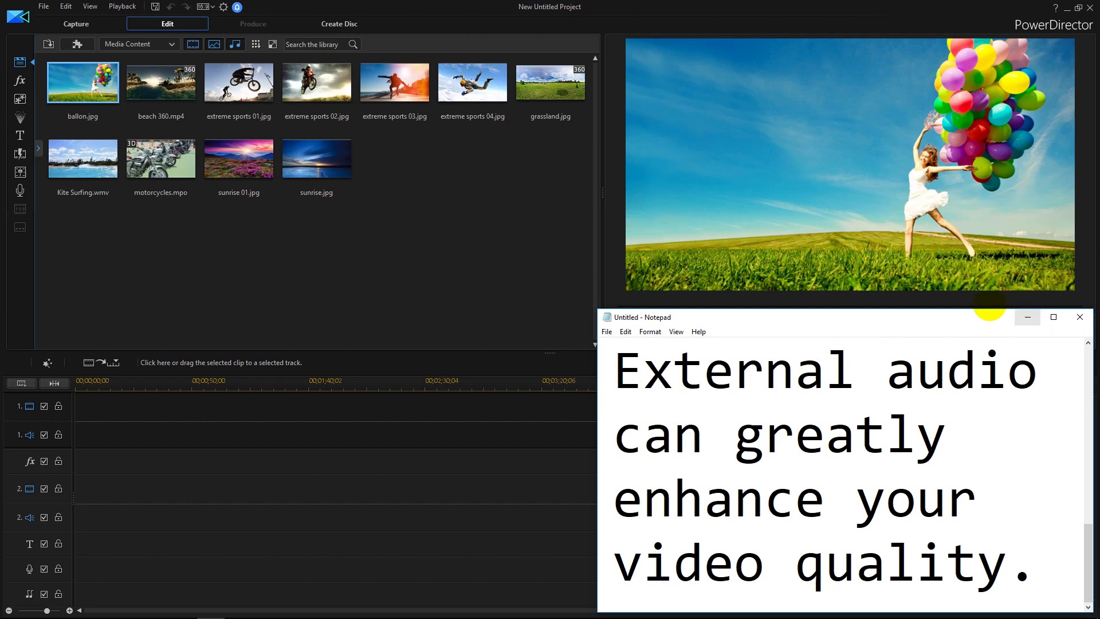
{"action": "left_click", "coordinate": [1028, 317]}
{"action": "double_click", "coordinate": [463, 11]}
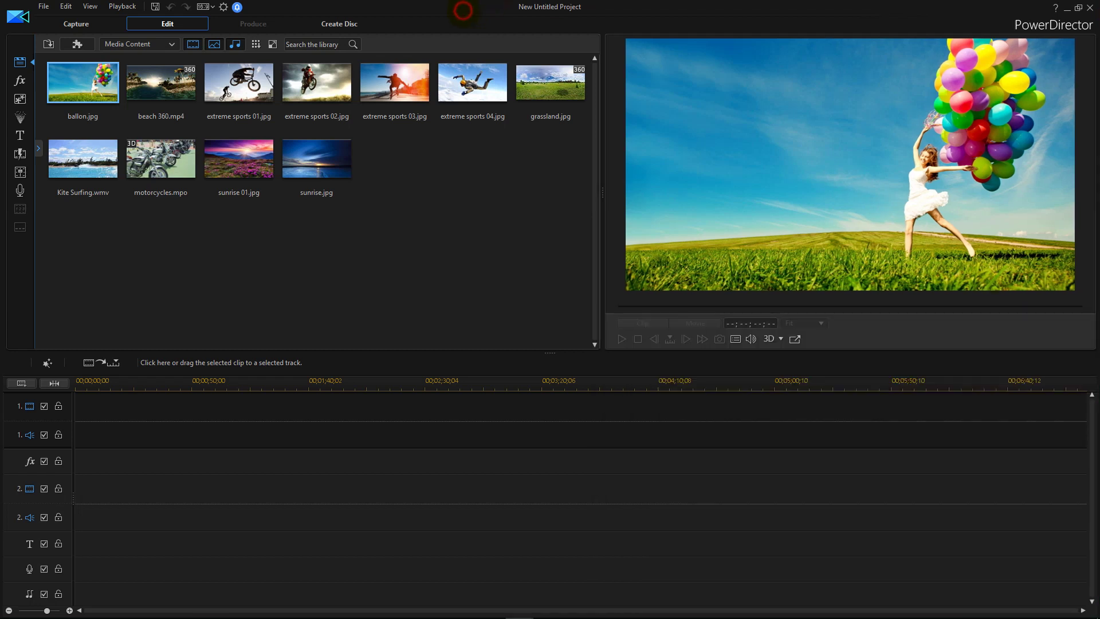
{"action": "double_click", "coordinate": [458, 8]}
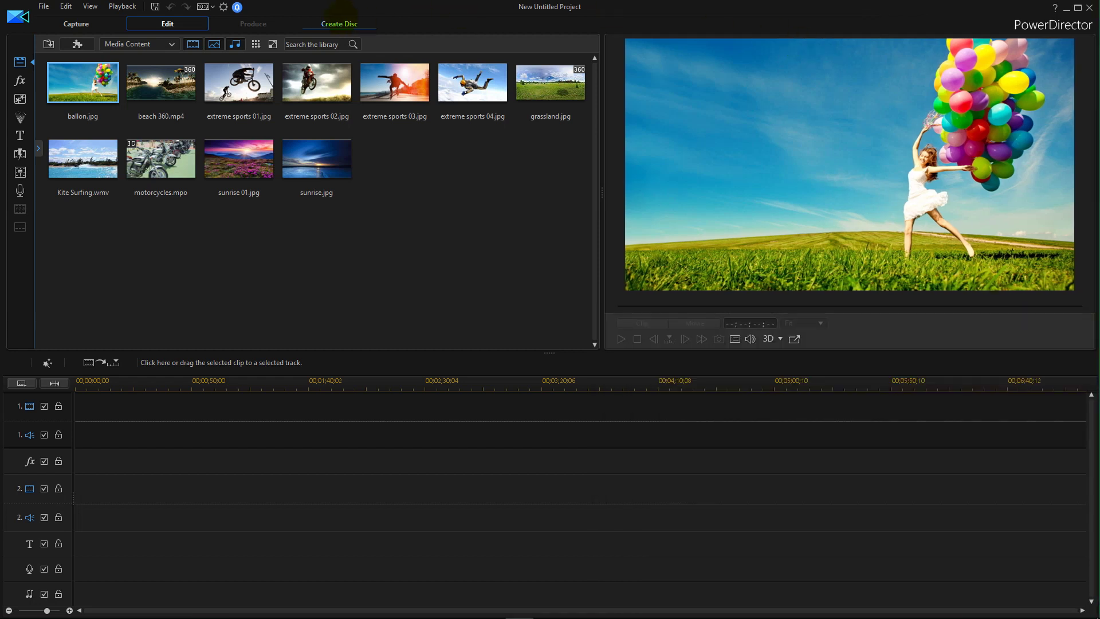
{"action": "left_click_drag", "start_coordinate": [490, 13], "coordinate": [891, 46]}
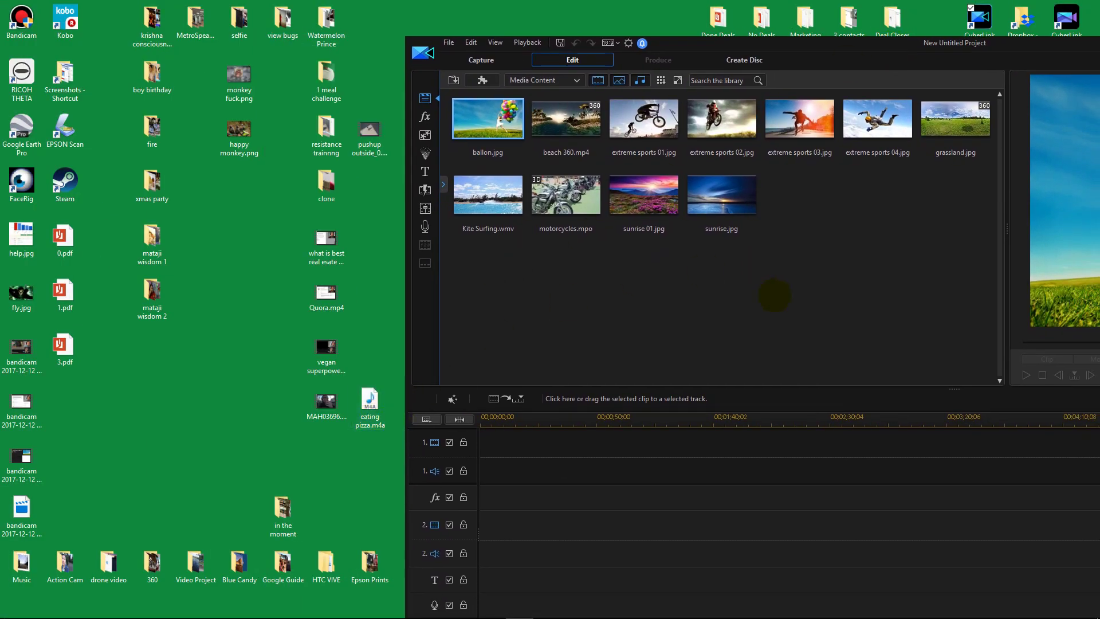
Step: Replace all sample clips in the media library with eating pizza.m4a and MAH03696.MP4 from the desktop, and maximize the editor window again
{"action": "key", "text": "ctrl+a"}
{"action": "key", "text": "Delete"}
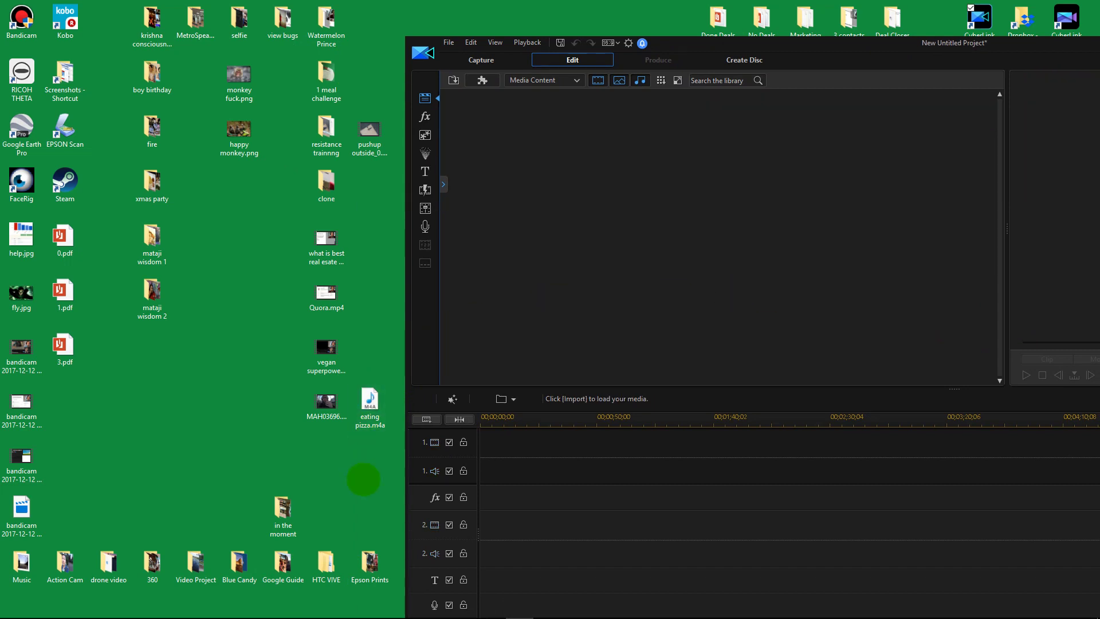
{"action": "left_click_drag", "start_coordinate": [370, 404], "coordinate": [506, 277]}
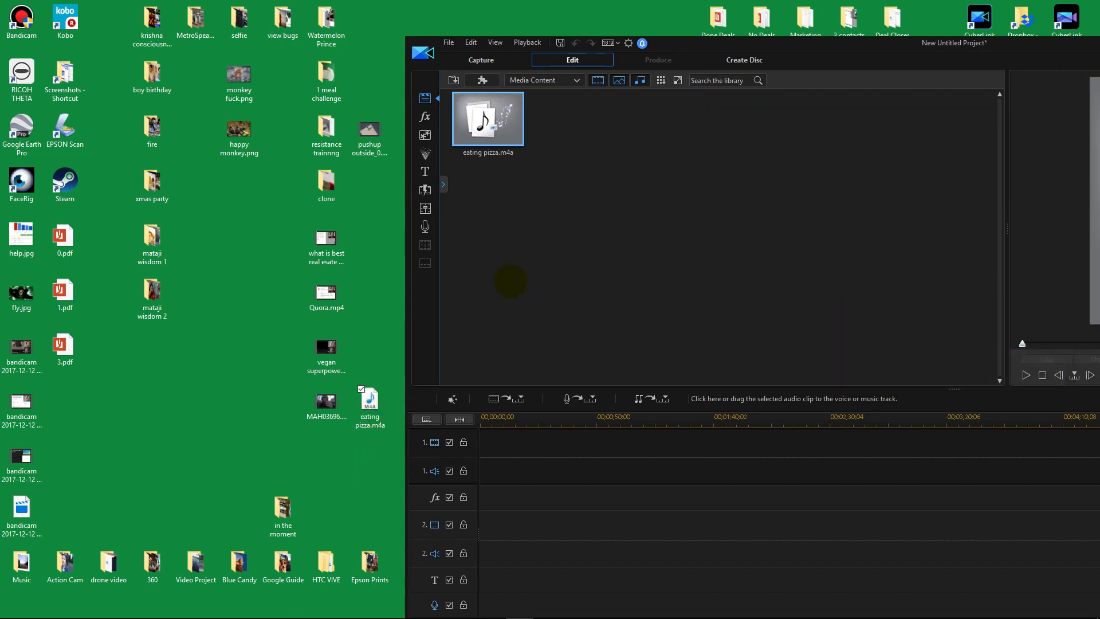
{"action": "left_click_drag", "start_coordinate": [326, 404], "coordinate": [648, 253]}
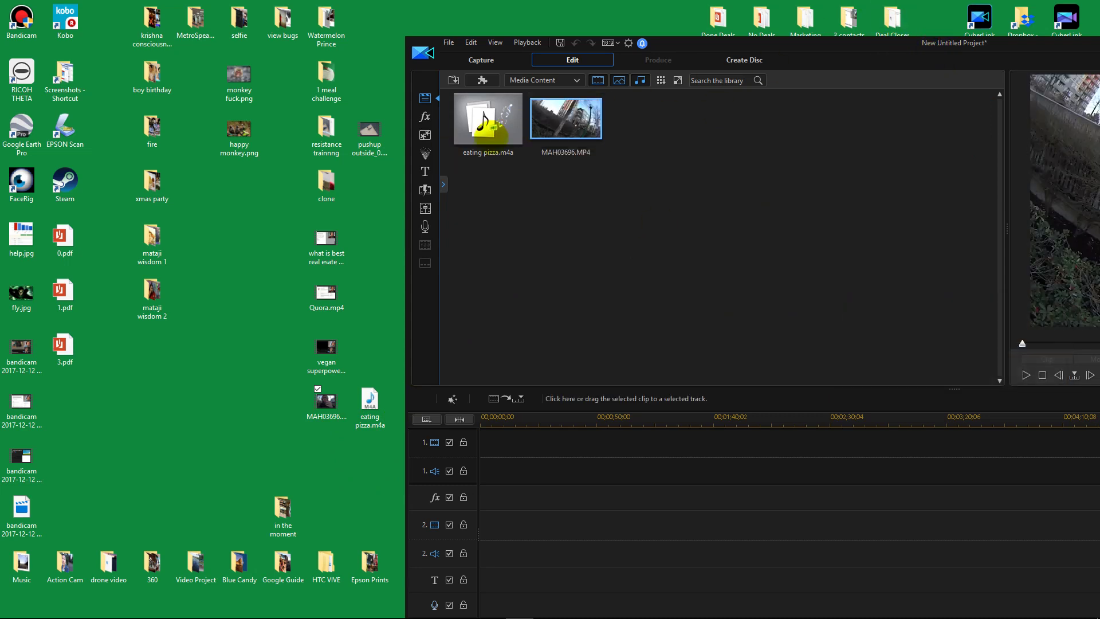
{"action": "left_click_drag", "start_coordinate": [892, 45], "coordinate": [720, 122]}
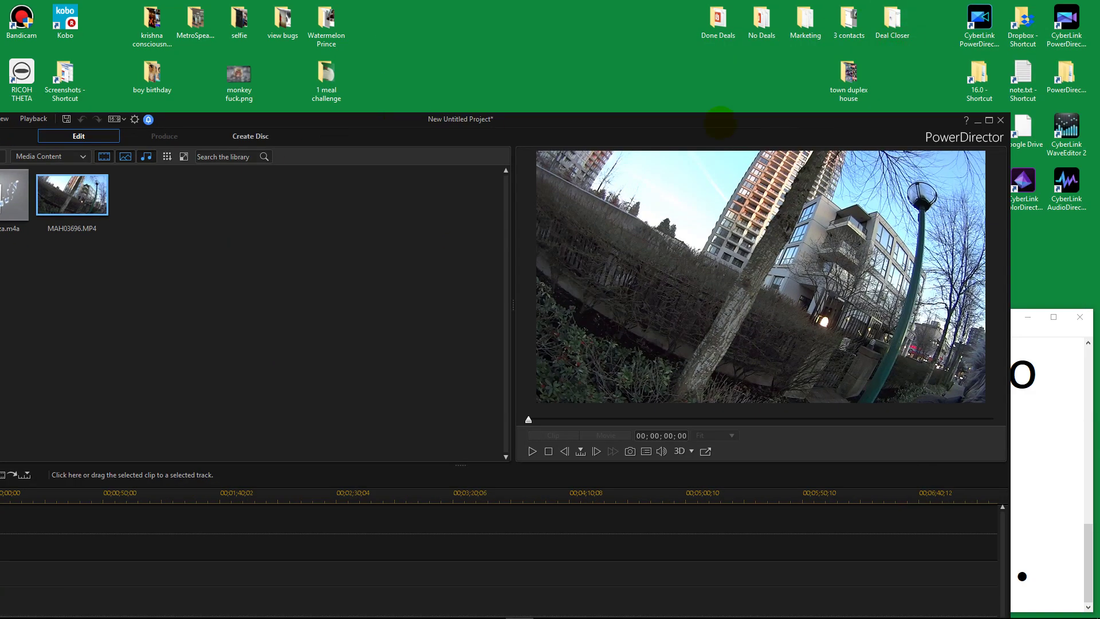
{"action": "left_click", "coordinate": [988, 120]}
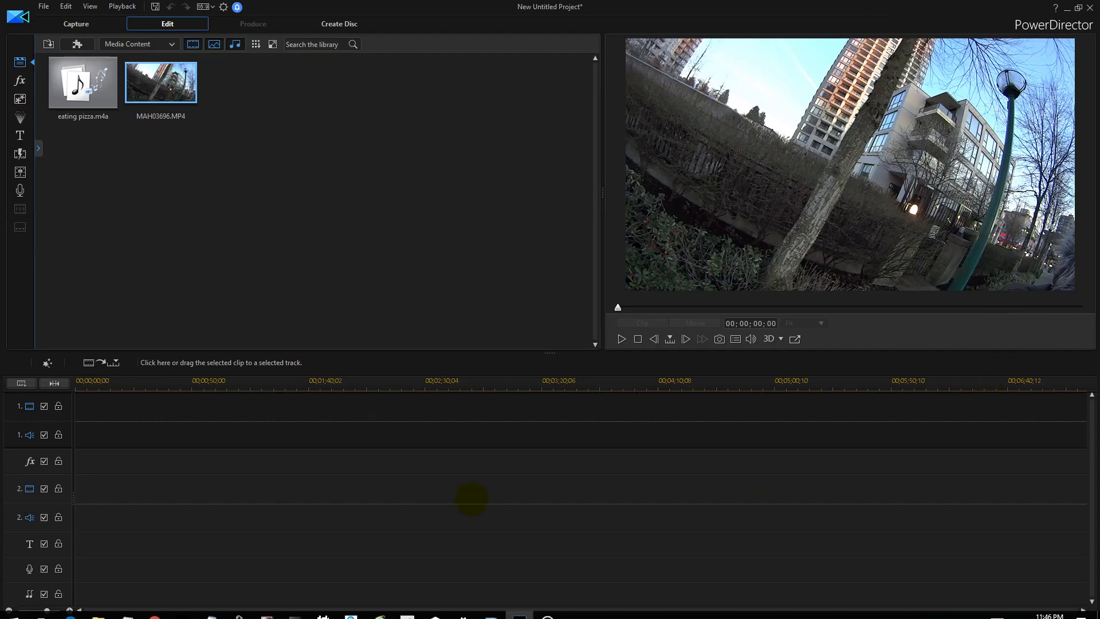
Step: Switch to Notepad, replace its text with "Once the import finish, put them down and synch audio.", and return to PowerDirector
{"action": "key", "text": "alt+Tab"}
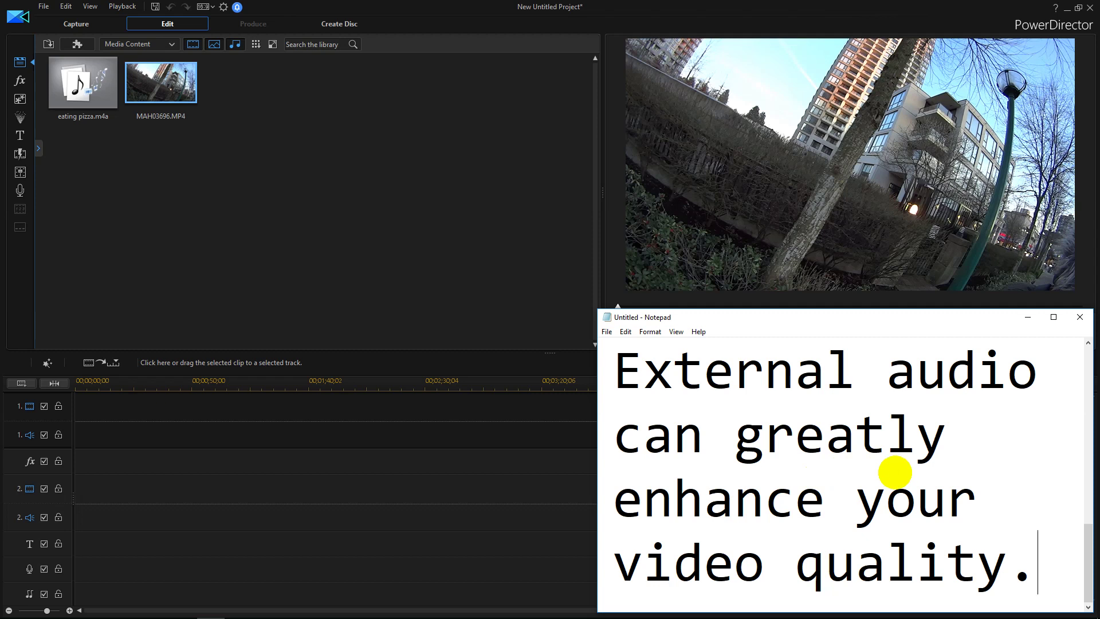
{"action": "double_click", "coordinate": [895, 473]}
{"action": "key", "text": "ctrl+a"}
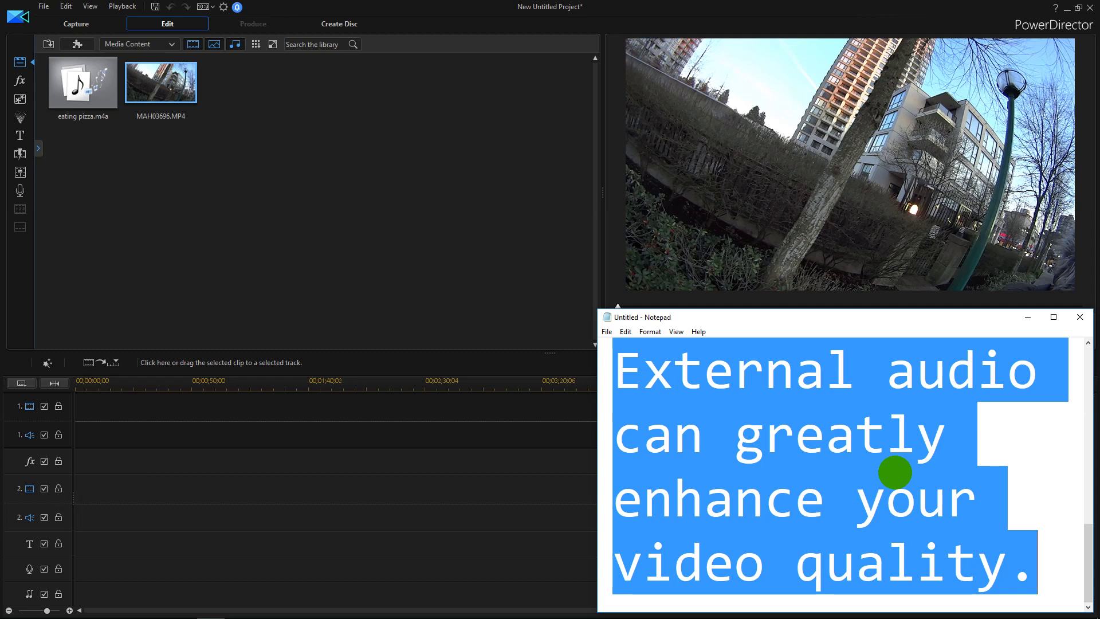
{"action": "type", "text": "Once the imp"}
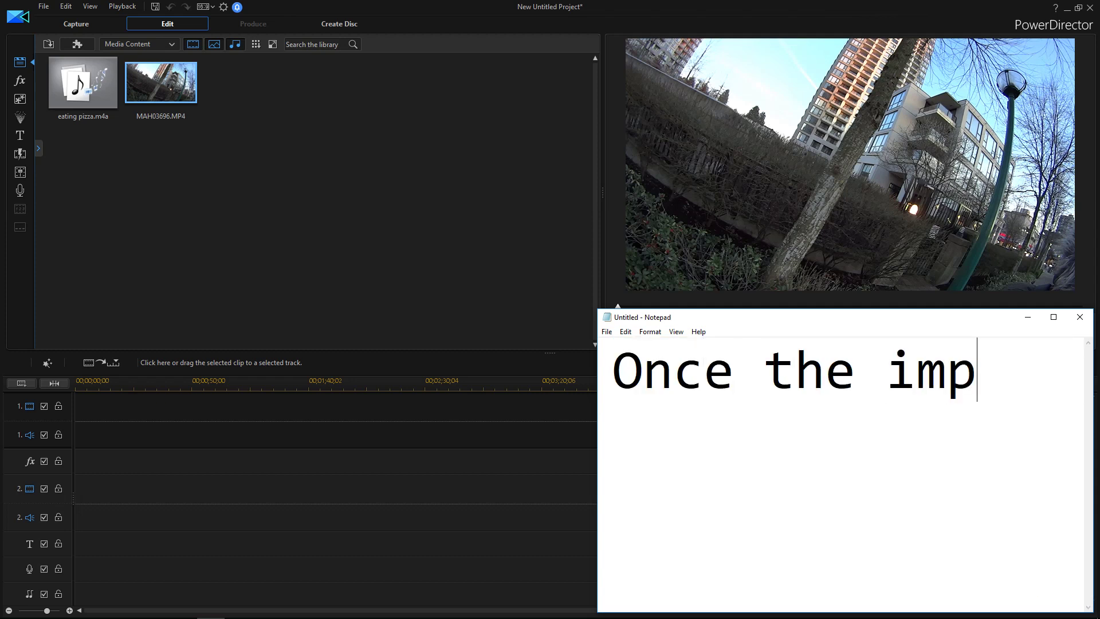
{"action": "type", "text": "ort finish"}
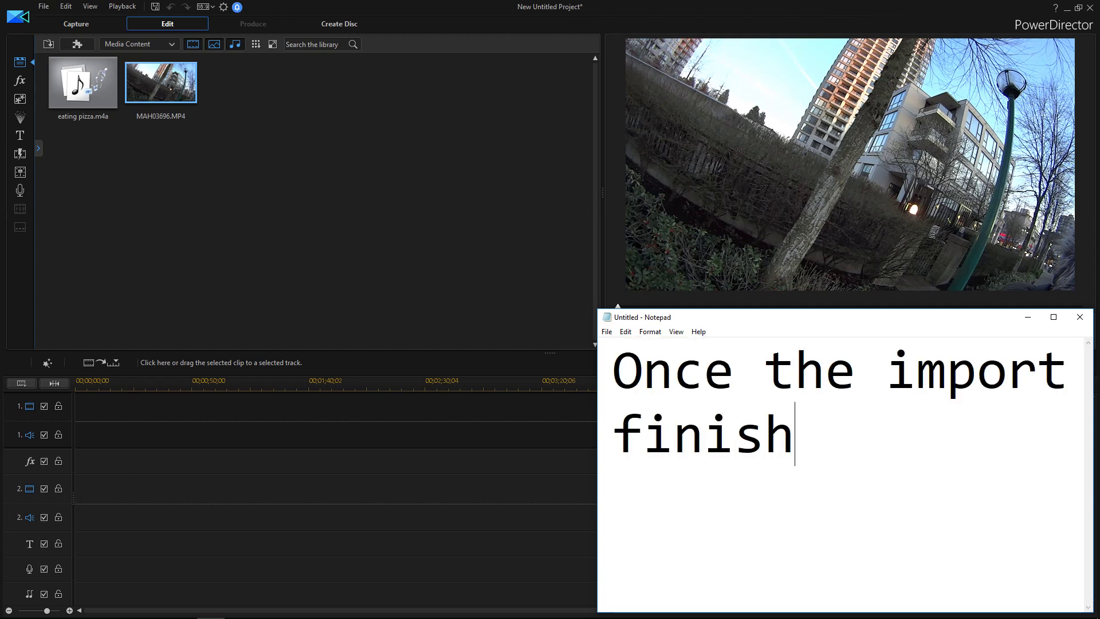
{"action": "type", "text": ", put them d"}
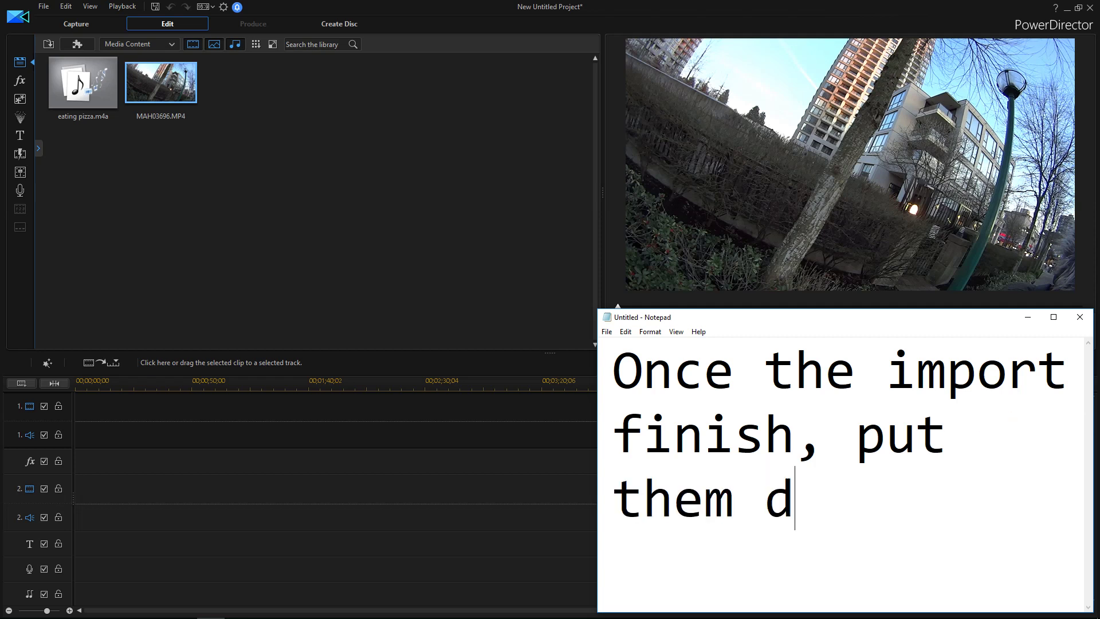
{"action": "type", "text": "own and synch "}
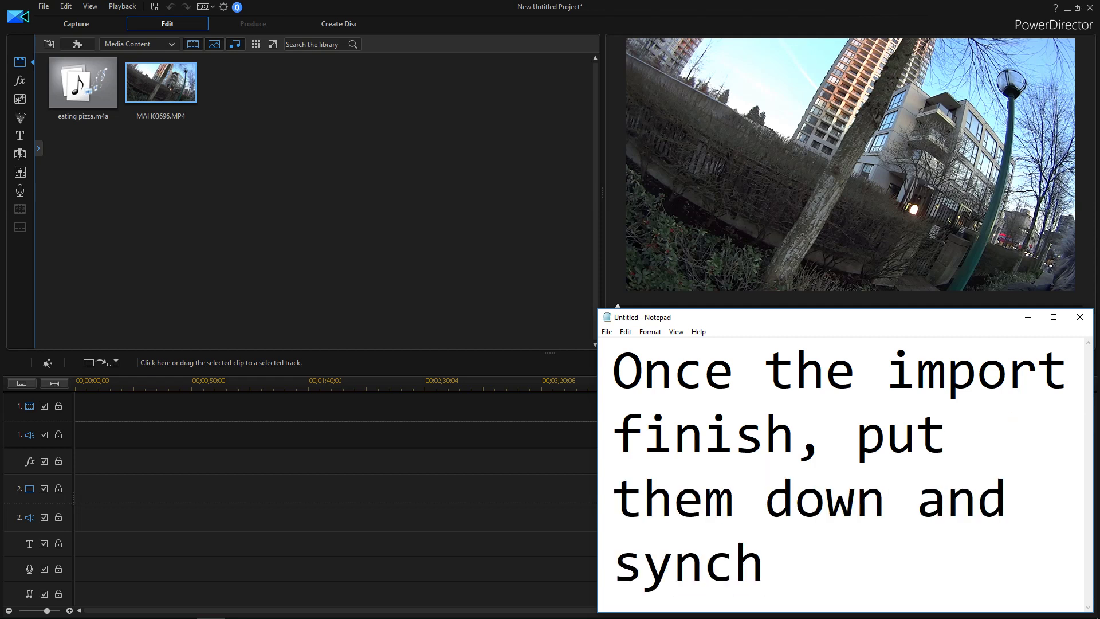
{"action": "type", "text": "audio"}
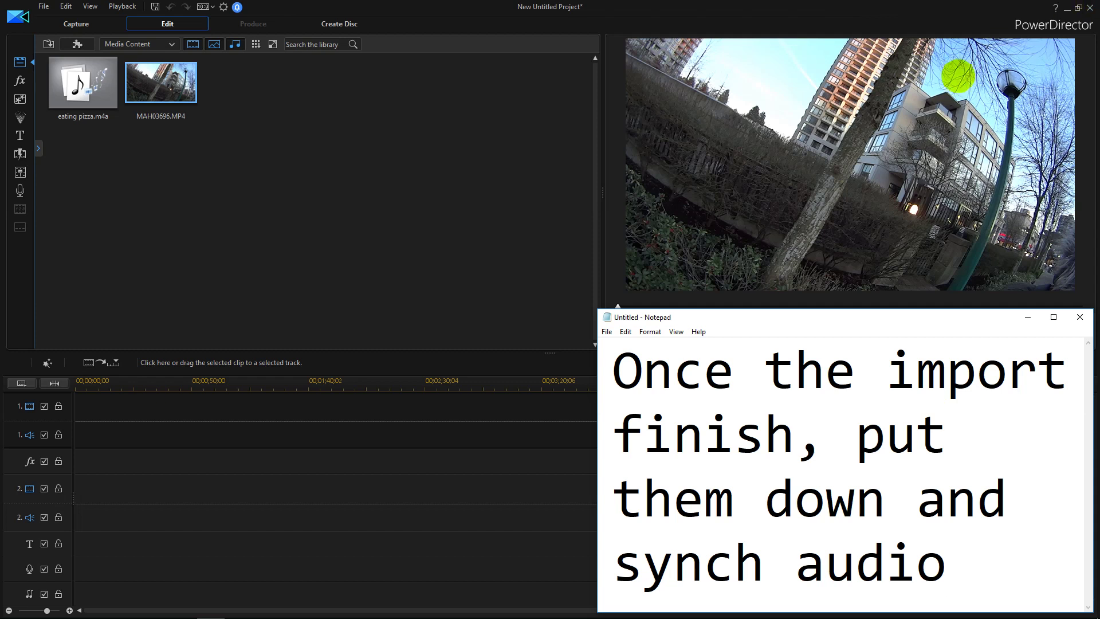
{"action": "type", "text": "."}
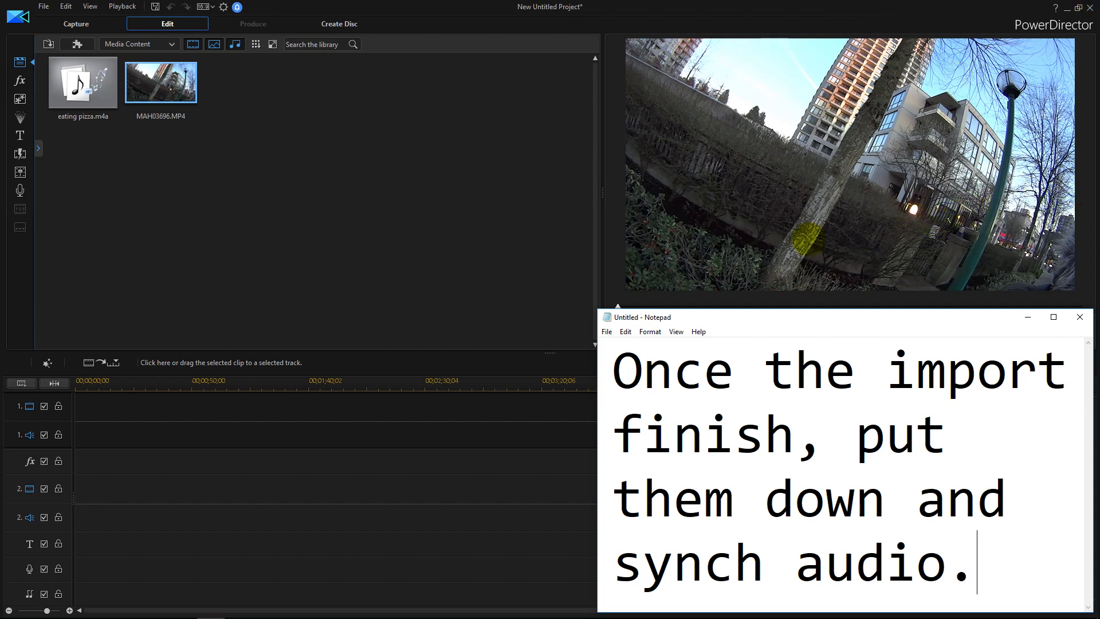
{"action": "left_click", "coordinate": [243, 228]}
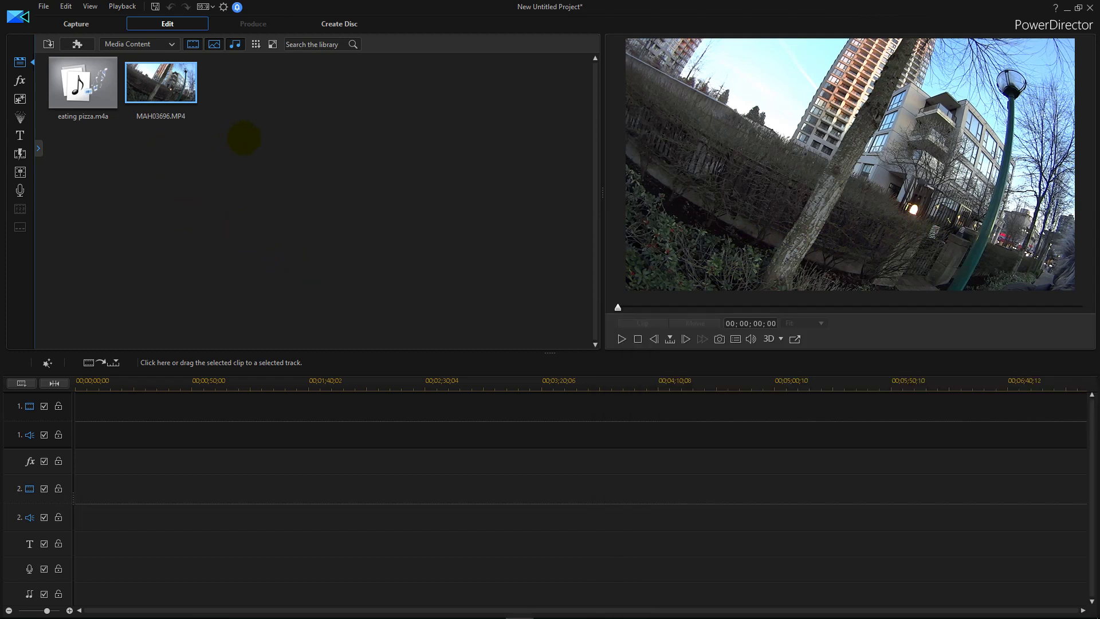
Step: Place MAH03696.MP4 on video track 1 and eating pizza.m4a on audio track 2, both at the timeline start
{"action": "left_click_drag", "start_coordinate": [263, 178], "coordinate": [80, 91]}
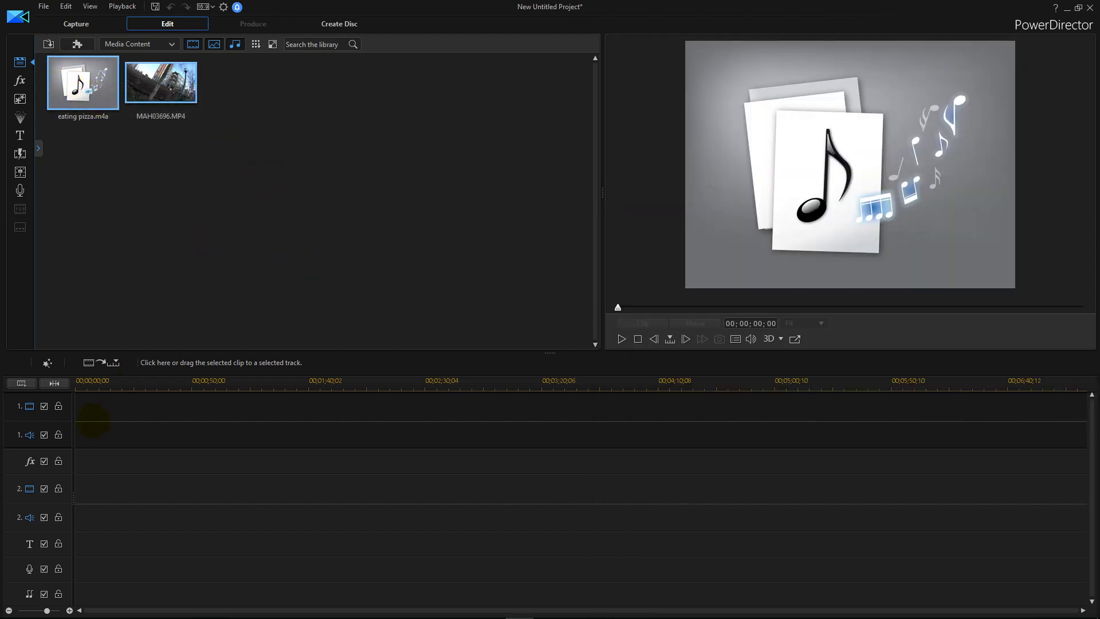
{"action": "left_click_drag", "start_coordinate": [167, 88], "coordinate": [277, 238]}
{"action": "left_click", "coordinate": [147, 92]}
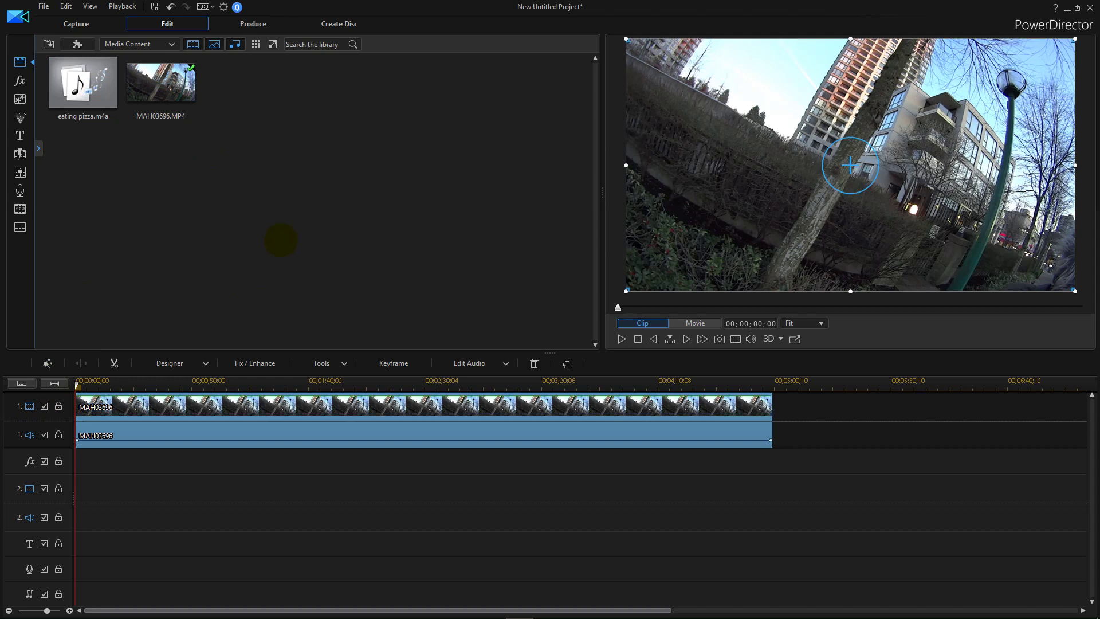
{"action": "left_click", "coordinate": [83, 85]}
{"action": "left_click_drag", "start_coordinate": [83, 86], "coordinate": [63, 507]}
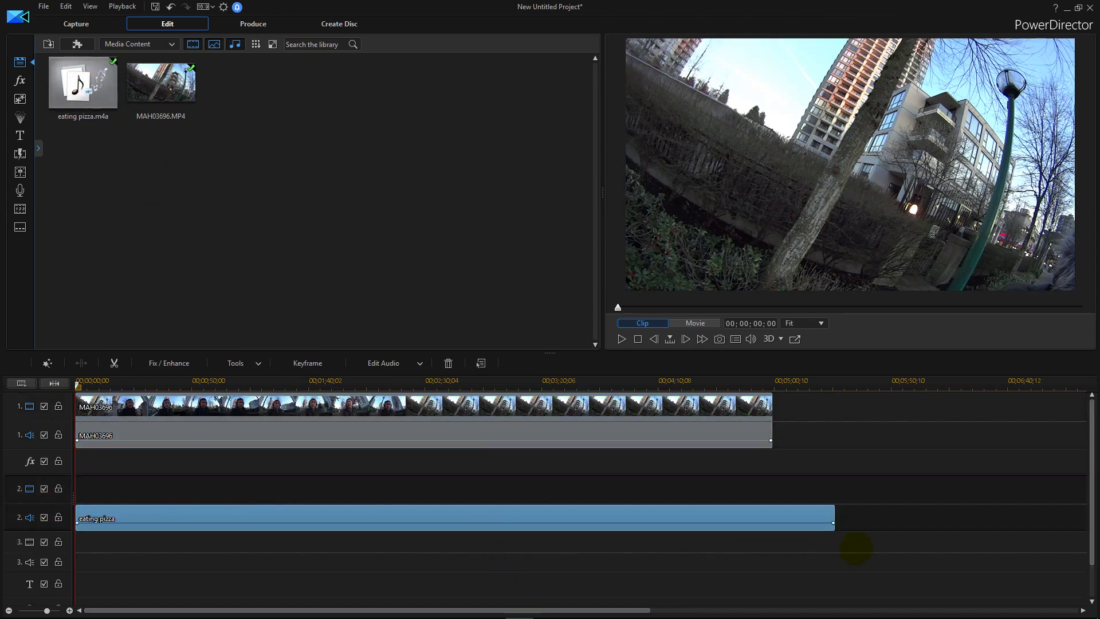
Step: Select the MAH03696 video clip and the eating pizza audio clip together and run Sync by Audio
{"action": "left_click", "coordinate": [907, 547]}
{"action": "left_click_drag", "start_coordinate": [783, 555], "coordinate": [436, 398]}
{"action": "left_click", "coordinate": [150, 362]}
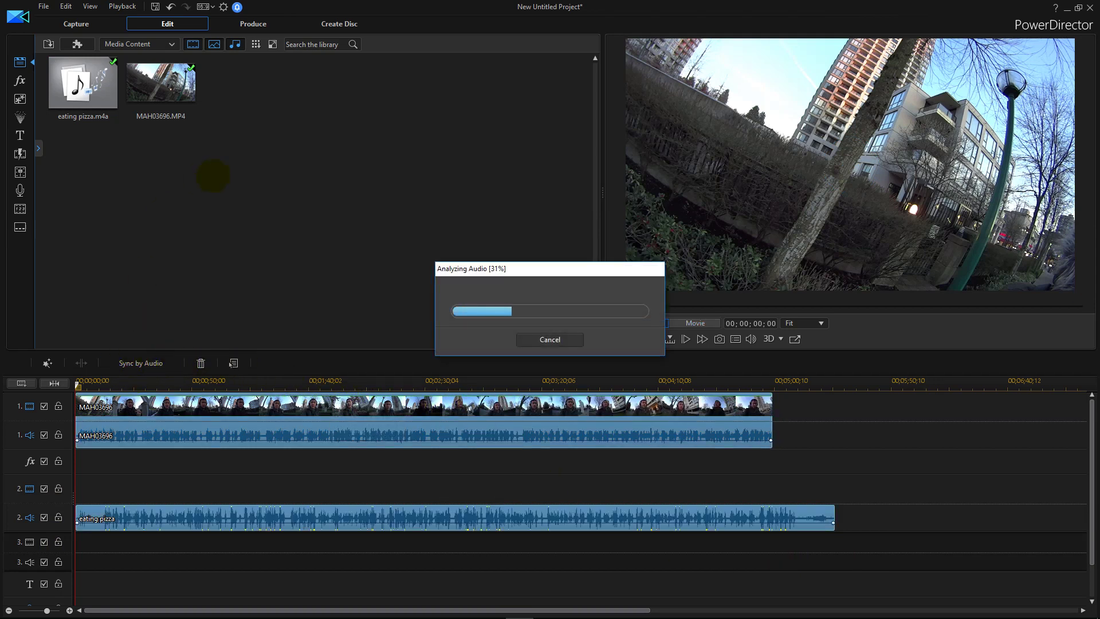
Step: Switch to Notepad, replace its text with "Now, cutting out the extra part and turn off the audio for on board camera.", and return to PowerDirector
{"action": "key", "text": "alt+Tab"}
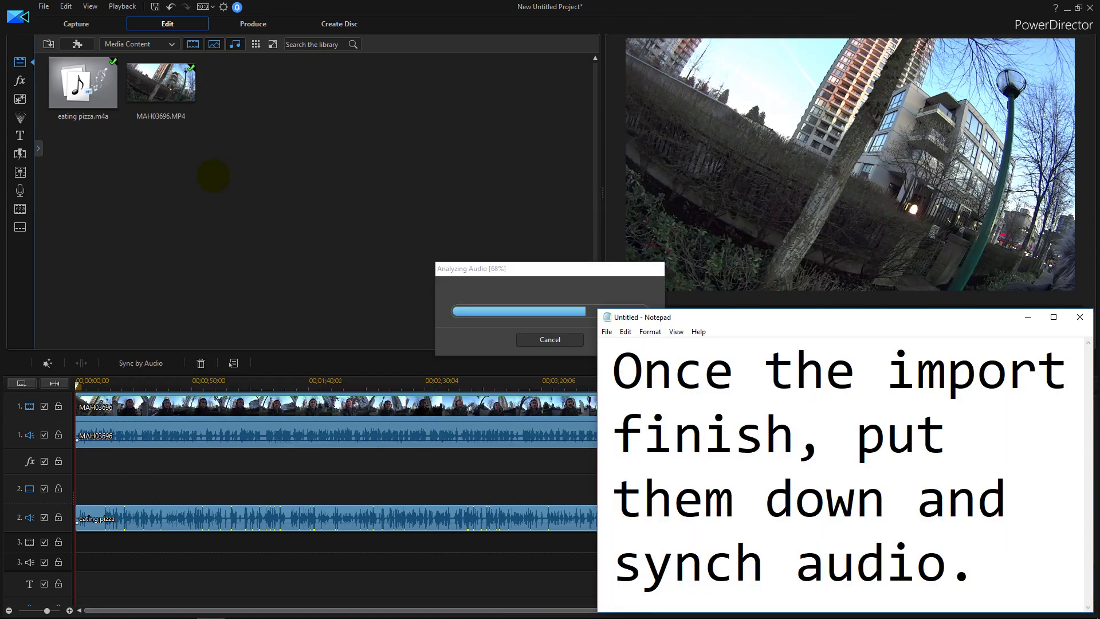
{"action": "key", "text": "ctrl+a"}
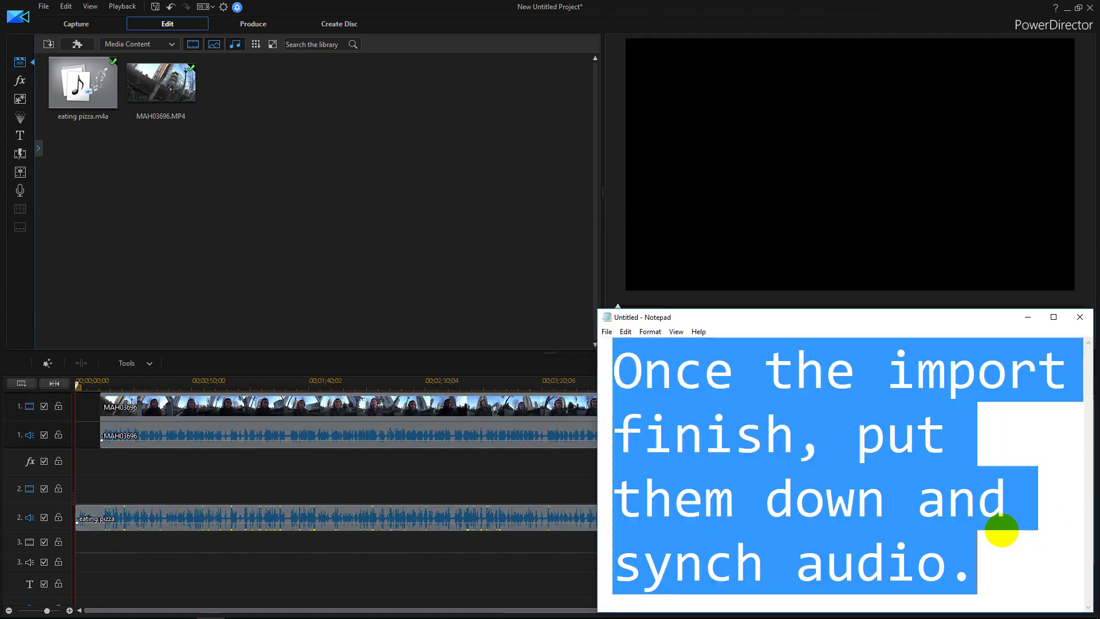
{"action": "type", "text": "No"}
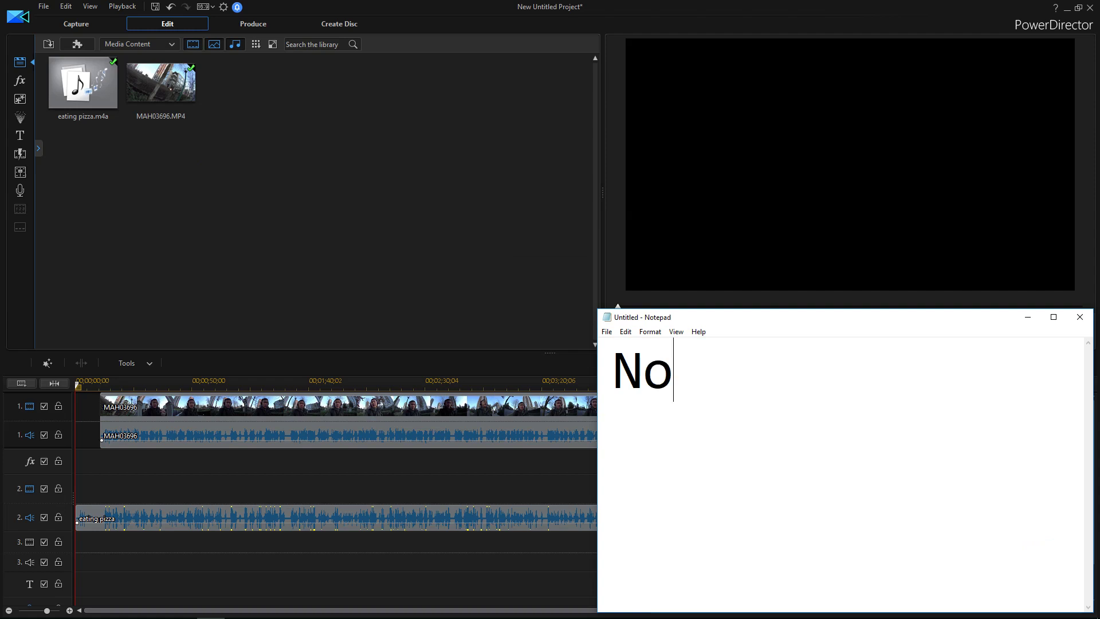
{"action": "type", "text": "w, cutting o"}
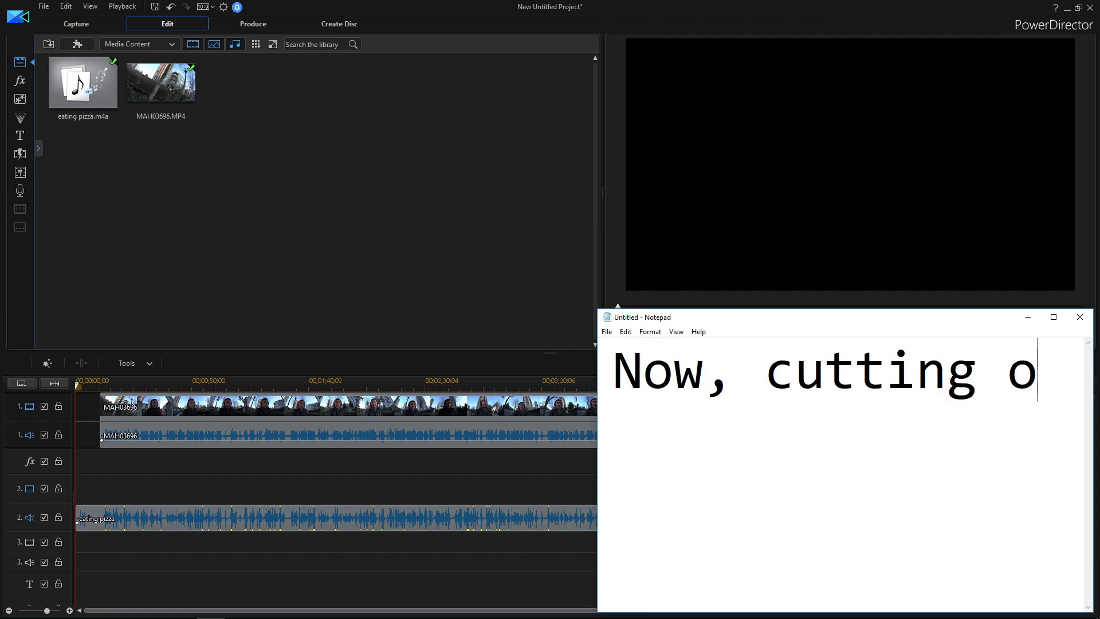
{"action": "type", "text": "ut the extr"}
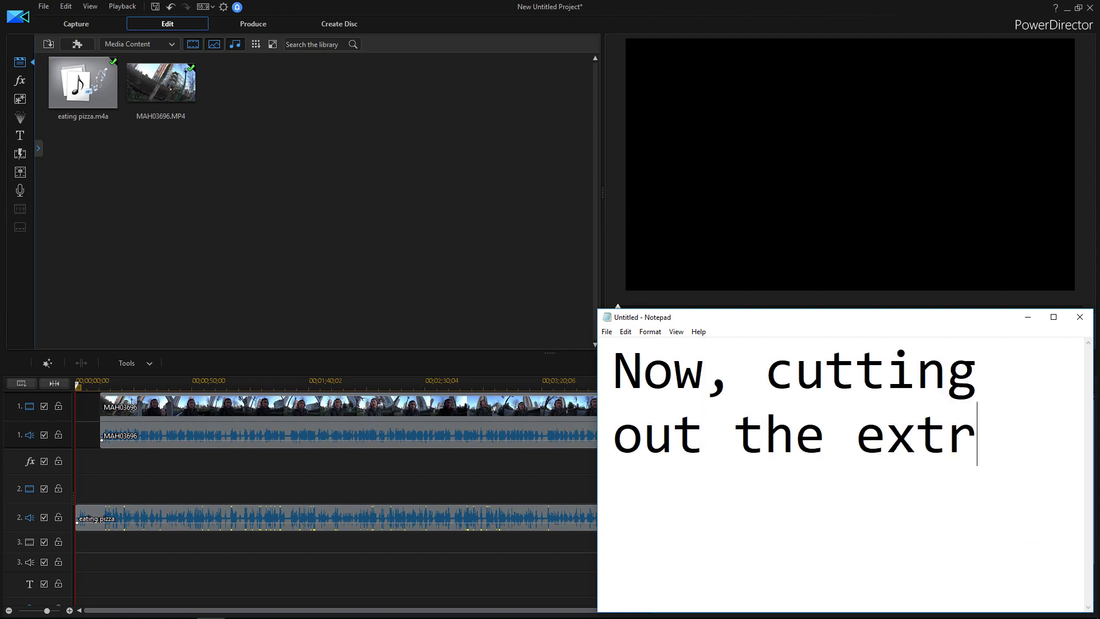
{"action": "type", "text": "a part an"}
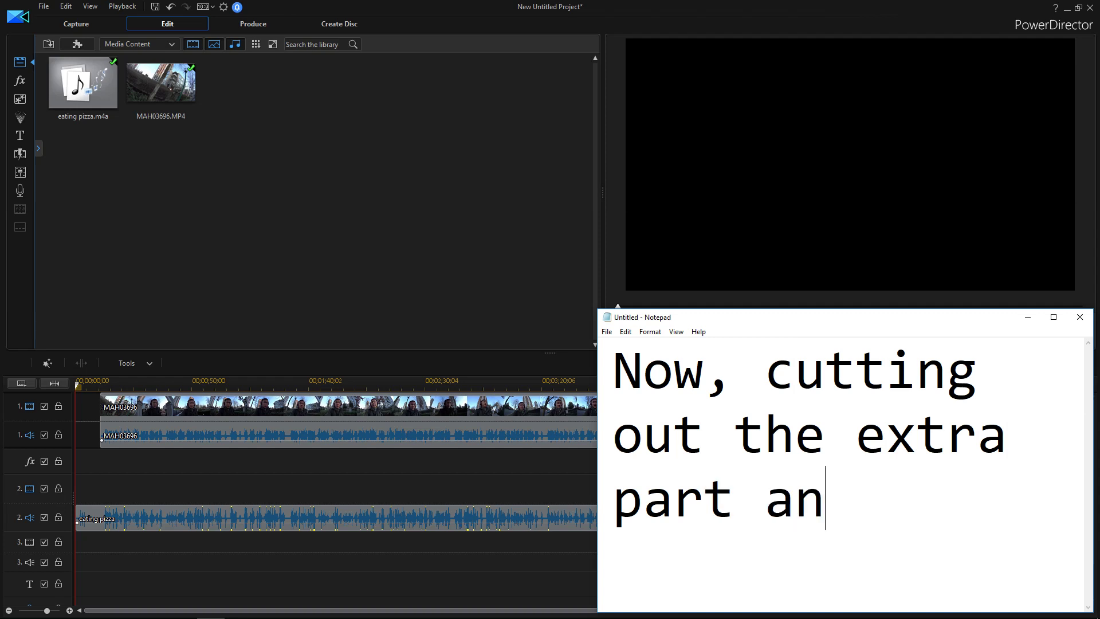
{"action": "type", "text": "d turn o"}
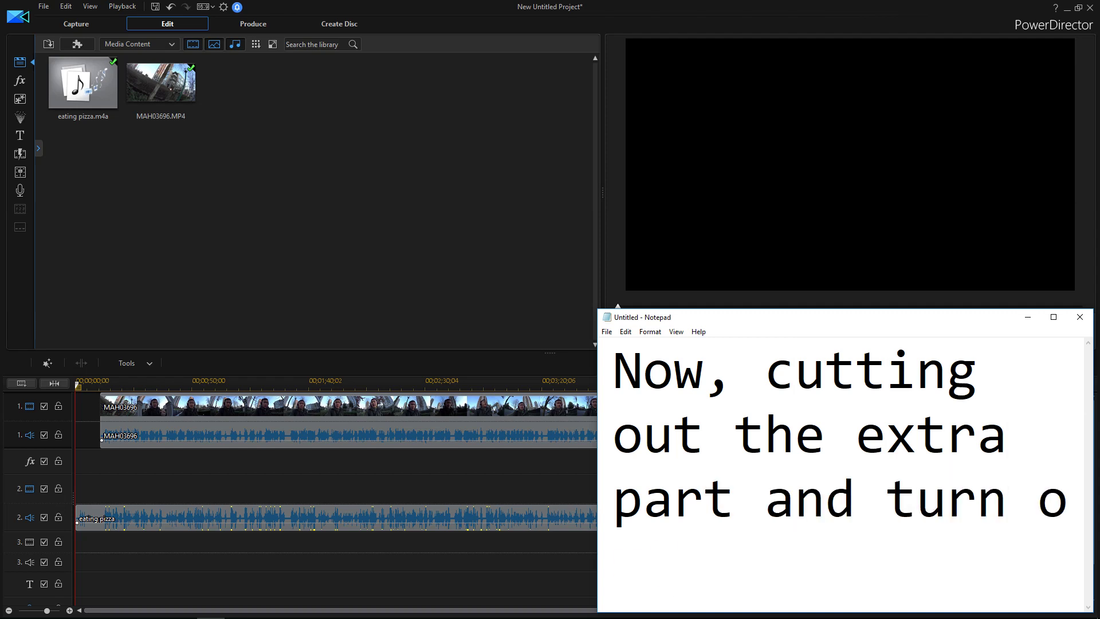
{"action": "type", "text": "ff the audio."}
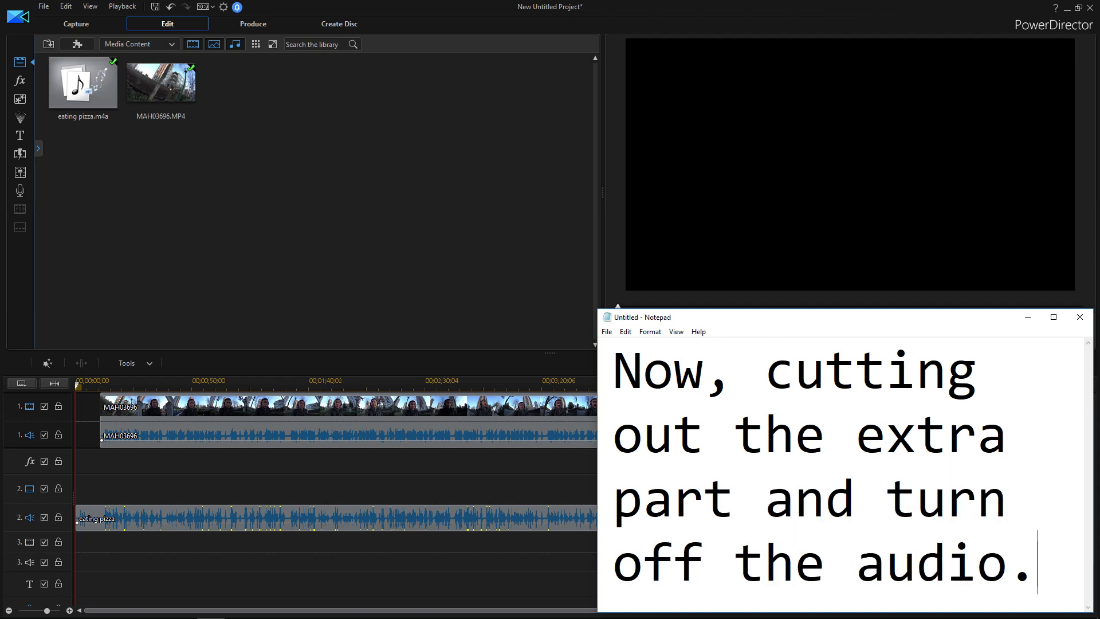
{"action": "key", "text": "BackSpace"}
{"action": "key", "text": "BackSpace"}
{"action": "key", "text": "BackSpace"}
{"action": "key", "text": "BackSpace"}
{"action": "key", "text": "BackSpace"}
{"action": "key", "text": "BackSpace"}
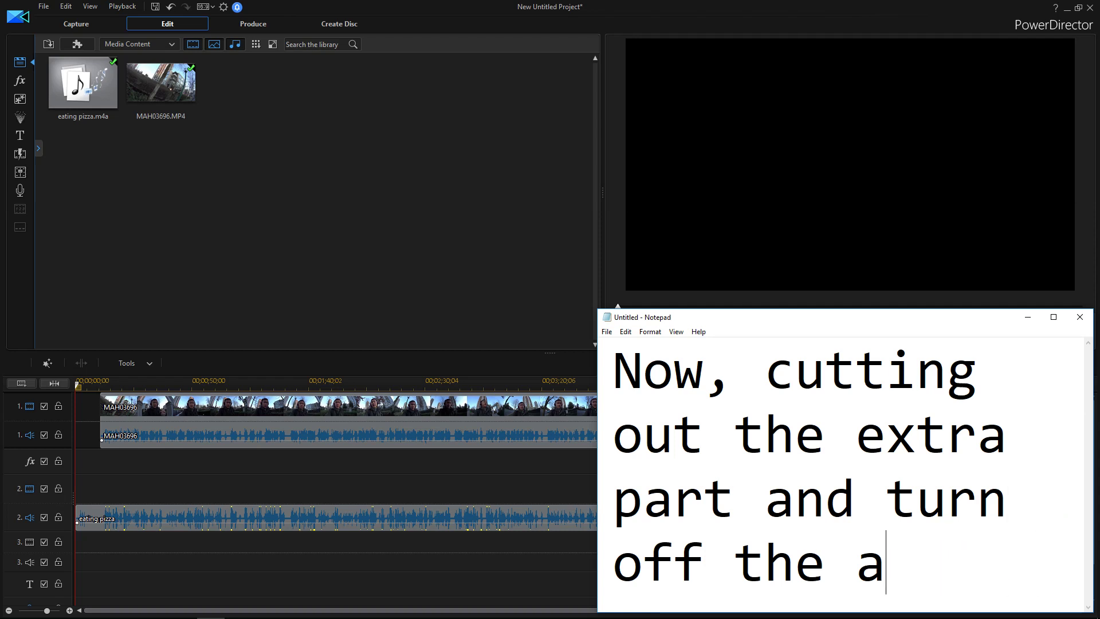
{"action": "type", "text": "audio "}
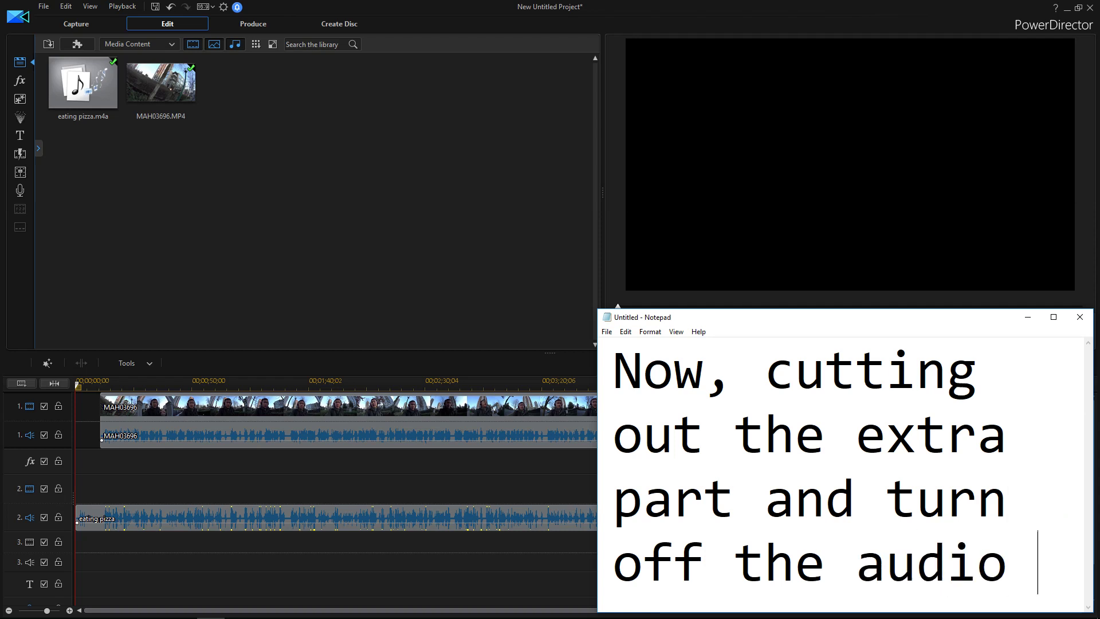
{"action": "type", "text": "for on b"}
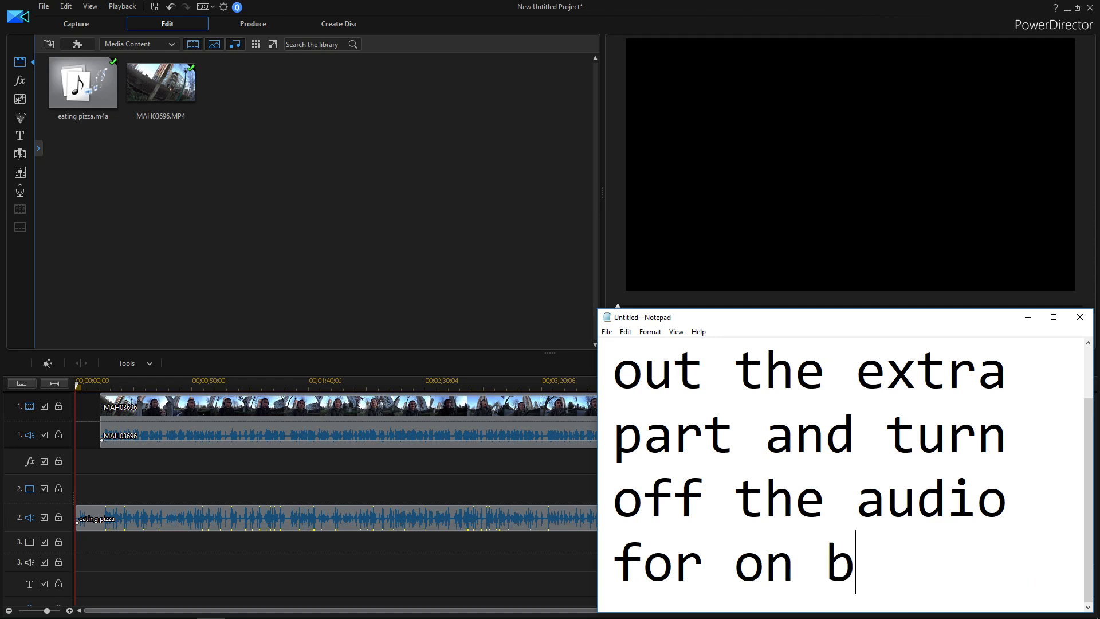
{"action": "type", "text": "oard camera."}
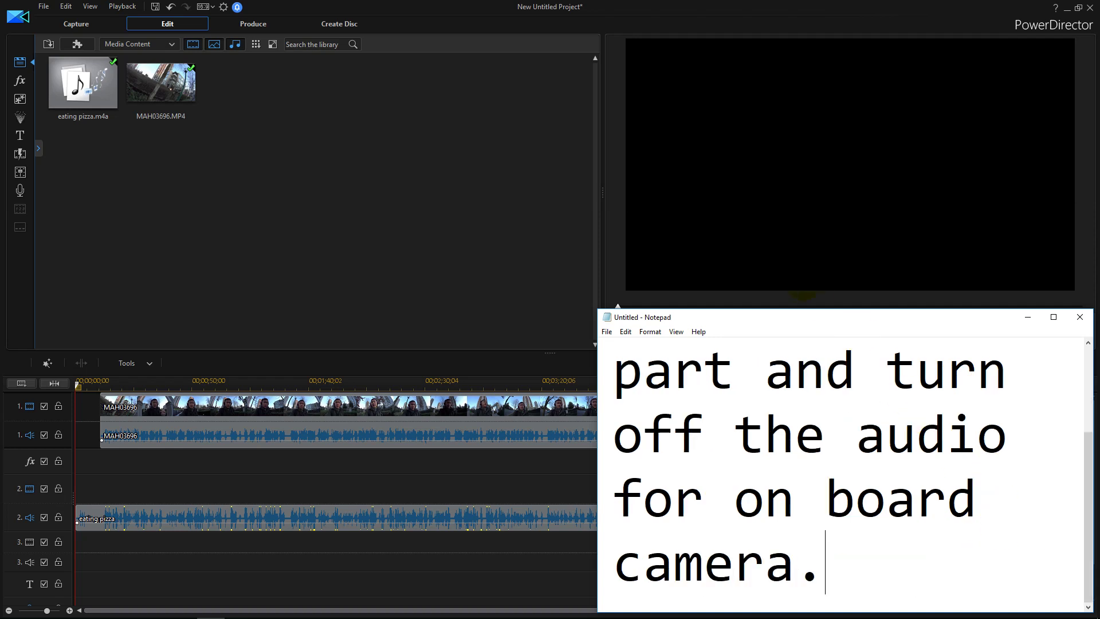
{"action": "left_click", "coordinate": [441, 255]}
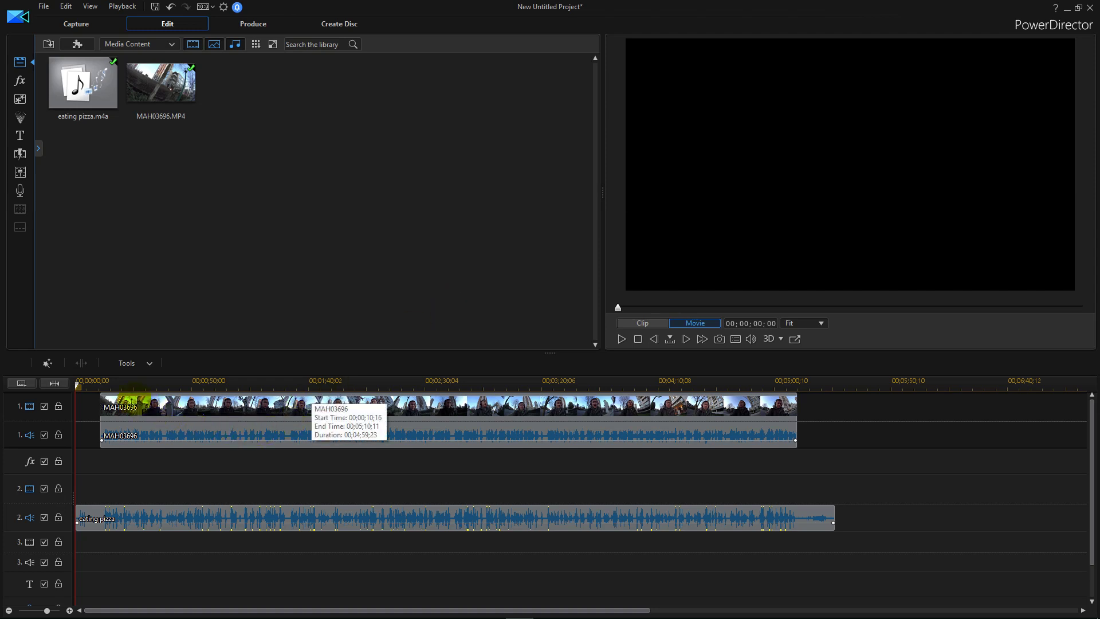
Step: Play the opening to find the start point and split the clips on both tracks at 00;00;12;01
{"action": "left_click_drag", "start_coordinate": [78, 385], "coordinate": [83, 384]}
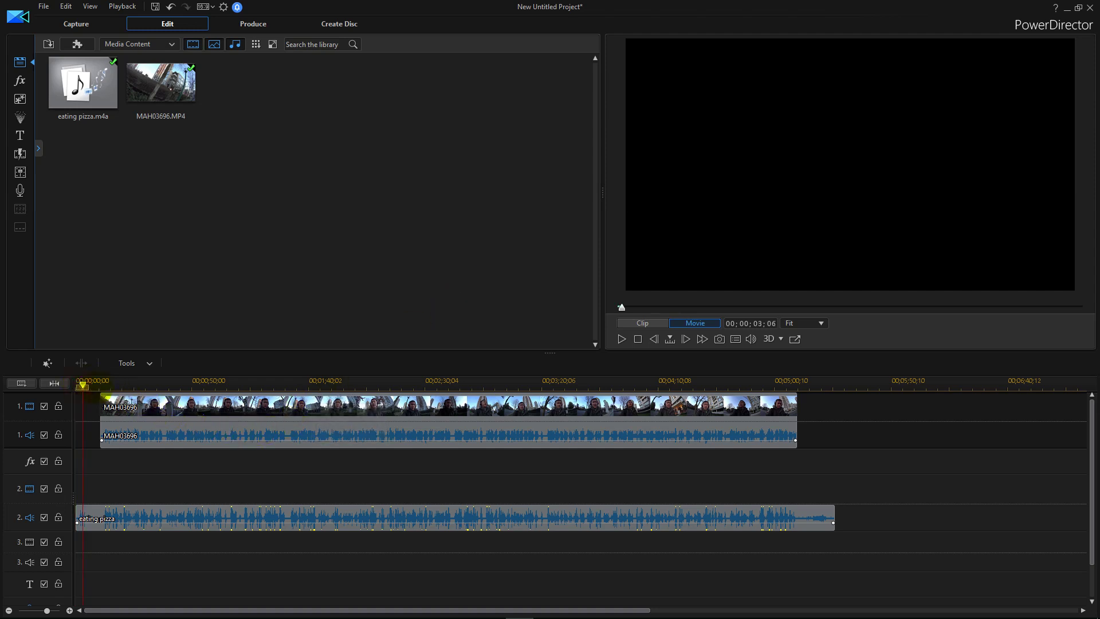
{"action": "key", "text": "space"}
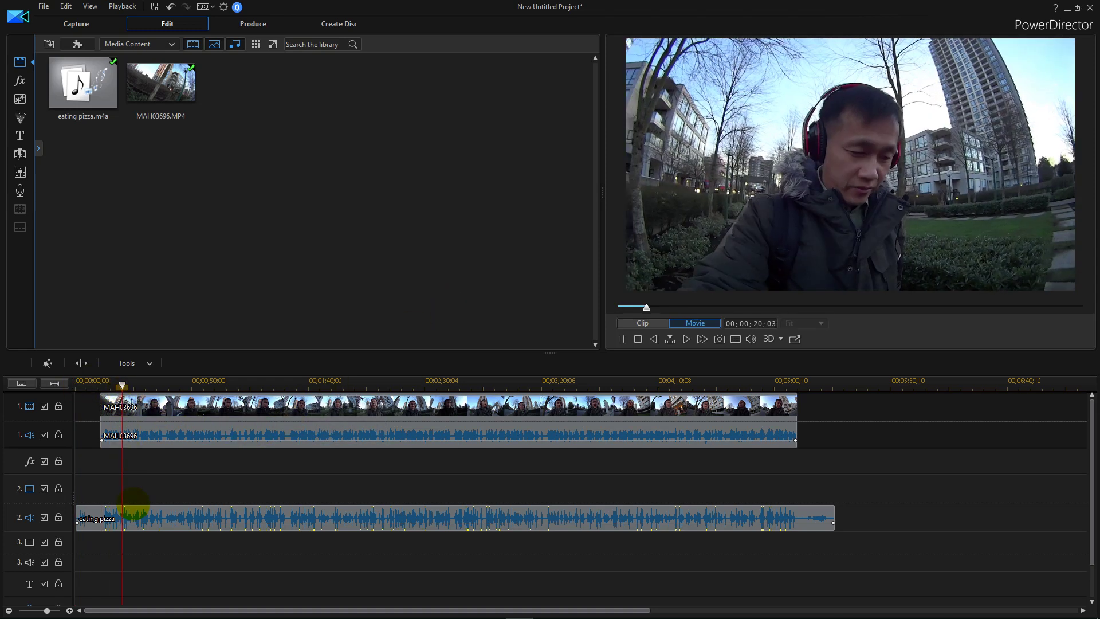
{"action": "key", "text": "space"}
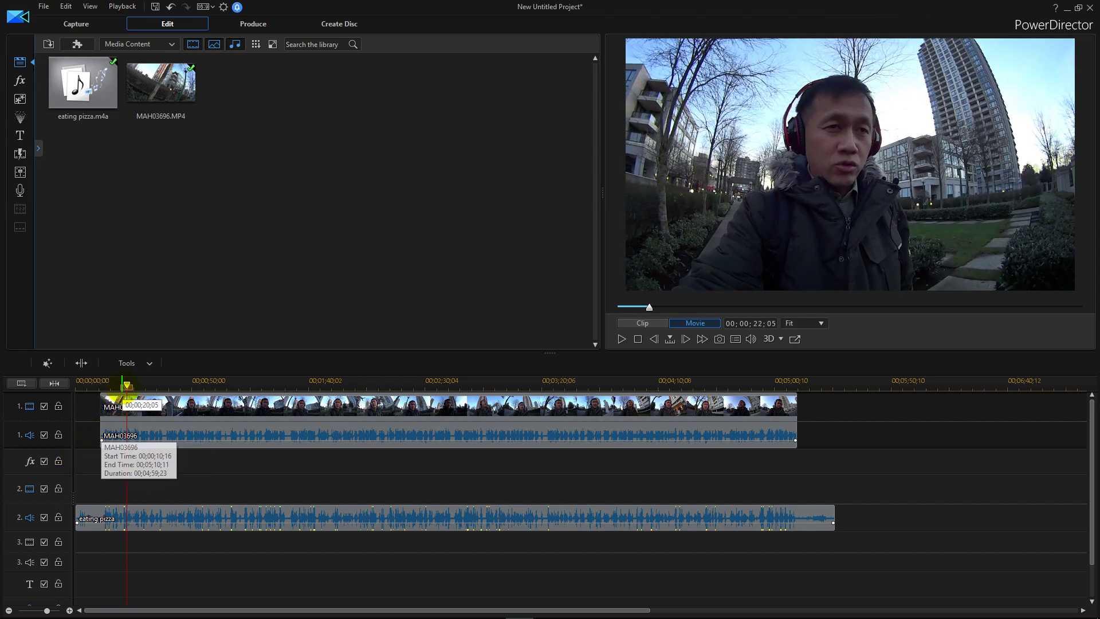
{"action": "left_click_drag", "start_coordinate": [127, 385], "coordinate": [104, 385]}
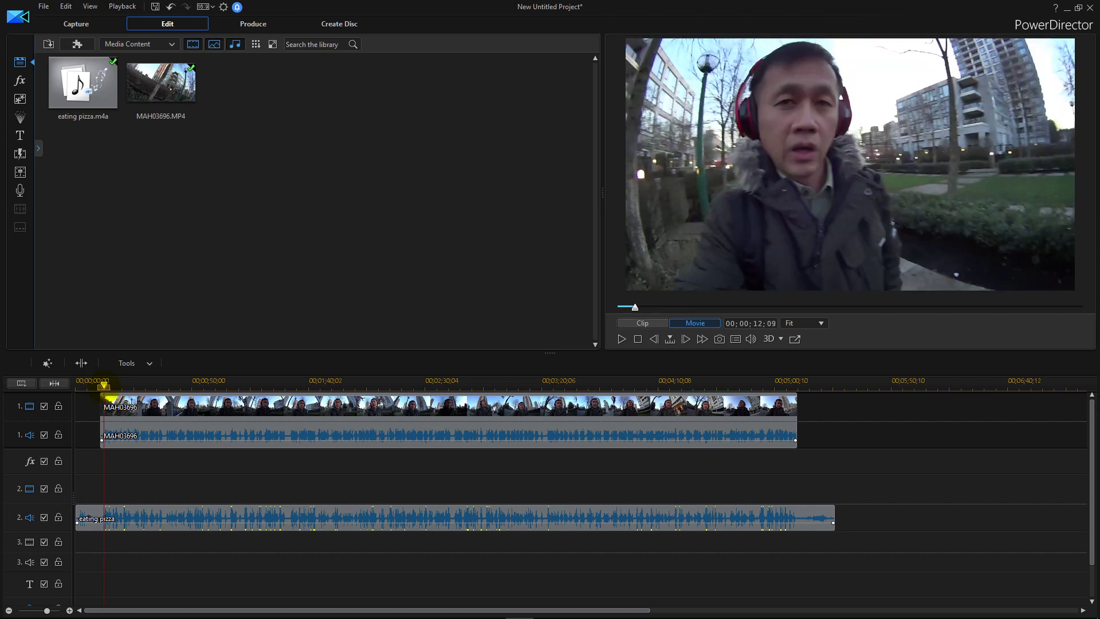
{"action": "left_click_drag", "start_coordinate": [103, 385], "coordinate": [103, 385]}
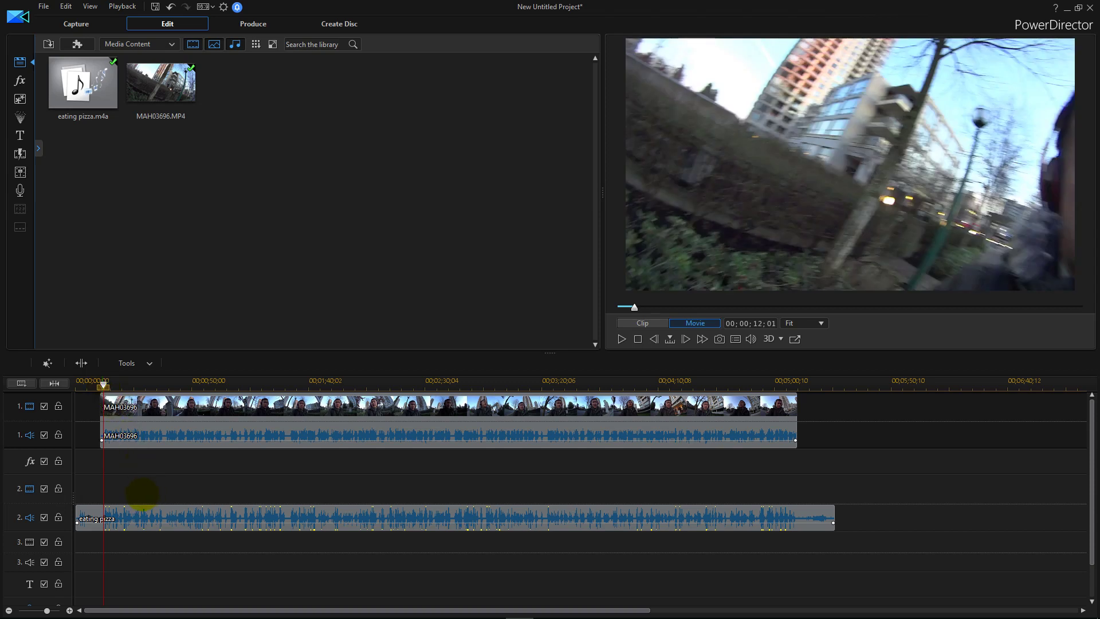
{"action": "key", "text": "ctrl+t"}
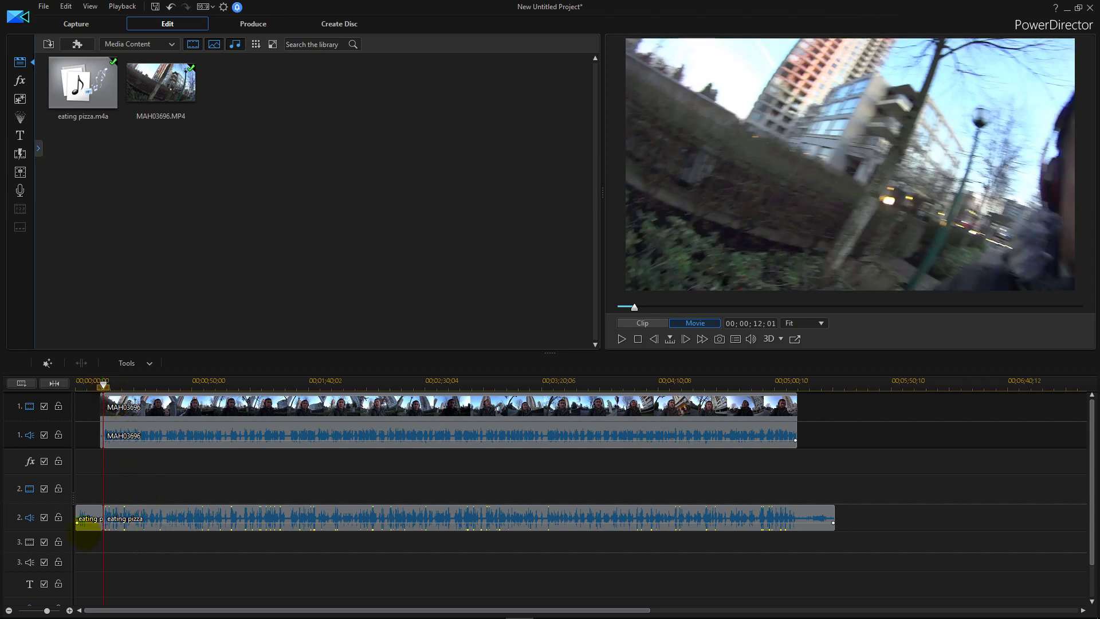
Step: Remove the leading pieces of eating pizza and MAH03696, leaving gaps, and move the remaining clips together to the timeline start
{"action": "left_click", "coordinate": [87, 523]}
{"action": "key", "text": "Delete"}
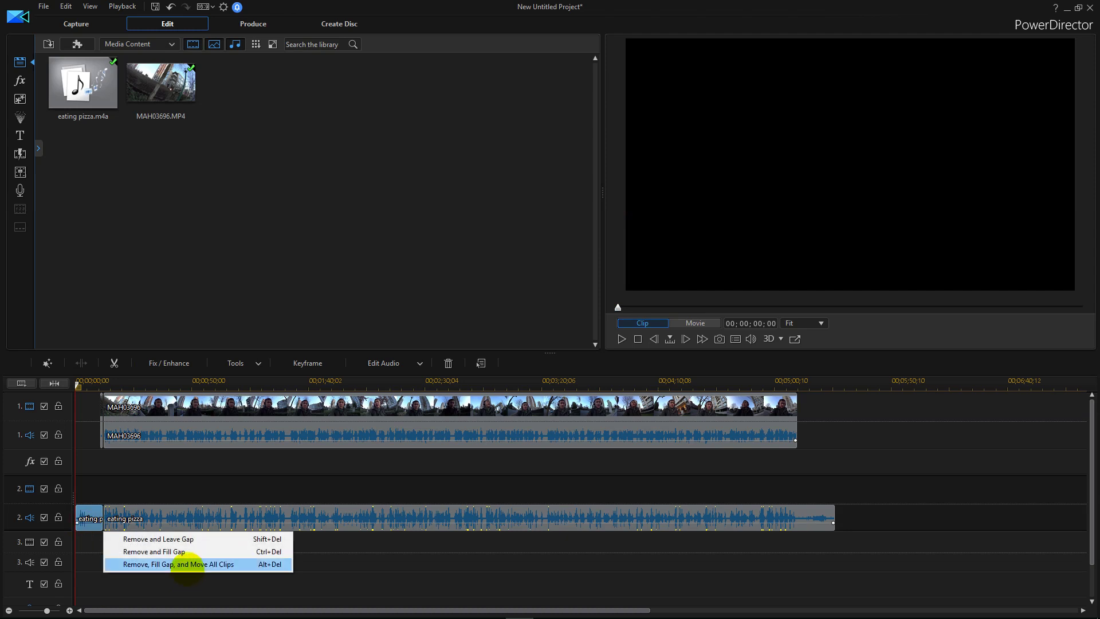
{"action": "left_click", "coordinate": [172, 539]}
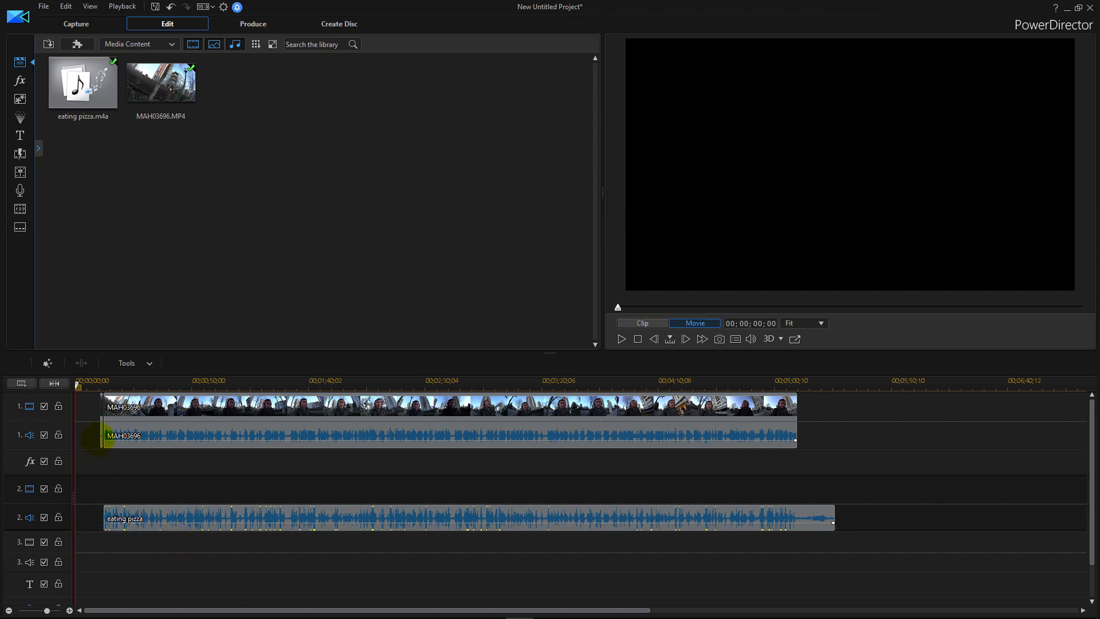
{"action": "left_click", "coordinate": [102, 436]}
{"action": "key", "text": "Delete"}
{"action": "left_click", "coordinate": [118, 429]}
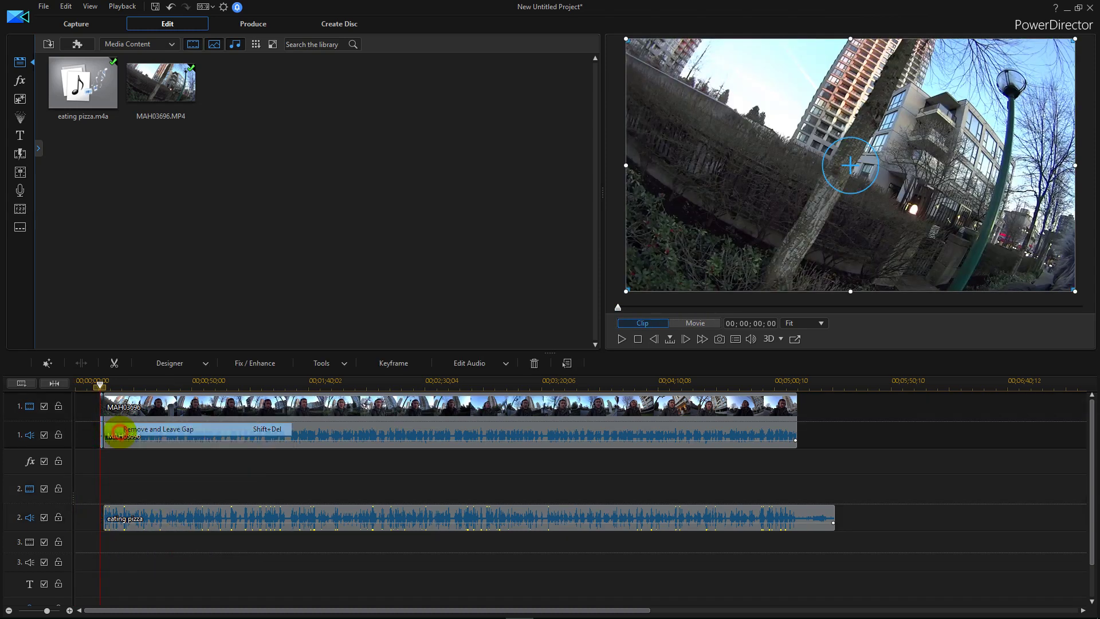
{"action": "left_click_drag", "start_coordinate": [152, 552], "coordinate": [166, 431]}
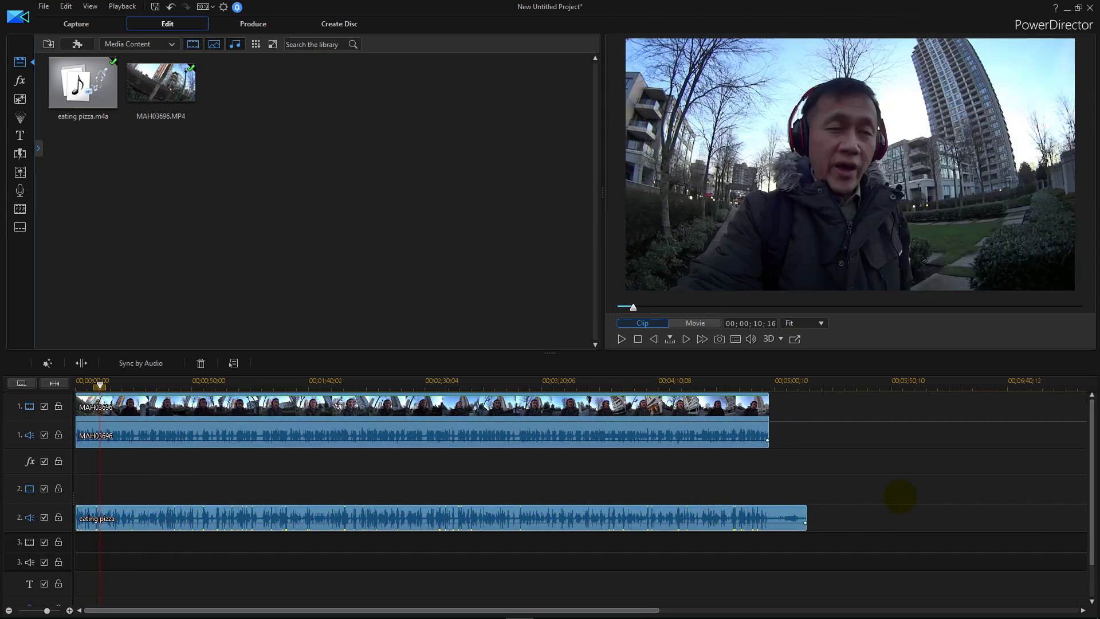
{"action": "left_click", "coordinate": [869, 541]}
Step: Play the ending, split both tracks at 00;04;57;09, and delete the trailing pieces of eating pizza and MAH03696
{"action": "left_click", "coordinate": [752, 385]}
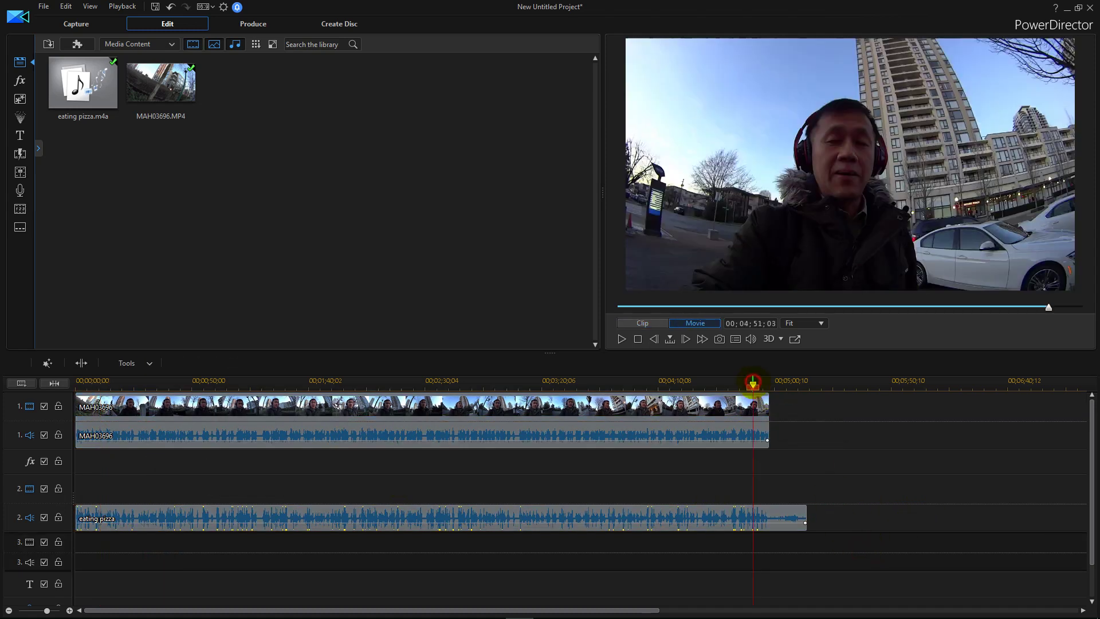
{"action": "key", "text": "space"}
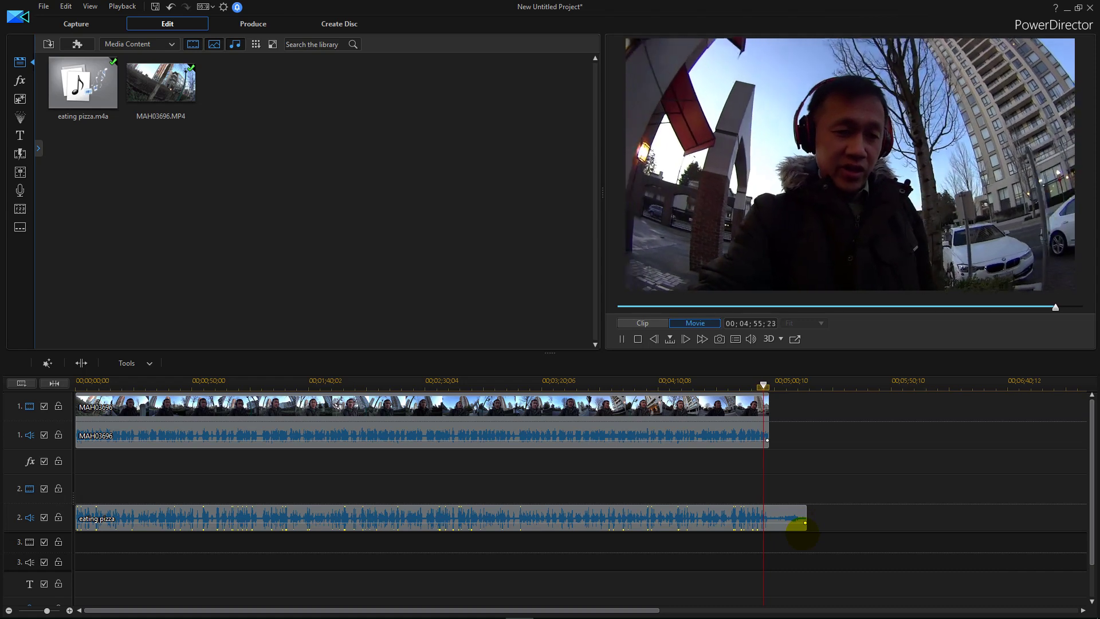
{"action": "key", "text": "space"}
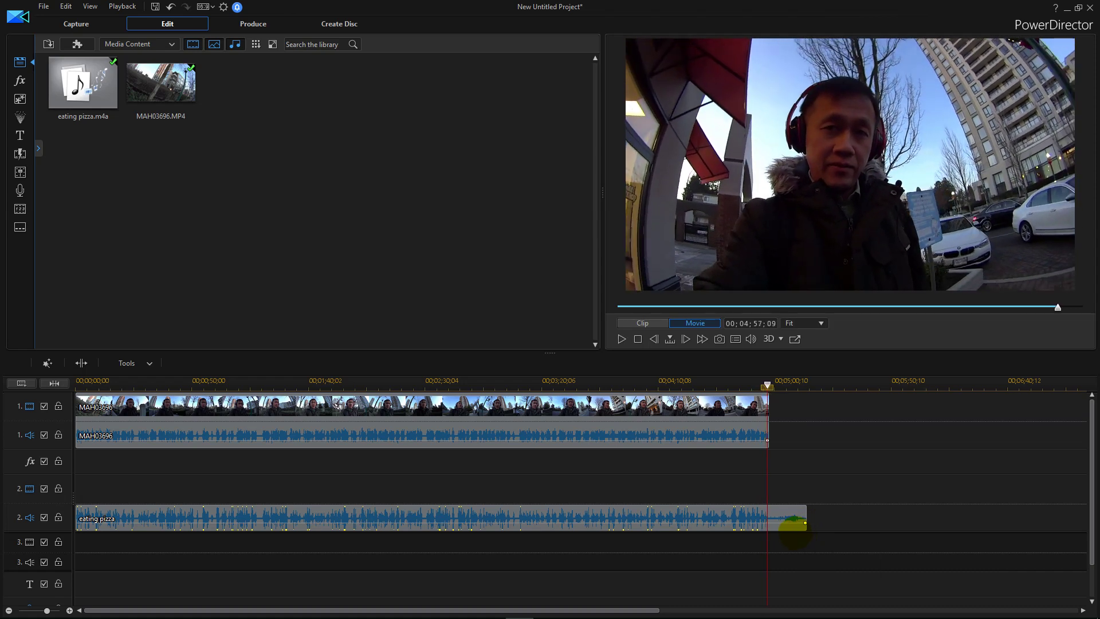
{"action": "left_click", "coordinate": [791, 517]}
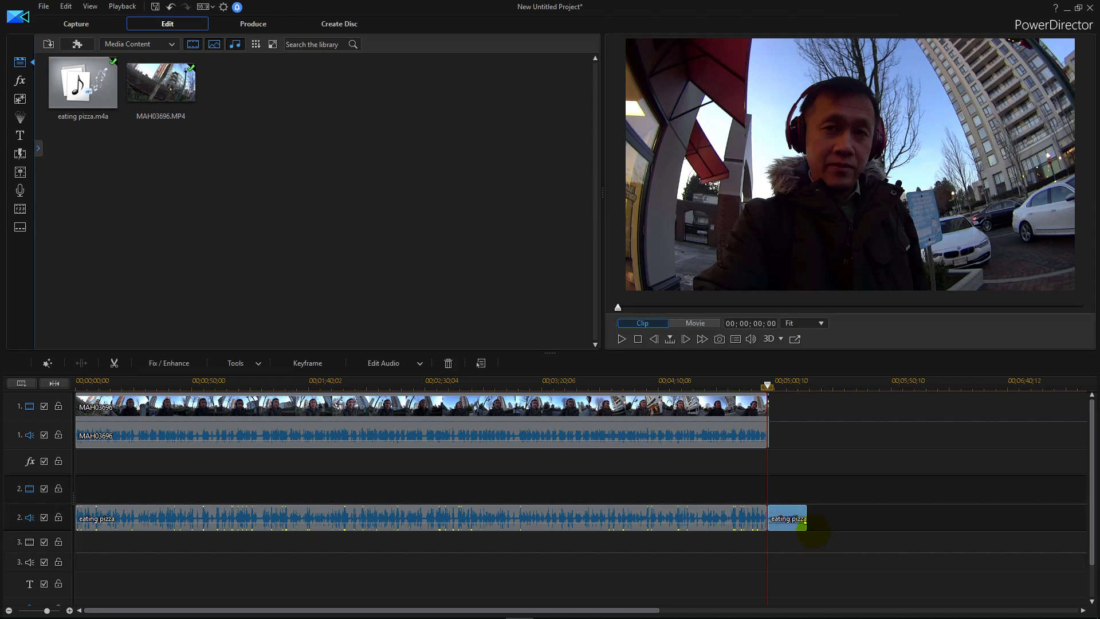
{"action": "key", "text": "Delete"}
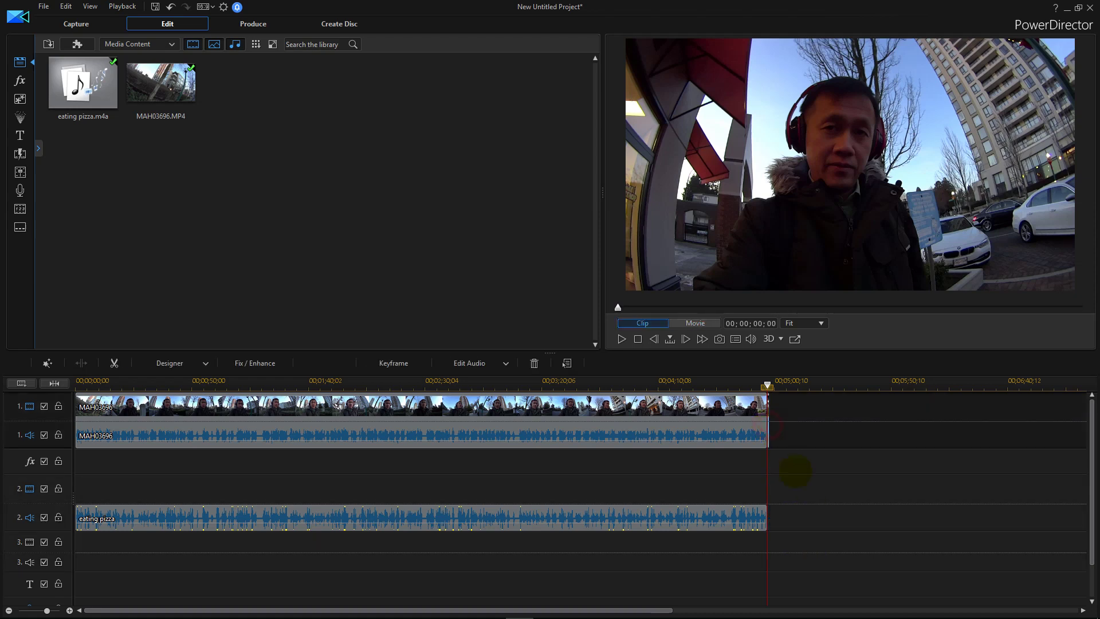
{"action": "left_click", "coordinate": [801, 488]}
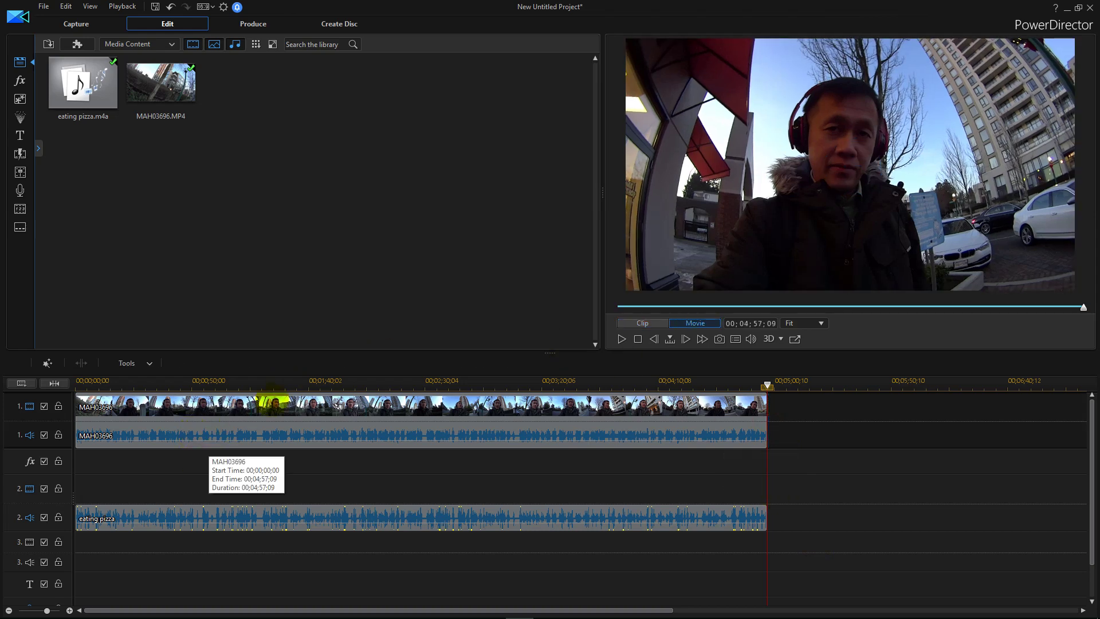
Step: Turn off the on-board camera audio of MAH03696 on audio track 1 and play several spots along the timeline to check the sound
{"action": "left_click", "coordinate": [342, 382]}
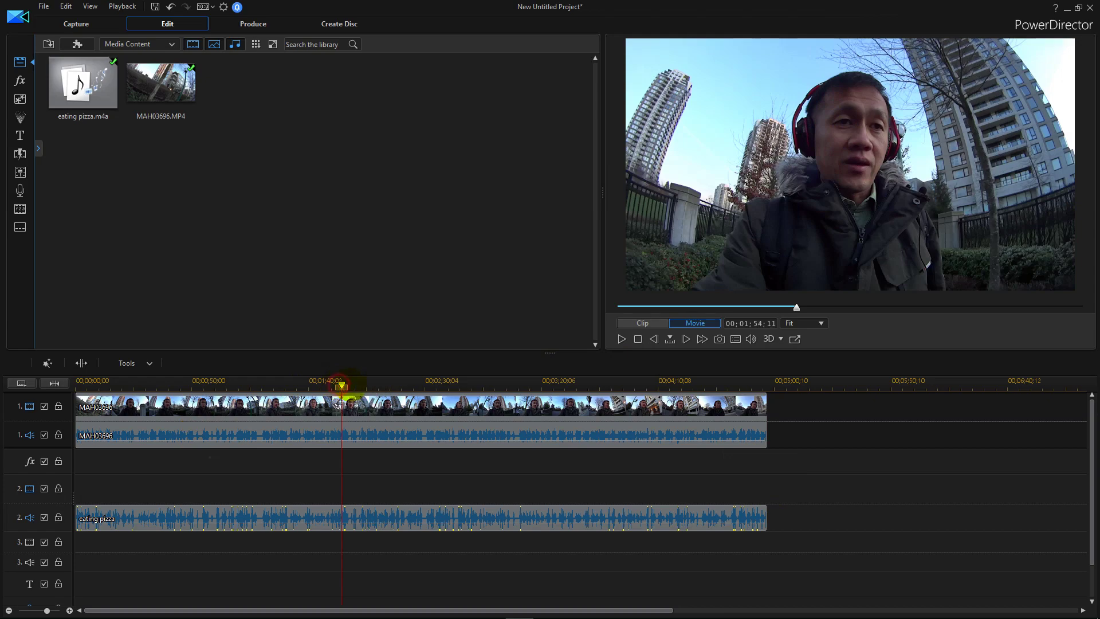
{"action": "left_click_drag", "start_coordinate": [342, 382], "coordinate": [194, 382]}
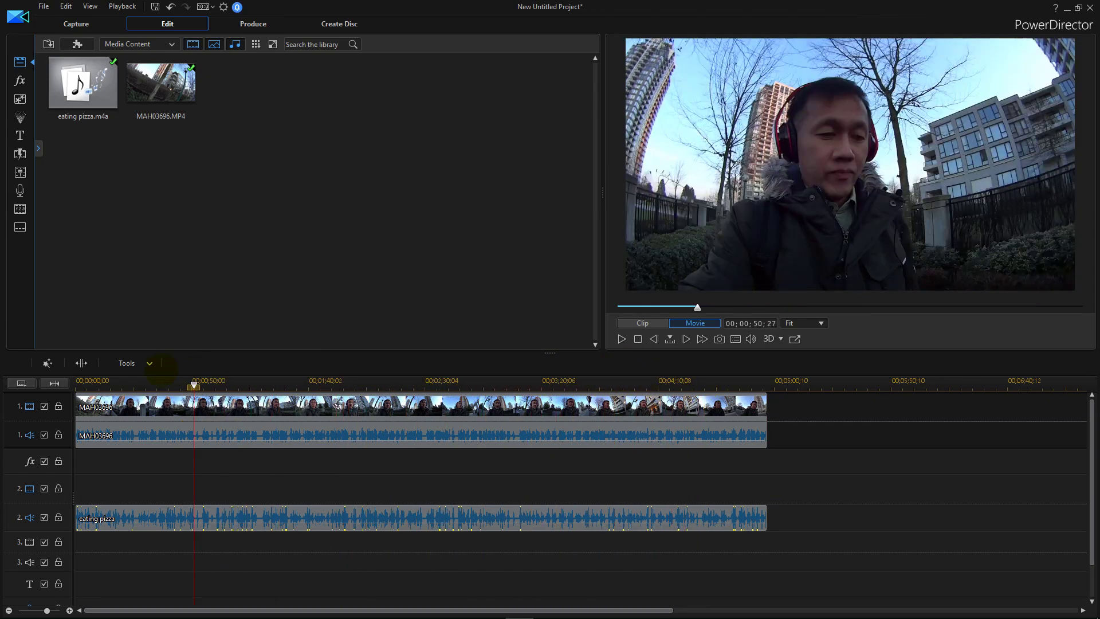
{"action": "left_click_drag", "start_coordinate": [78, 383], "coordinate": [224, 384]}
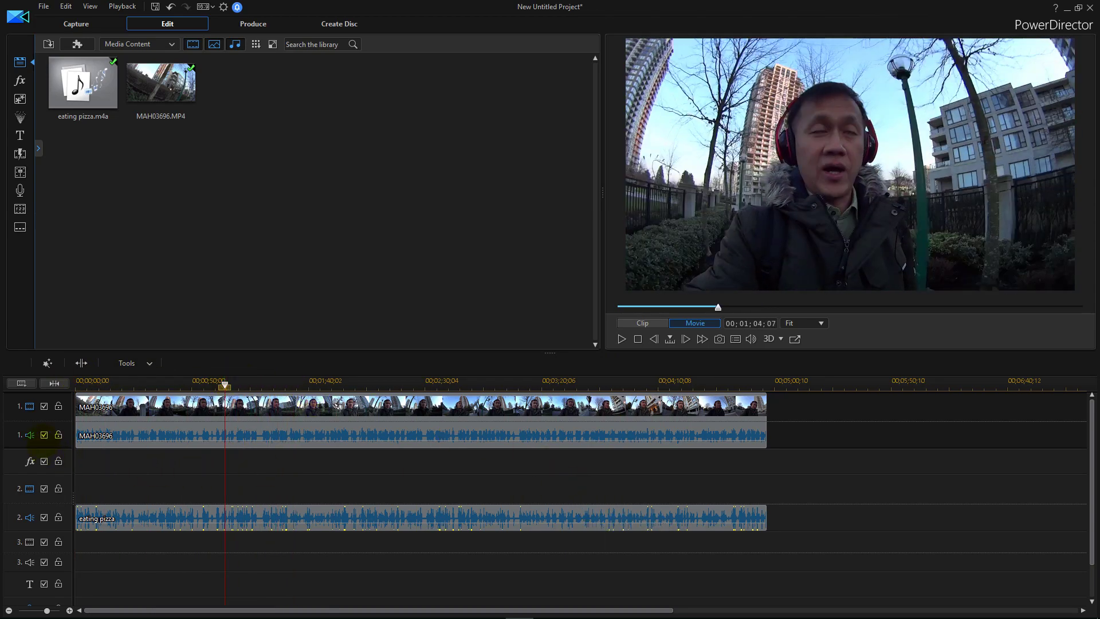
{"action": "left_click", "coordinate": [44, 435]}
{"action": "key", "text": "space"}
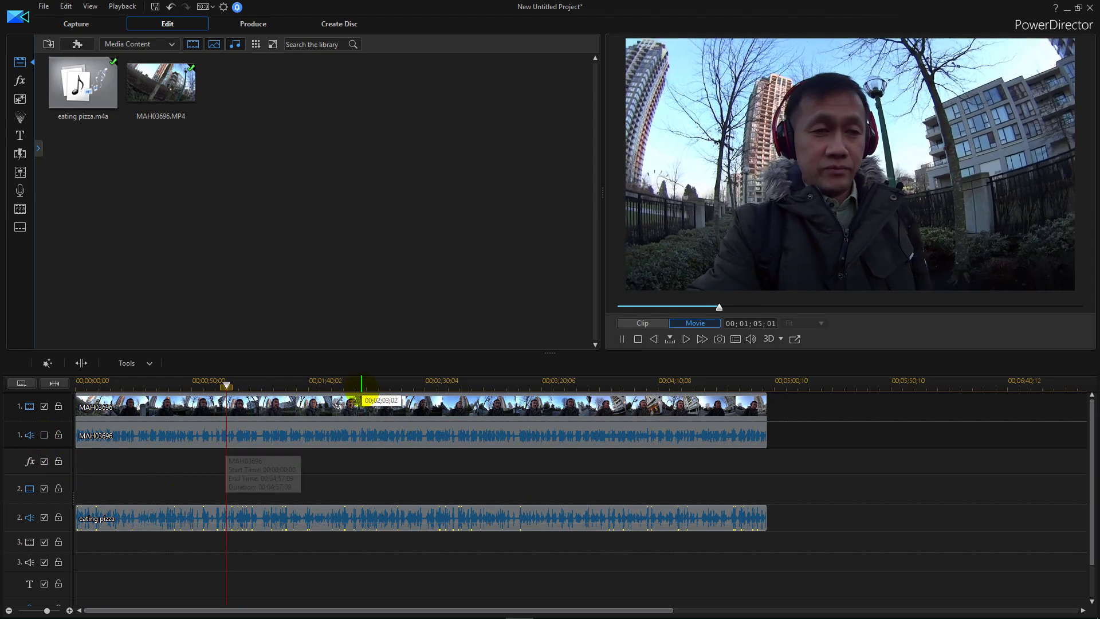
{"action": "left_click", "coordinate": [368, 384]}
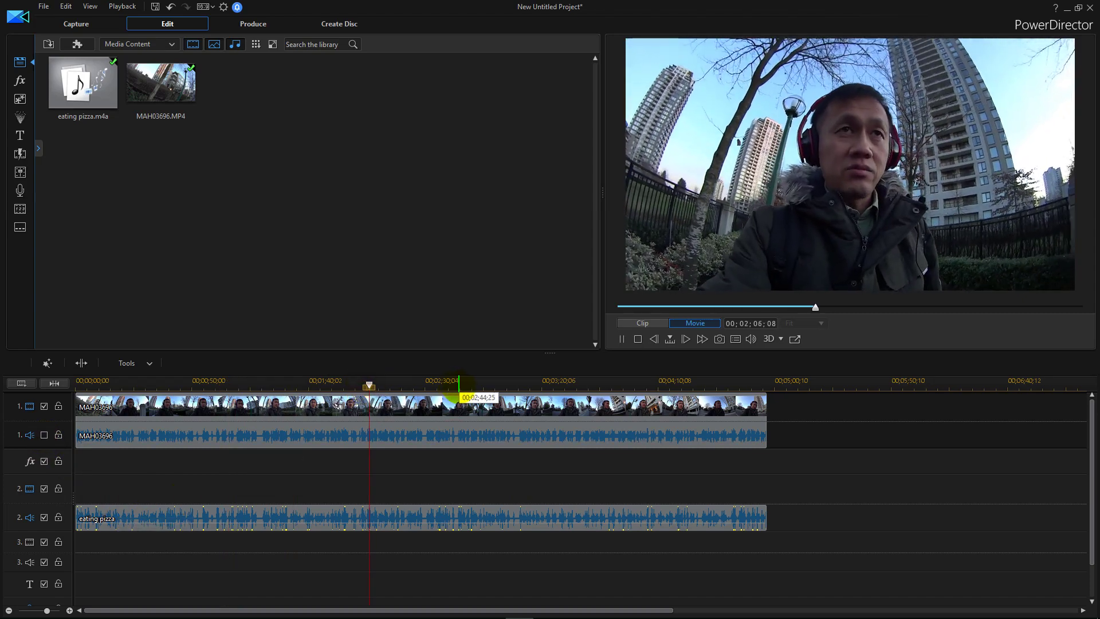
{"action": "left_click", "coordinate": [462, 384]}
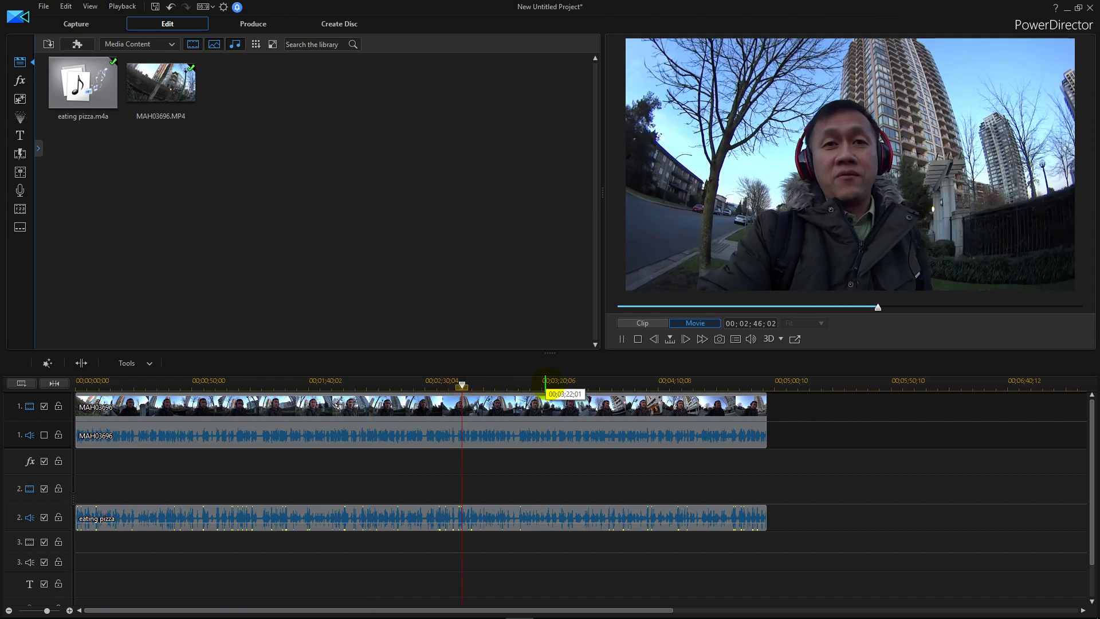
{"action": "left_click", "coordinate": [545, 384]}
{"action": "left_click", "coordinate": [613, 384]}
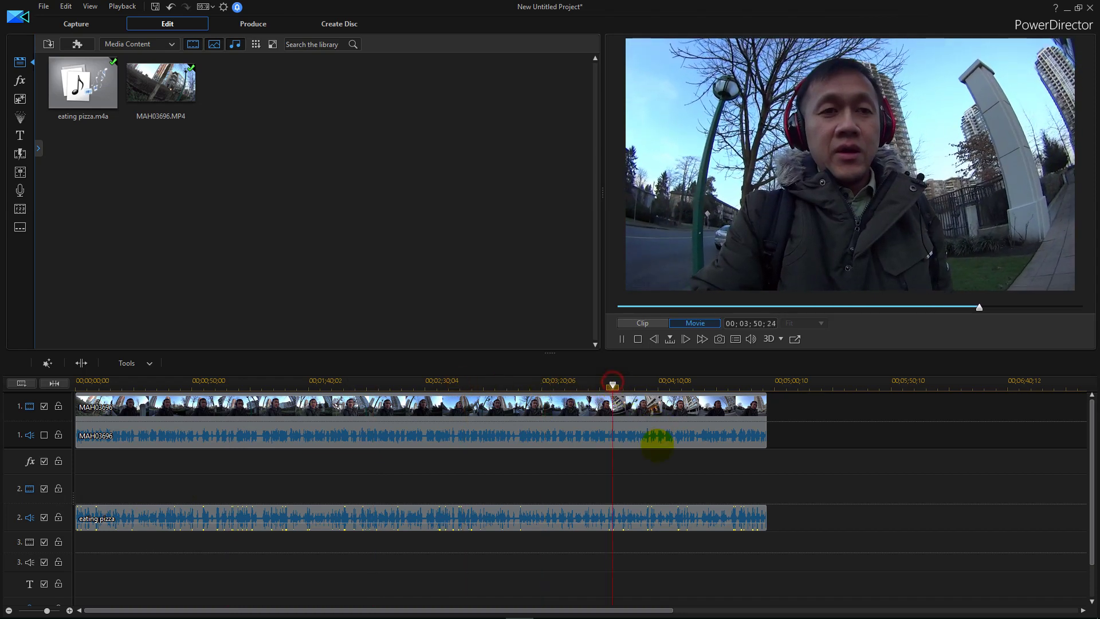
{"action": "key", "text": "space"}
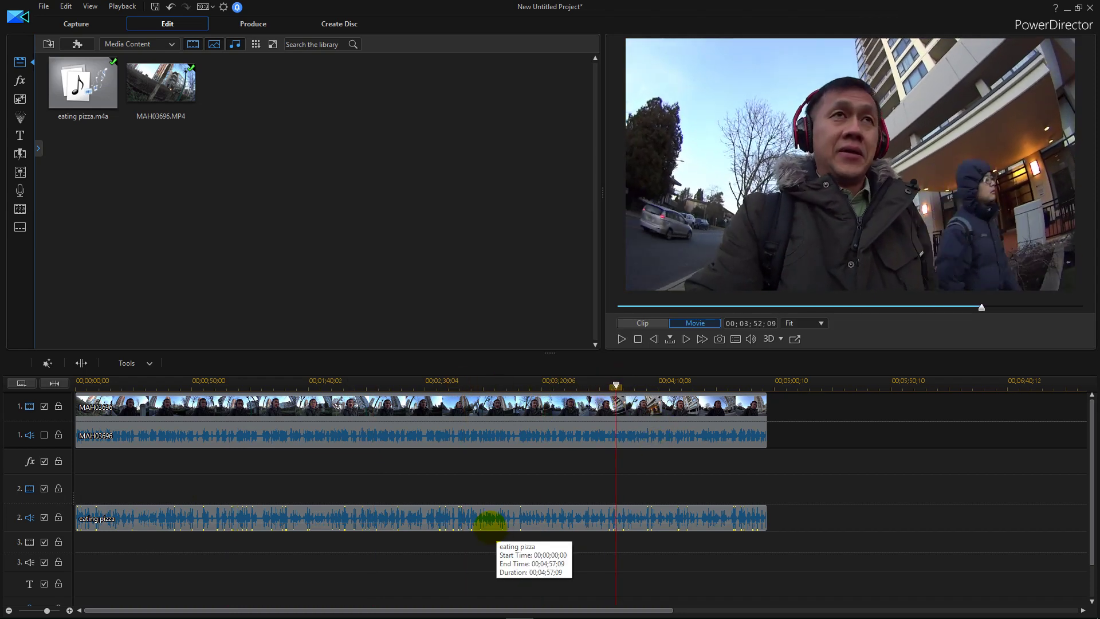
Step: Switch to Notepad, replace its text with "Lighting a little dark, so I'm going to make it brighter.", and return to PowerDirector
{"action": "key", "text": "alt+Tab"}
{"action": "type", "text": "camera."}
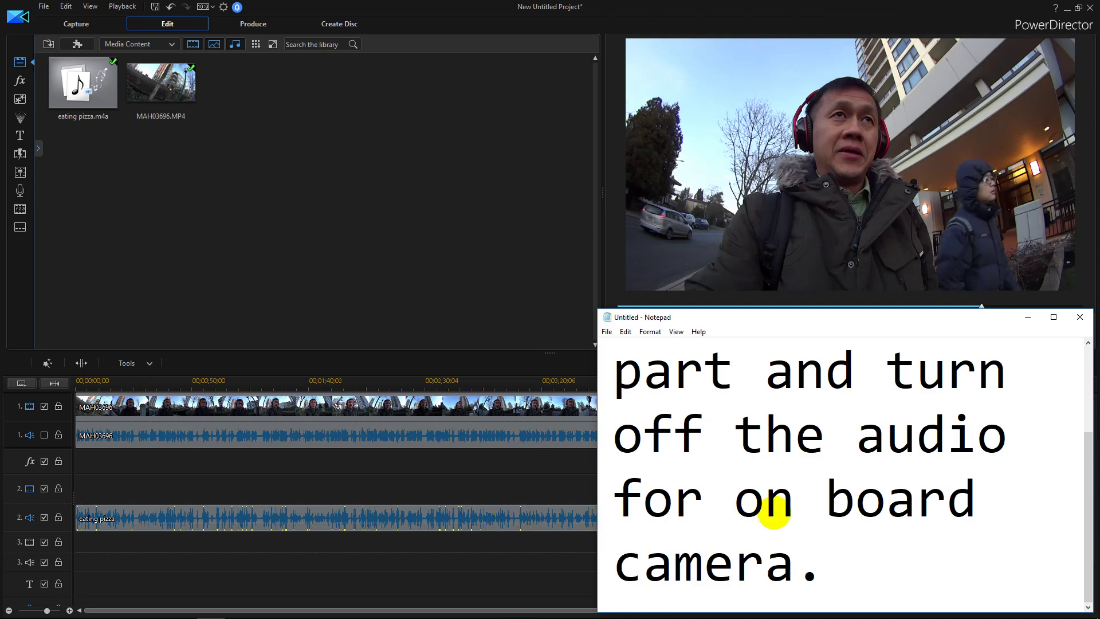
{"action": "key", "text": "ctrl+a"}
{"action": "type", "text": "Li"}
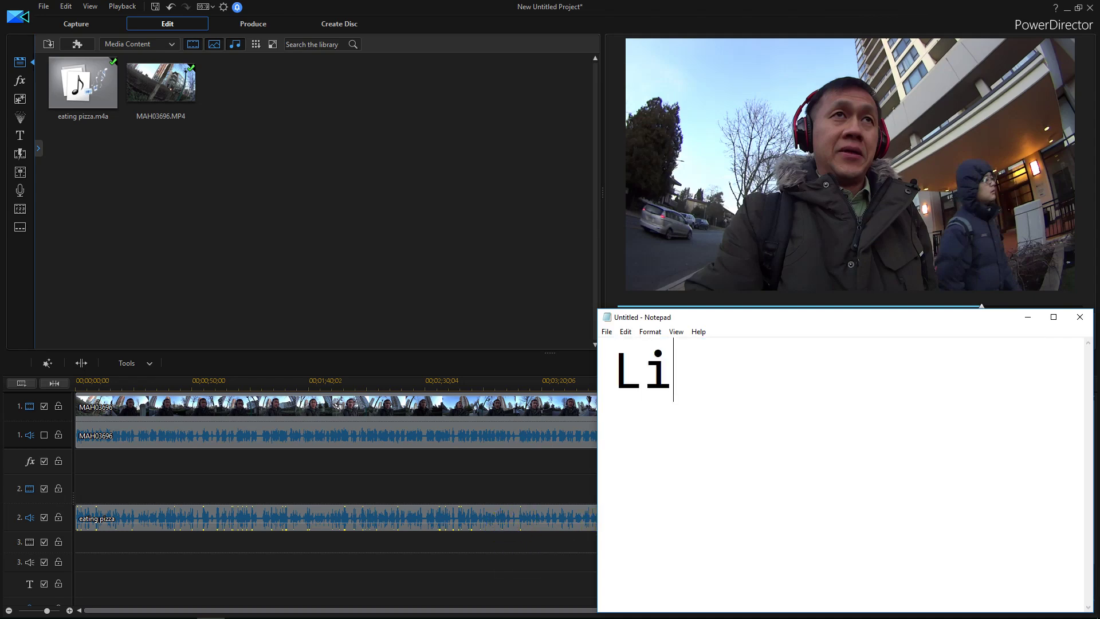
{"action": "type", "text": "ghting a little "}
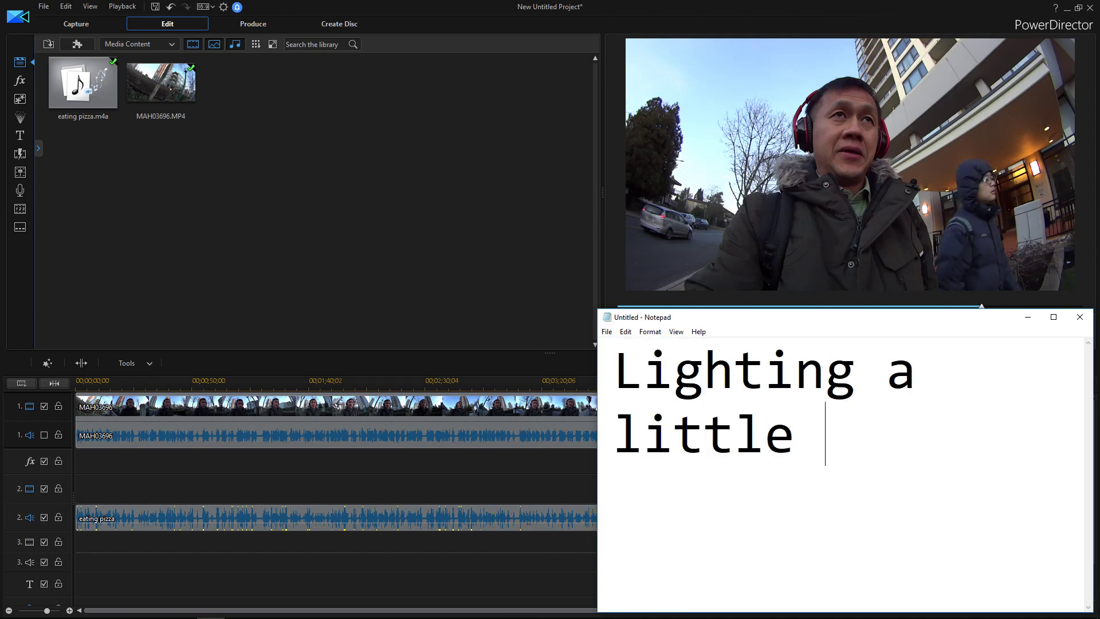
{"action": "type", "text": "dark, so"}
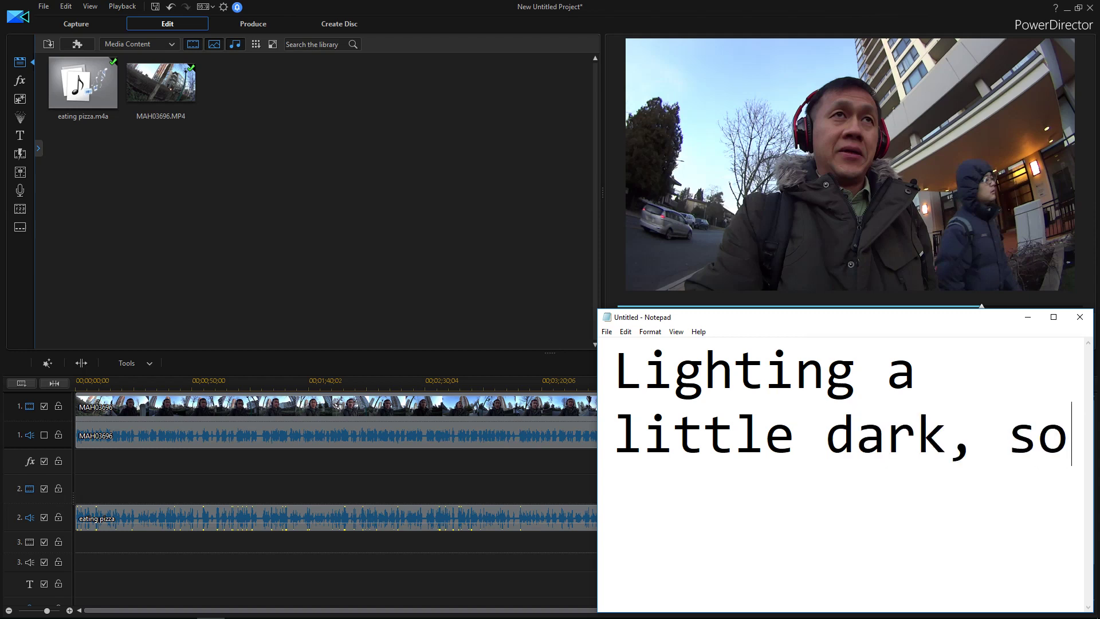
{"action": "type", "text": " I'm going to "}
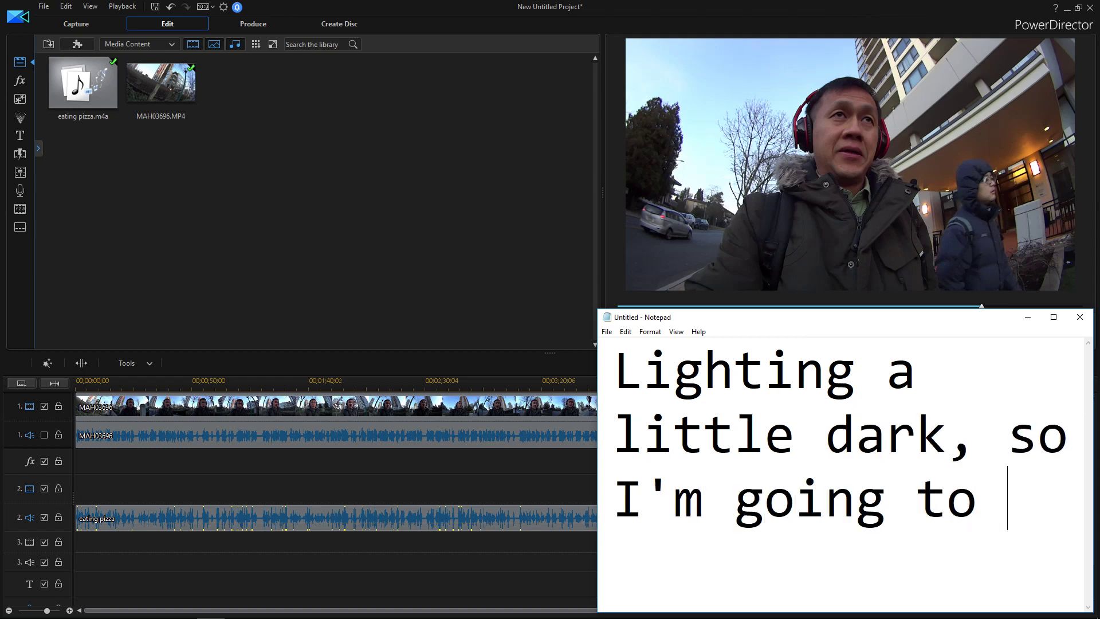
{"action": "type", "text": "make it "}
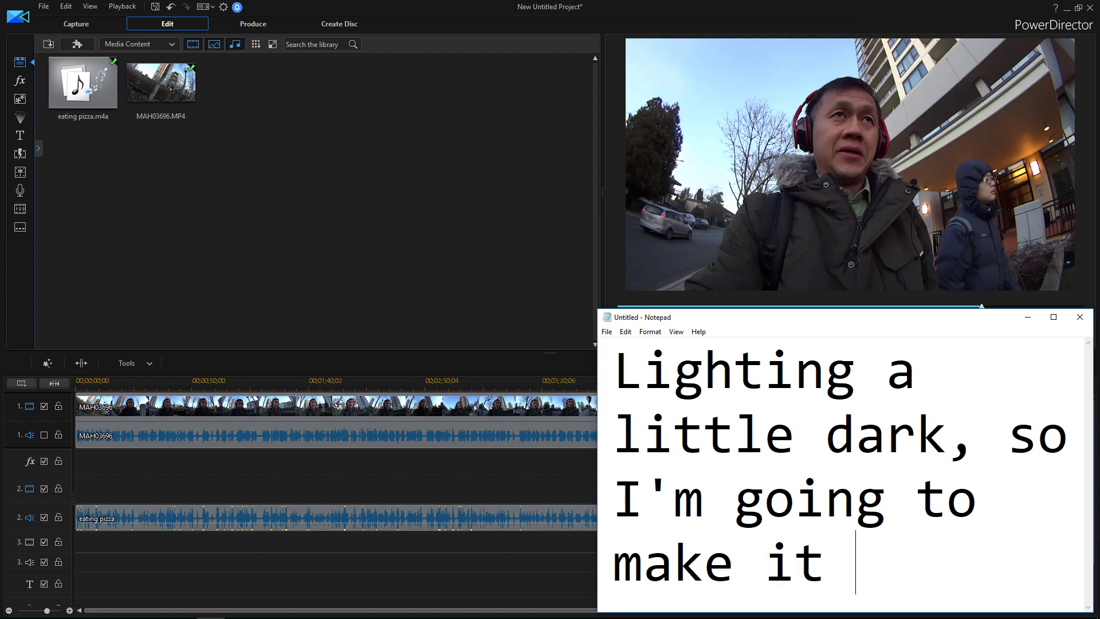
{"action": "type", "text": "brighter."}
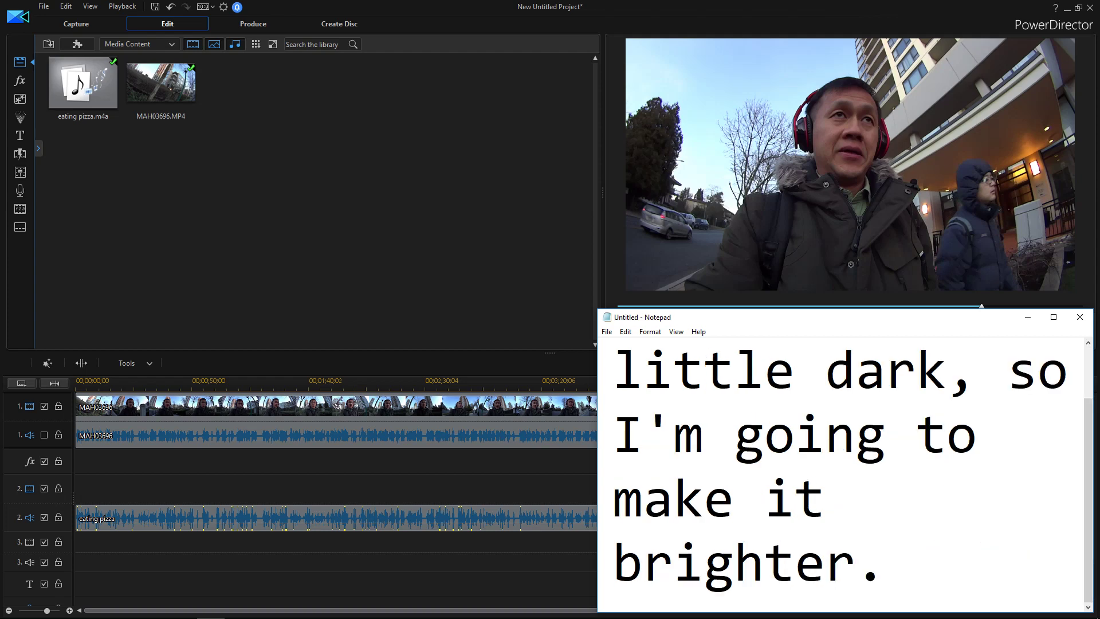
{"action": "key", "text": "alt+Tab"}
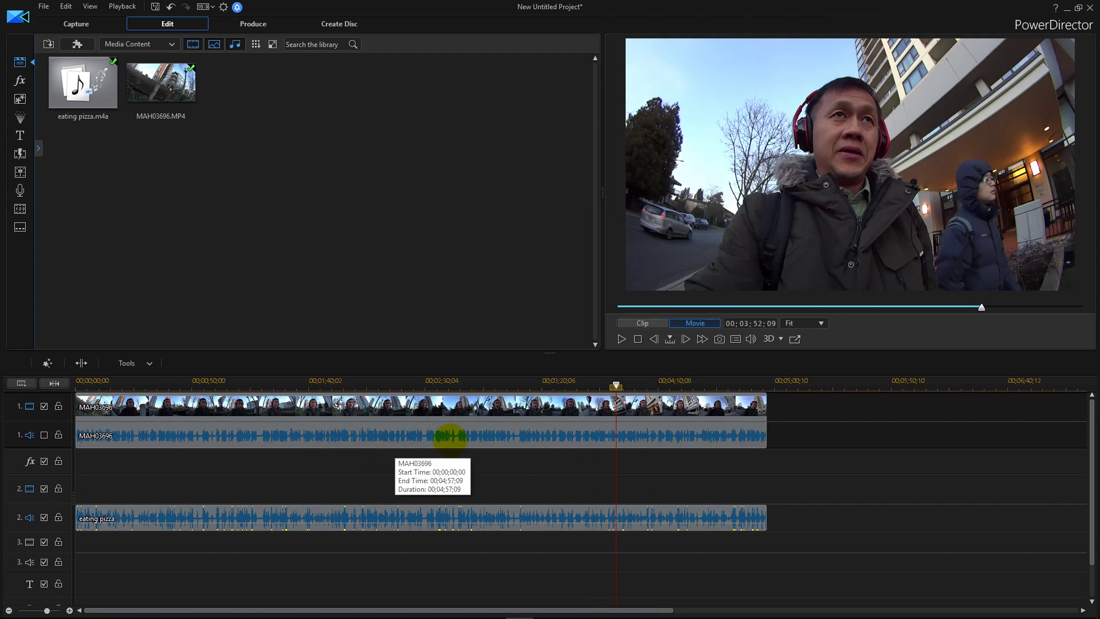
Step: Enable Edge Enhancement, Color Adjustment and Color Enhancement for the MAH03696 video clip, with a Color Enhancement degree of 70
{"action": "left_click", "coordinate": [442, 404]}
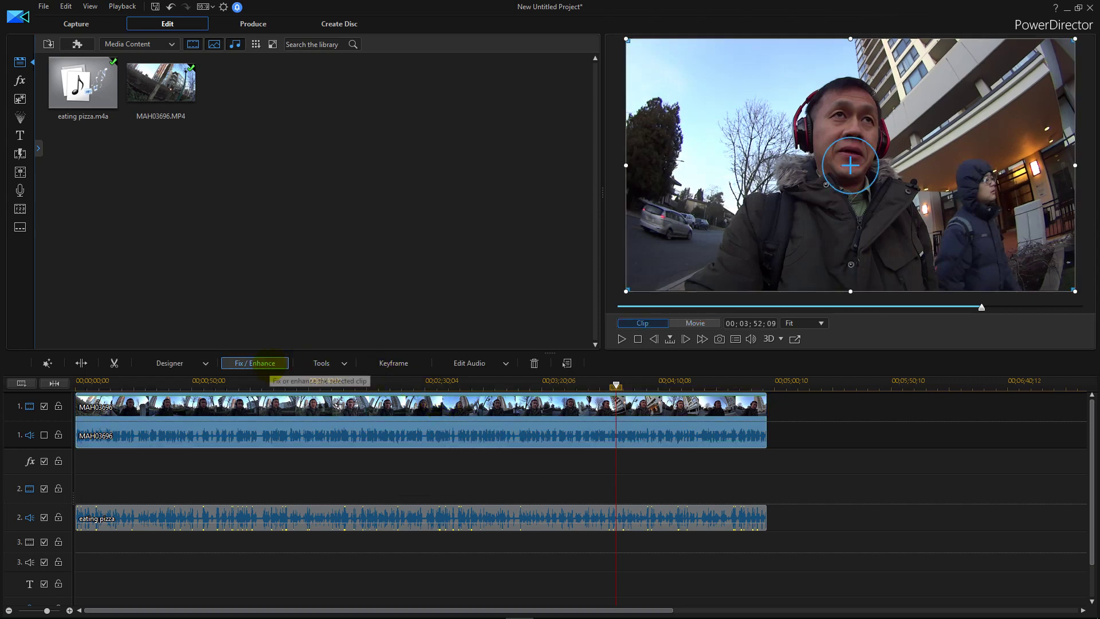
{"action": "left_click", "coordinate": [269, 364]}
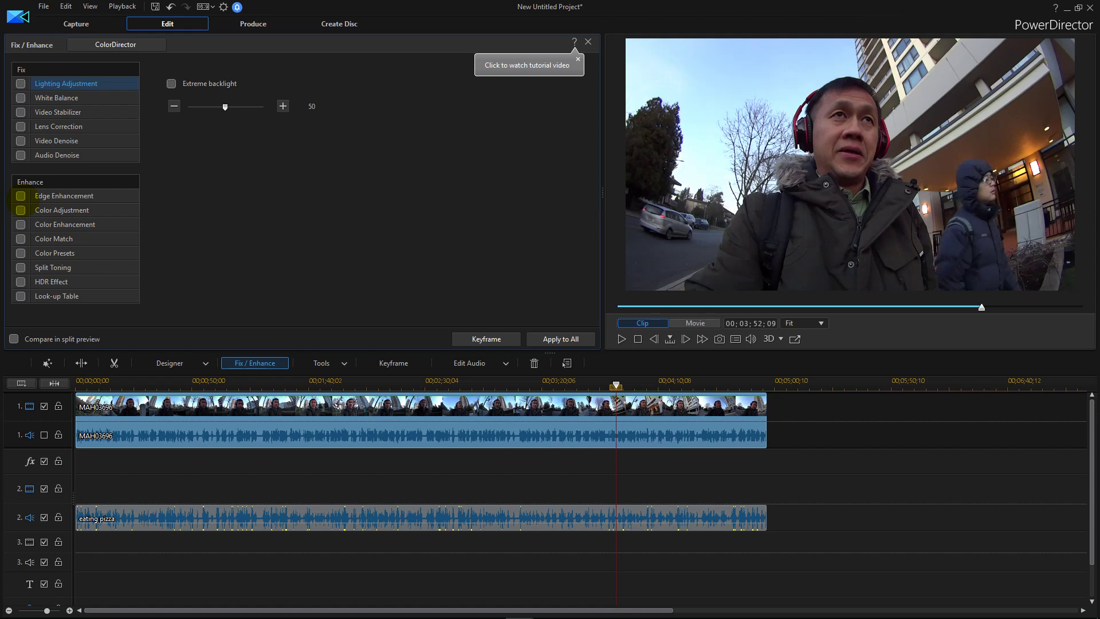
{"action": "left_click", "coordinate": [20, 196]}
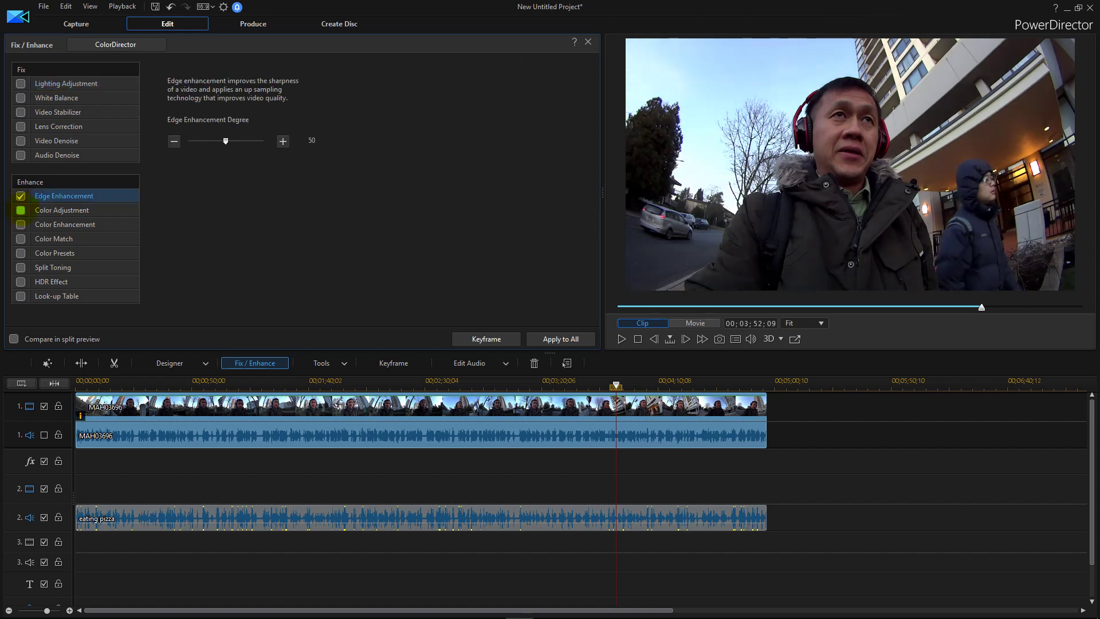
{"action": "left_click", "coordinate": [20, 210]}
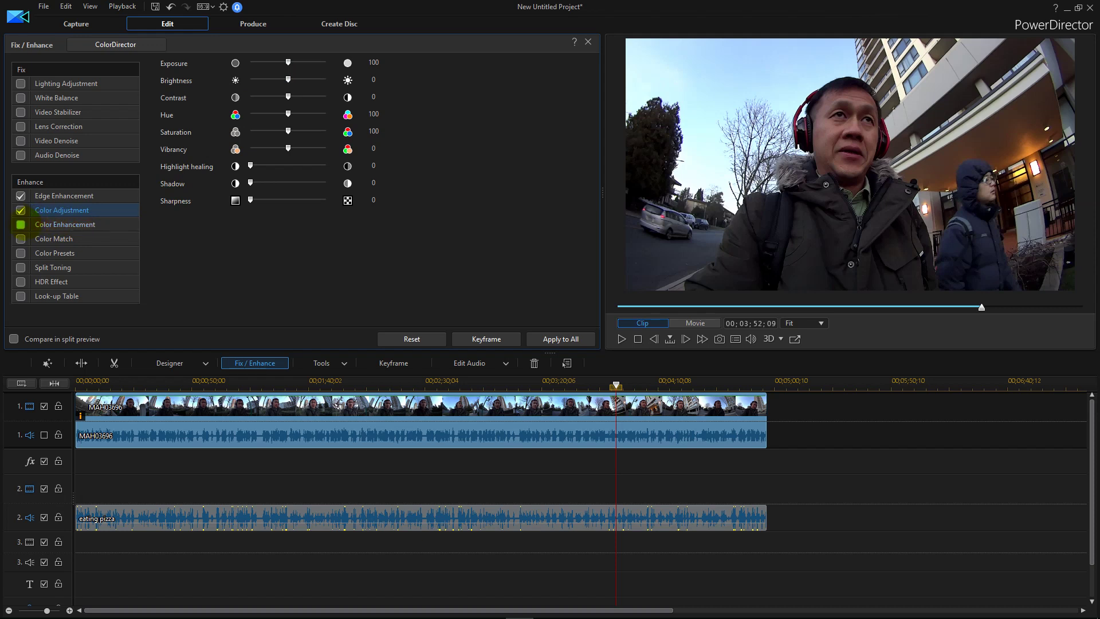
{"action": "left_click", "coordinate": [21, 225]}
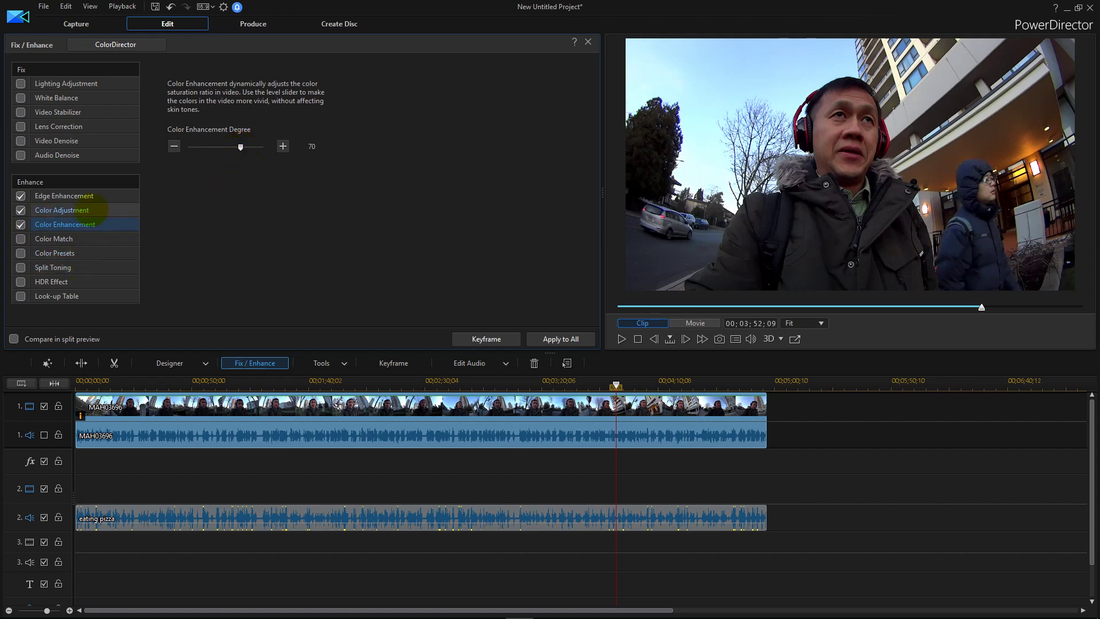
Step: Set the Edge Enhancement degree to 80 and check the Color Enhancement effect on the frame at 00;04;15;06
{"action": "left_click", "coordinate": [86, 197]}
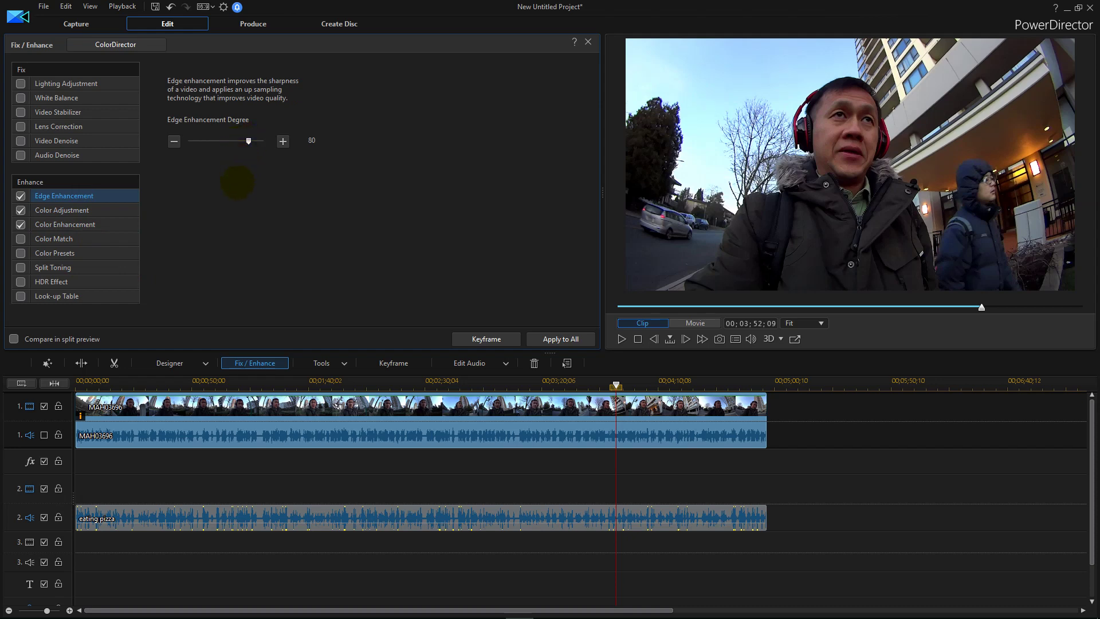
{"action": "left_click", "coordinate": [668, 389]}
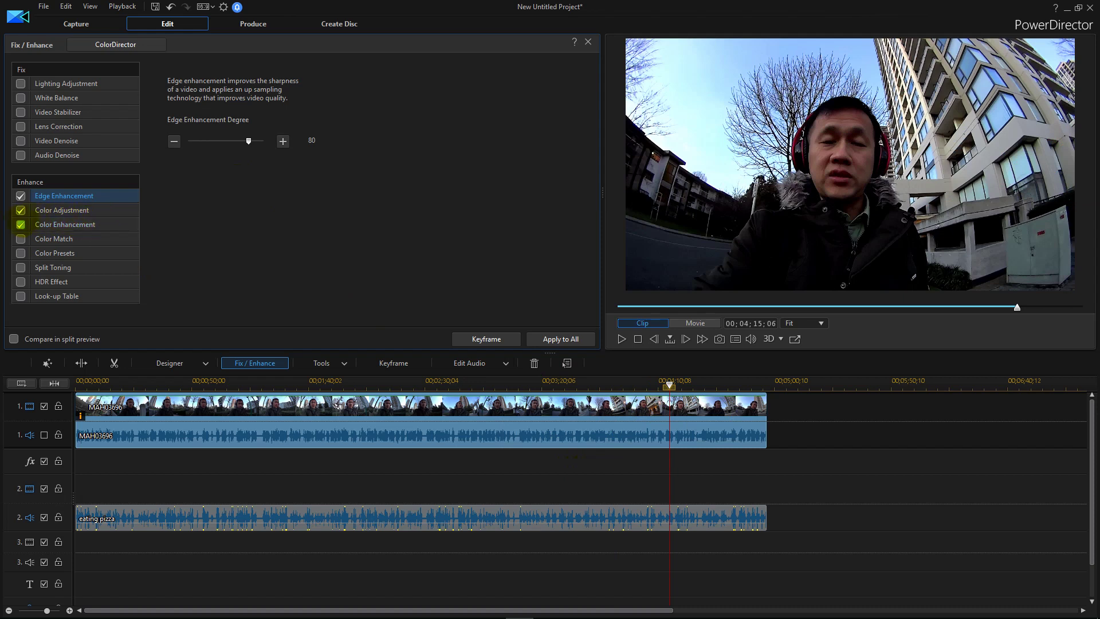
{"action": "left_click", "coordinate": [21, 224]}
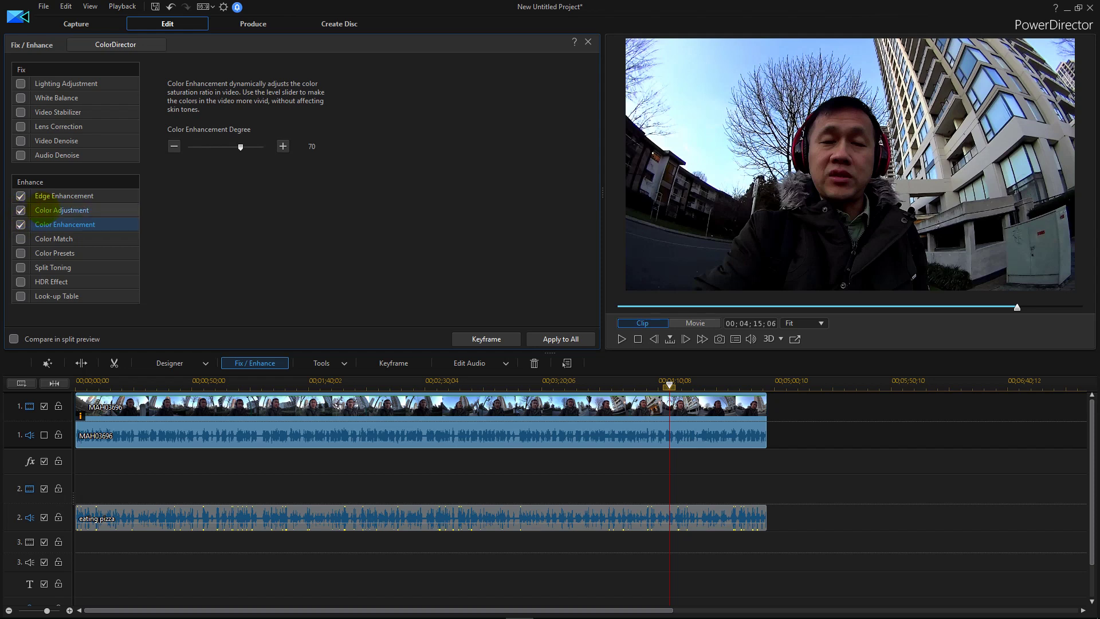
Step: In the clip's Color Adjustment, set Exposure to 145 and Brightness to 47, checking the frame at 00;04;29;21
{"action": "left_click", "coordinate": [40, 210]}
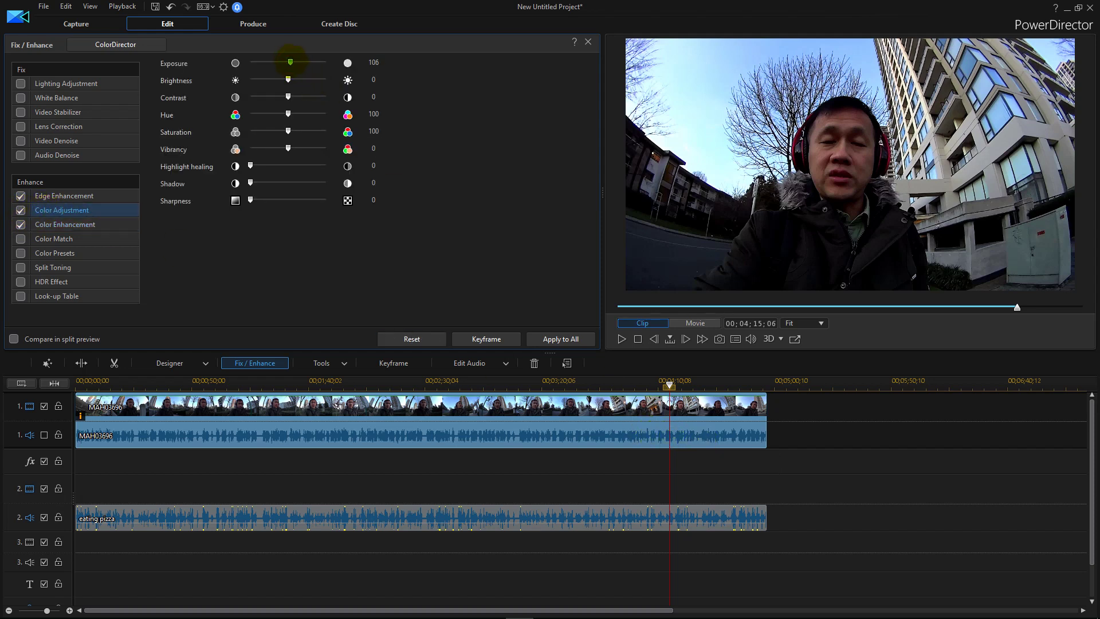
{"action": "left_click_drag", "start_coordinate": [308, 62], "coordinate": [287, 61]}
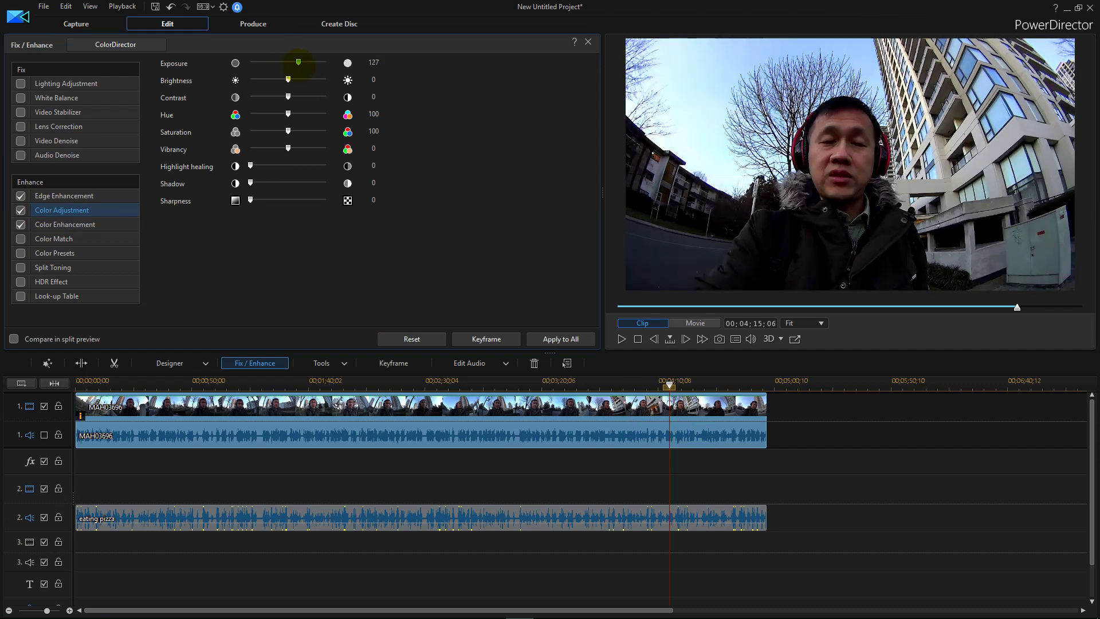
{"action": "left_click_drag", "start_coordinate": [303, 62], "coordinate": [305, 62]}
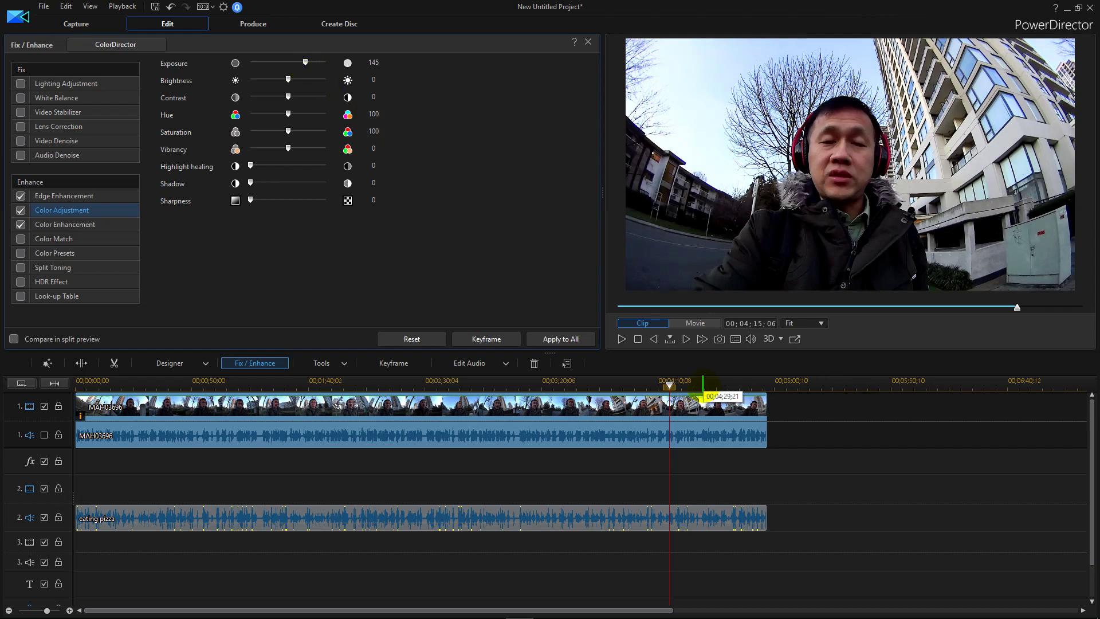
{"action": "left_click", "coordinate": [703, 384]}
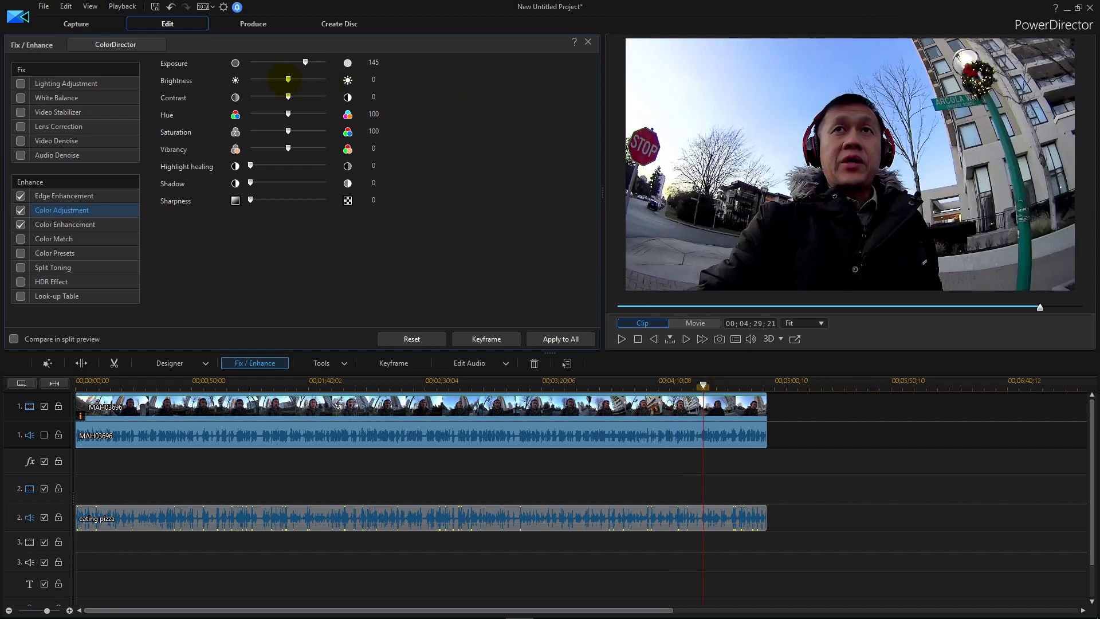
{"action": "left_click_drag", "start_coordinate": [287, 79], "coordinate": [308, 79]}
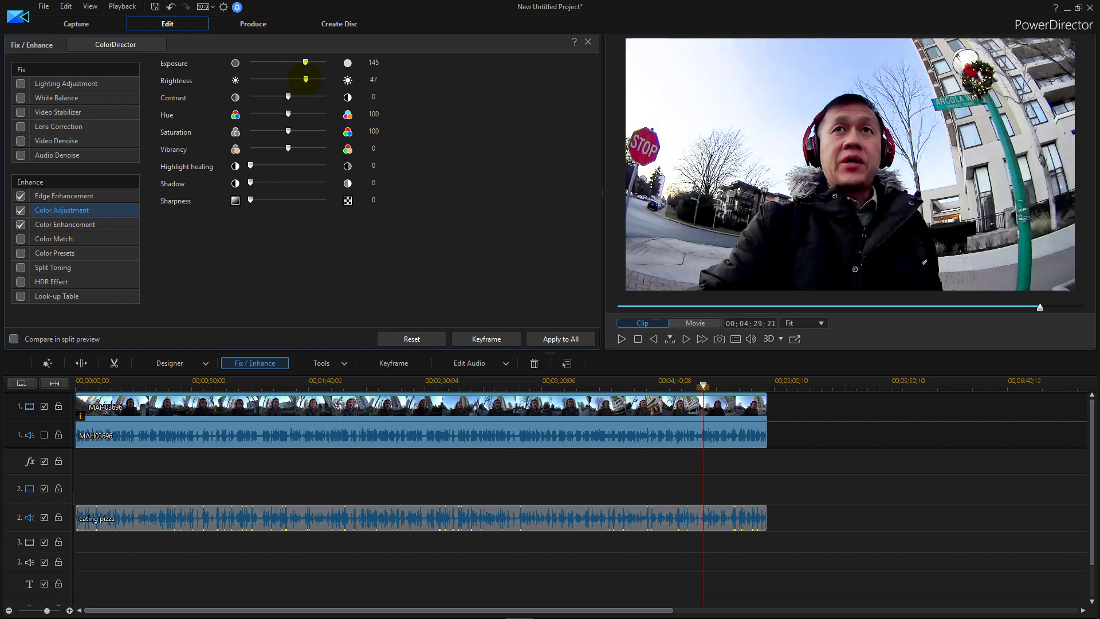
Step: Set the clip's Contrast to 5 and Hue to 98, and review the adjusted picture at several points of the timeline
{"action": "left_click", "coordinate": [288, 96]}
{"action": "left_click_drag", "start_coordinate": [268, 96], "coordinate": [278, 96]}
{"action": "left_click_drag", "start_coordinate": [303, 114], "coordinate": [289, 113]}
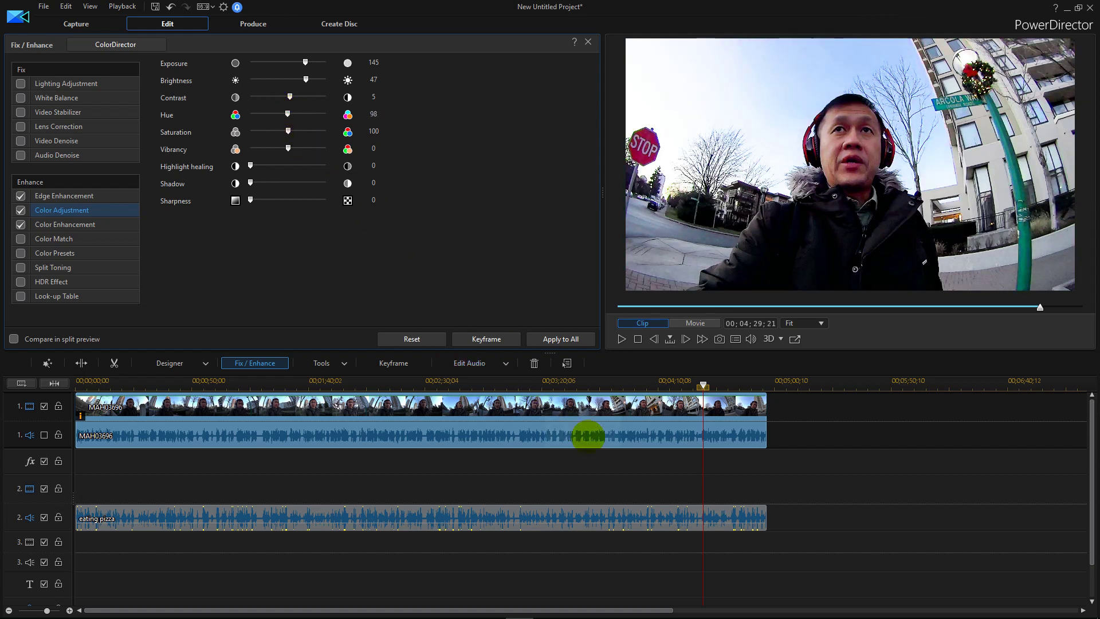
{"action": "left_click", "coordinate": [567, 382]}
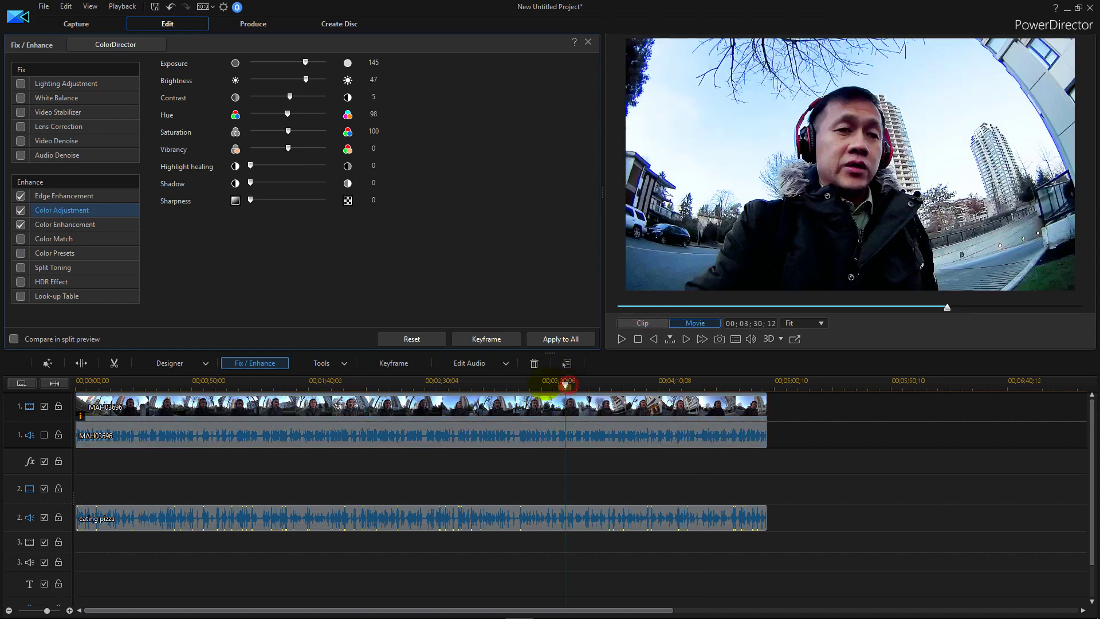
{"action": "left_click_drag", "start_coordinate": [567, 382], "coordinate": [335, 385]}
{"action": "left_click", "coordinate": [426, 383]}
{"action": "left_click", "coordinate": [407, 402]}
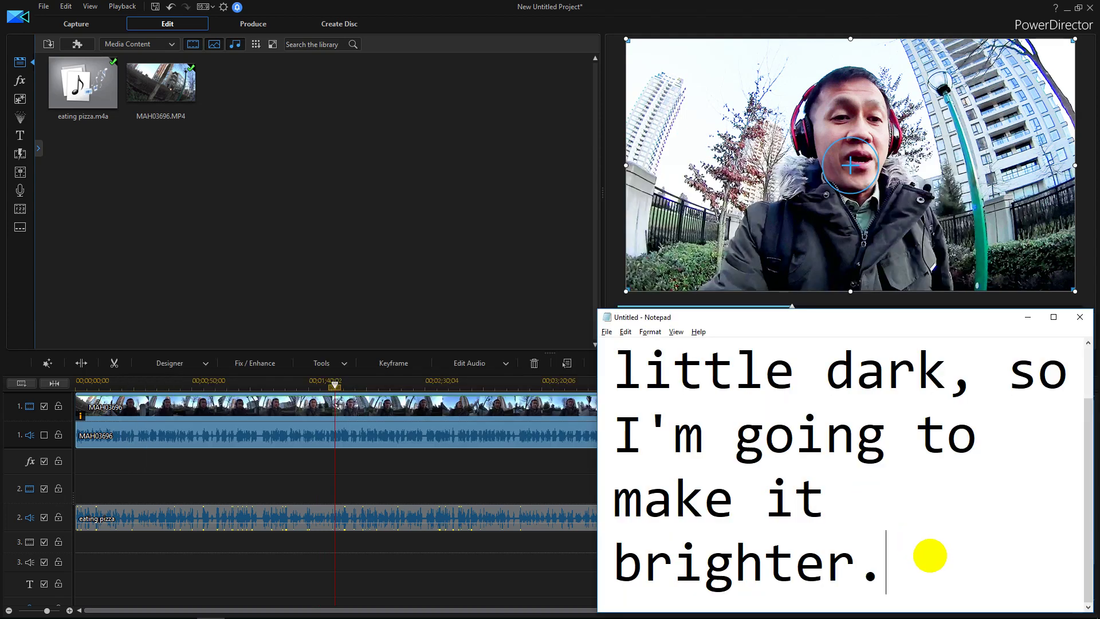
Step: Replace the Notepad note with "Next, I'm going to stablize the video. A lot of walking there."
{"action": "key", "text": "ctrl+a"}
{"action": "type", "text": "Ne"}
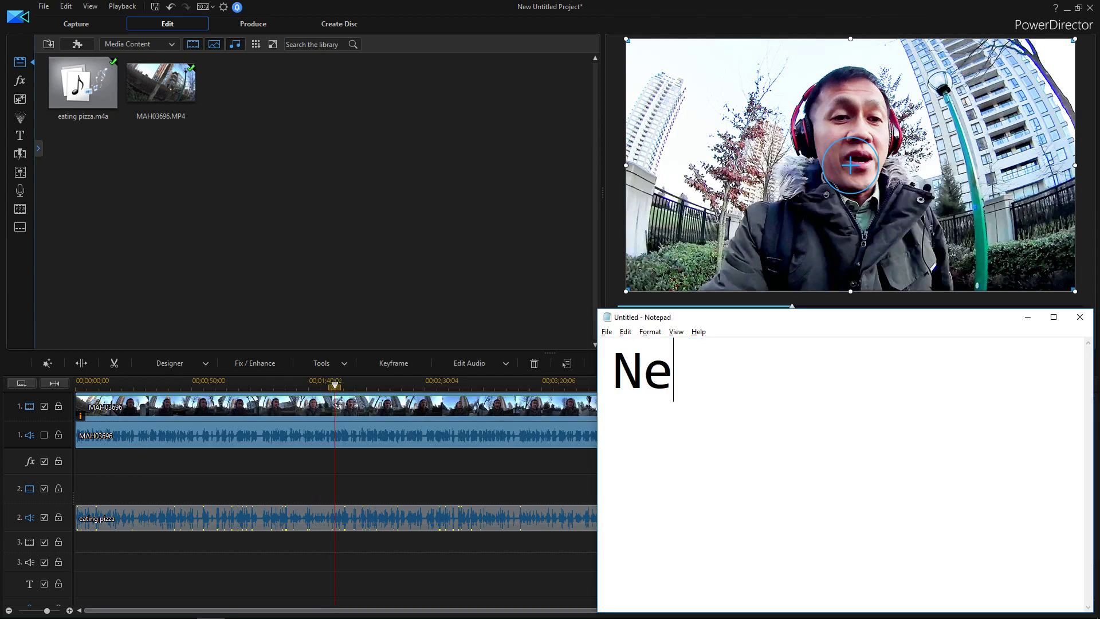
{"action": "type", "text": "xt, I'm goin"}
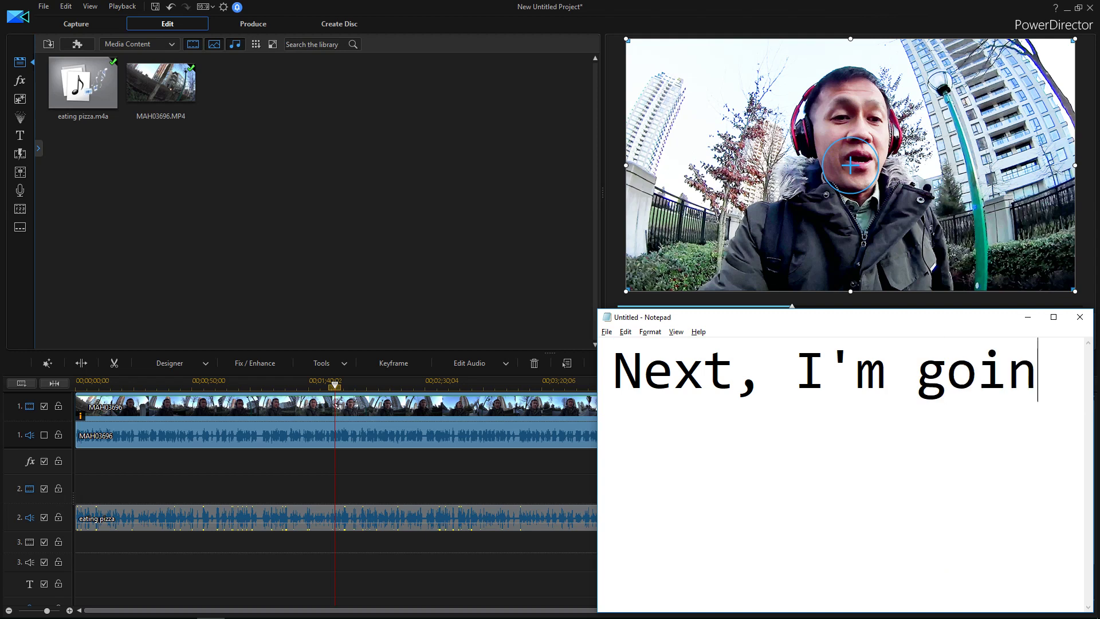
{"action": "type", "text": "g to stabl"}
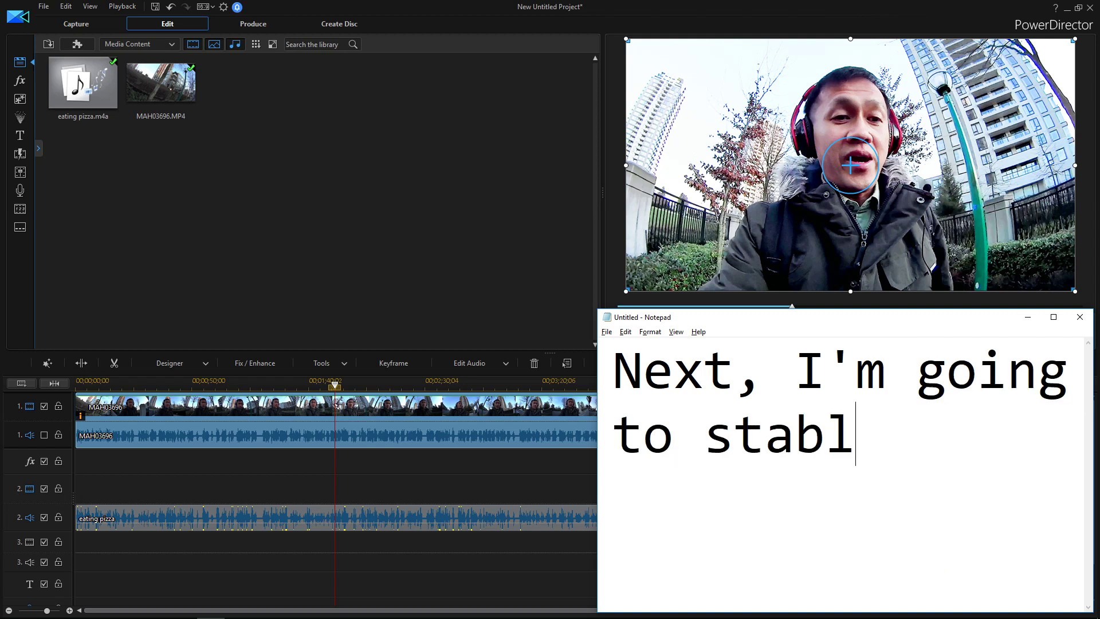
{"action": "type", "text": "ize the video"}
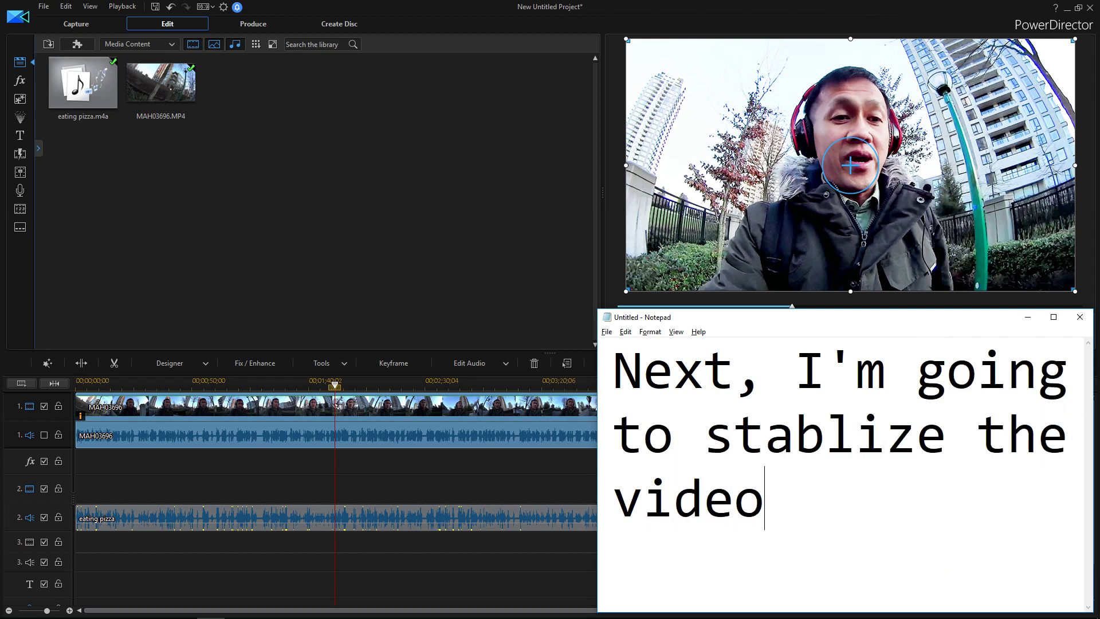
{"action": "type", "text": ". A lot of"}
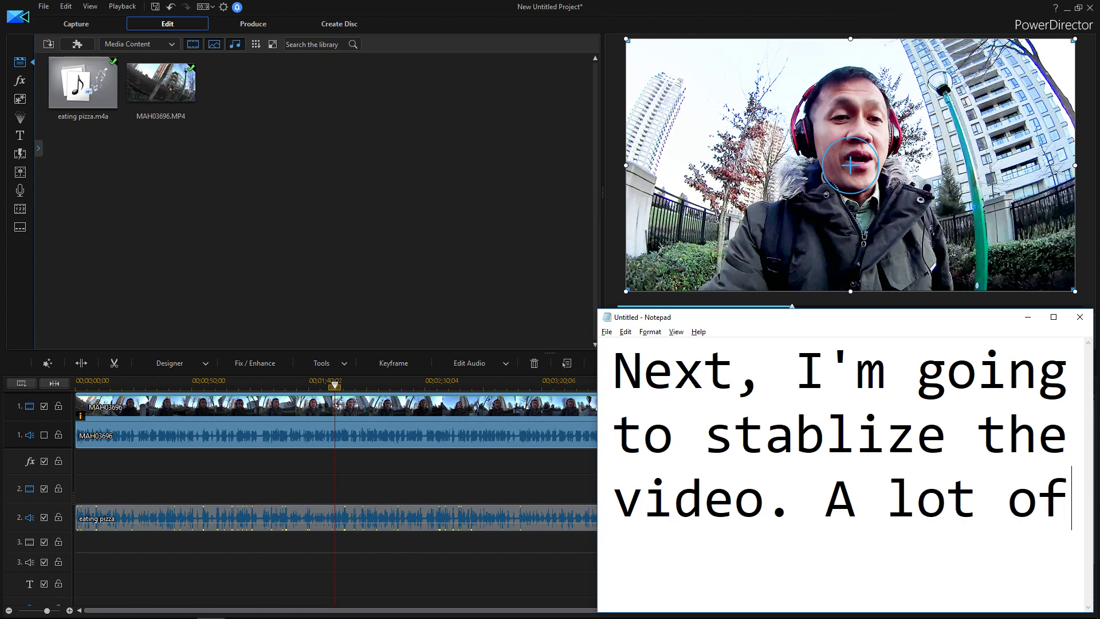
{"action": "type", "text": " walking there."}
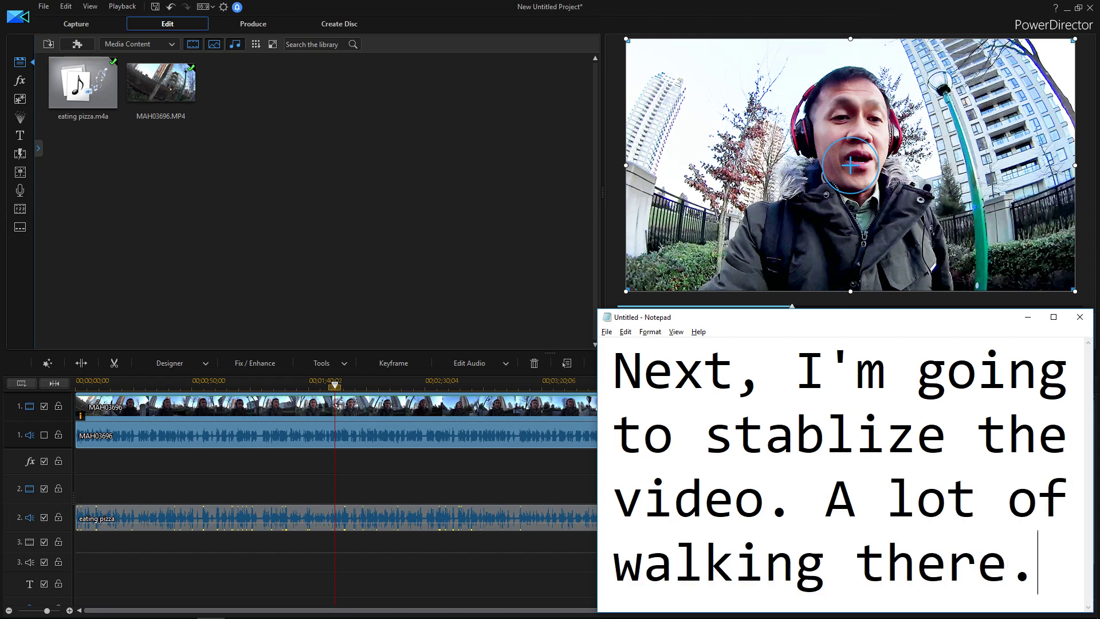
Step: Switch to PowerDirector, enable Video Stabilizer at 73 for the MAH03696 video clip, and compare the correction in split preview during playback
{"action": "left_click", "coordinate": [355, 231]}
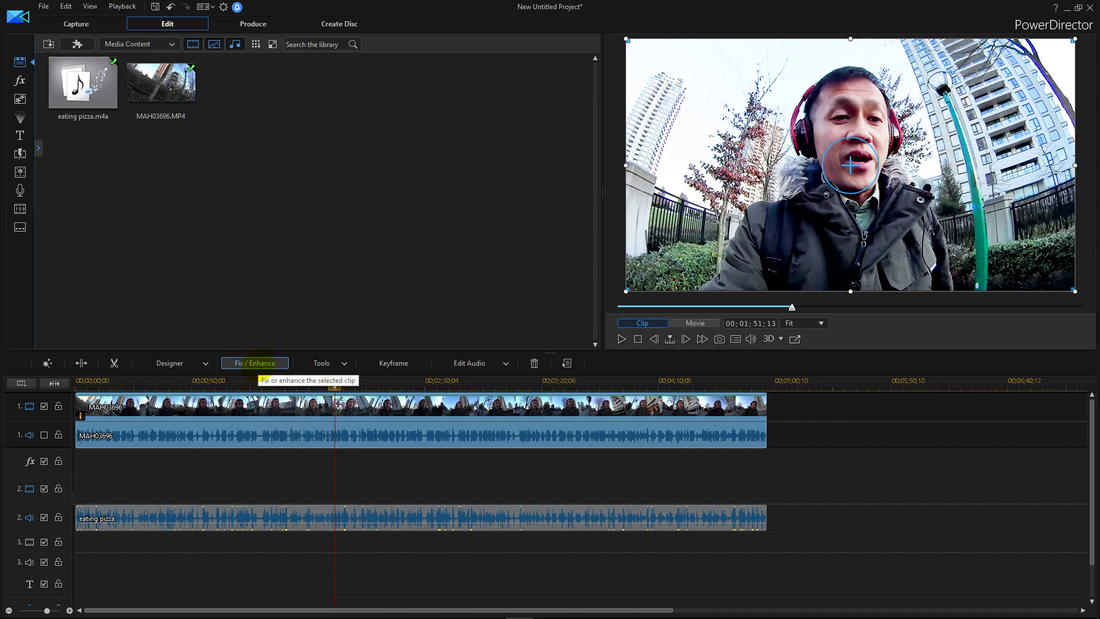
{"action": "left_click", "coordinate": [258, 364]}
{"action": "left_click", "coordinate": [63, 195]}
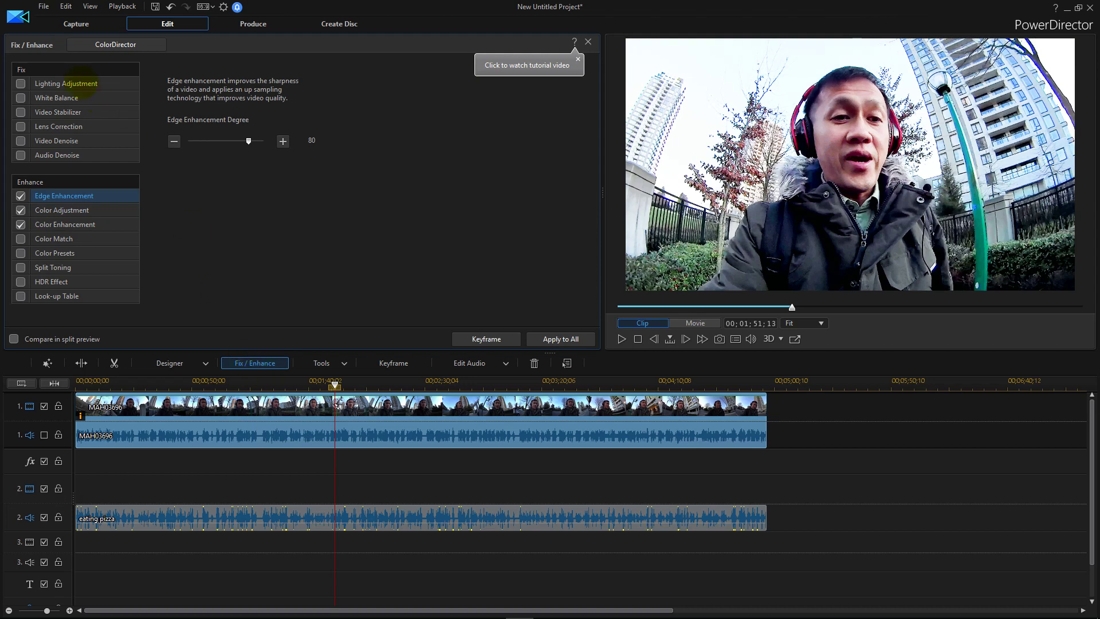
{"action": "left_click", "coordinate": [21, 111]}
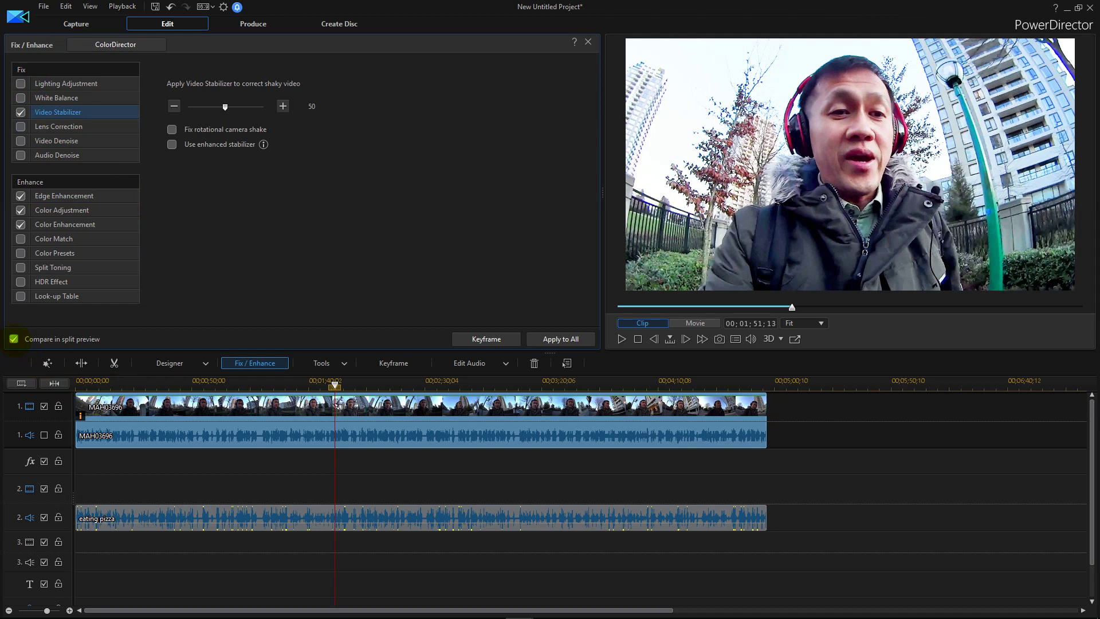
{"action": "left_click", "coordinate": [620, 338]}
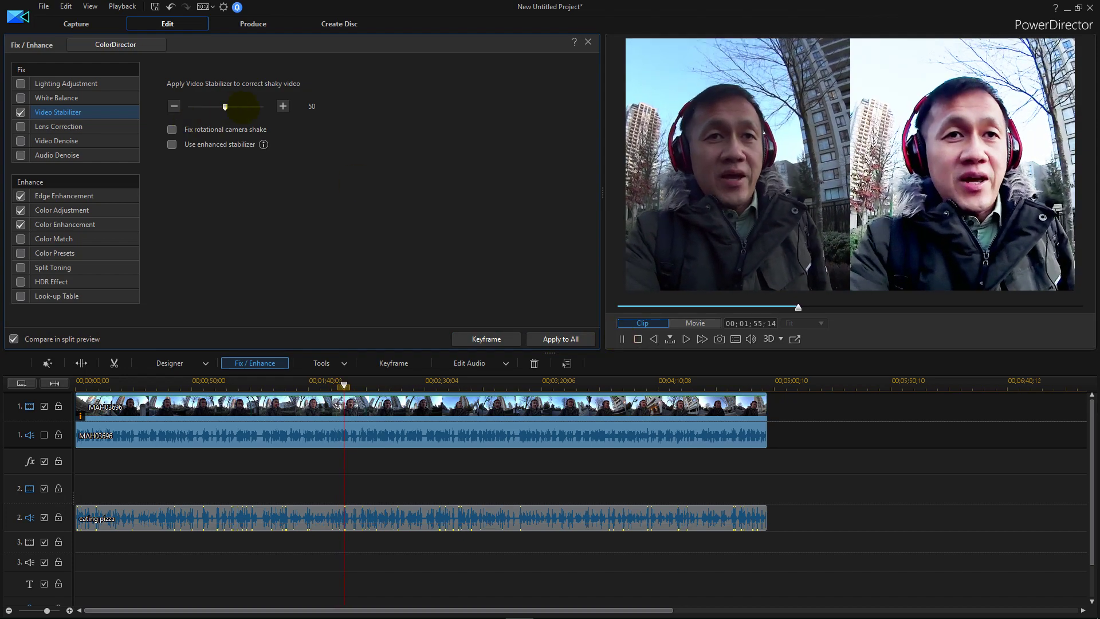
{"action": "left_click", "coordinate": [243, 107]}
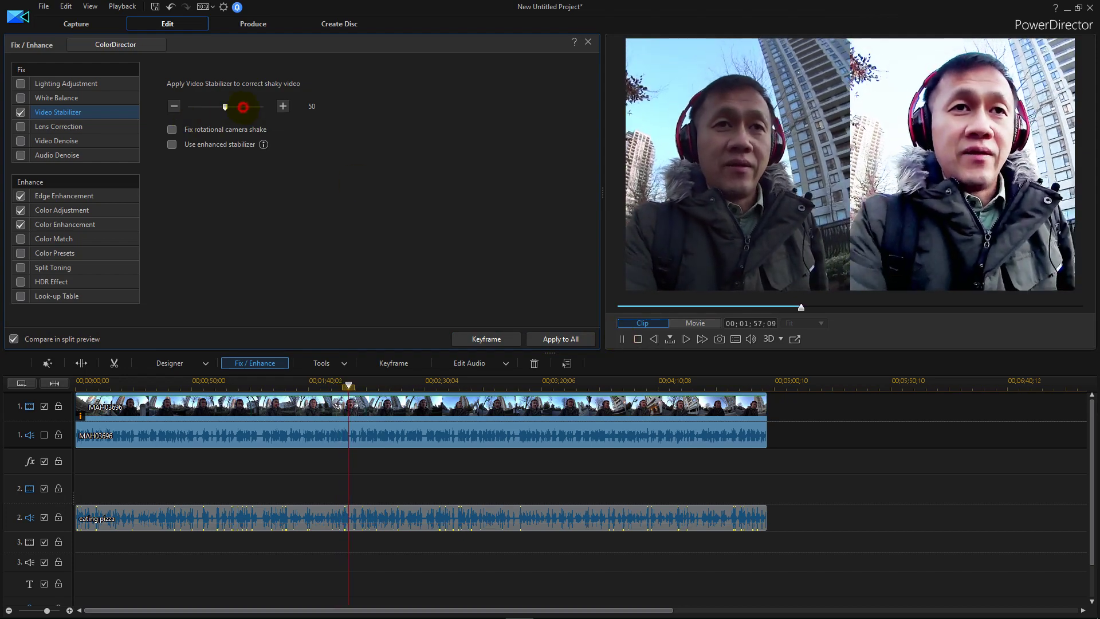
{"action": "left_click", "coordinate": [243, 108]}
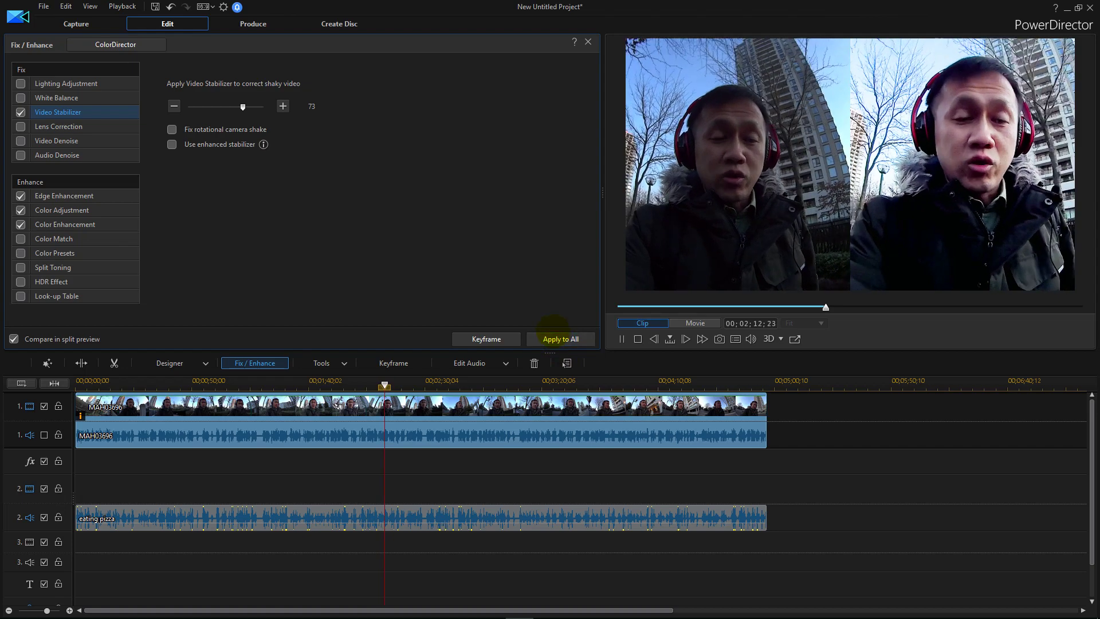
Step: Switch to Notepad and replace the note with "Very nice before and after shot."
{"action": "key", "text": "alt+Tab"}
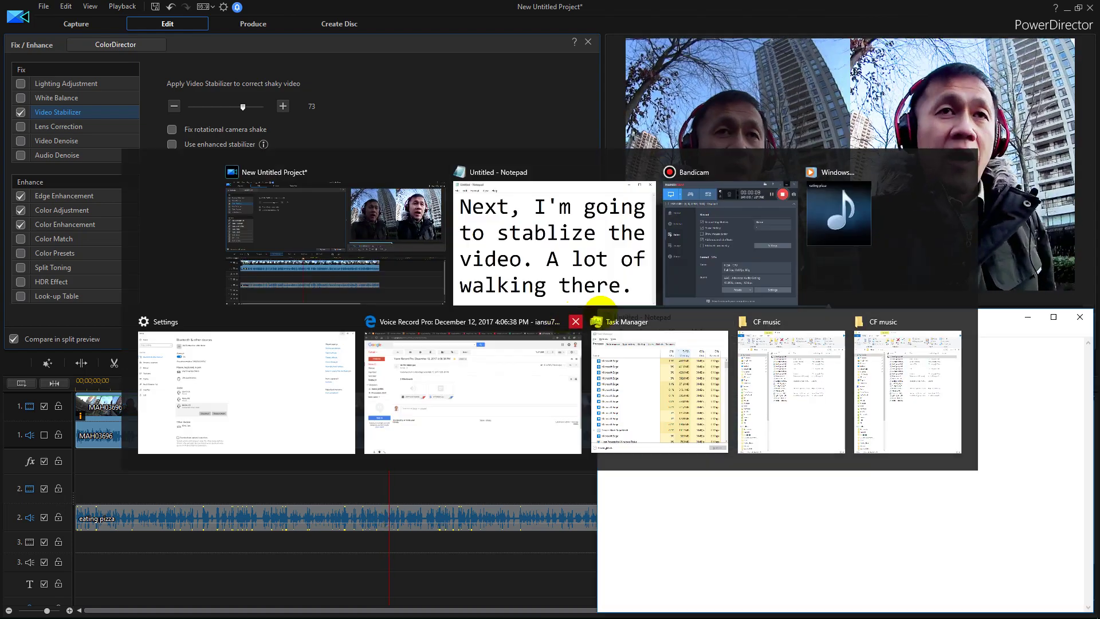
{"action": "key", "text": "ctrl+a"}
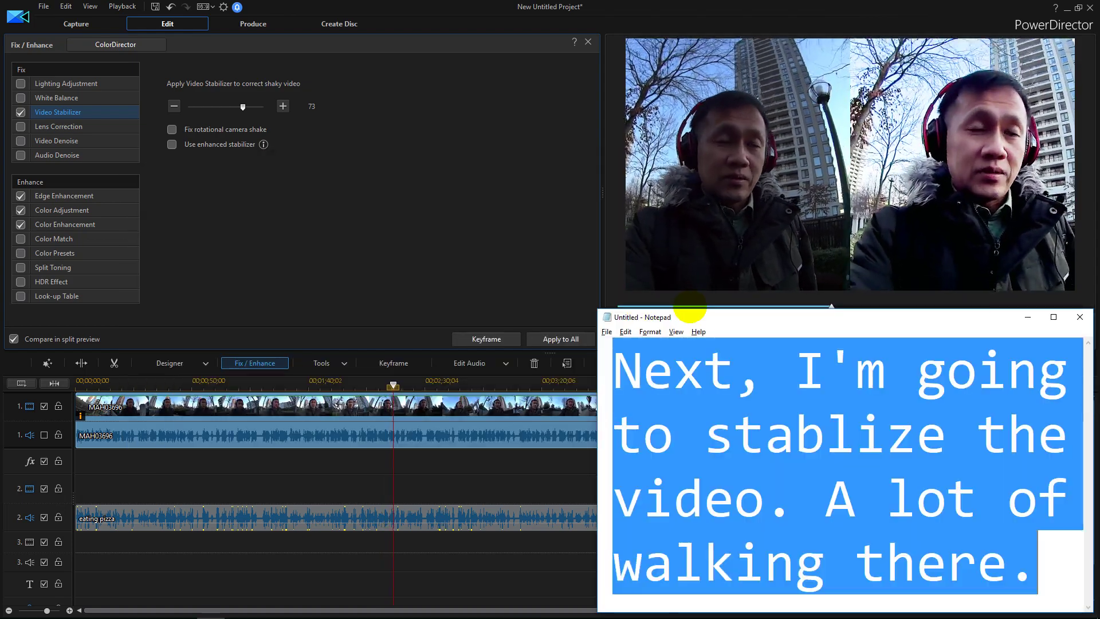
{"action": "type", "text": "Vice"}
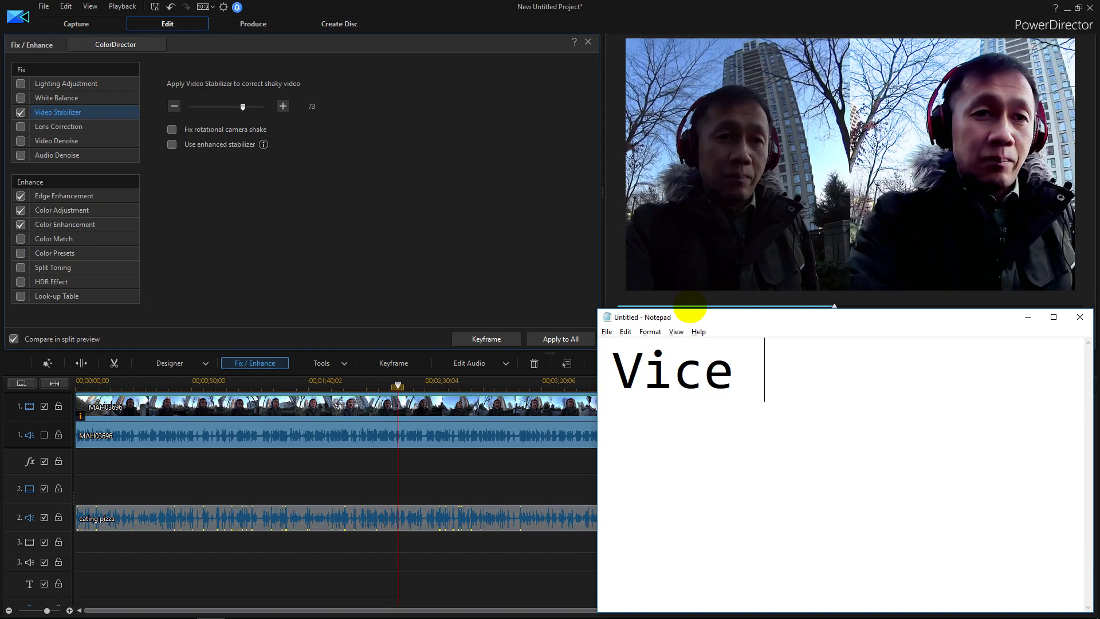
{"action": "key", "text": "BackSpace"}
{"action": "key", "text": "BackSpace"}
{"action": "key", "text": "BackSpace"}
{"action": "type", "text": "ery ni"}
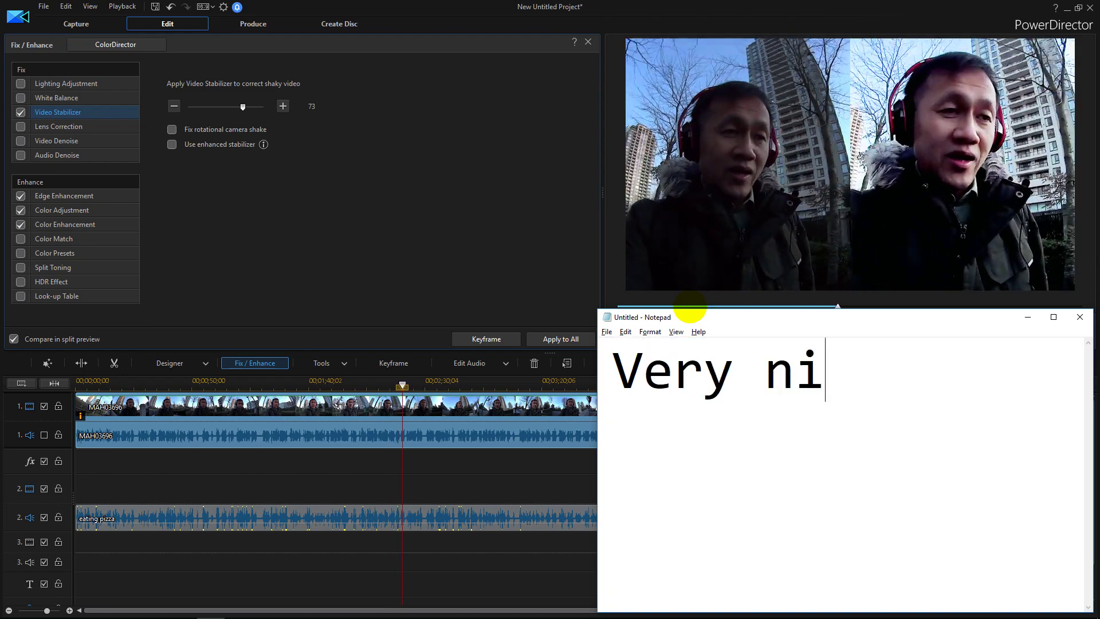
{"action": "type", "text": "ce before a"}
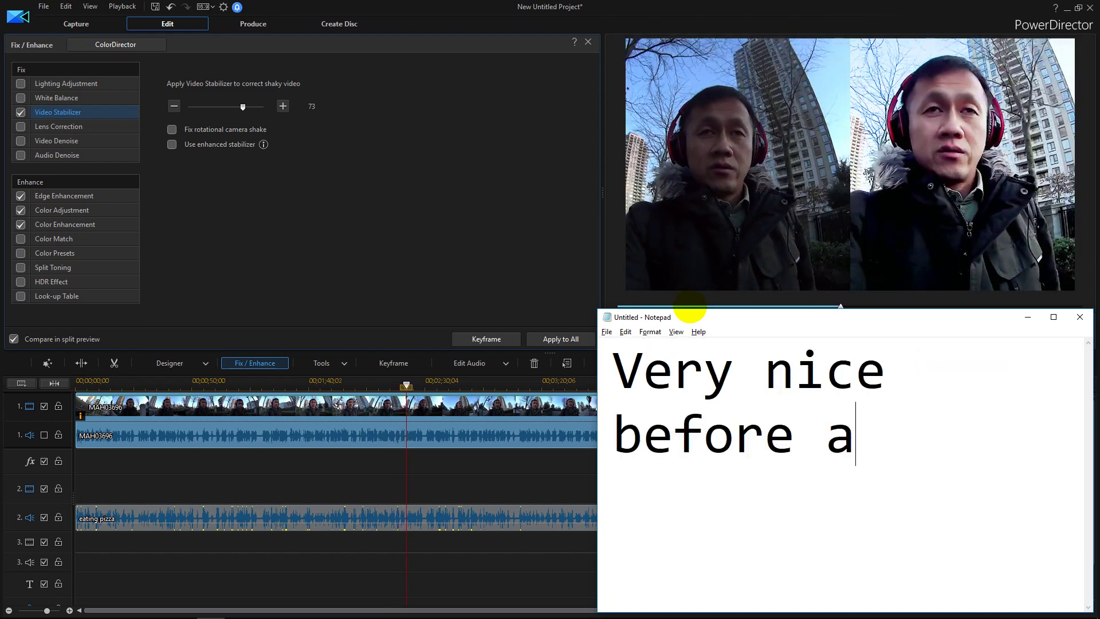
{"action": "type", "text": "nd after shot."}
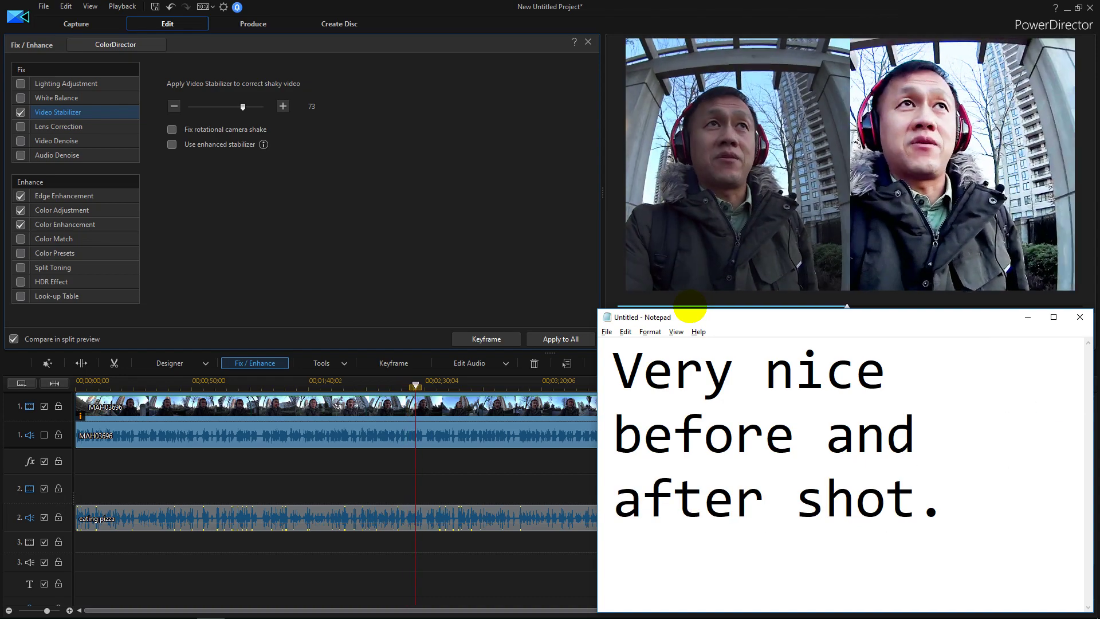
Step: Return to PowerDirector, pause the split-preview playback and check the corrected frame at 00;00;58;23
{"action": "left_click", "coordinate": [690, 306]}
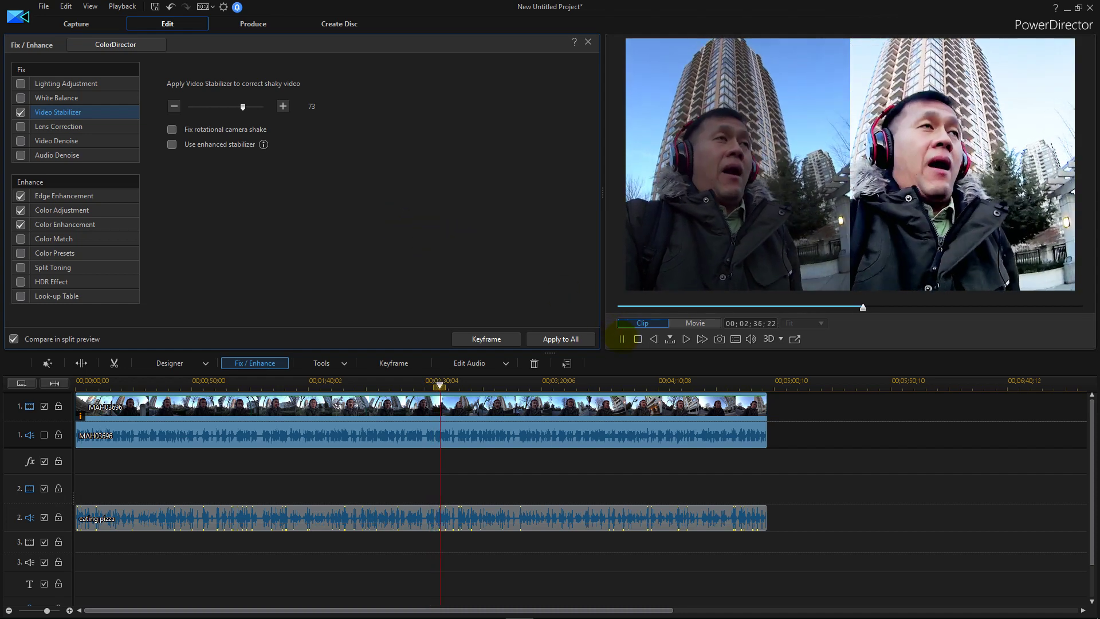
{"action": "left_click", "coordinate": [622, 339]}
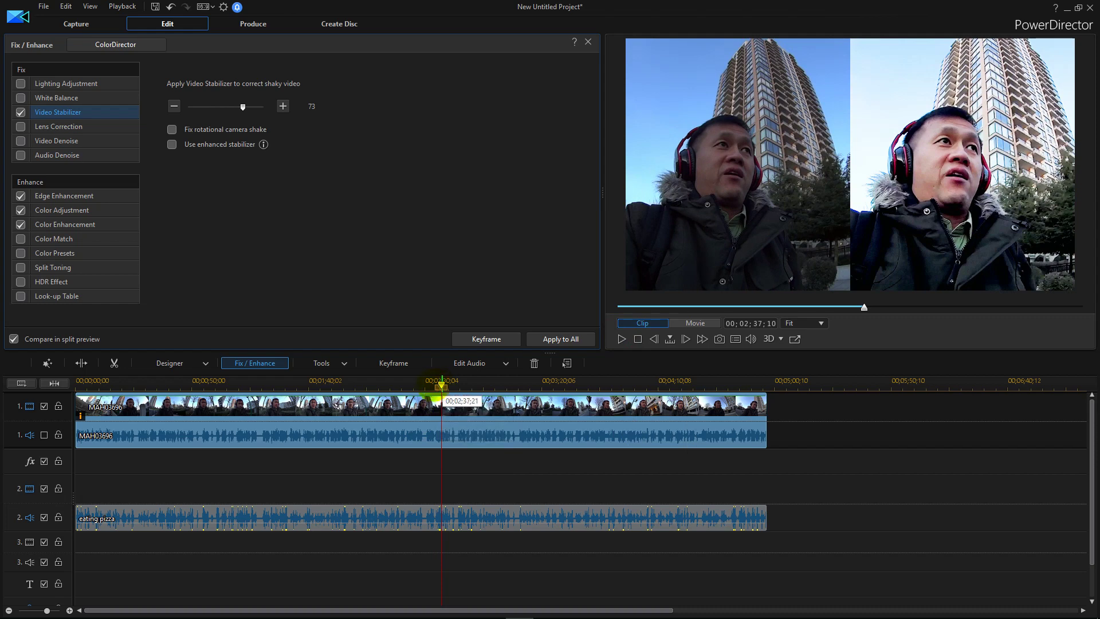
{"action": "left_click_drag", "start_coordinate": [441, 385], "coordinate": [224, 389]}
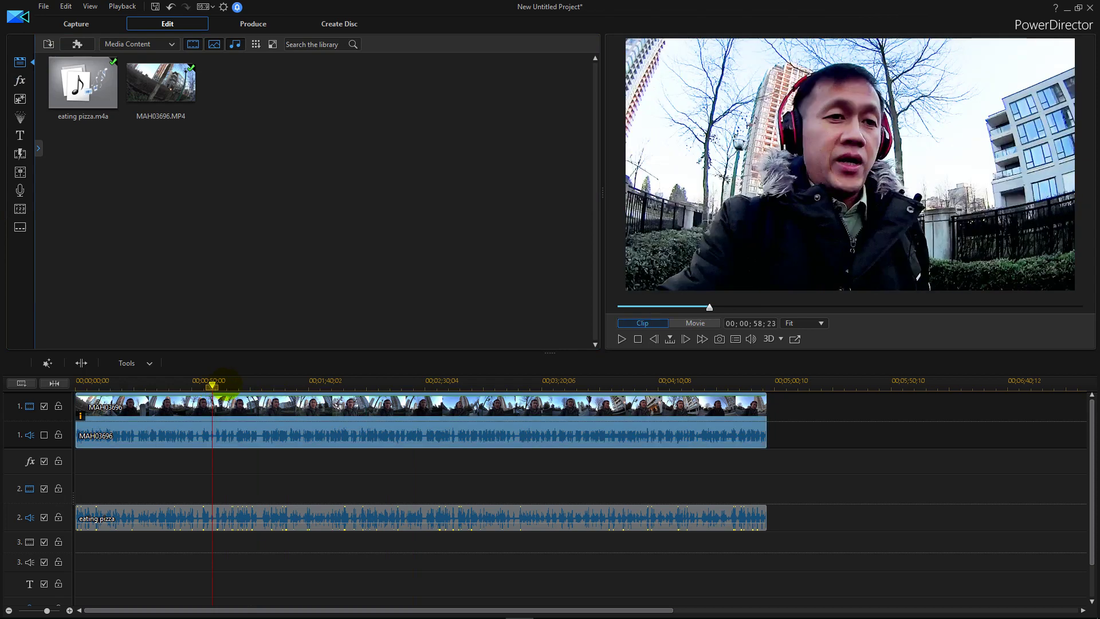
Step: Switch to Notepad and replace the note with "Now, I want to add fade in and out."
{"action": "key", "text": "alt+Tab"}
{"action": "key", "text": "ctrl+a"}
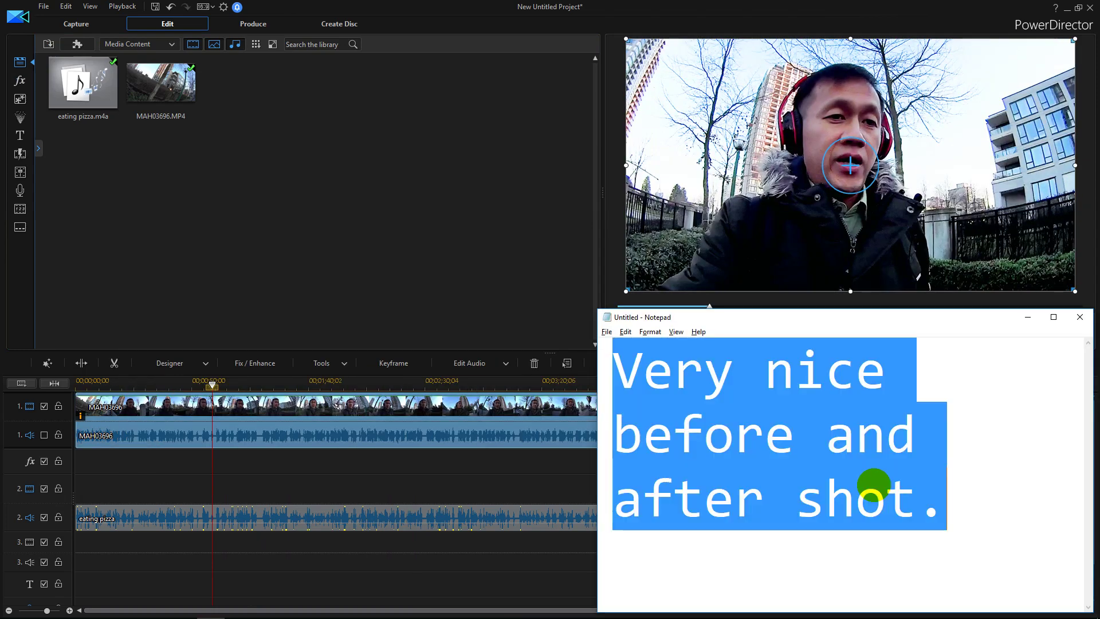
{"action": "type", "text": "Now, I"}
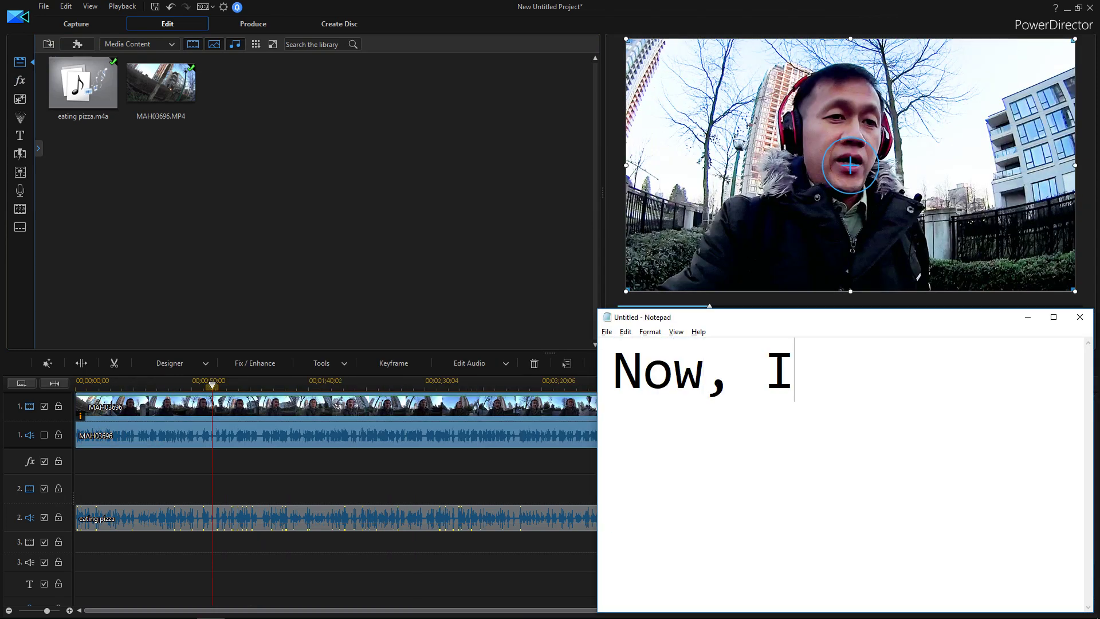
{"action": "type", "text": " want to add "}
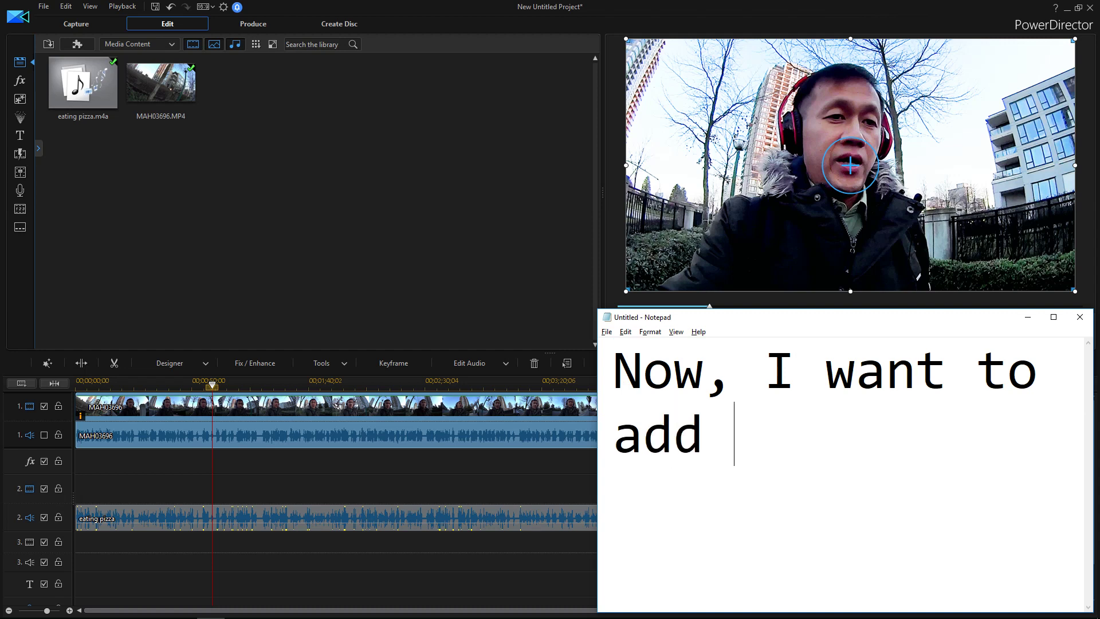
{"action": "type", "text": "fade in "}
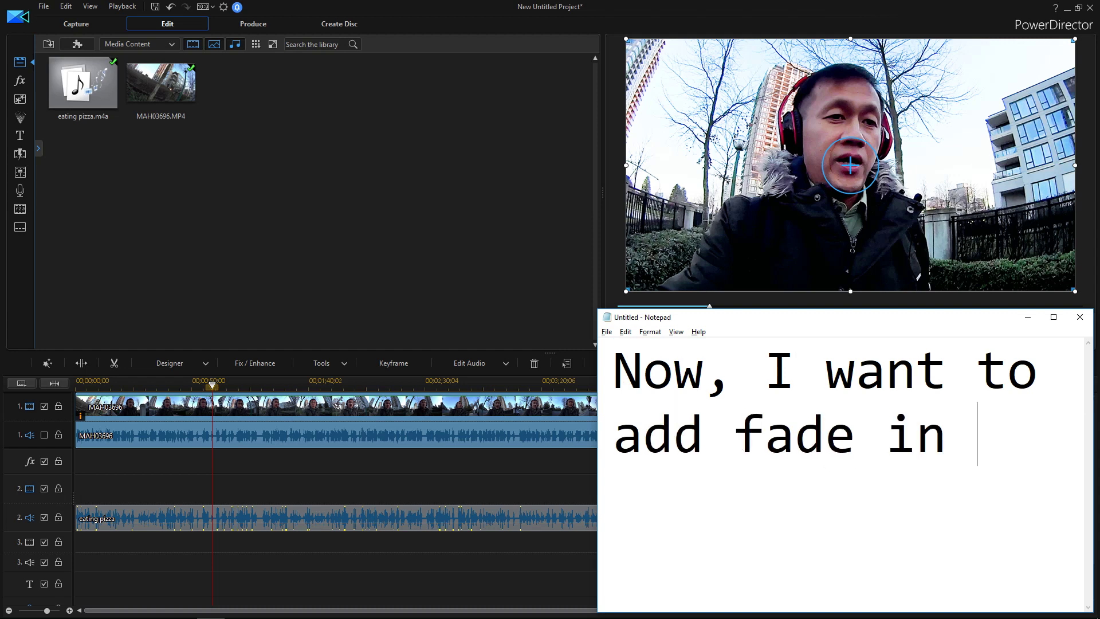
{"action": "type", "text": "and out."}
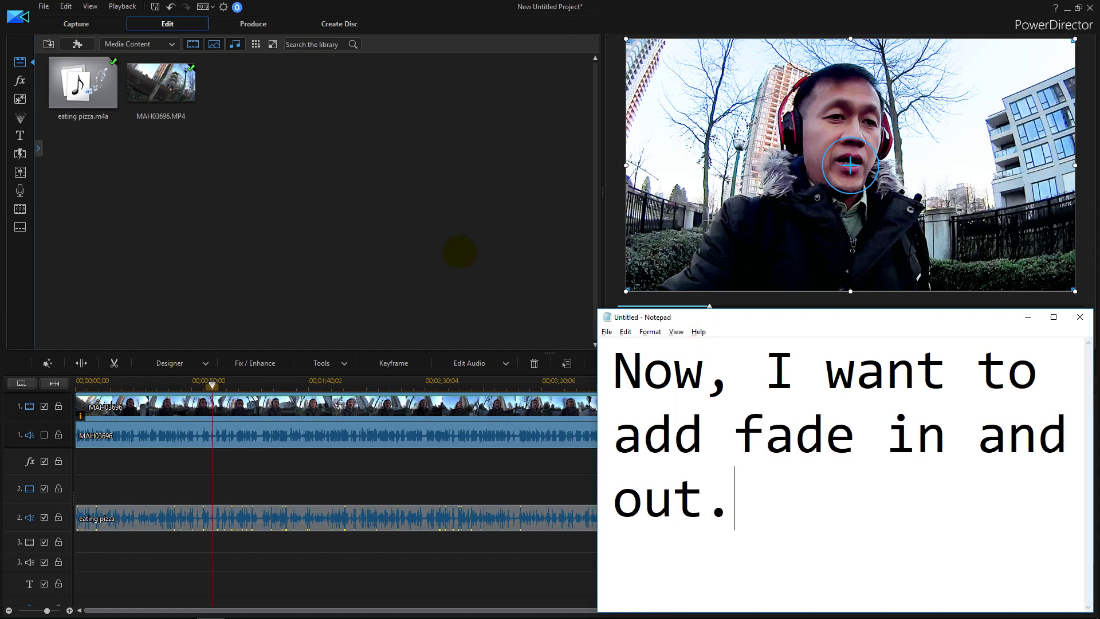
Step: Return to PowerDirector and enable both fade-in and fade-out for the MAH03696 video clip in the PiP Designer
{"action": "left_click", "coordinate": [410, 235]}
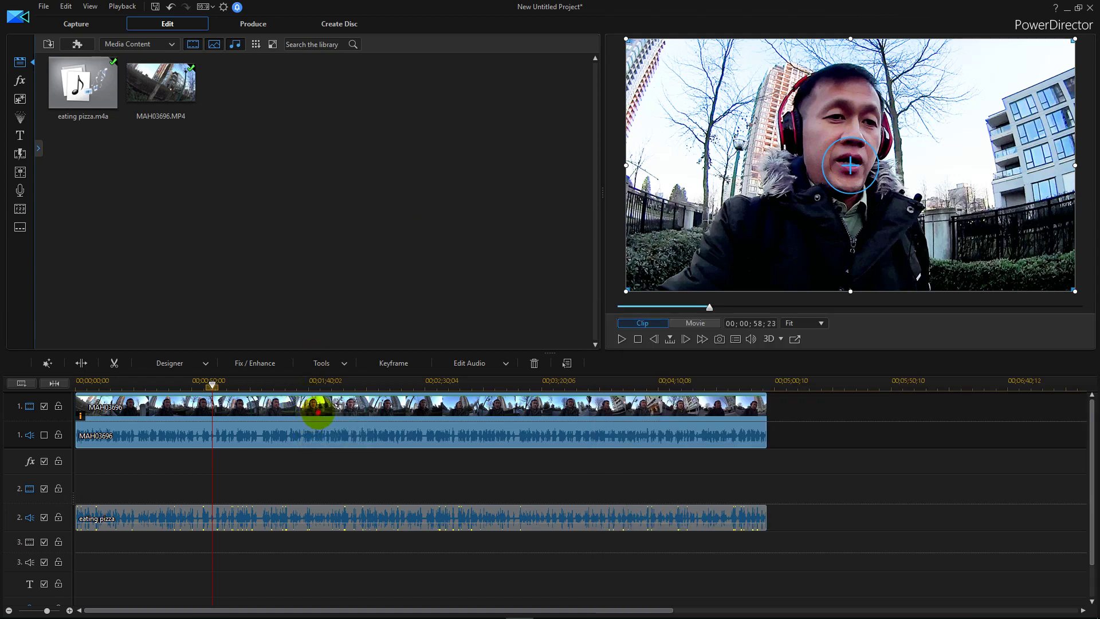
{"action": "double_click", "coordinate": [324, 415]}
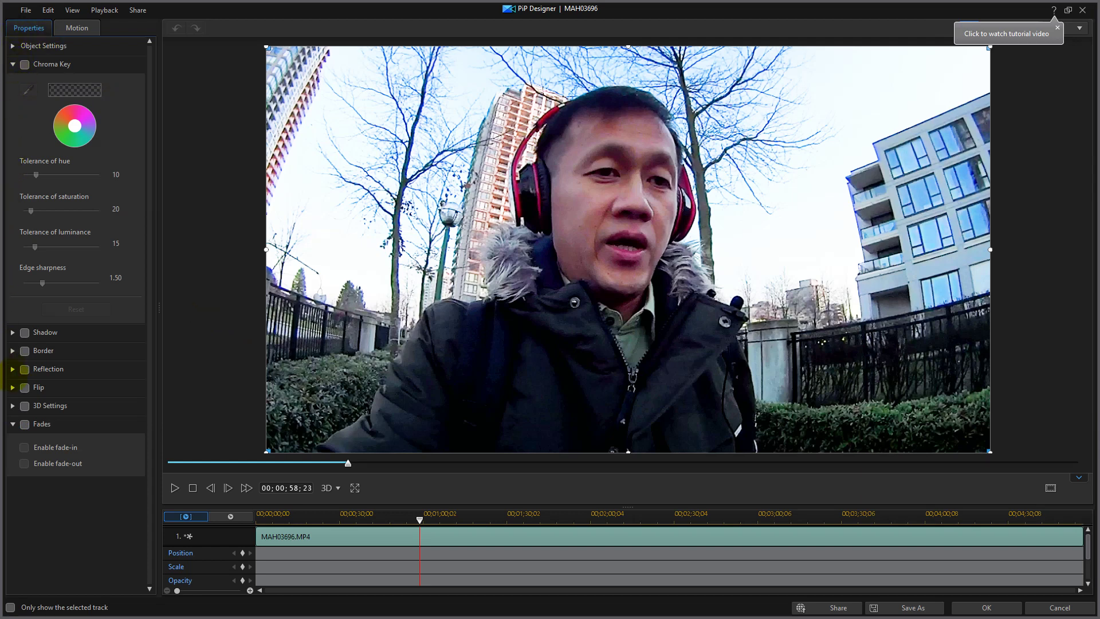
{"action": "left_click", "coordinate": [25, 424]}
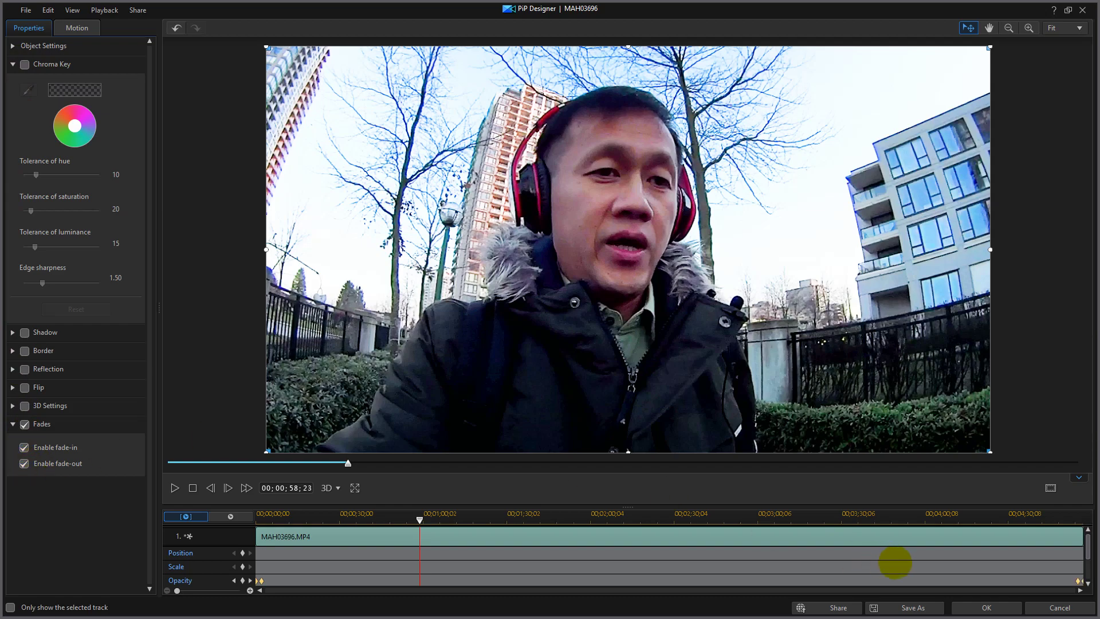
{"action": "left_click", "coordinate": [974, 603]}
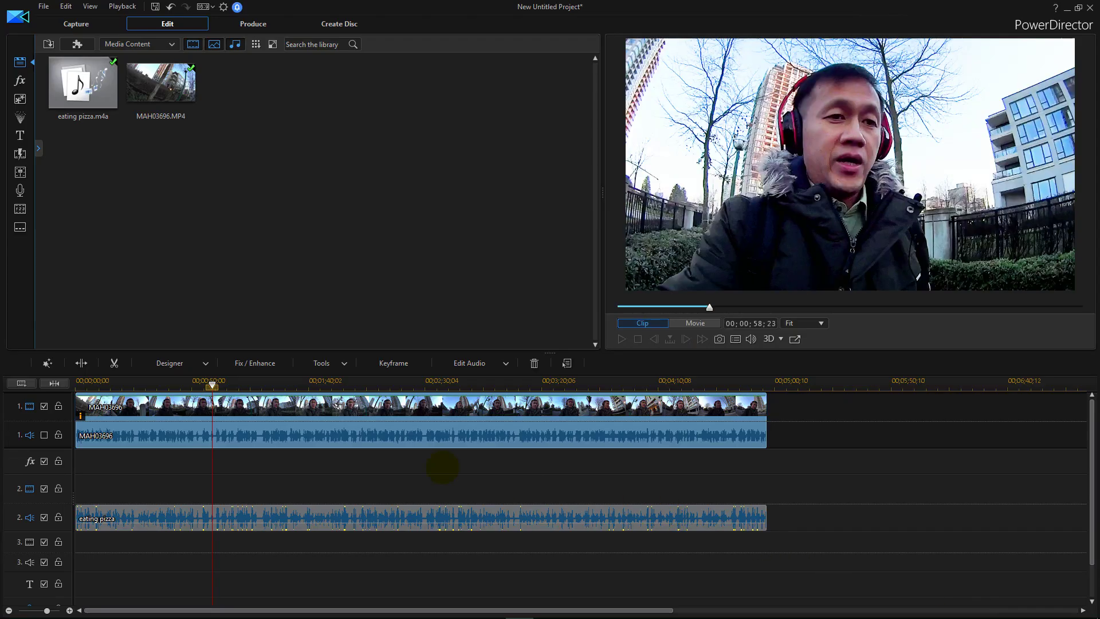
Step: Play the movie from its start to review the fade-in, then check the footage near the end from 00;04;45;06
{"action": "left_click_drag", "start_coordinate": [209, 385], "coordinate": [76, 385]}
{"action": "key", "text": "space"}
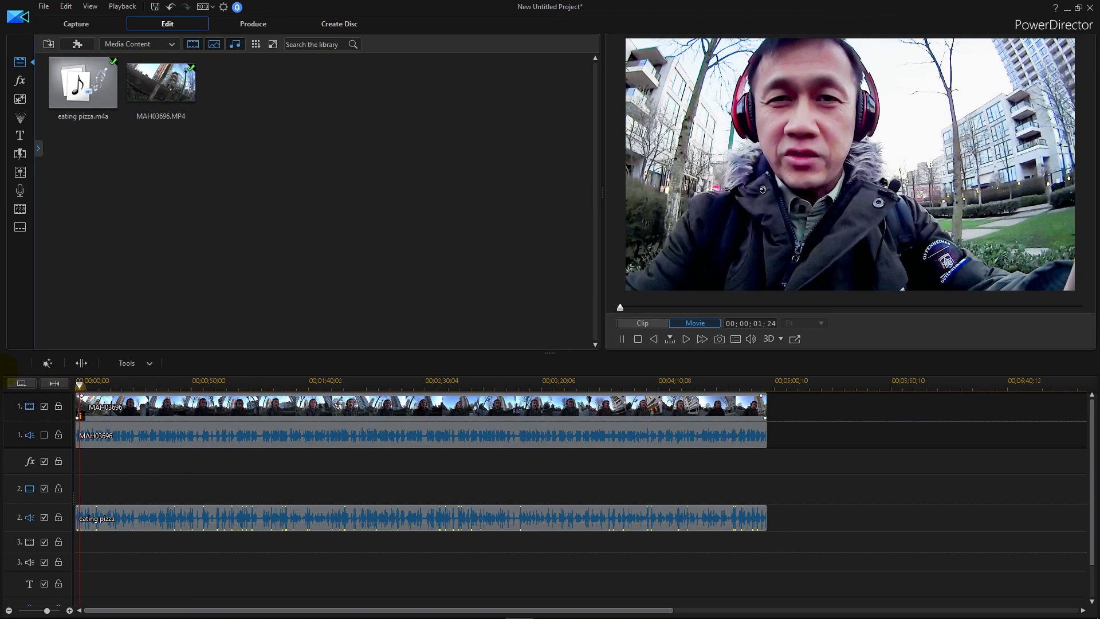
{"action": "key", "text": "space"}
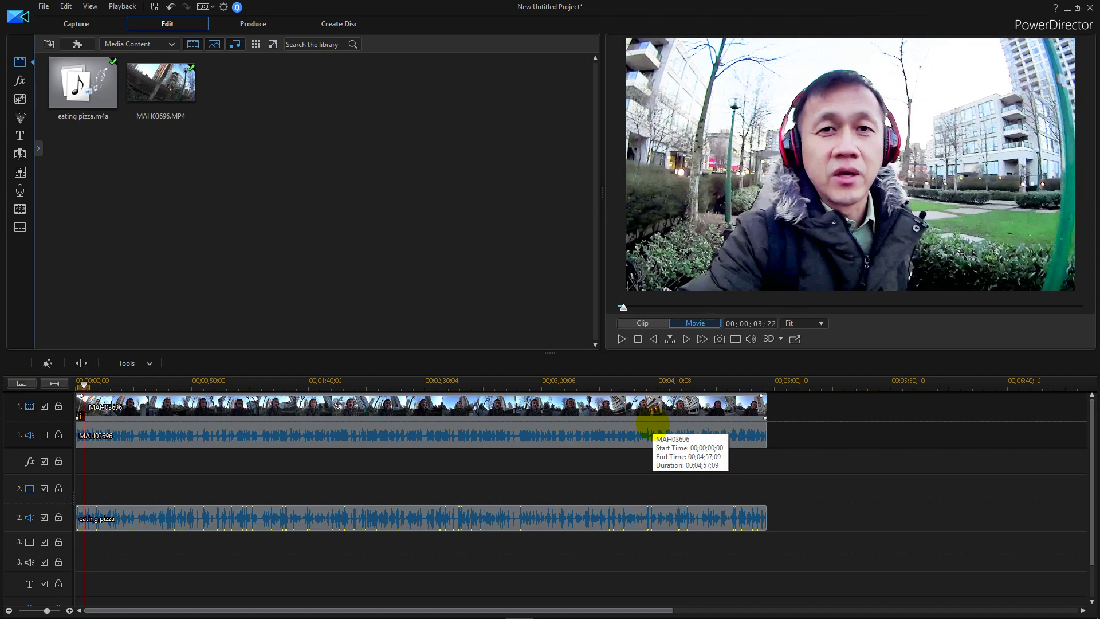
{"action": "left_click_drag", "start_coordinate": [732, 383], "coordinate": [739, 383]}
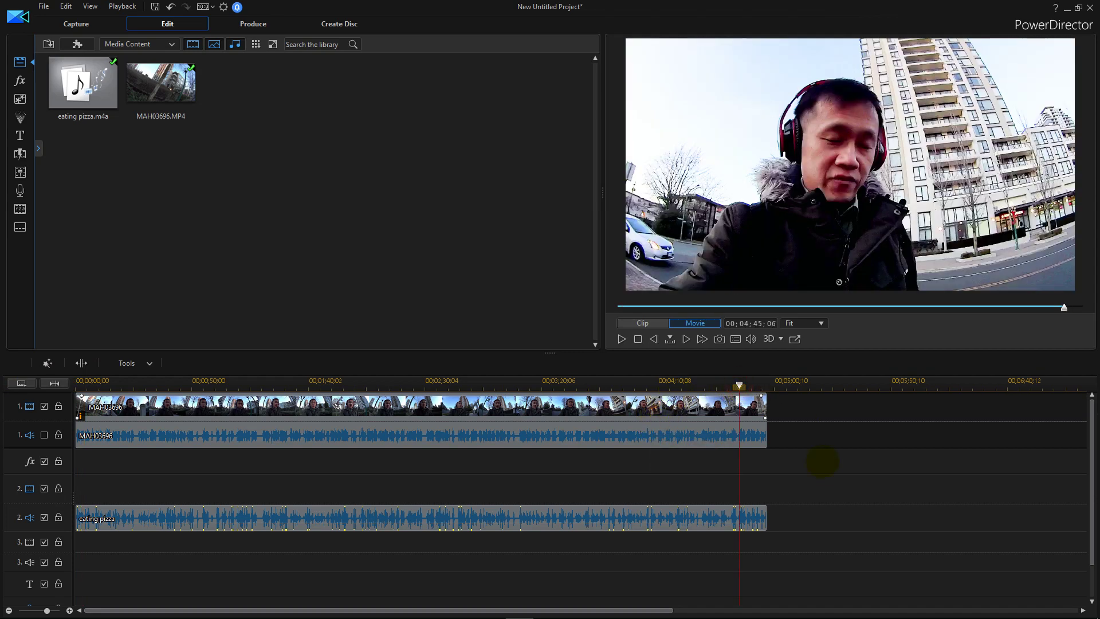
{"action": "key", "text": "space"}
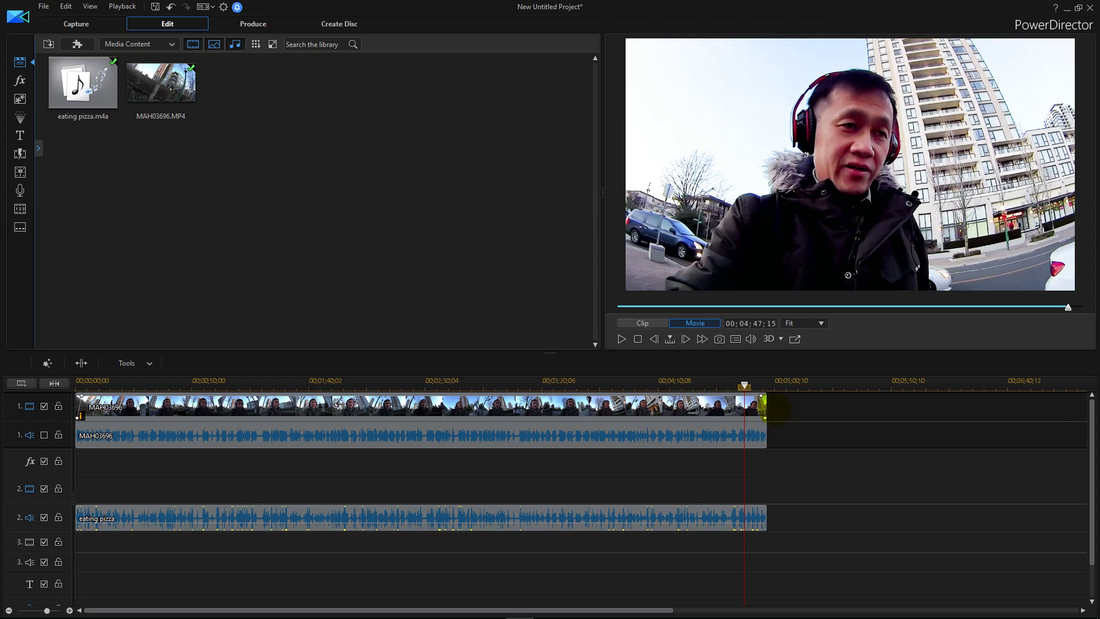
Step: Switch to Notepad and replace the note with "It's good. My CPU is working a little too hard right now. Finally, I will add music."
{"action": "key", "text": "alt+Tab"}
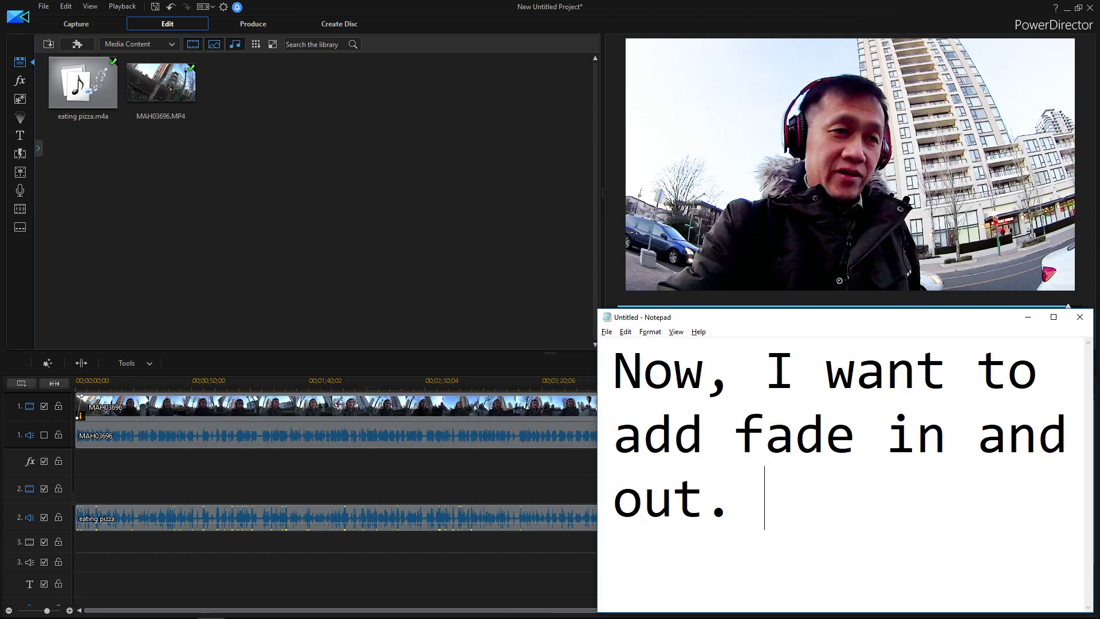
{"action": "key", "text": "ctrl+a"}
{"action": "type", "text": "It's"}
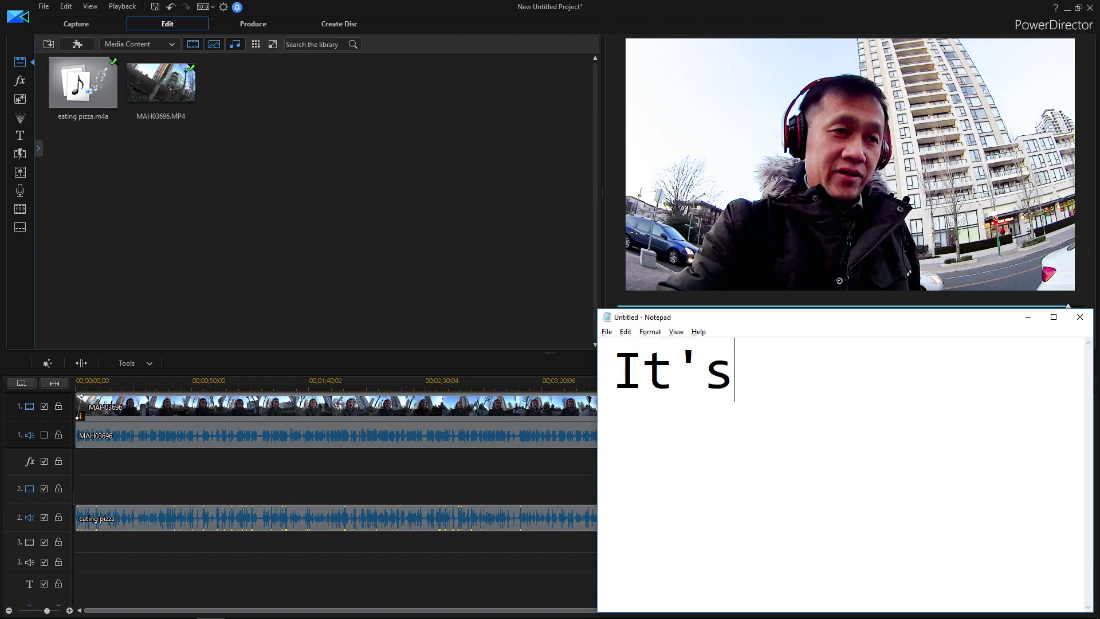
{"action": "type", "text": " good. My"}
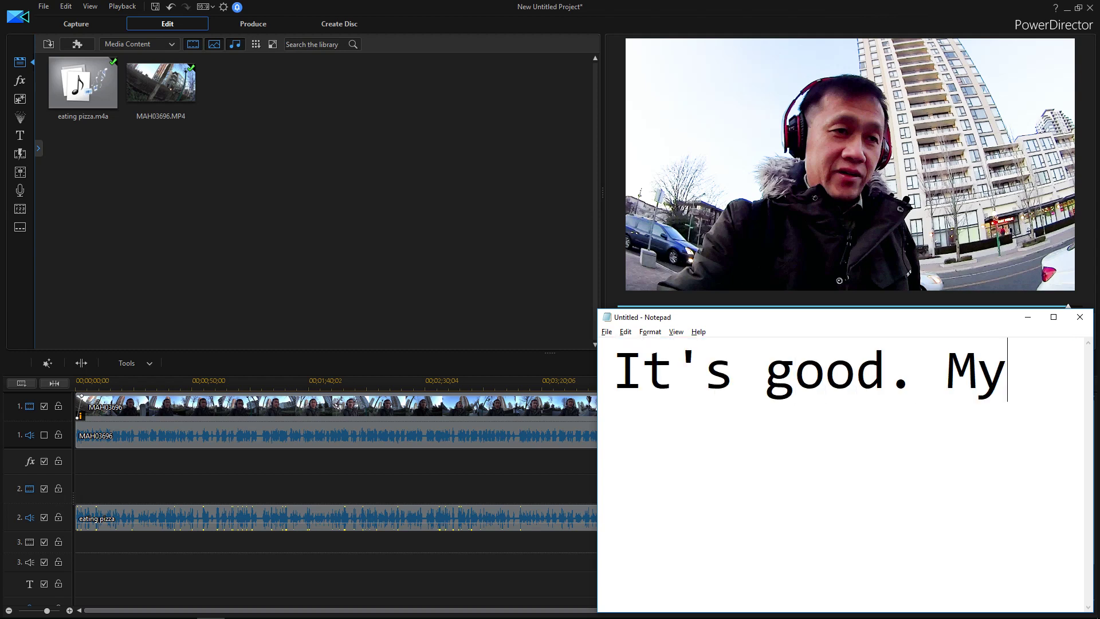
{"action": "type", "text": " CPU is "}
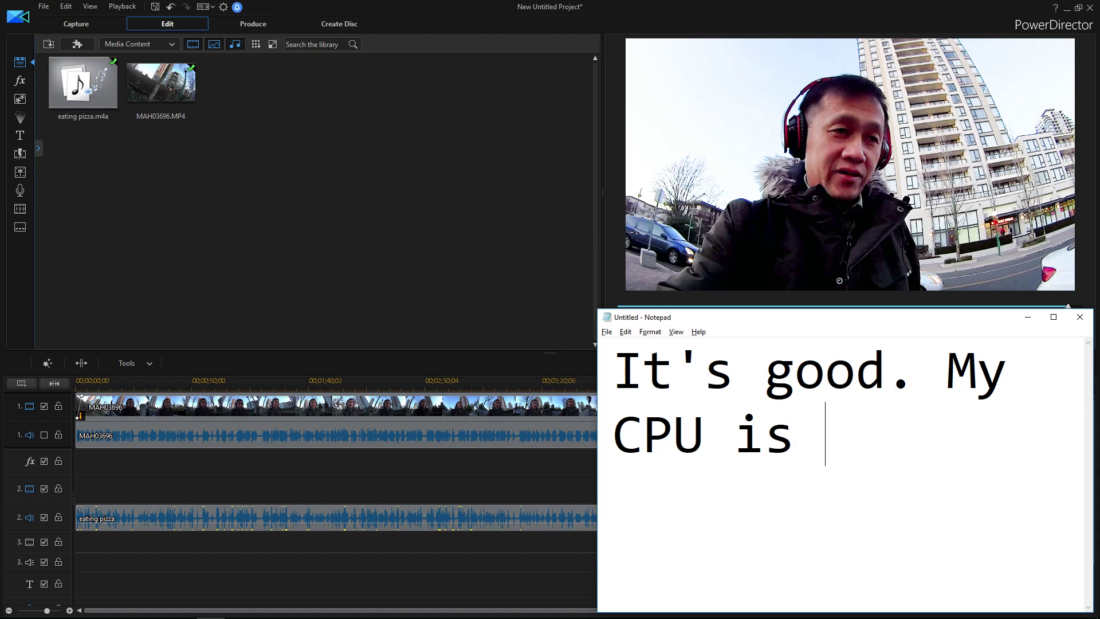
{"action": "type", "text": "working a little"}
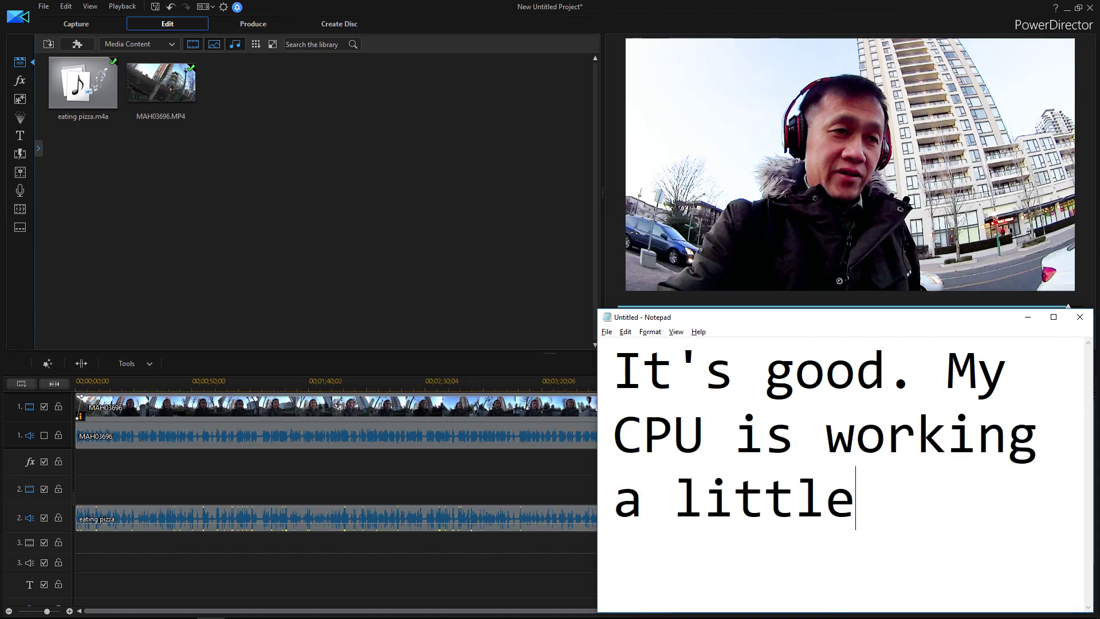
{"action": "type", "text": " too hard righ"}
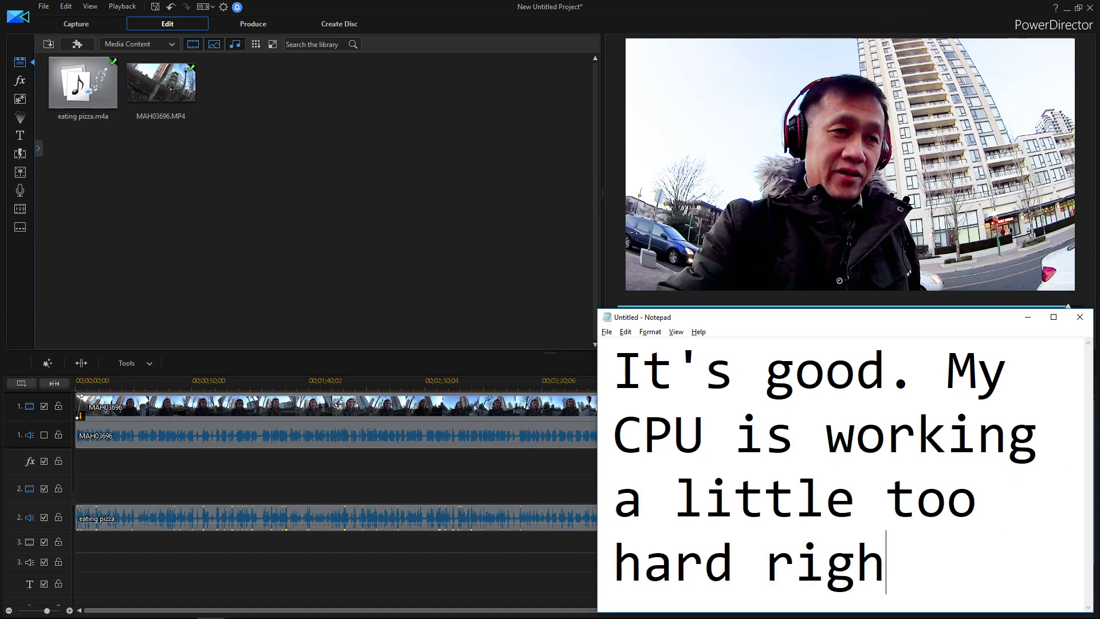
{"action": "type", "text": "t now. Fi"}
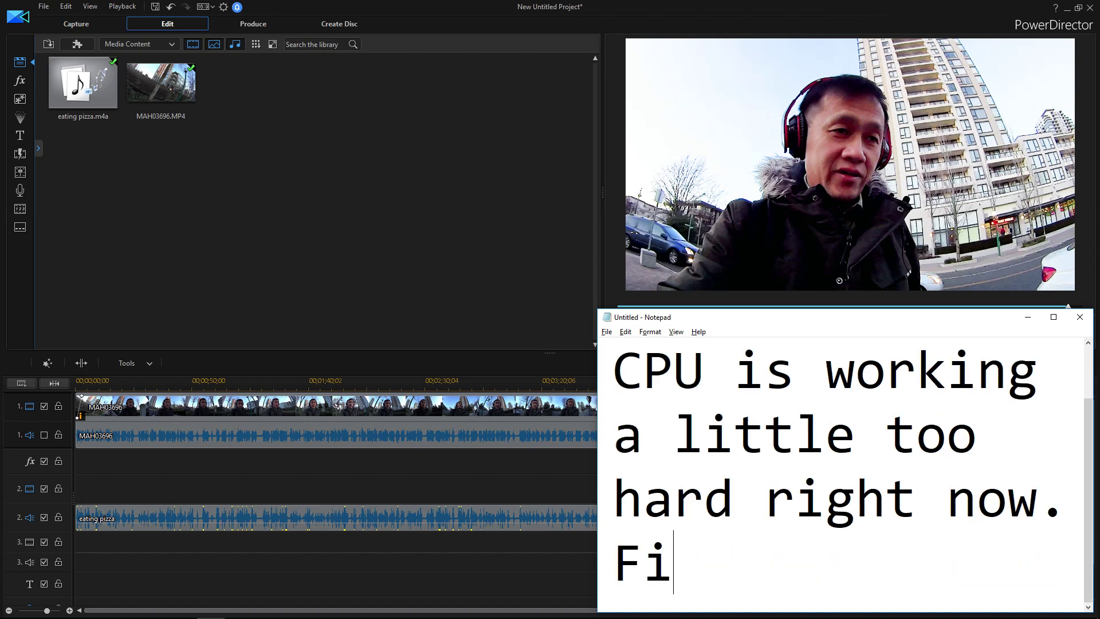
{"action": "type", "text": "nally, I will add music."}
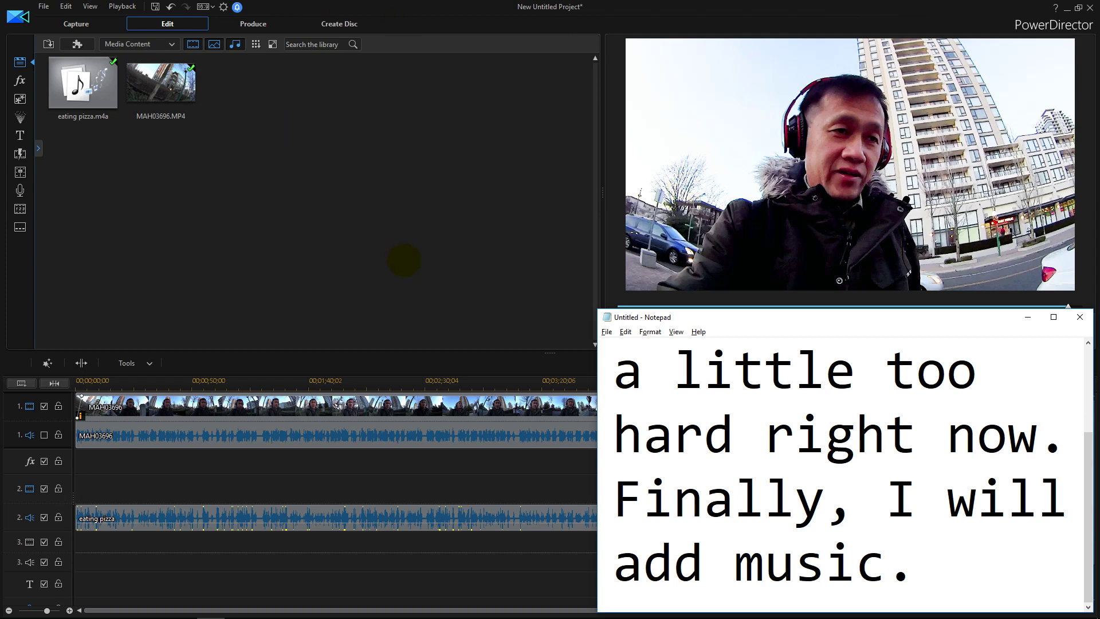
Step: Minimize PowerDirector, open the CF music folder inside the desktop's Music folder, and audition its first track in the media player
{"action": "left_click", "coordinate": [404, 260]}
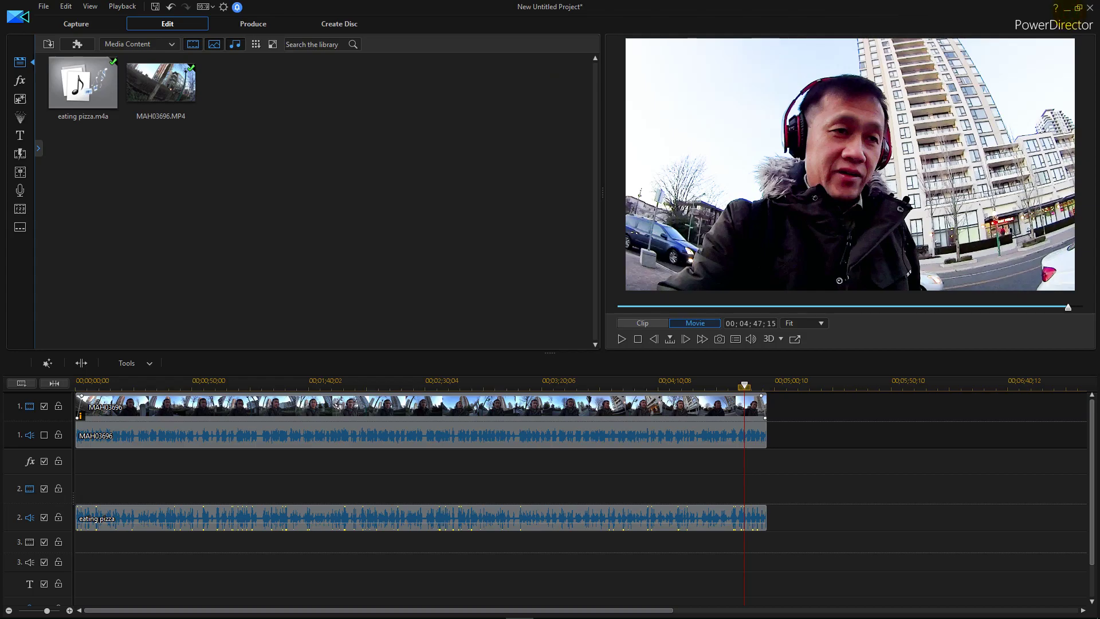
{"action": "left_click", "coordinate": [1067, 9]}
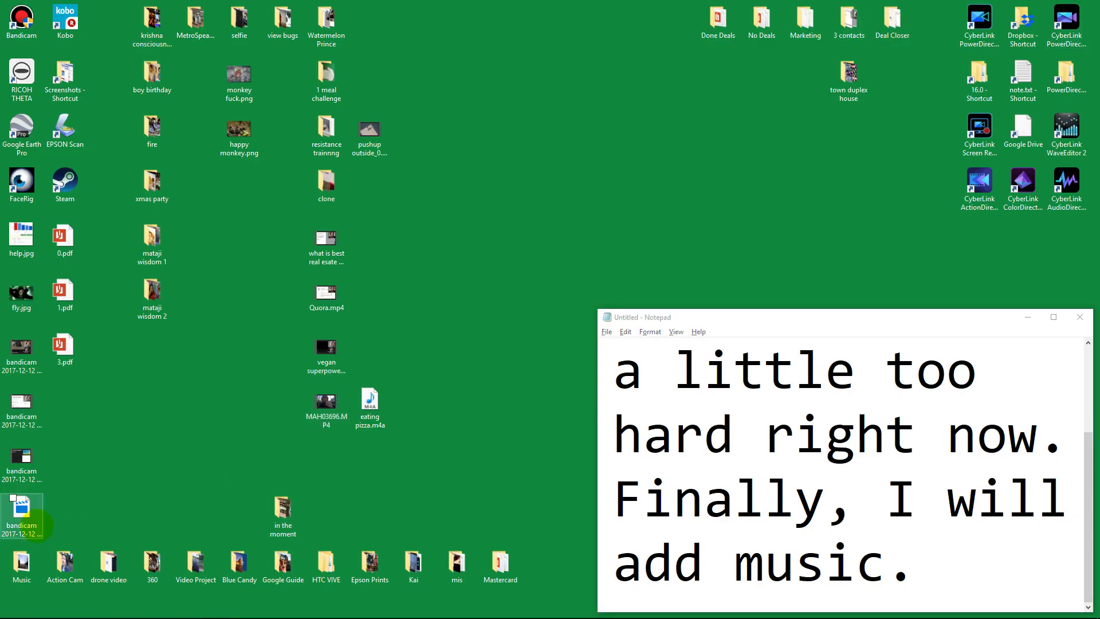
{"action": "double_click", "coordinate": [23, 569]}
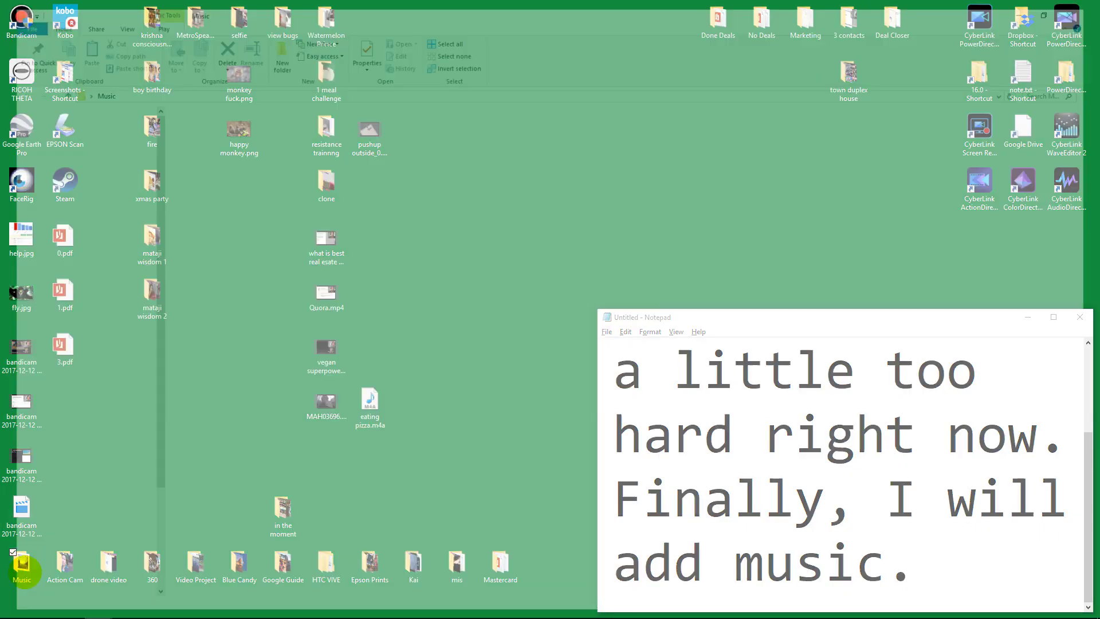
{"action": "double_click", "coordinate": [234, 150]}
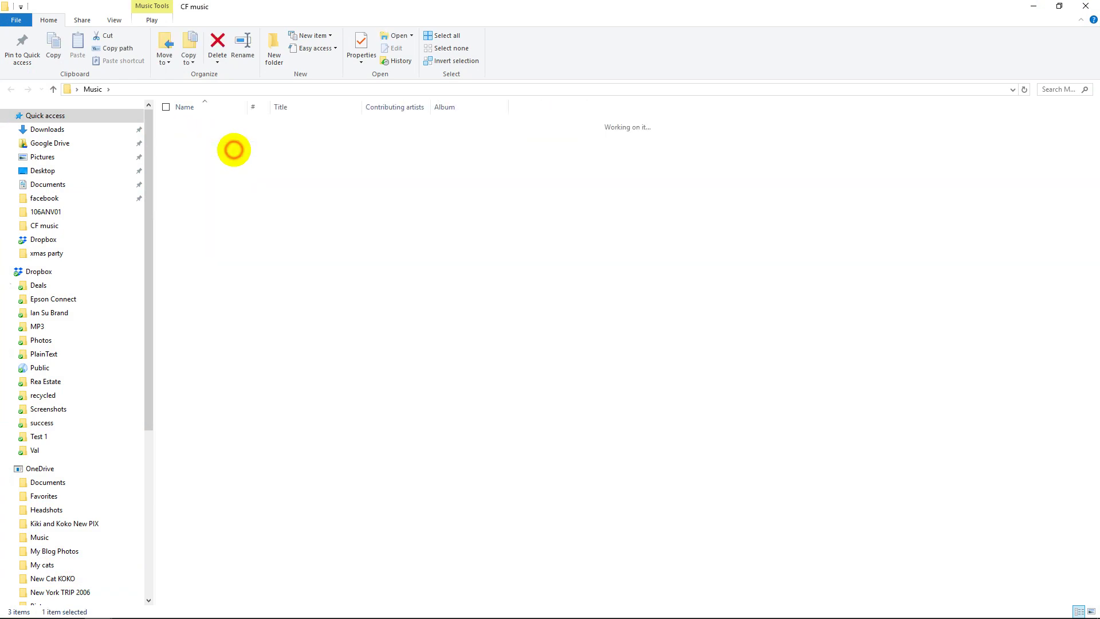
{"action": "left_click", "coordinate": [240, 123]}
{"action": "double_click", "coordinate": [240, 123]}
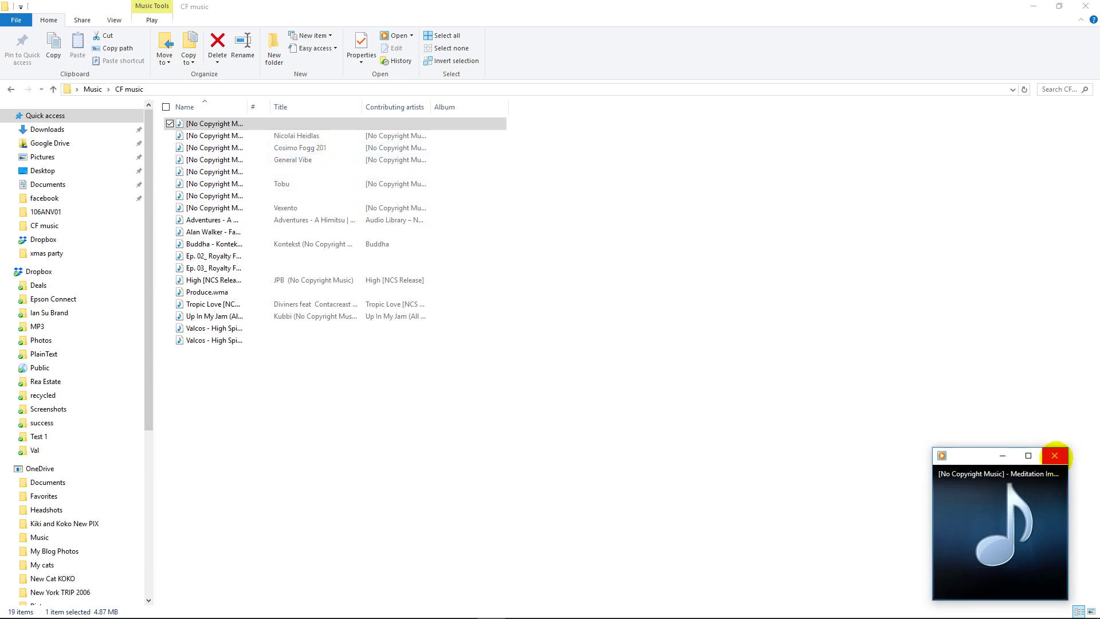
{"action": "left_click", "coordinate": [1054, 456]}
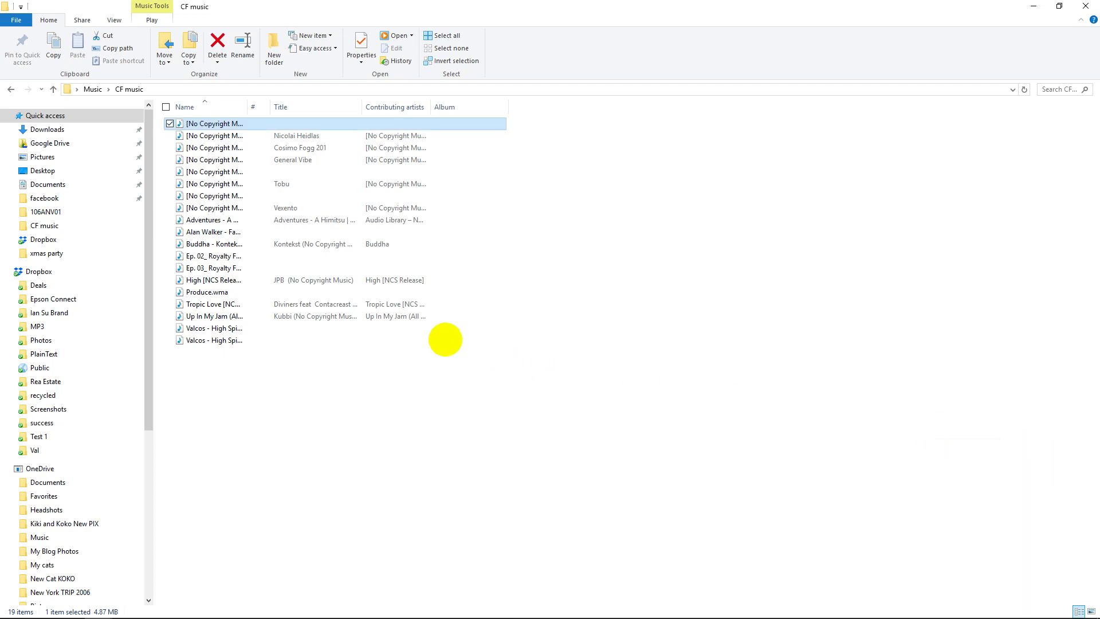
Step: Shrink the CF music window over PowerDirector and import the "[No Copyright Music] - Meditation Impromptu 01 - [Ambient - Calm].mp3" file into the media library
{"action": "key", "text": "alt+Tab"}
{"action": "key", "text": "Tab"}
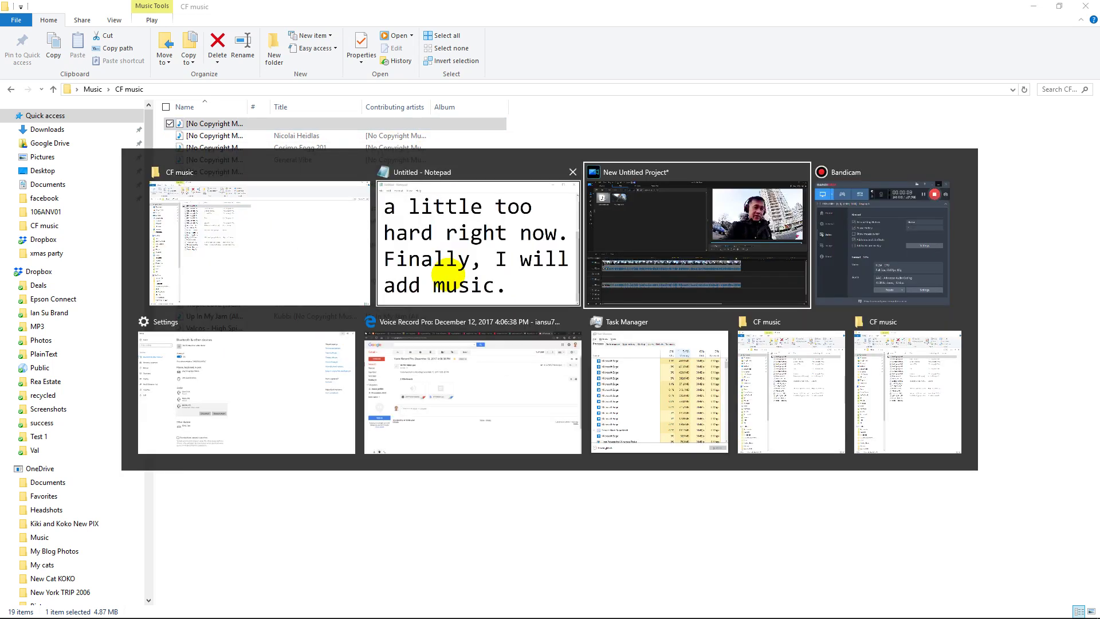
{"action": "key", "text": "alt+Tab"}
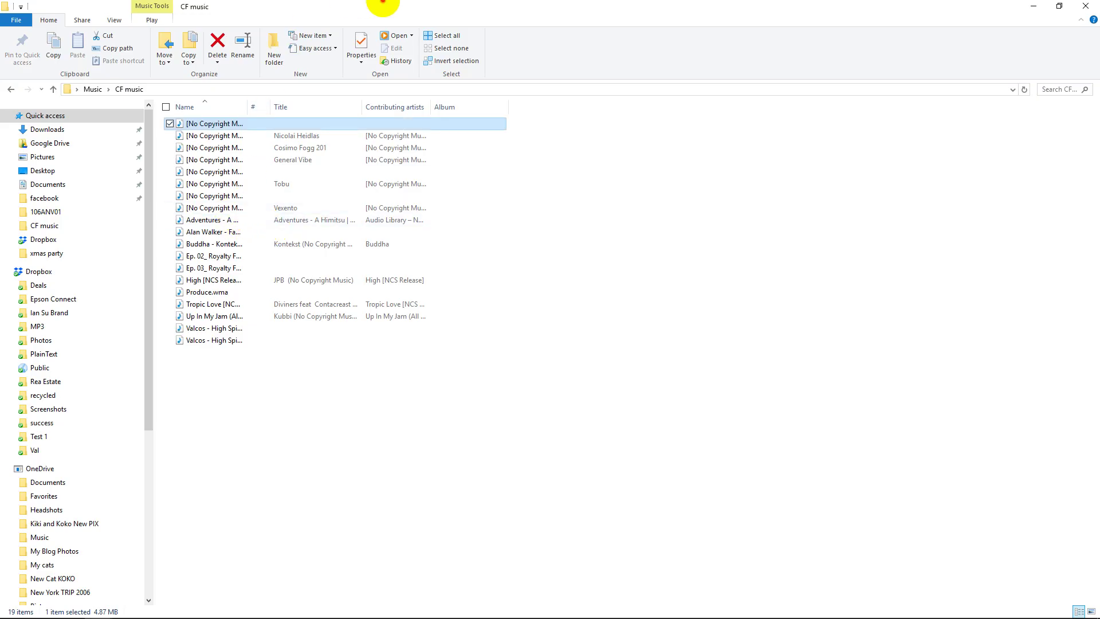
{"action": "double_click", "coordinate": [380, 7]}
{"action": "left_click_drag", "start_coordinate": [663, 128], "coordinate": [344, 179]}
{"action": "left_click", "coordinate": [141, 263]}
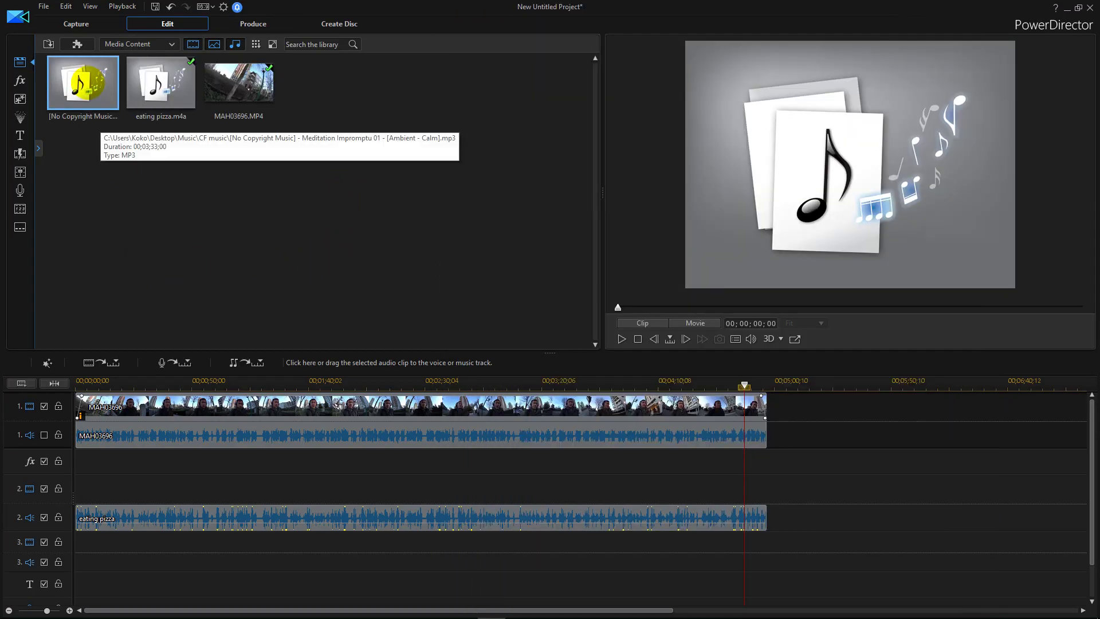
Step: Place two back-to-back copies of the Meditation Impromptu 01 music on audio track 3 and trim the second to the video's end
{"action": "left_click_drag", "start_coordinate": [86, 91], "coordinate": [68, 559]}
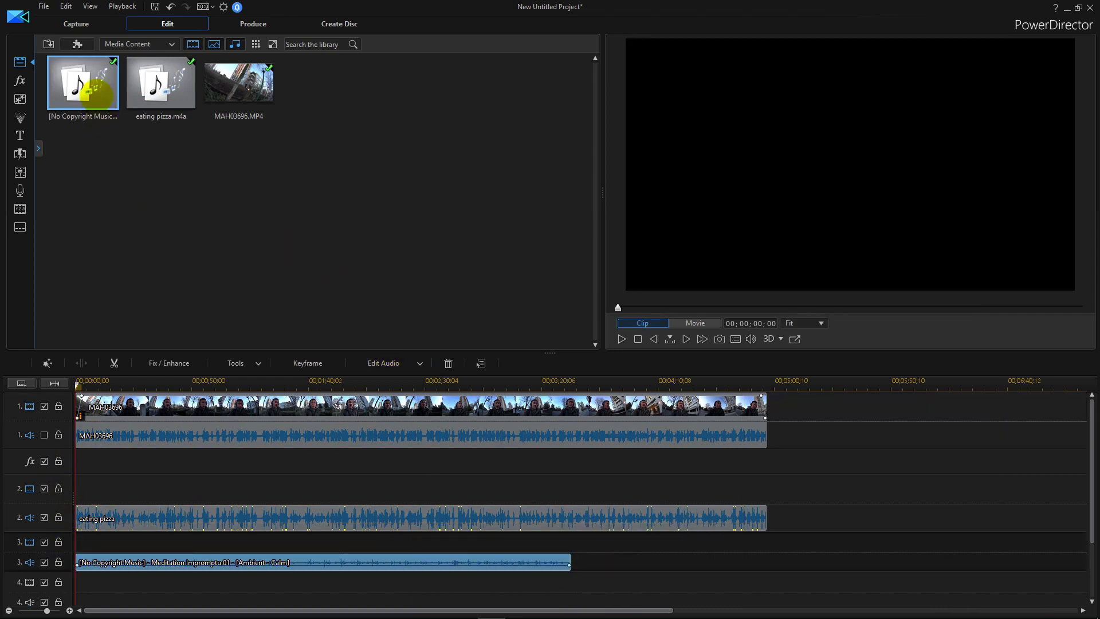
{"action": "mouse_move", "coordinate": [570, 556]}
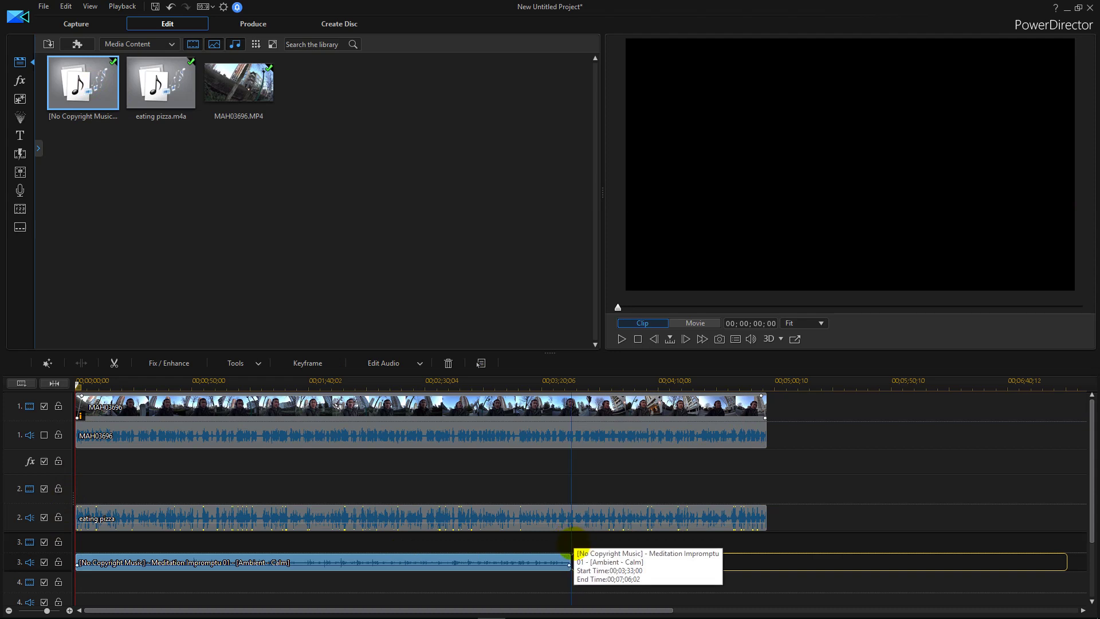
{"action": "left_click", "coordinate": [570, 557]}
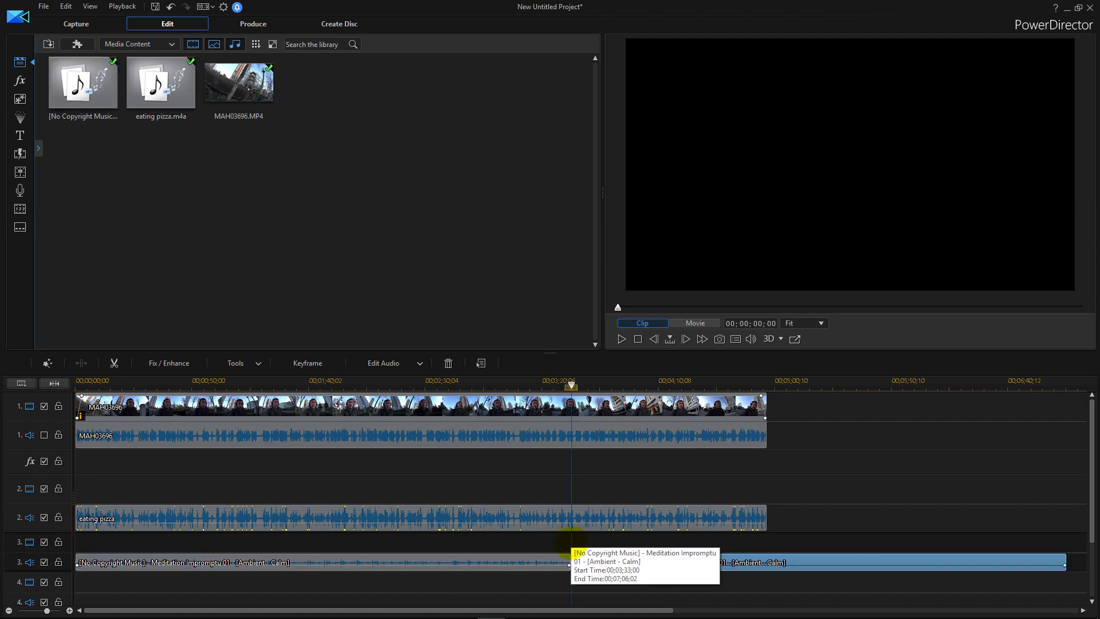
{"action": "left_click", "coordinate": [1060, 560]}
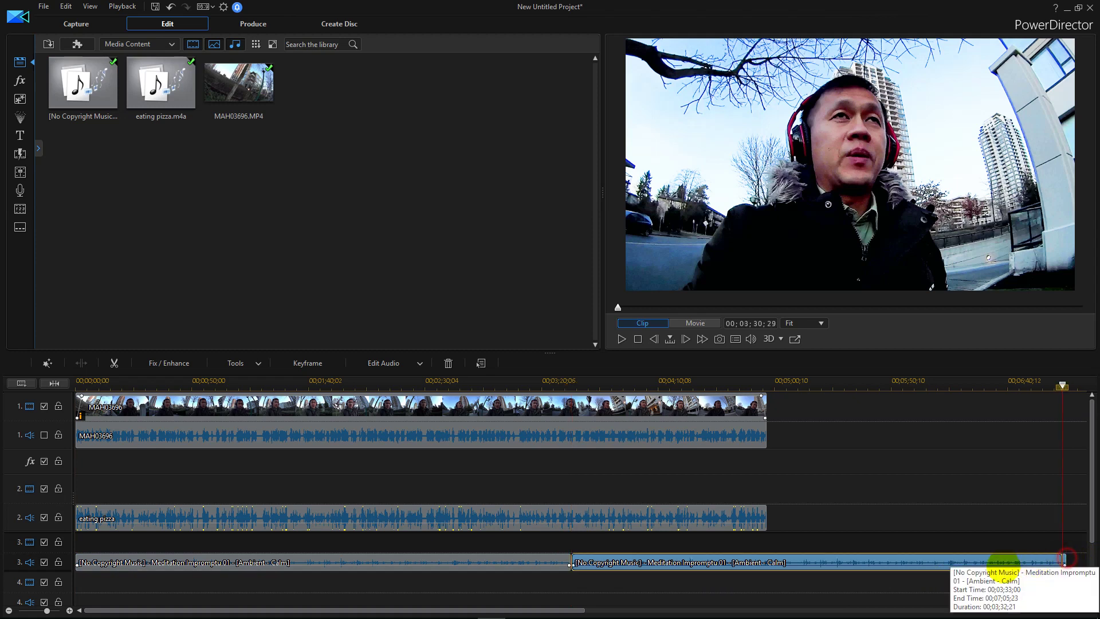
{"action": "left_click_drag", "start_coordinate": [1065, 561], "coordinate": [766, 563]}
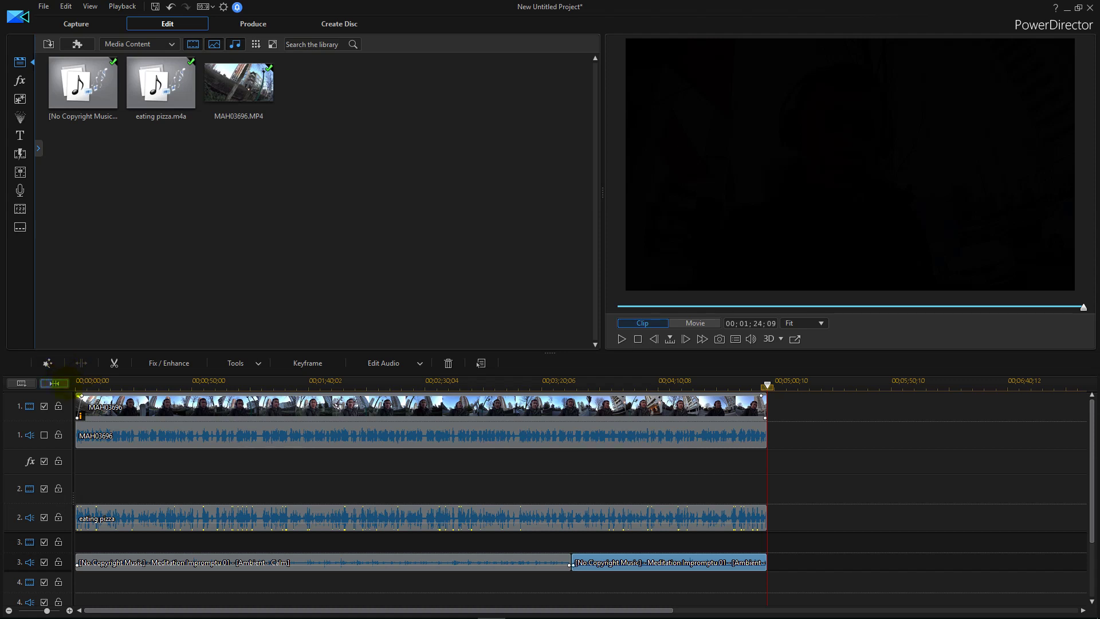
Step: Play the movie with its background music around the middle and from 00;03;27;21, just before the two music clips meet
{"action": "left_click", "coordinate": [78, 383]}
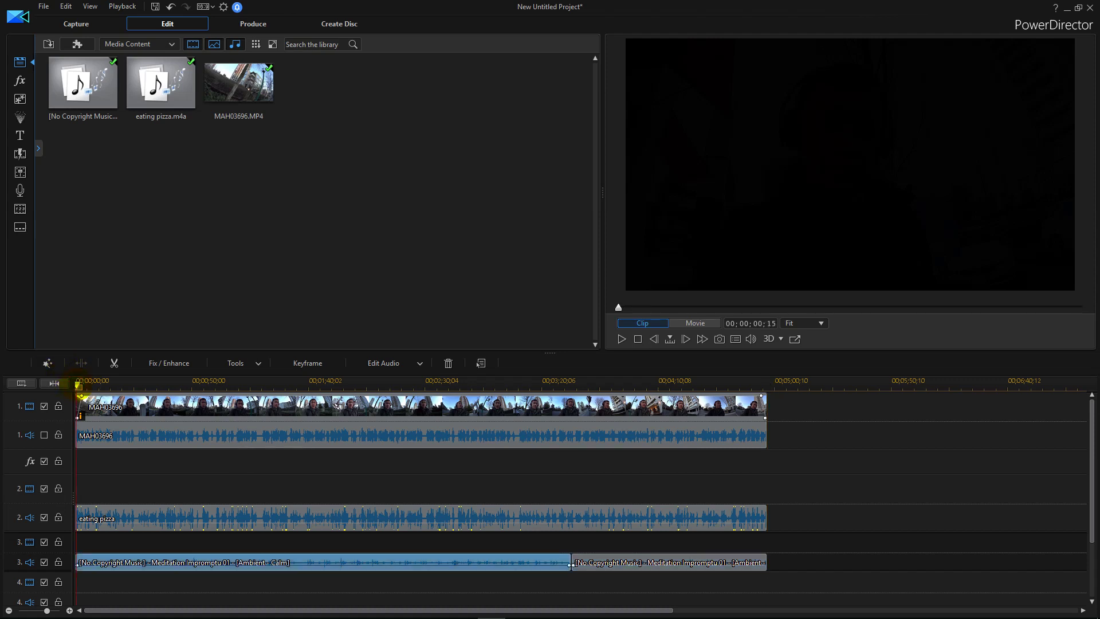
{"action": "left_click", "coordinate": [749, 382]}
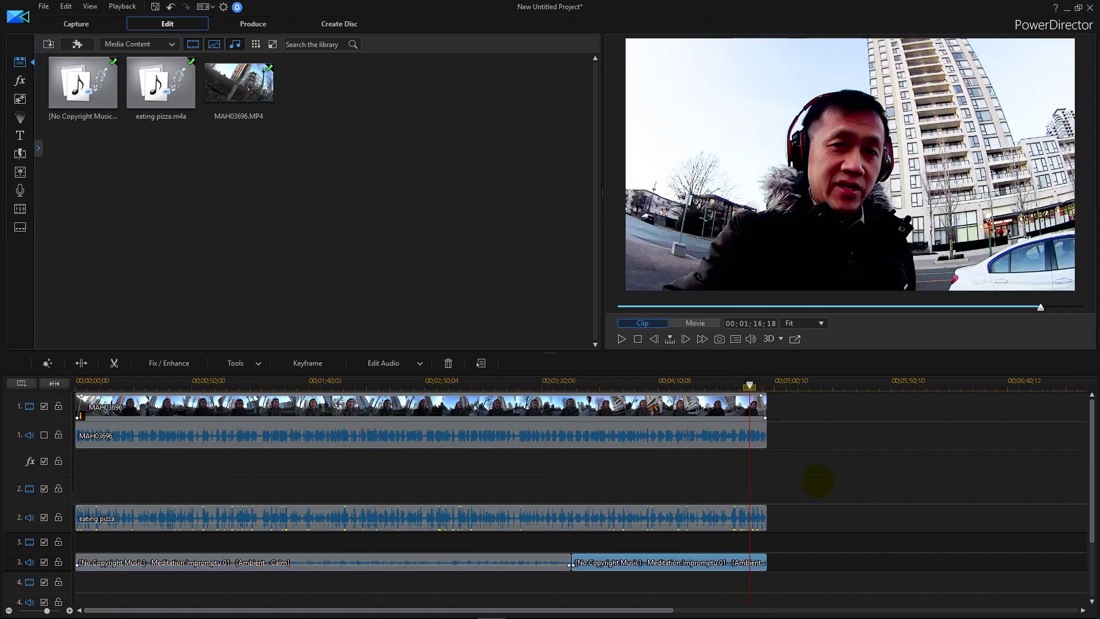
{"action": "left_click", "coordinate": [838, 514]}
{"action": "key", "text": "space"}
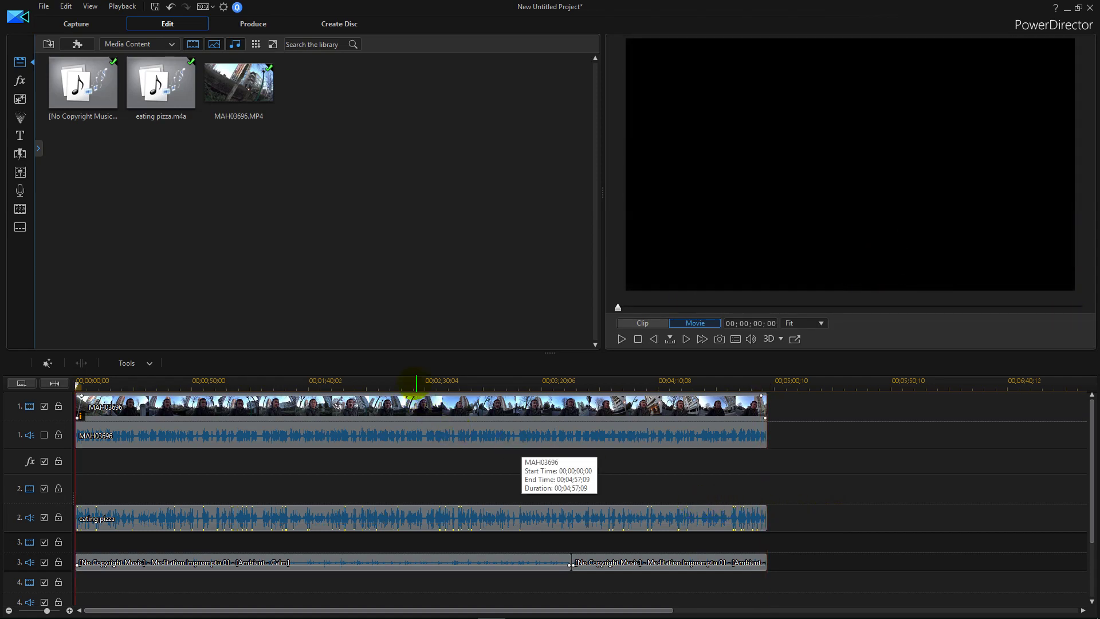
{"action": "left_click", "coordinate": [414, 383]}
{"action": "key", "text": "space"}
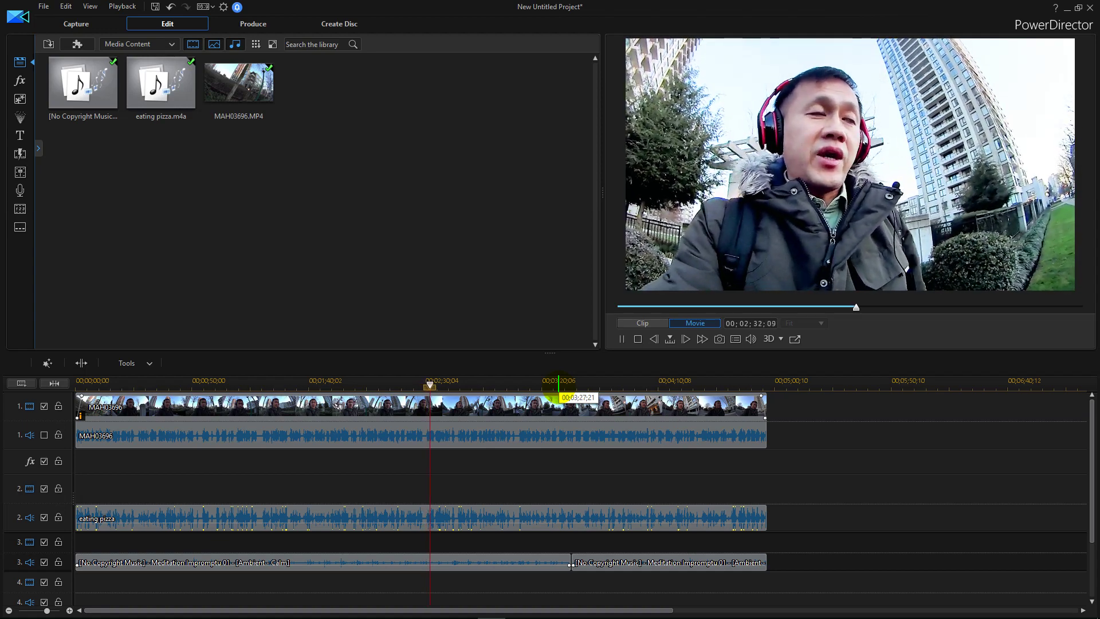
{"action": "left_click", "coordinate": [559, 387]}
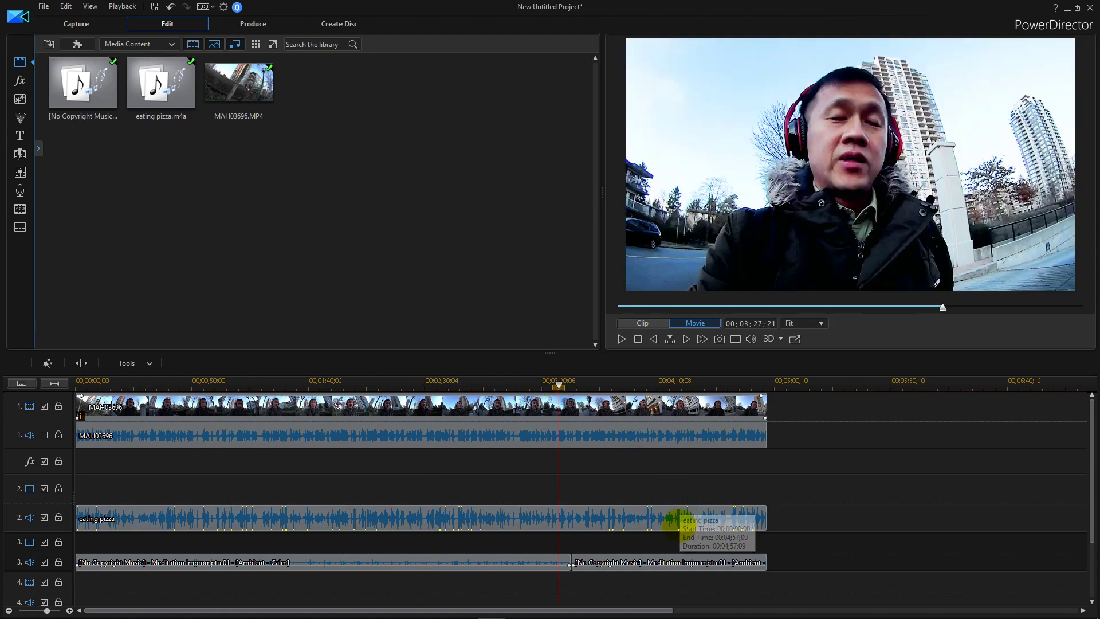
{"action": "key", "text": "space"}
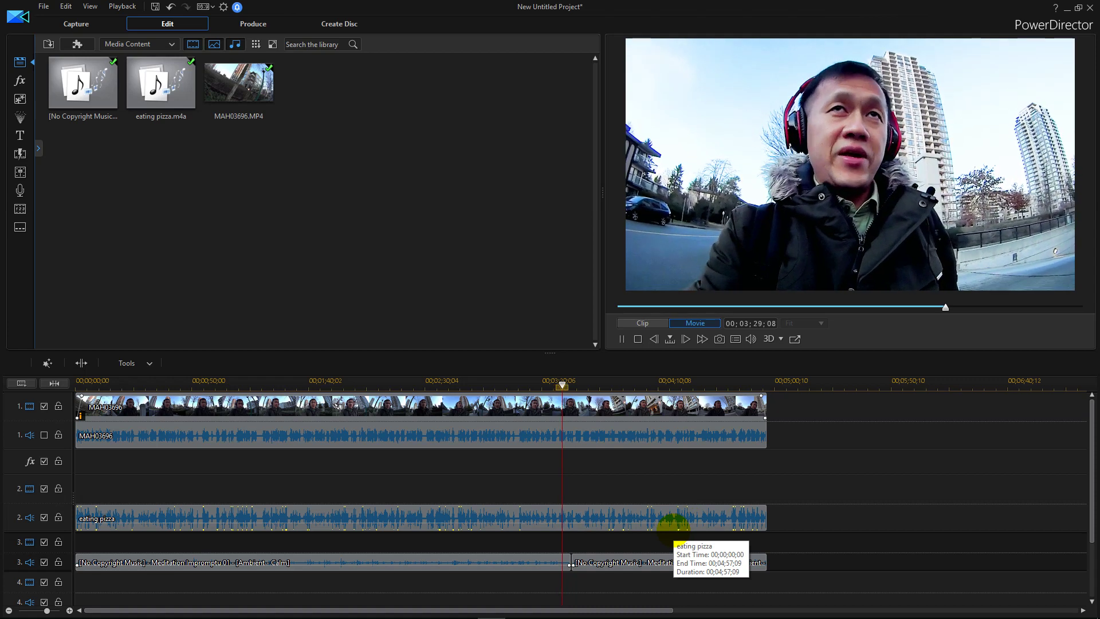
{"action": "key", "text": "space"}
Step: Minimize the CF music window and replace the Notepad text with "Before I render, I should add an intro text."
{"action": "key", "text": "alt+Tab"}
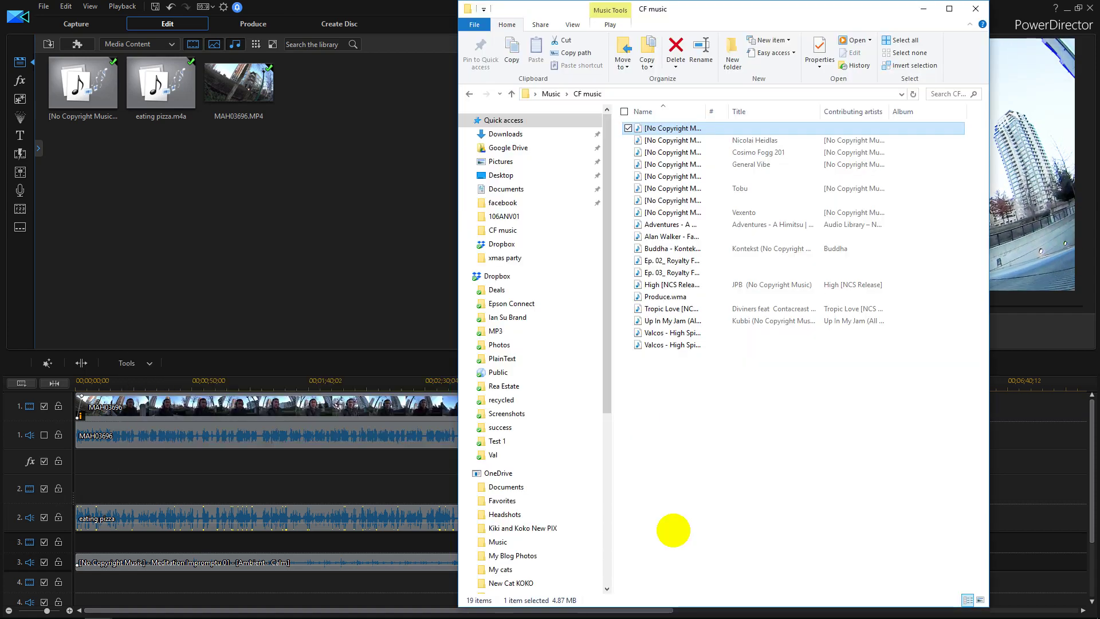
{"action": "left_click", "coordinate": [922, 7]}
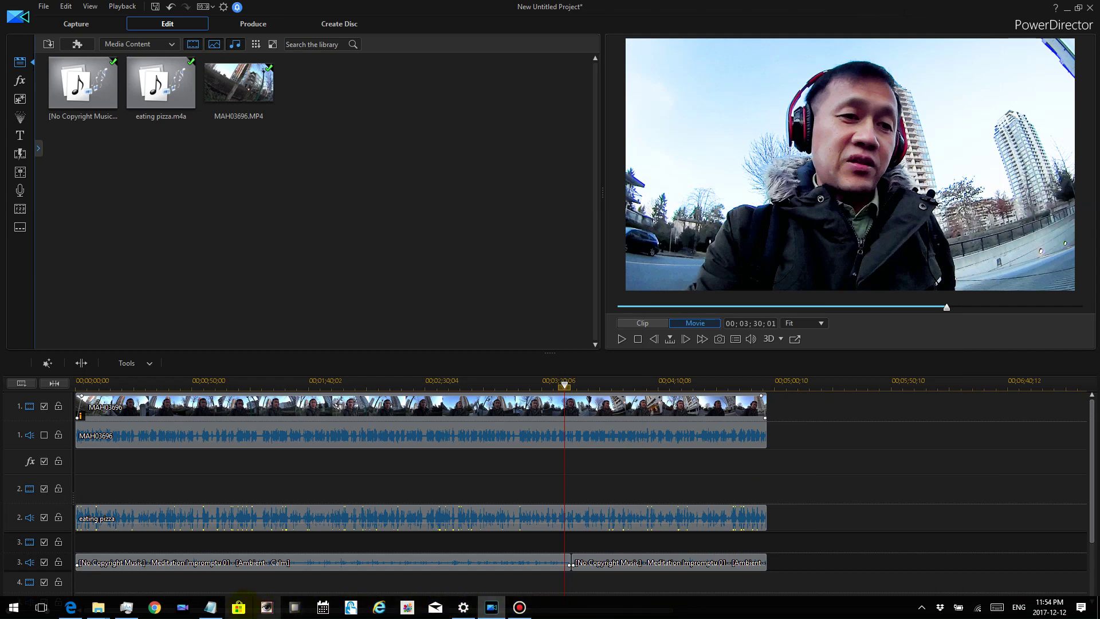
{"action": "left_click", "coordinate": [210, 607]}
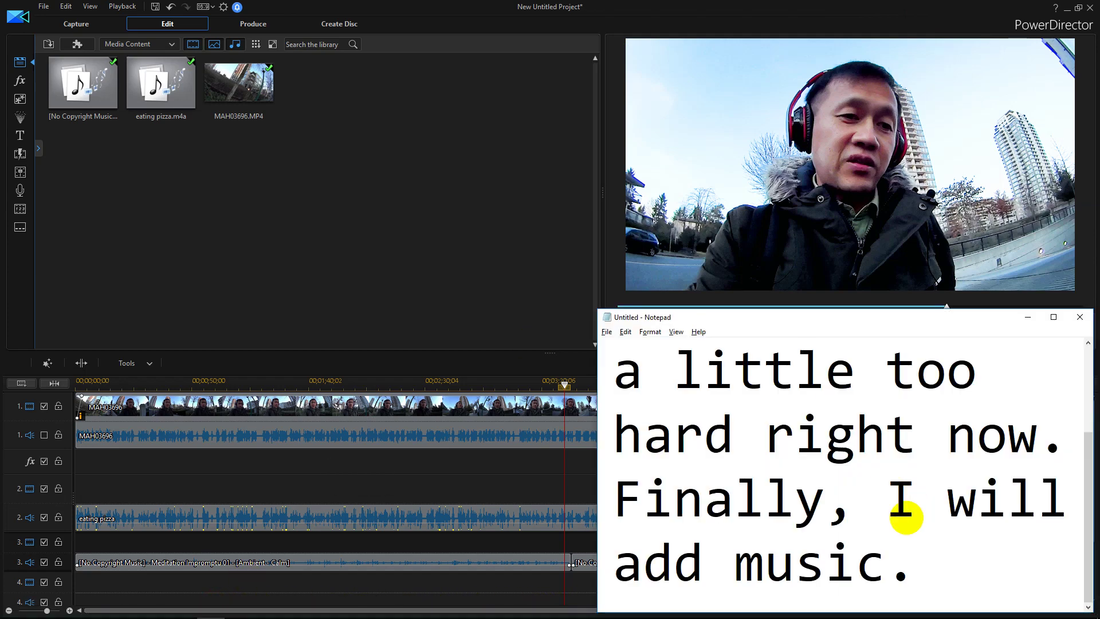
{"action": "key", "text": "ctrl+a"}
{"action": "type", "text": "Before"}
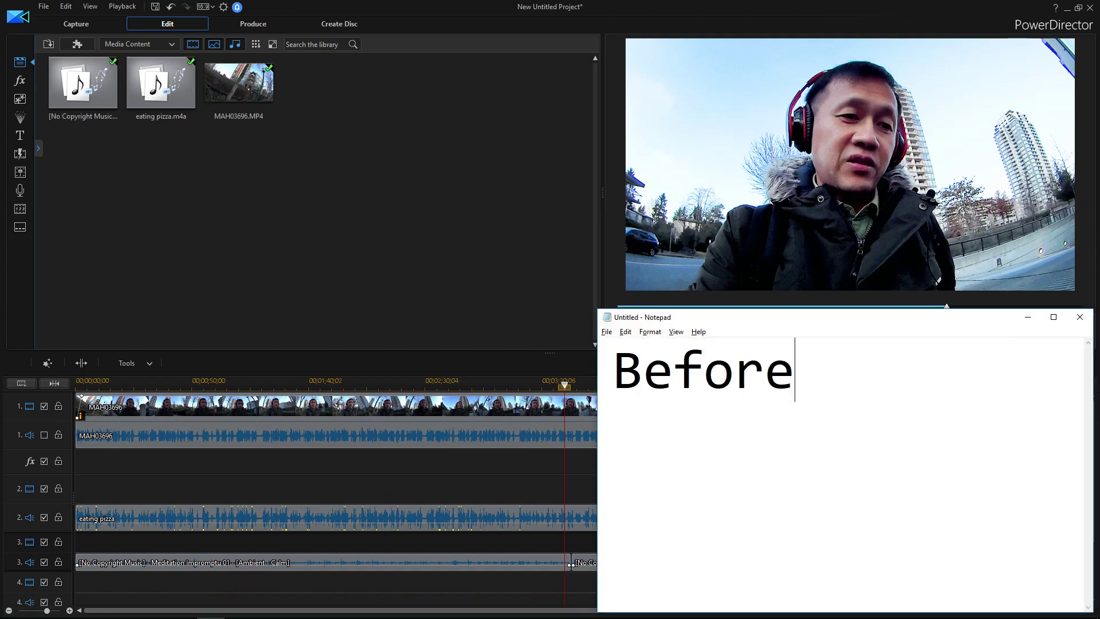
{"action": "type", "text": " I render, I s"}
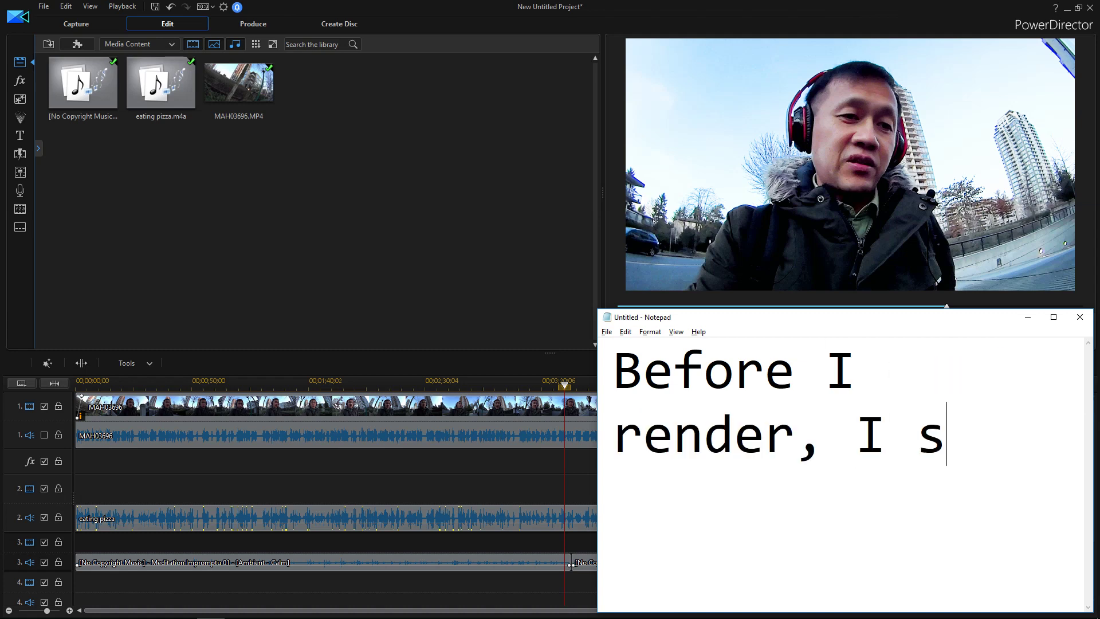
{"action": "type", "text": "hould "}
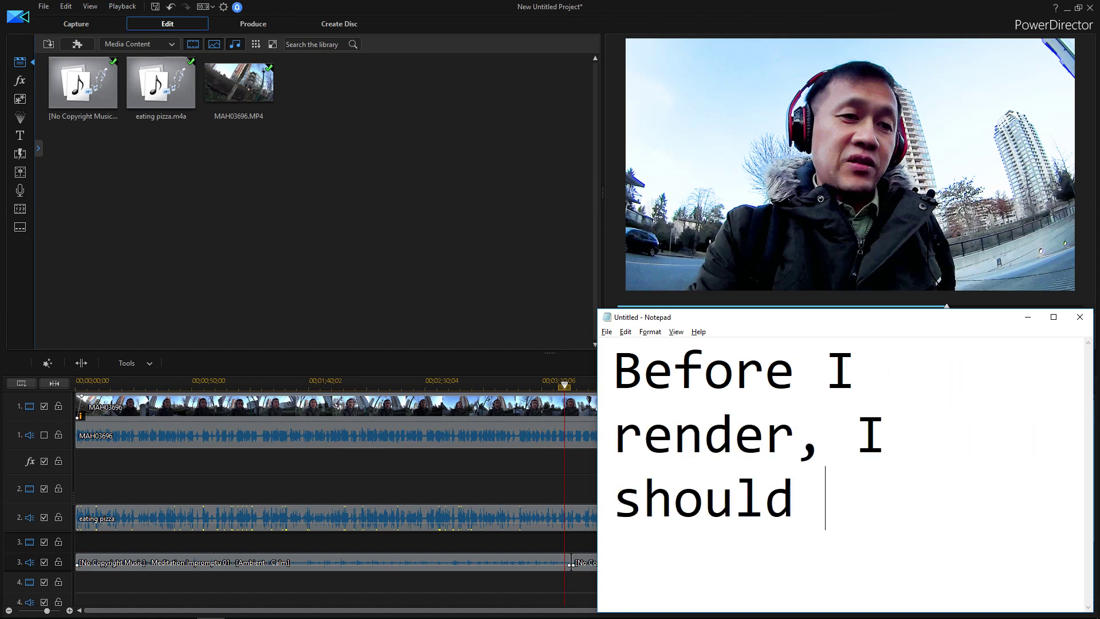
{"action": "type", "text": "add a"}
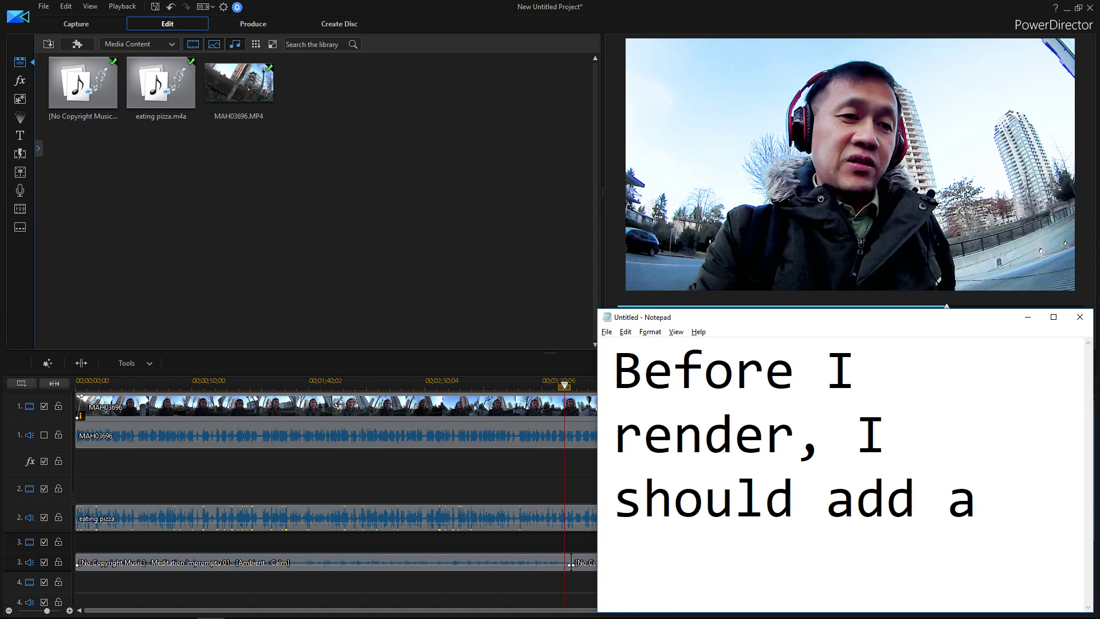
{"action": "type", "text": "n intro text."}
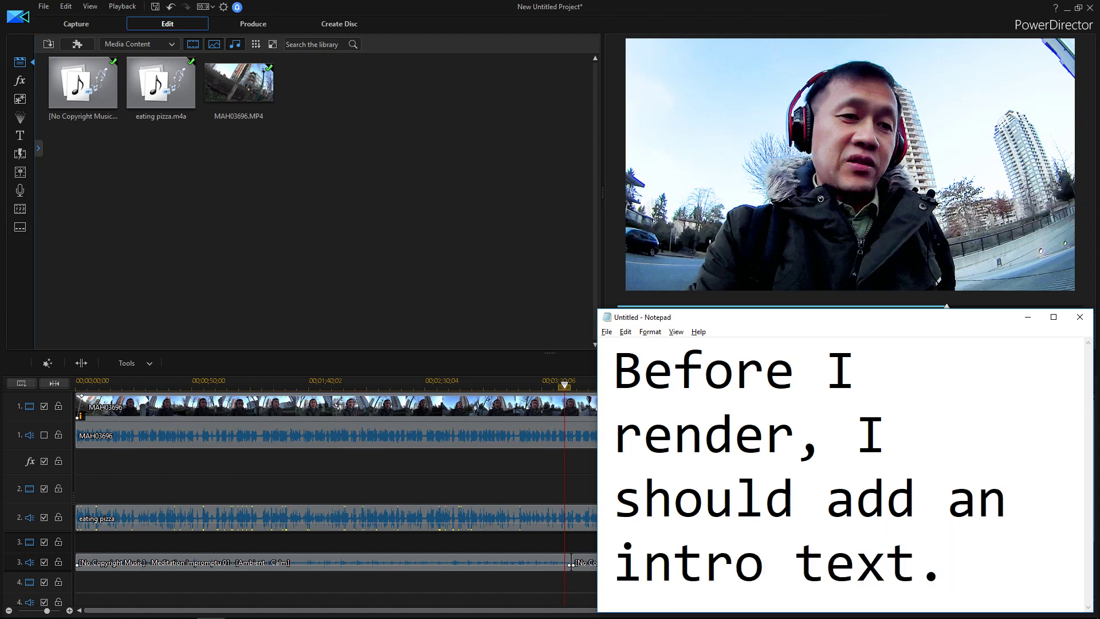
Step: Return to PowerDirector, place the Default text-only title at the start of video track 2, and open it in the Title Designer
{"action": "left_click", "coordinate": [383, 286]}
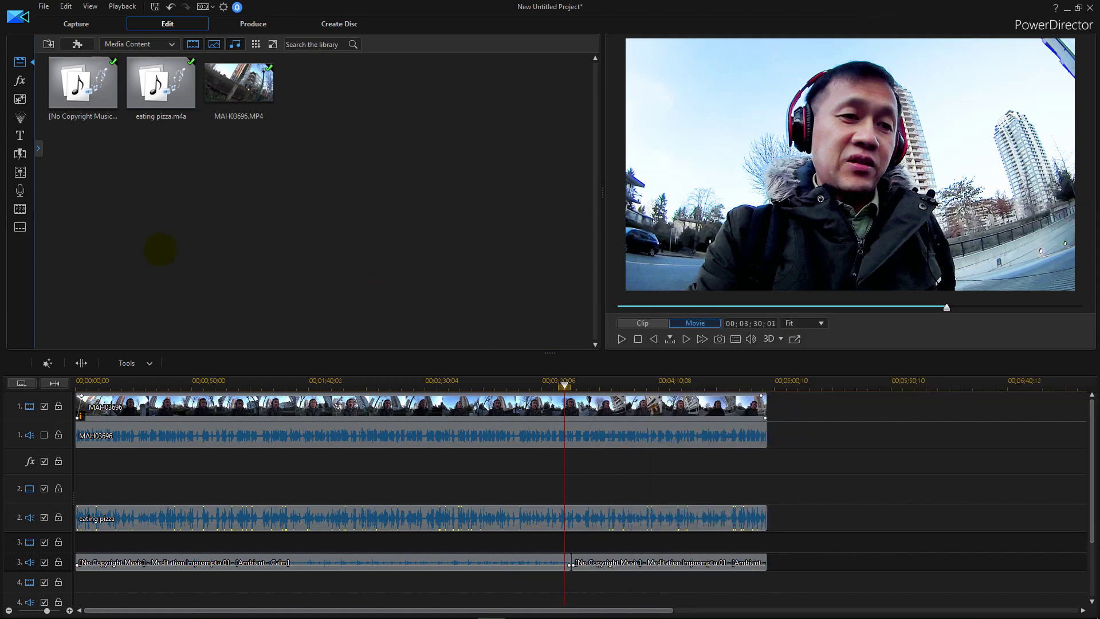
{"action": "left_click", "coordinate": [20, 135]}
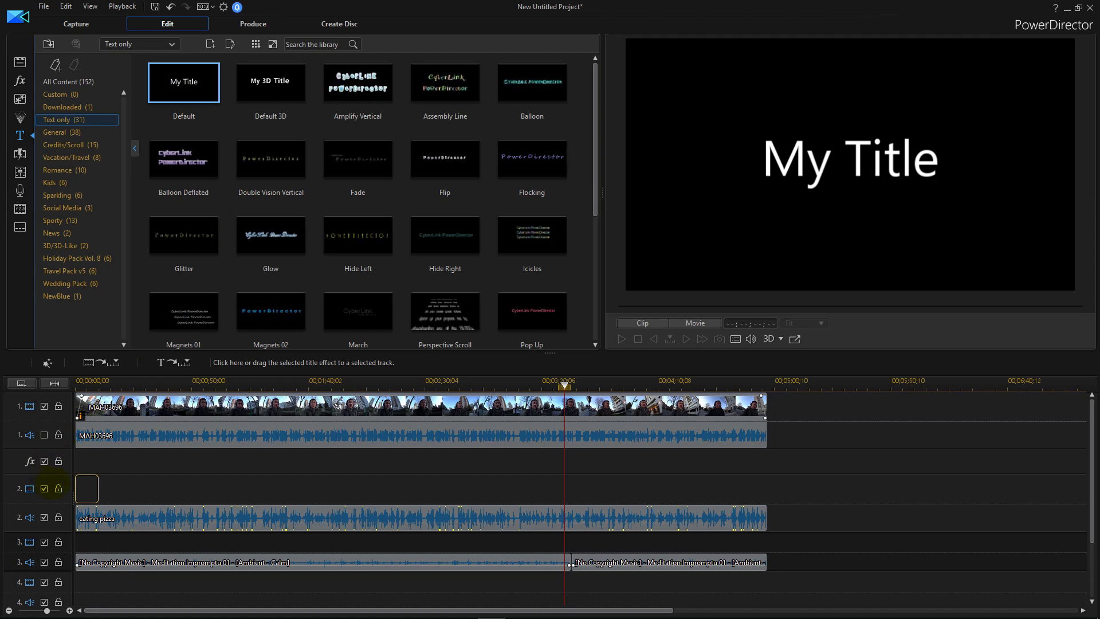
{"action": "left_click_drag", "start_coordinate": [117, 494], "coordinate": [102, 490]}
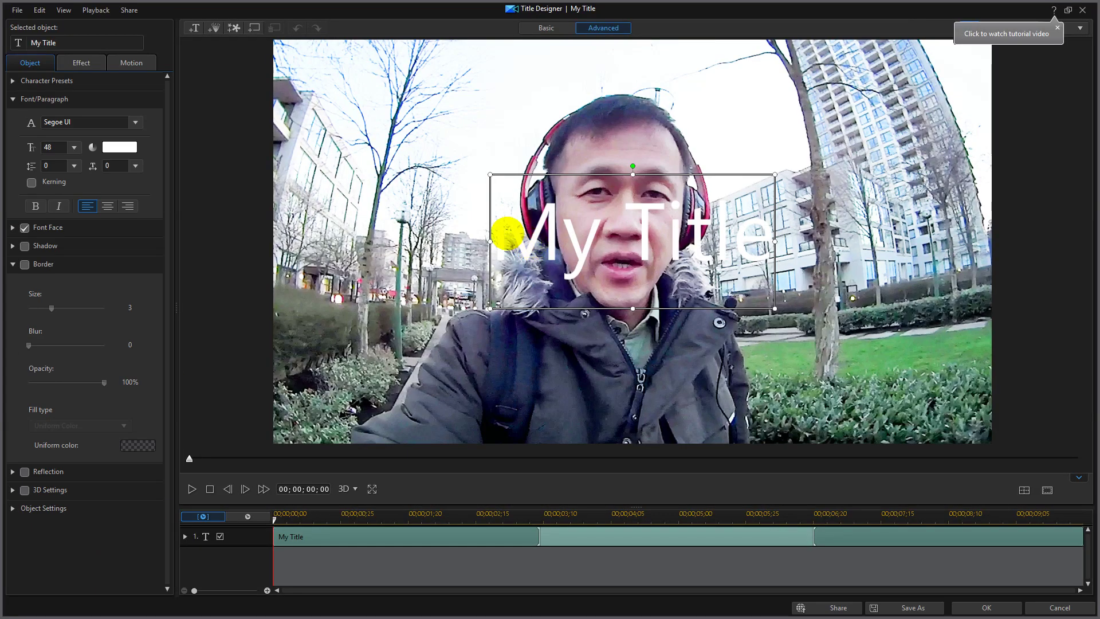
Step: Replace the "My Title" placeholder with "Eating Pizza healthy?", putting "healthy?" on a second line
{"action": "left_click", "coordinate": [564, 241]}
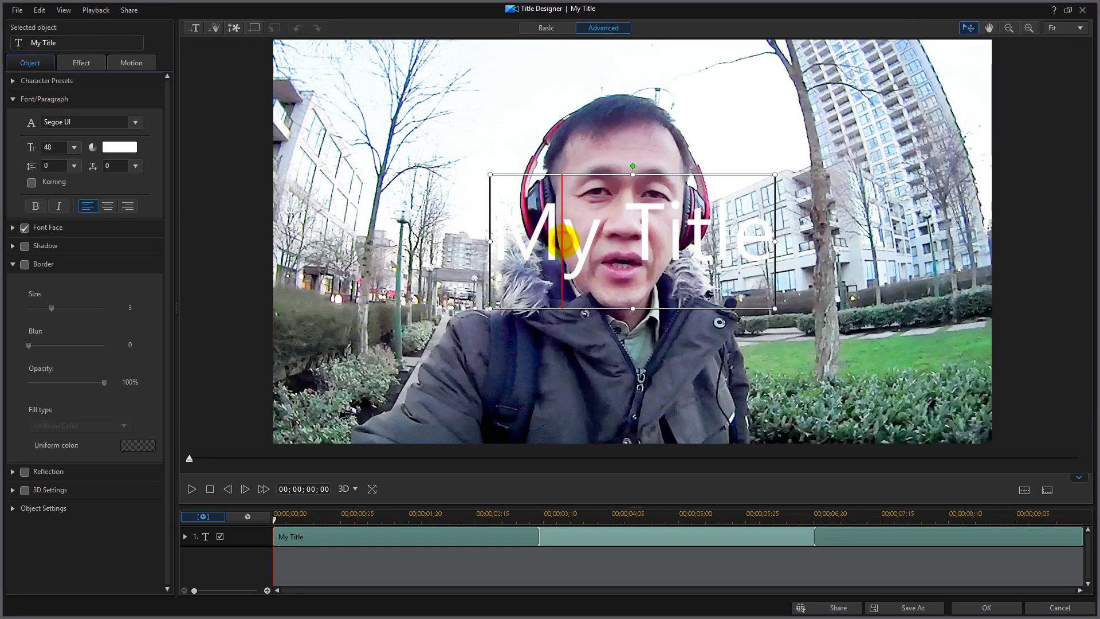
{"action": "key", "text": "ctrl+a"}
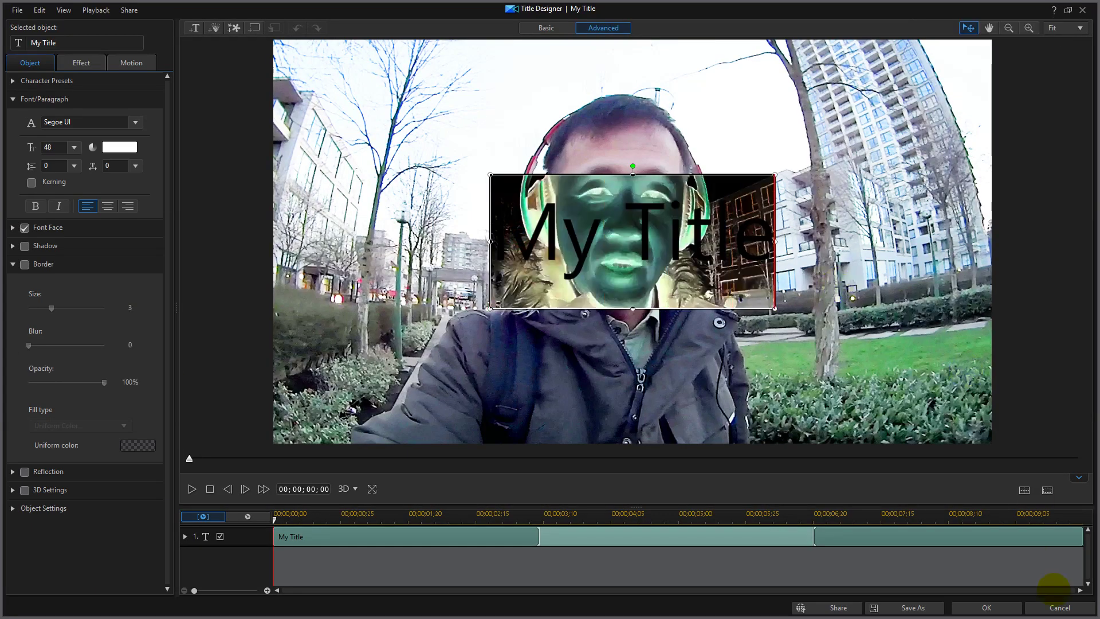
{"action": "key", "text": "BackSpace"}
{"action": "key", "text": "BackSpace"}
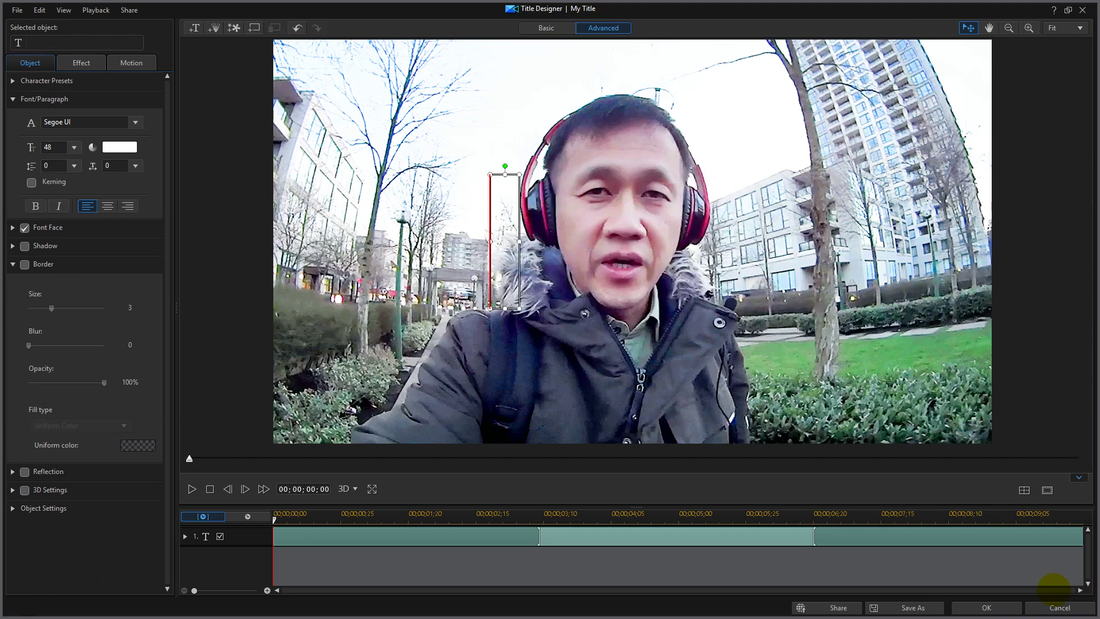
{"action": "type", "text": "Eating"}
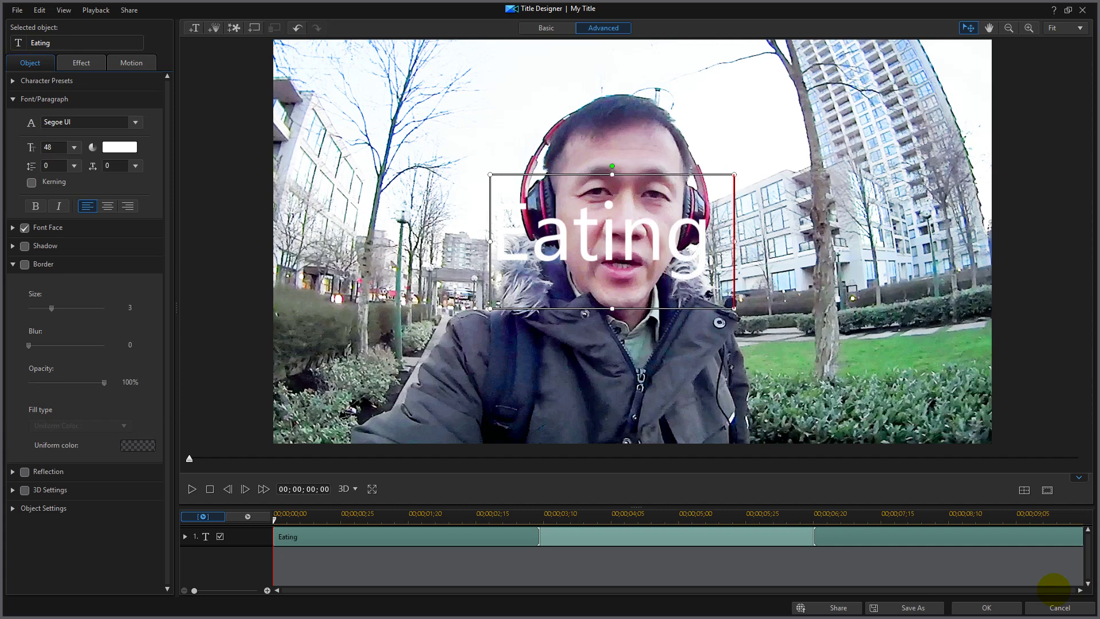
{"action": "type", "text": " Pizza"}
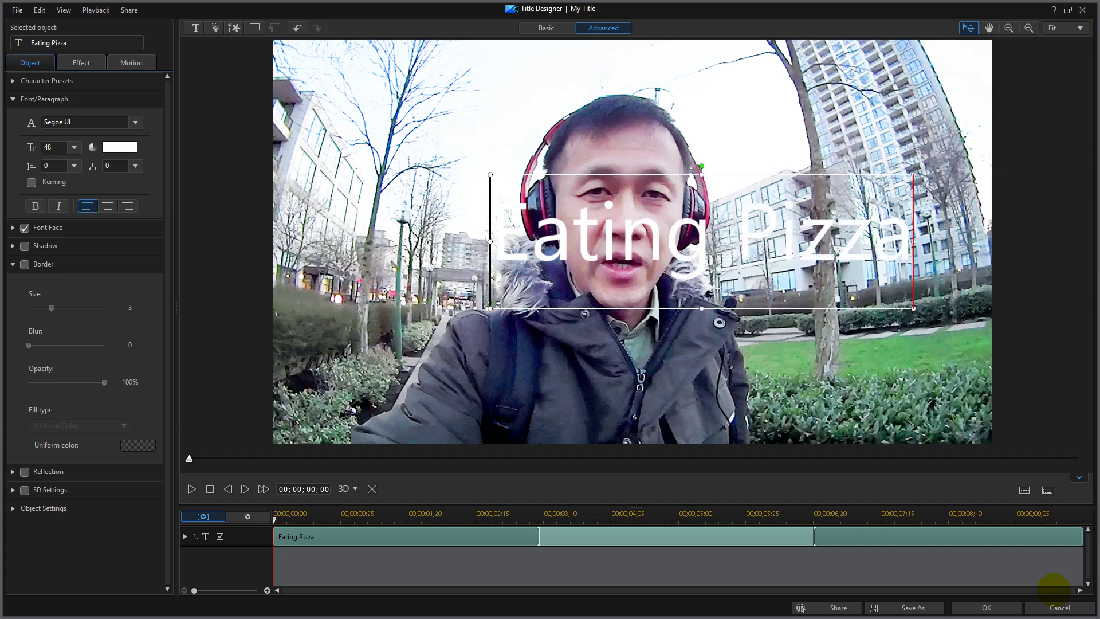
{"action": "left_click_drag", "start_coordinate": [702, 309], "coordinate": [702, 442]}
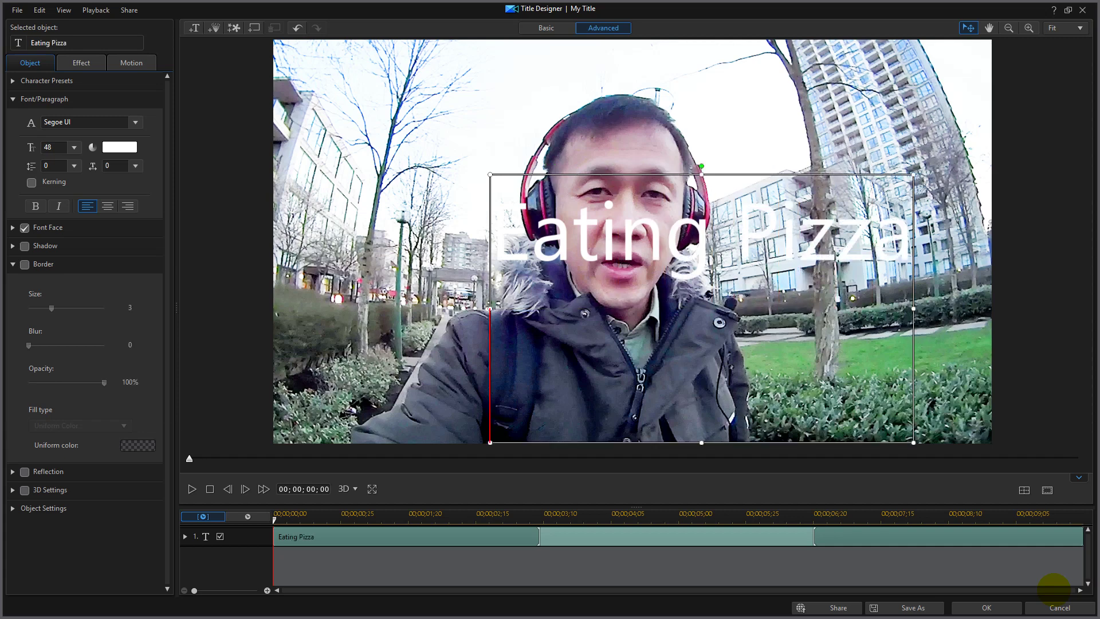
{"action": "type", "text": "health"}
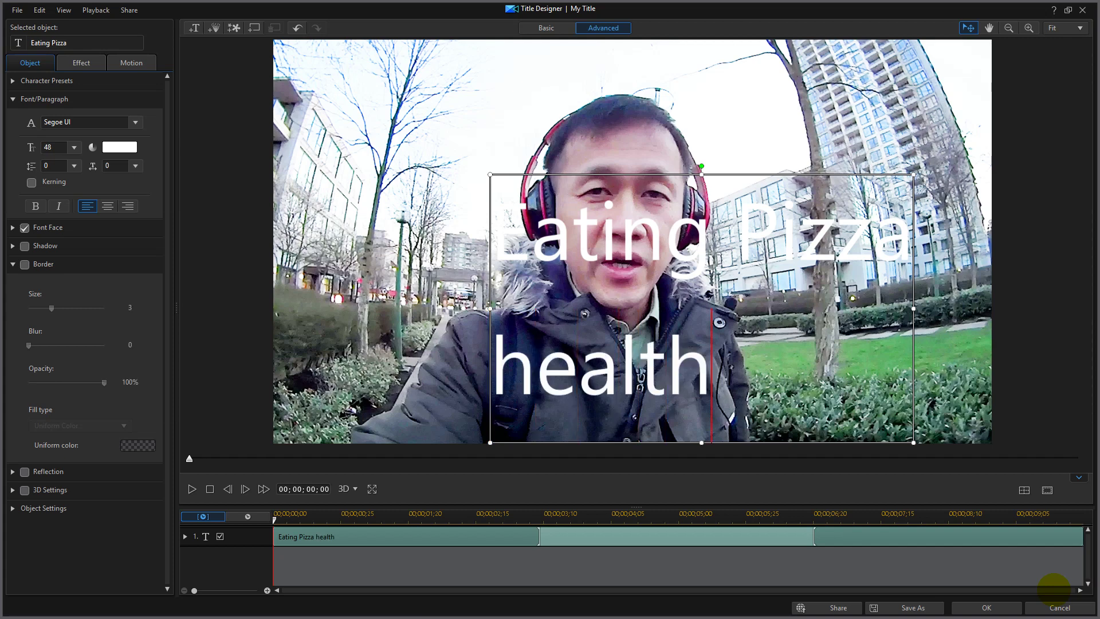
{"action": "key", "text": "BackSpace"}
{"action": "key", "text": "BackSpace"}
{"action": "key", "text": "BackSpace"}
{"action": "type", "text": "lthy?"}
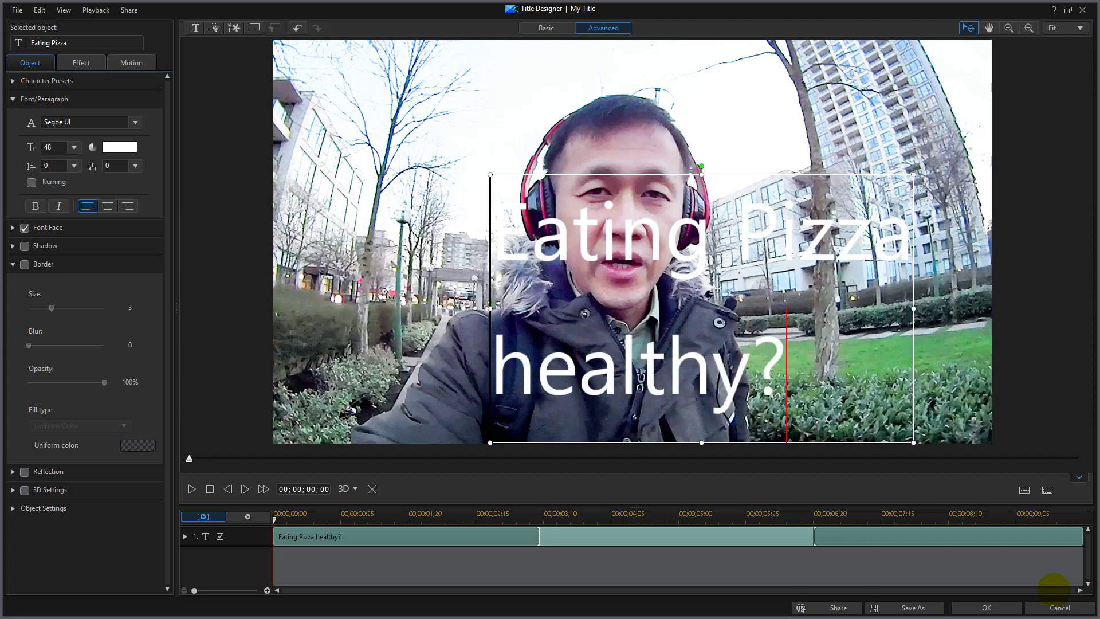
Step: Set the entire title text to the Segoe UI Black font at size 48
{"action": "key", "text": "ctrl+a"}
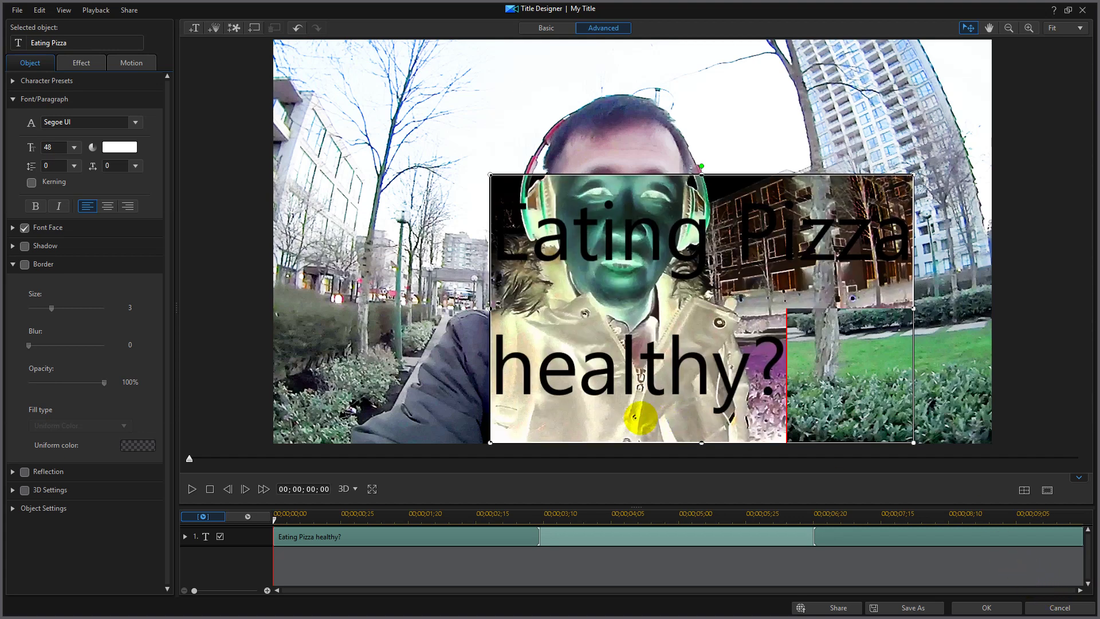
{"action": "left_click", "coordinate": [74, 147]}
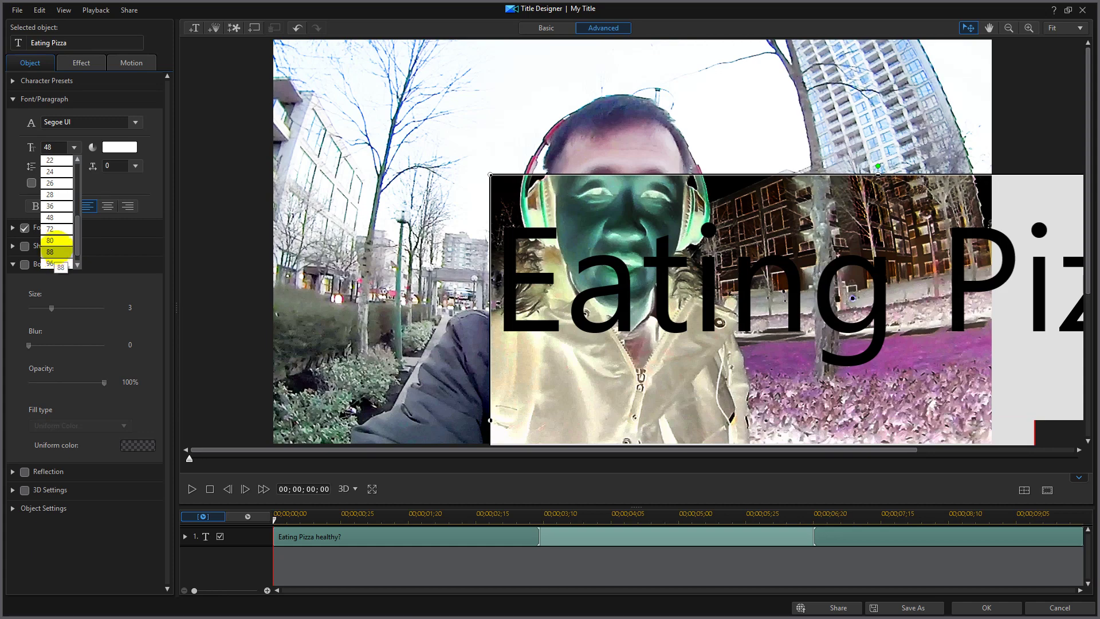
{"action": "left_click", "coordinate": [59, 222]}
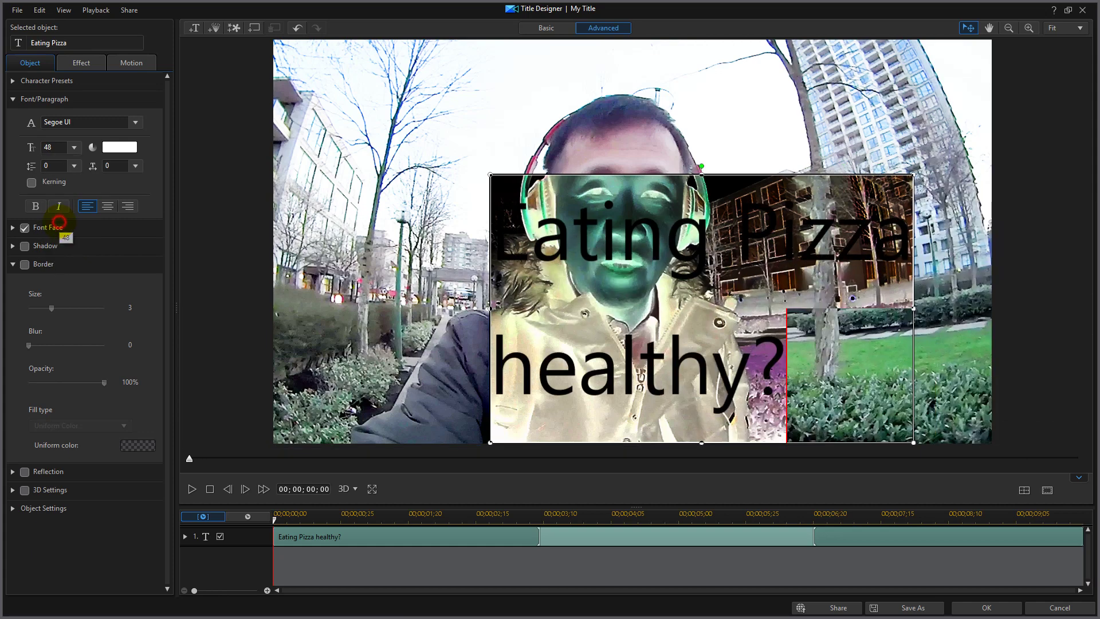
{"action": "left_click", "coordinate": [135, 122]}
{"action": "left_click", "coordinate": [108, 141]}
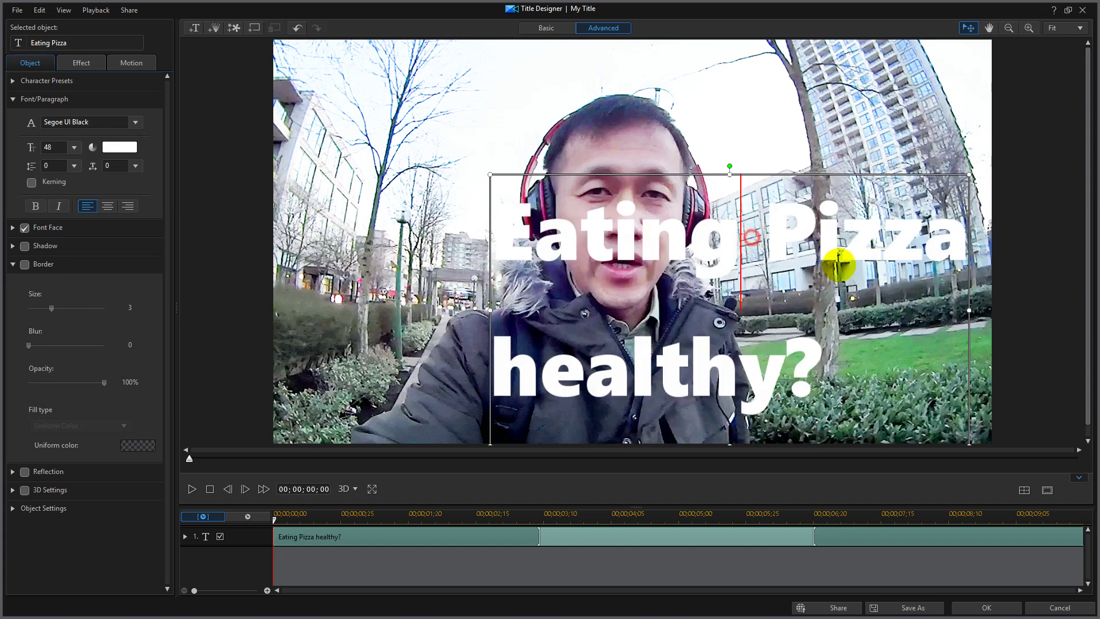
Step: Put "Pizza" on its own line without the leading space and move the title up to the frame's upper edge
{"action": "left_click", "coordinate": [743, 246]}
{"action": "key", "text": "Return"}
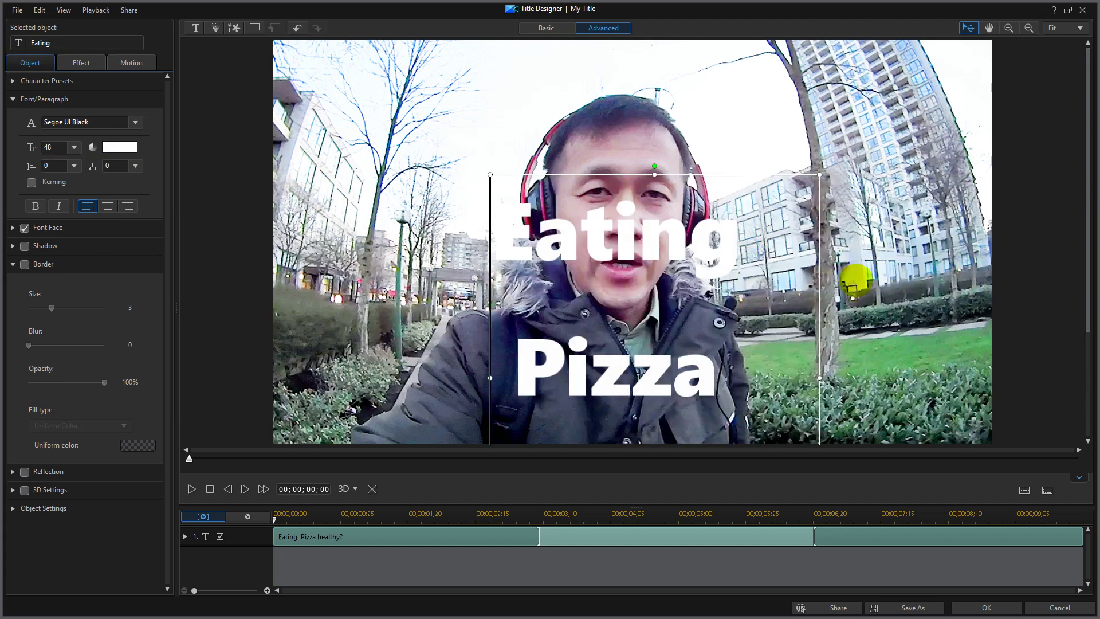
{"action": "left_click", "coordinate": [512, 367]}
{"action": "key", "text": "BackSpace"}
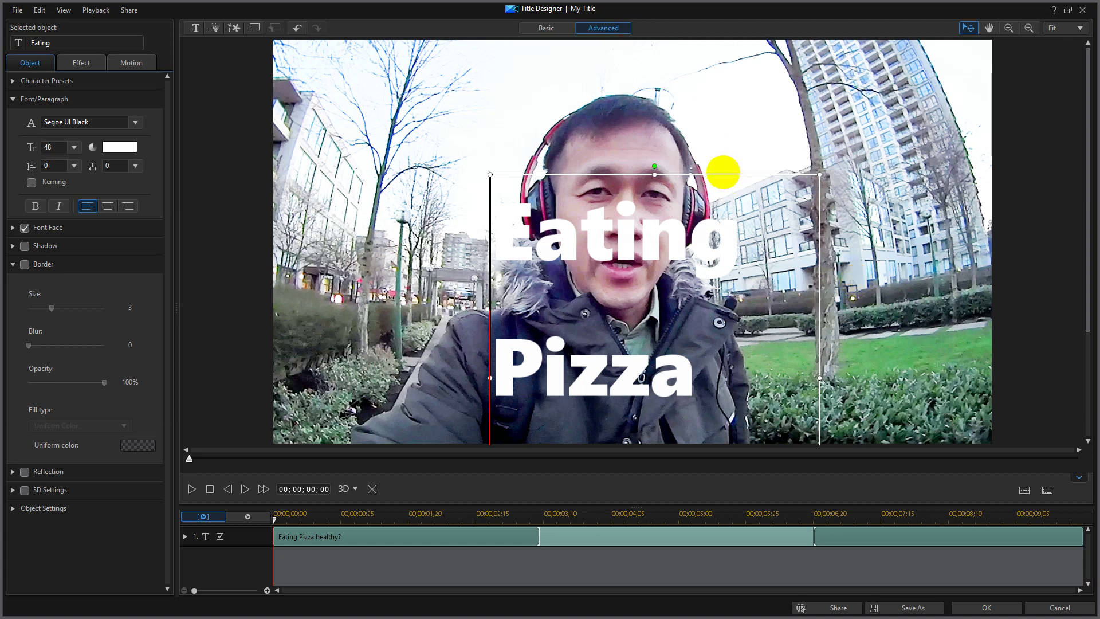
{"action": "left_click_drag", "start_coordinate": [723, 172], "coordinate": [711, 43]}
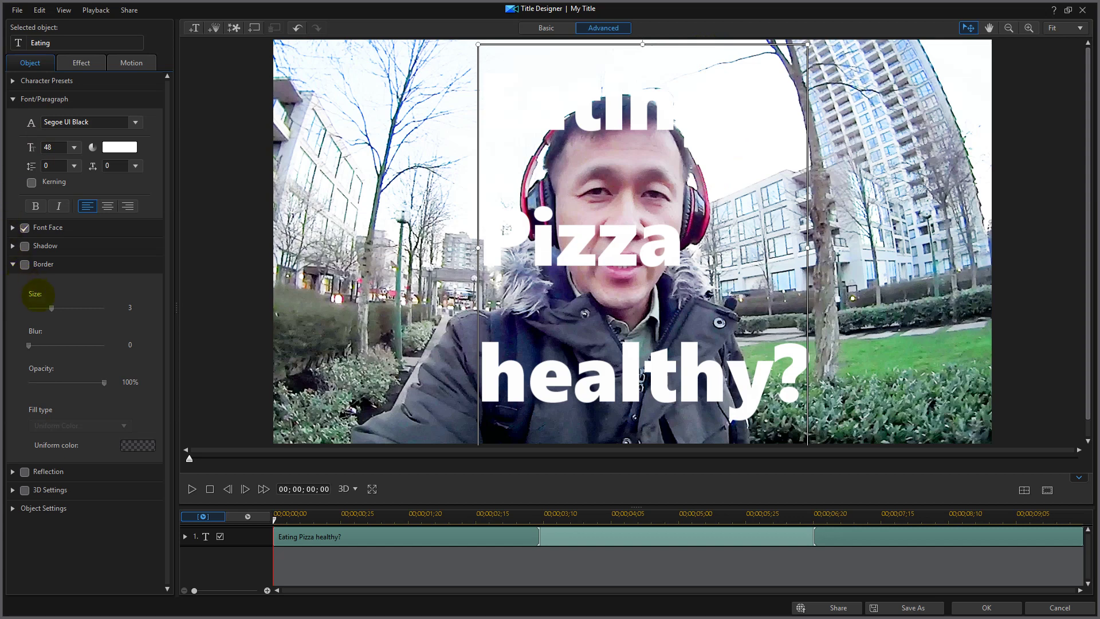
Step: Add a border to the title text with size 5 and a uniform red color
{"action": "left_click", "coordinate": [24, 264]}
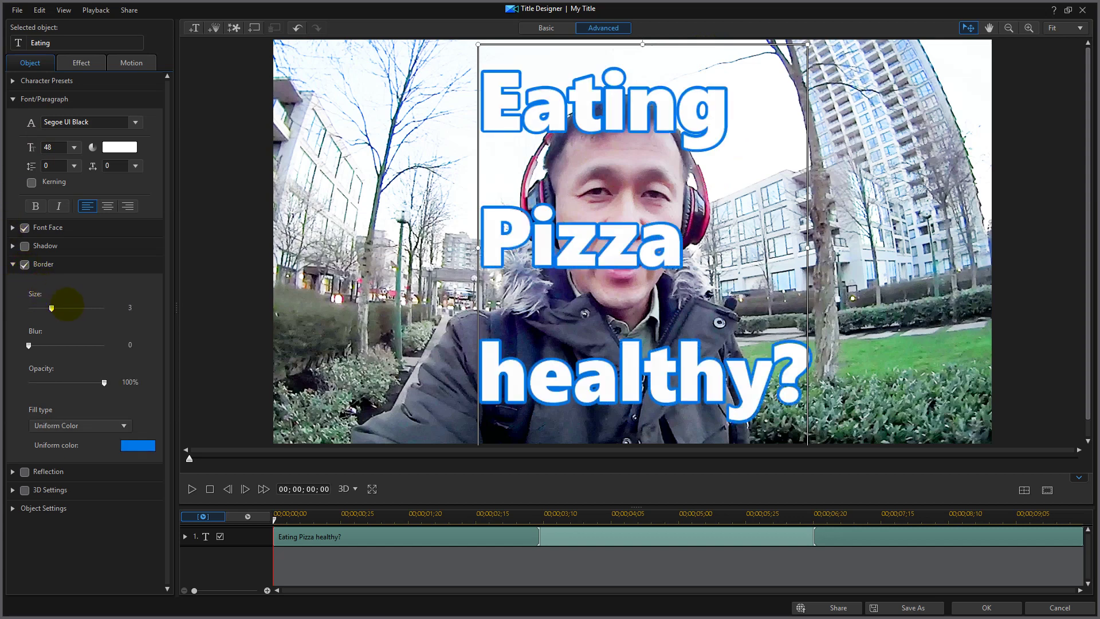
{"action": "left_click_drag", "start_coordinate": [52, 308], "coordinate": [66, 307]}
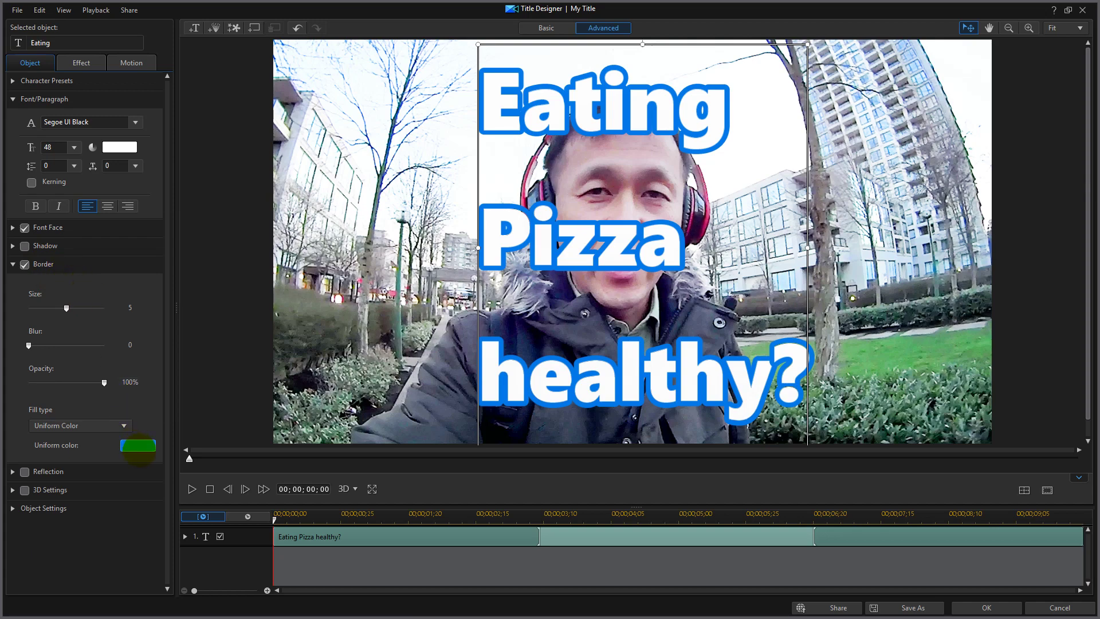
{"action": "left_click", "coordinate": [142, 447]}
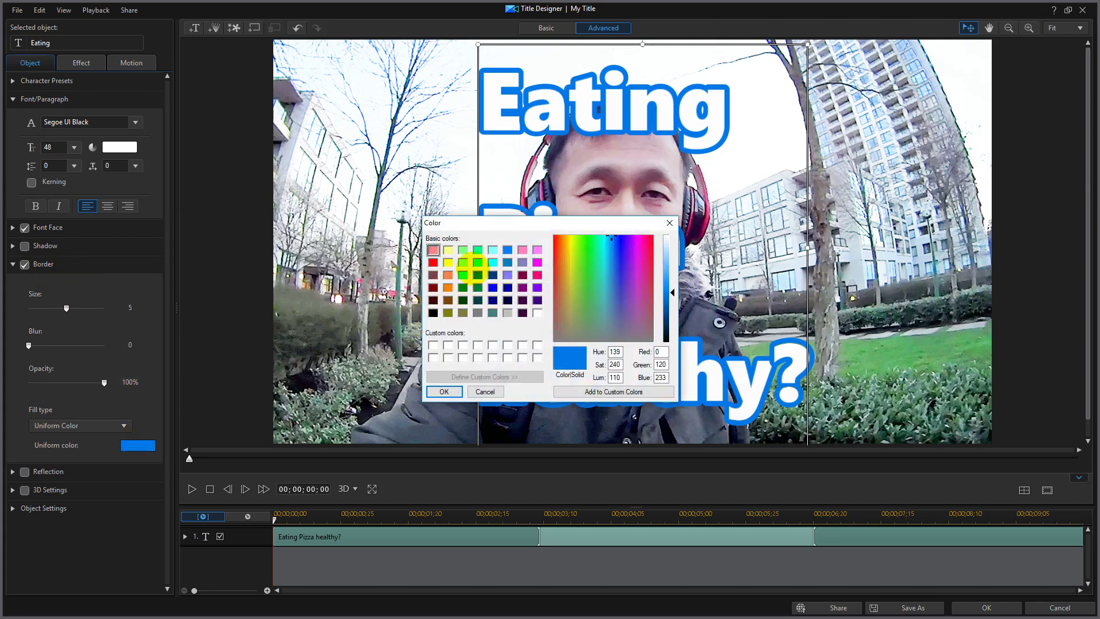
{"action": "left_click", "coordinate": [432, 262]}
{"action": "left_click", "coordinate": [443, 392]}
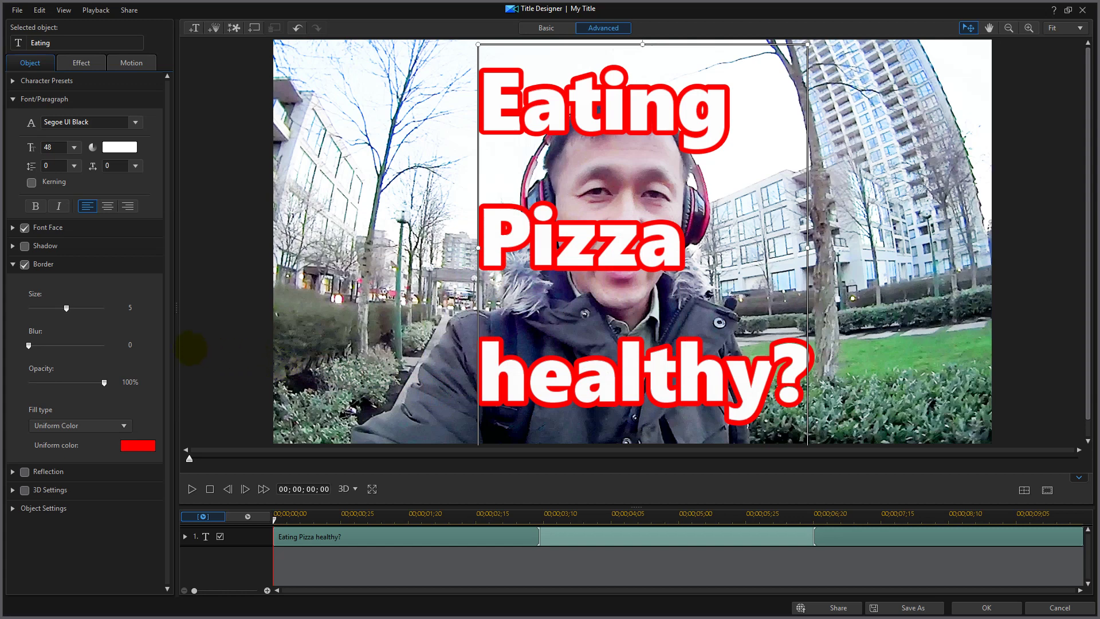
Step: Give the title the Assembly Line starting effect and the Balloon Deflated ending effect
{"action": "left_click", "coordinate": [81, 62]}
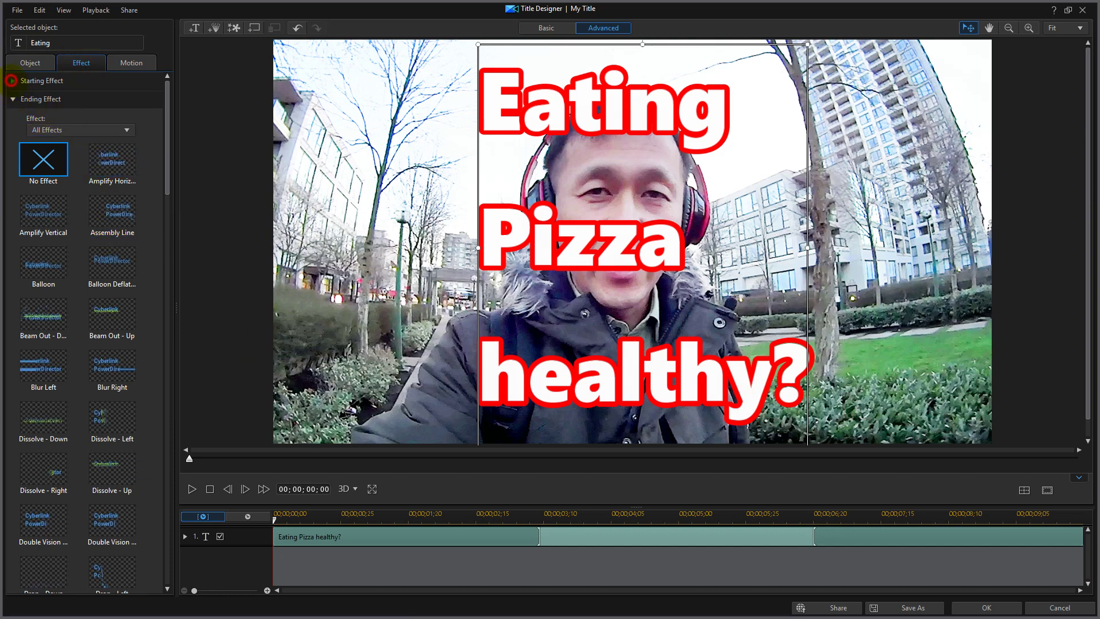
{"action": "left_click", "coordinate": [11, 80]}
{"action": "left_click", "coordinate": [110, 146]}
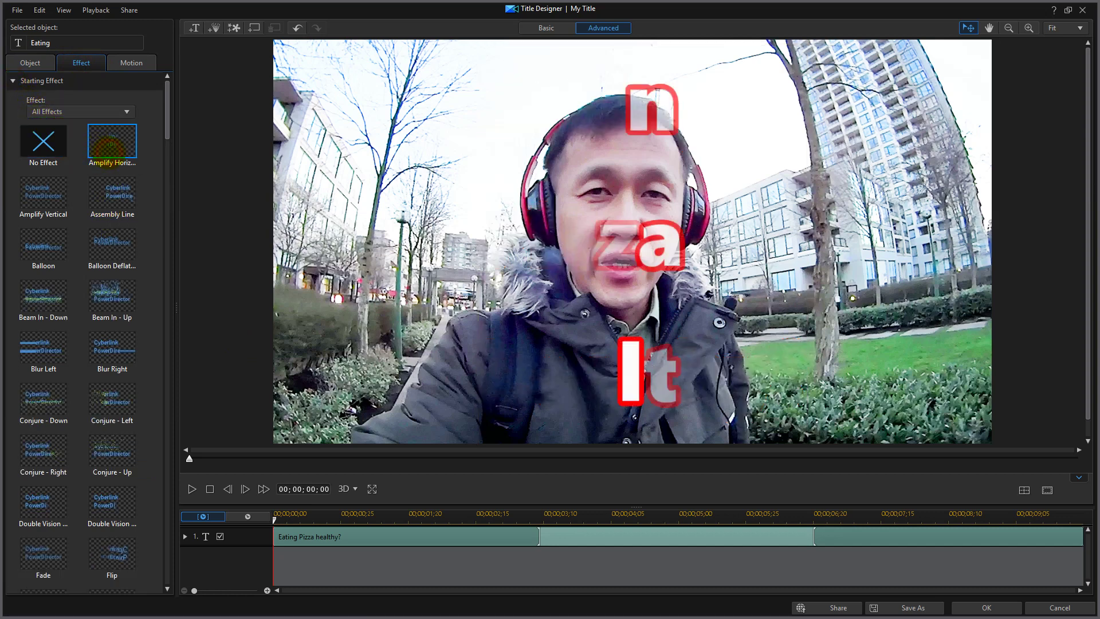
{"action": "left_click", "coordinate": [113, 199]}
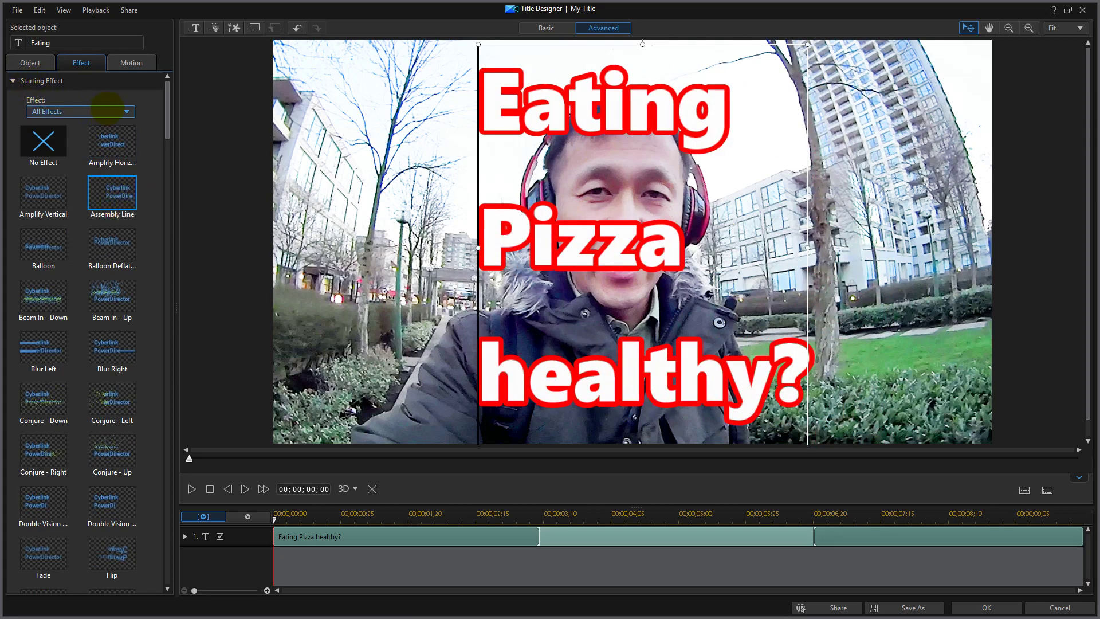
{"action": "left_click", "coordinate": [12, 81]}
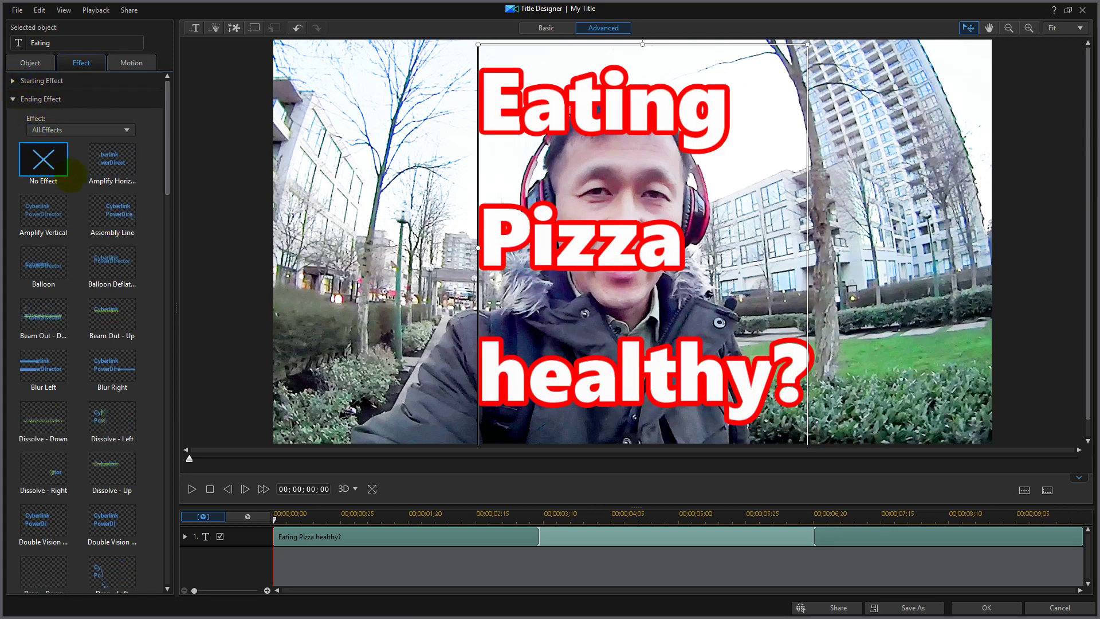
{"action": "left_click", "coordinate": [108, 260]}
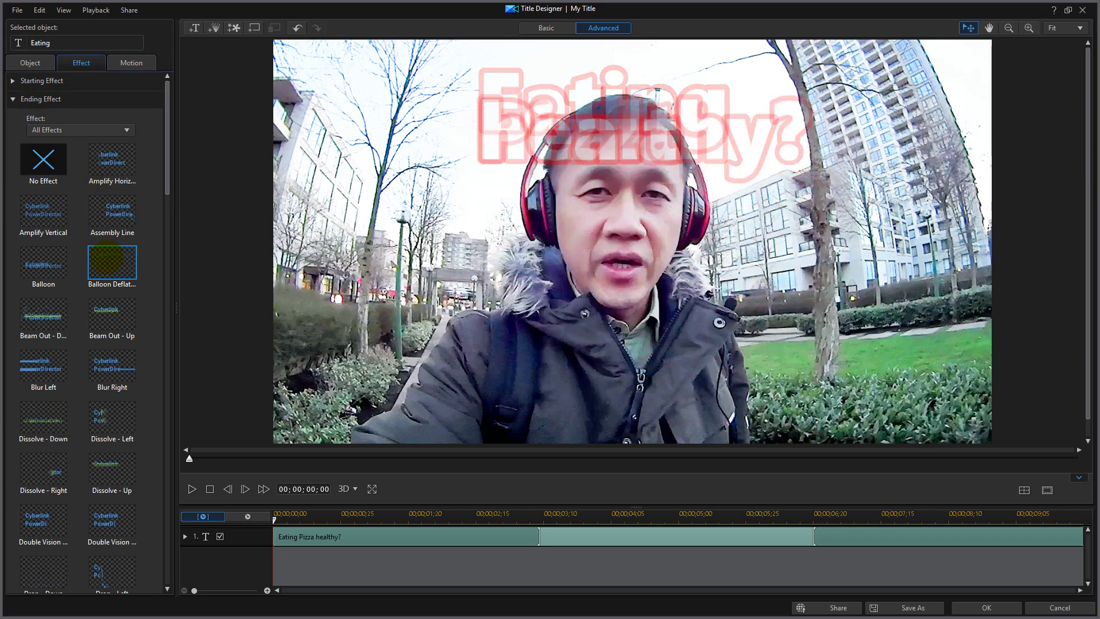
Step: Try several ending effects on the title, settle on Dissolve - Left, and apply the finished title design
{"action": "left_click", "coordinate": [43, 263]}
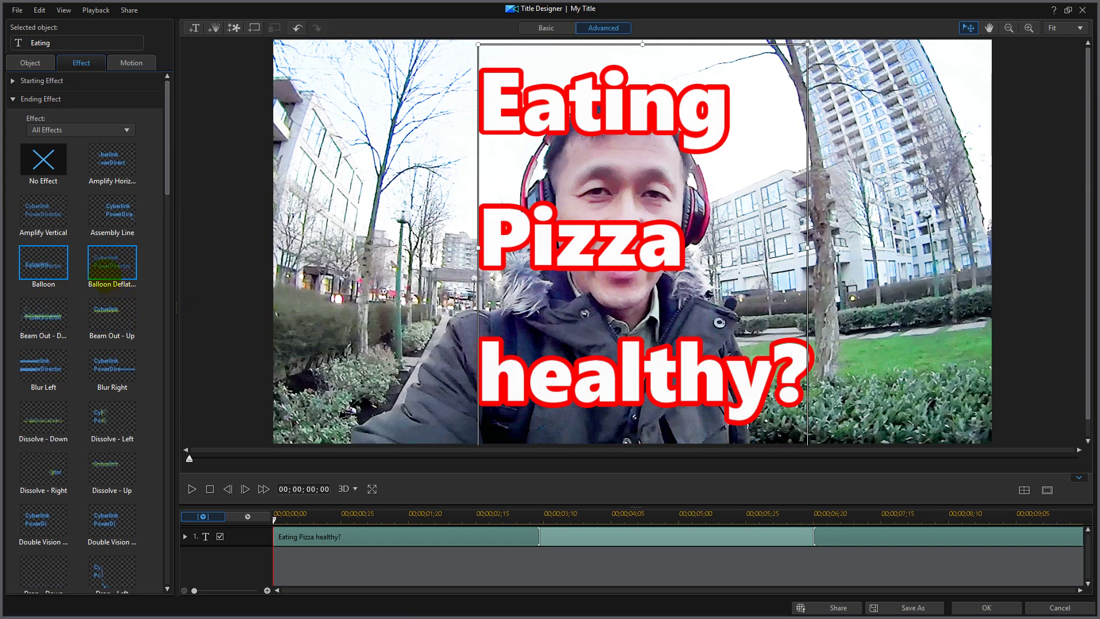
{"action": "left_click", "coordinate": [98, 333]}
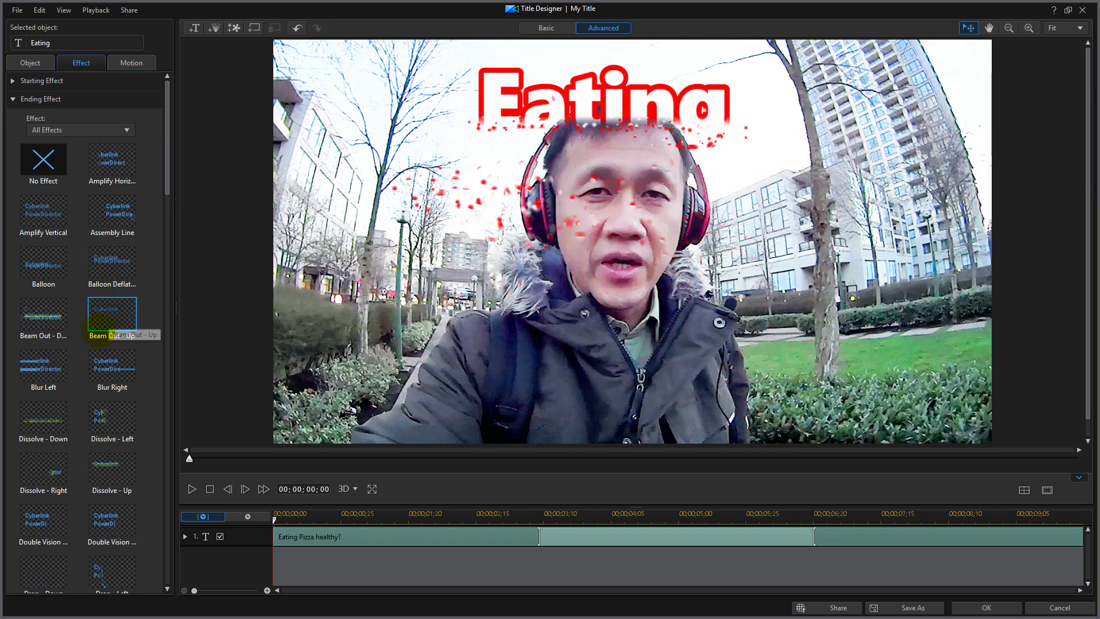
{"action": "left_click", "coordinate": [43, 367]}
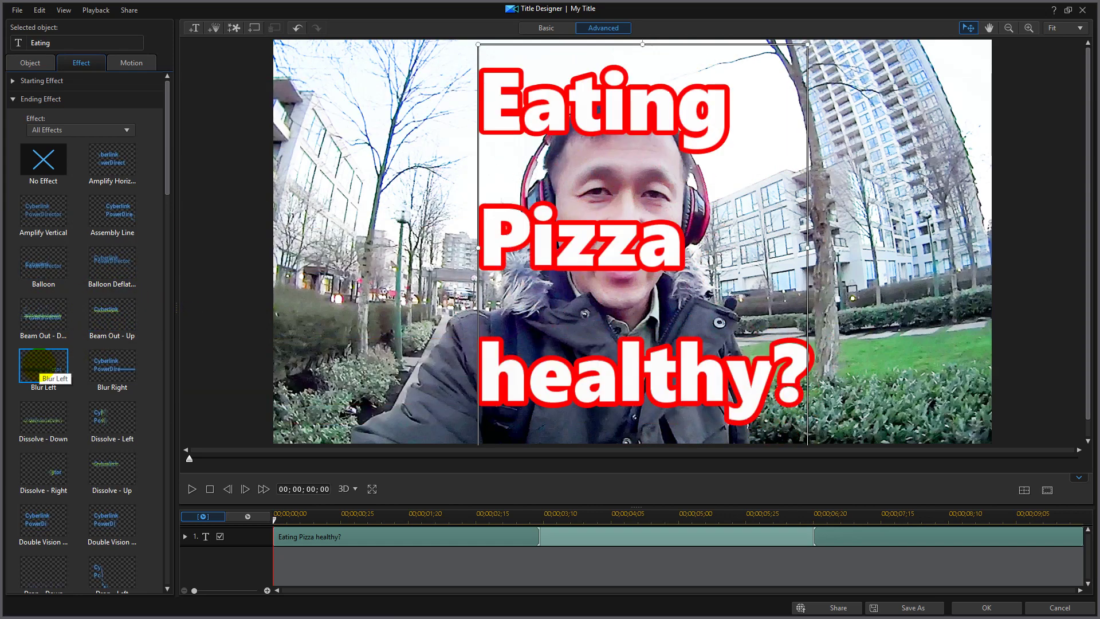
{"action": "left_click", "coordinate": [109, 370]}
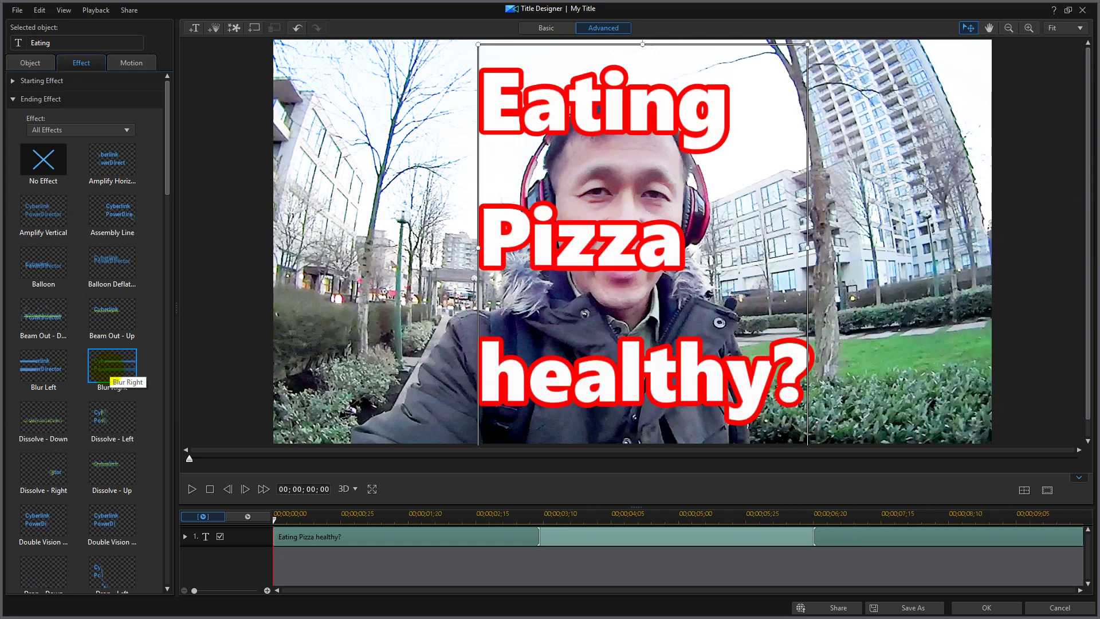
{"action": "left_click", "coordinate": [45, 416]}
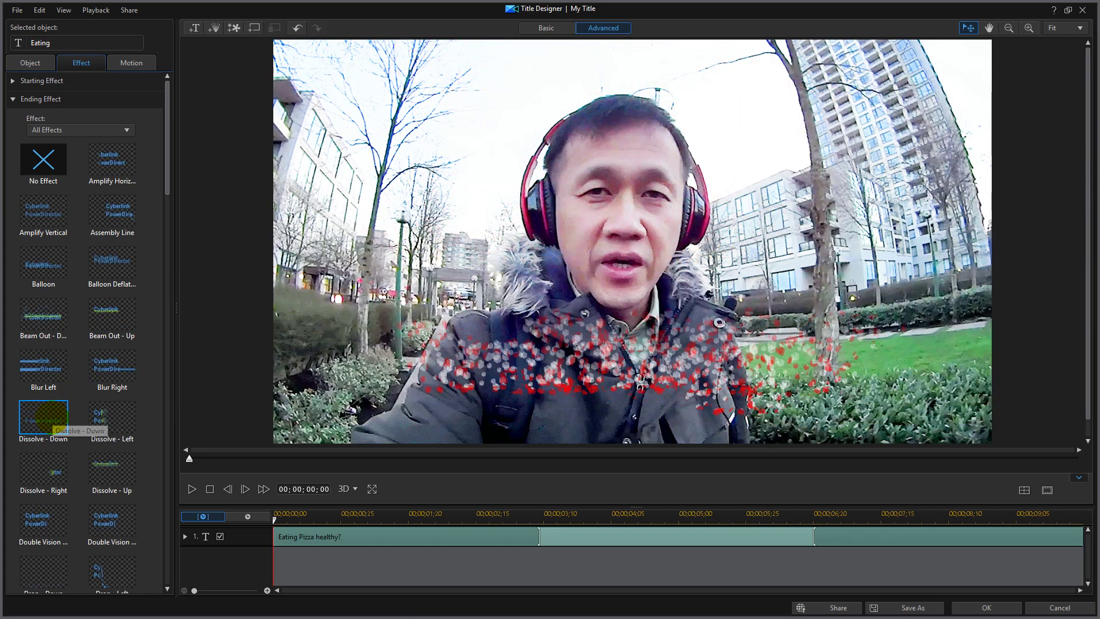
{"action": "left_click", "coordinate": [99, 420]}
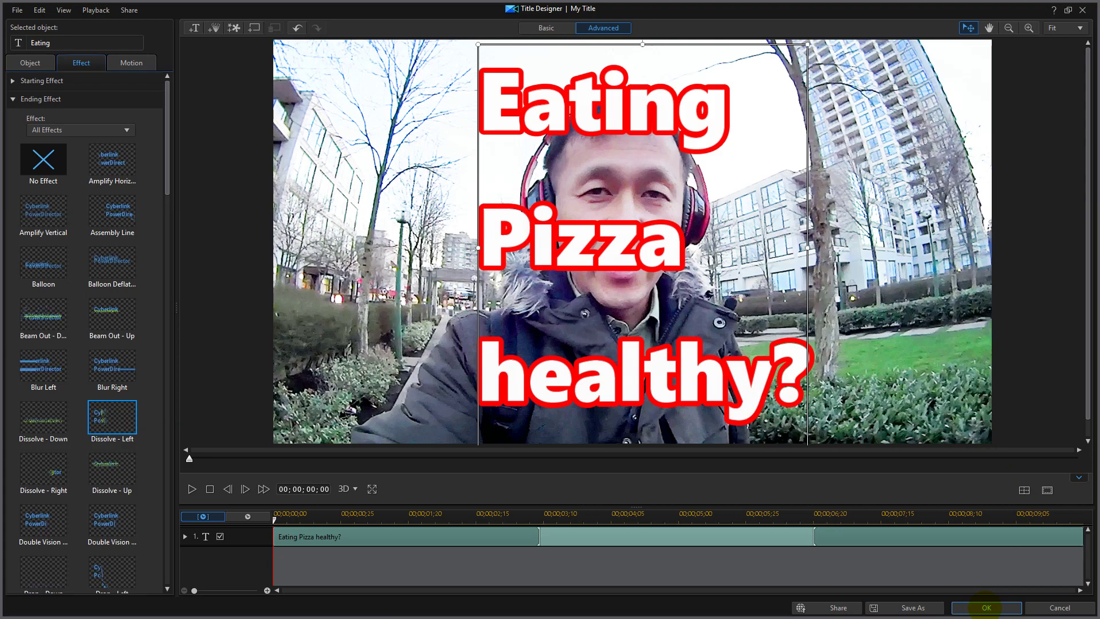
{"action": "left_click", "coordinate": [986, 608]}
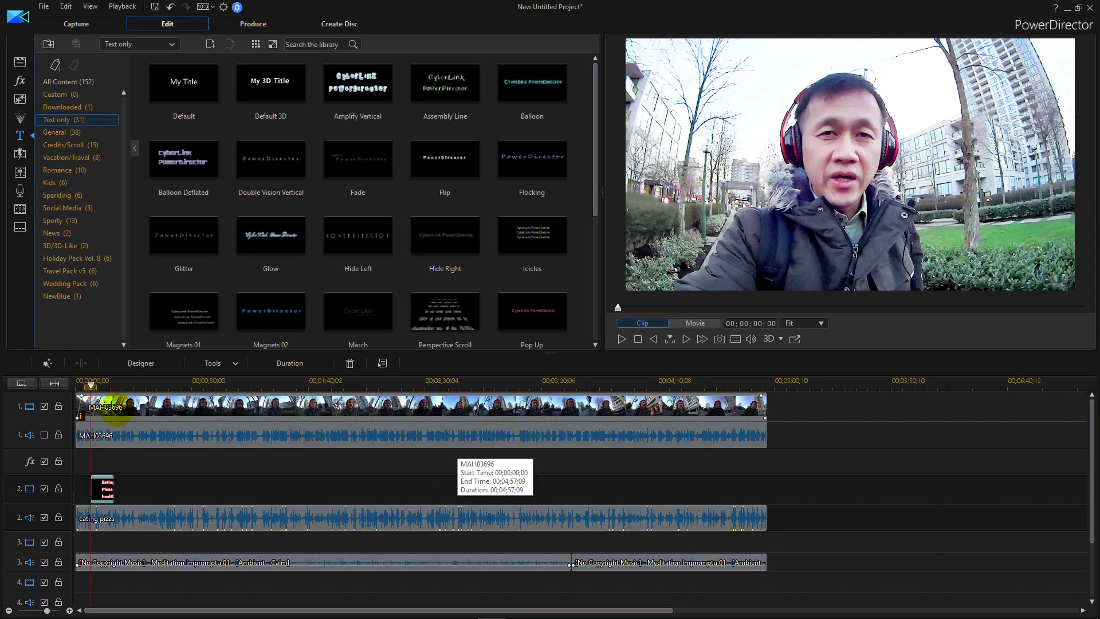
Step: Replace the note in Notepad with "Ok, let's take a look." and return to PowerDirector
{"action": "key", "text": "alt+Tab"}
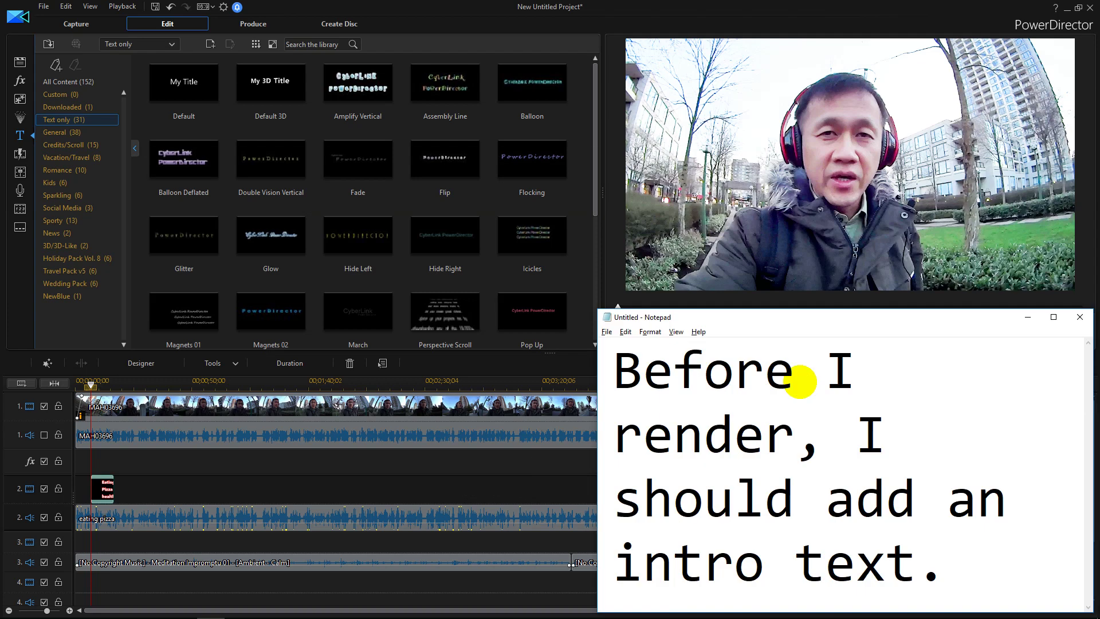
{"action": "key", "text": "ctrl+a"}
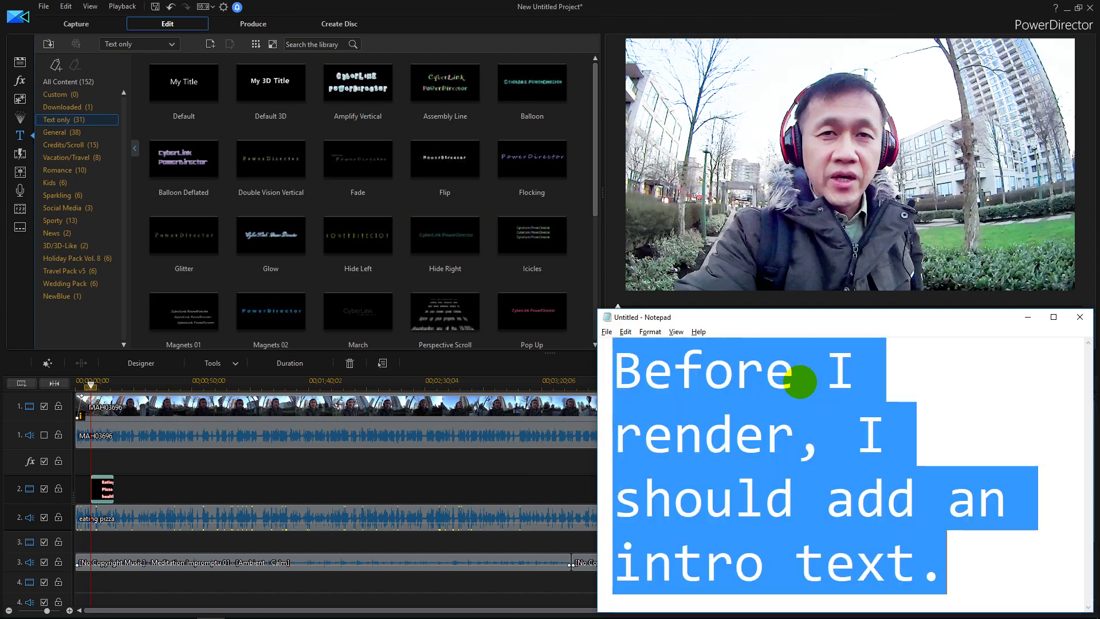
{"action": "type", "text": "Ok, let's "}
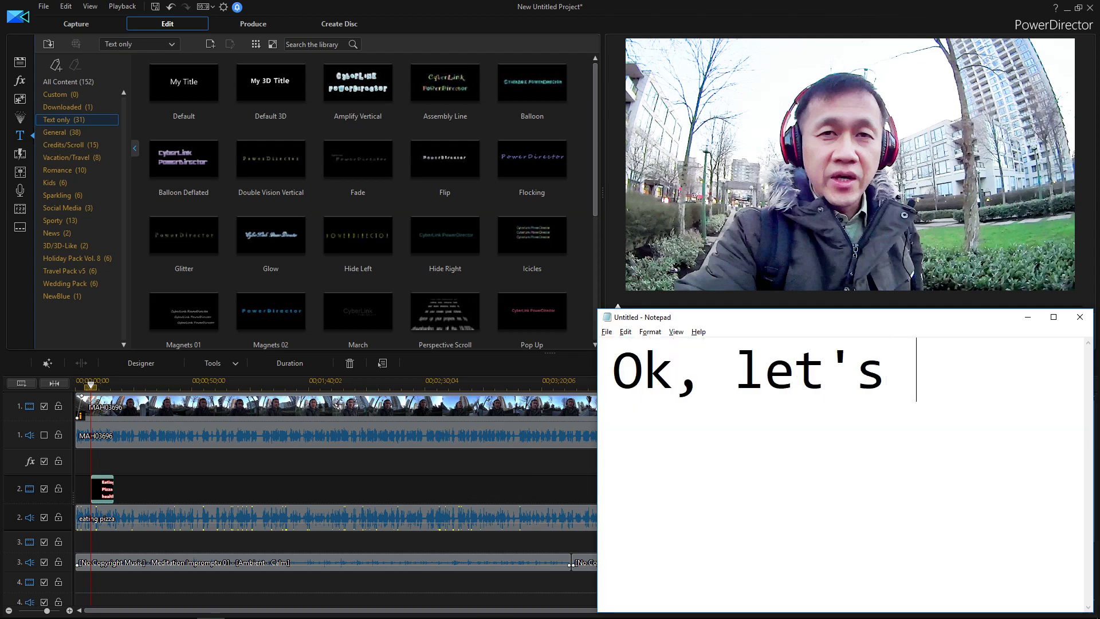
{"action": "type", "text": "take a look."}
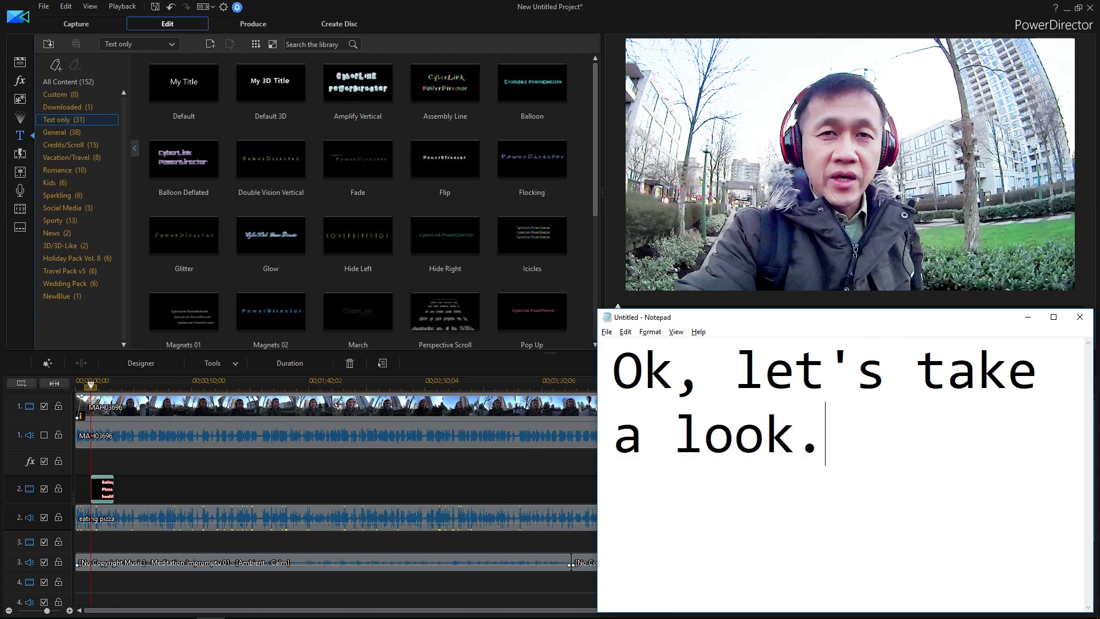
{"action": "key", "text": "alt+Tab"}
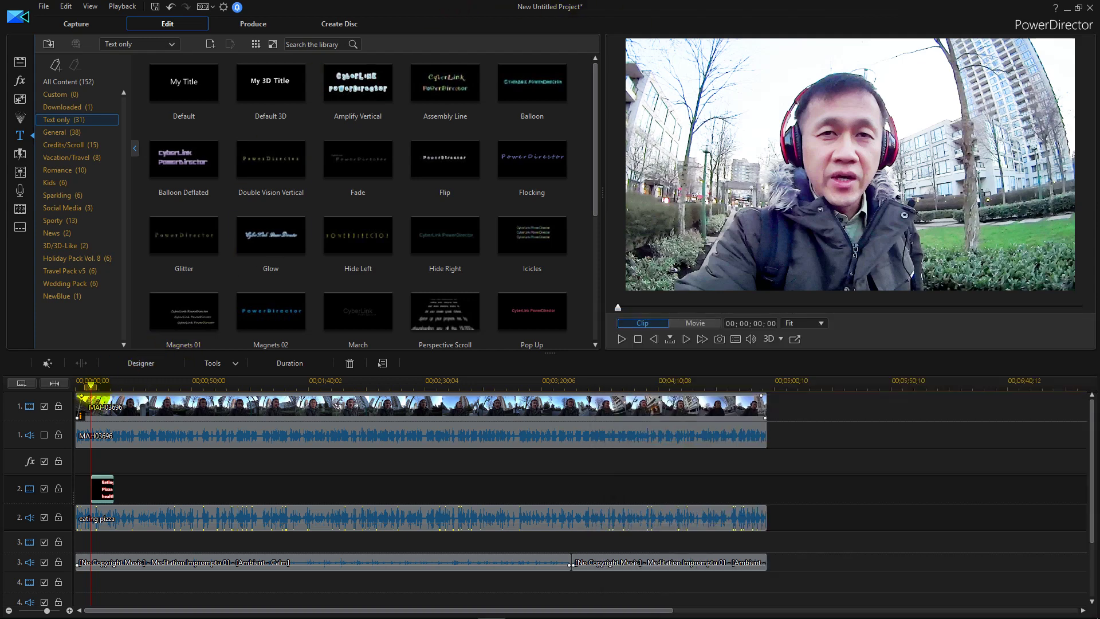
Step: Play the movie from the beginning through the end of the intro title to review its animation
{"action": "left_click", "coordinate": [78, 381]}
{"action": "key", "text": "space"}
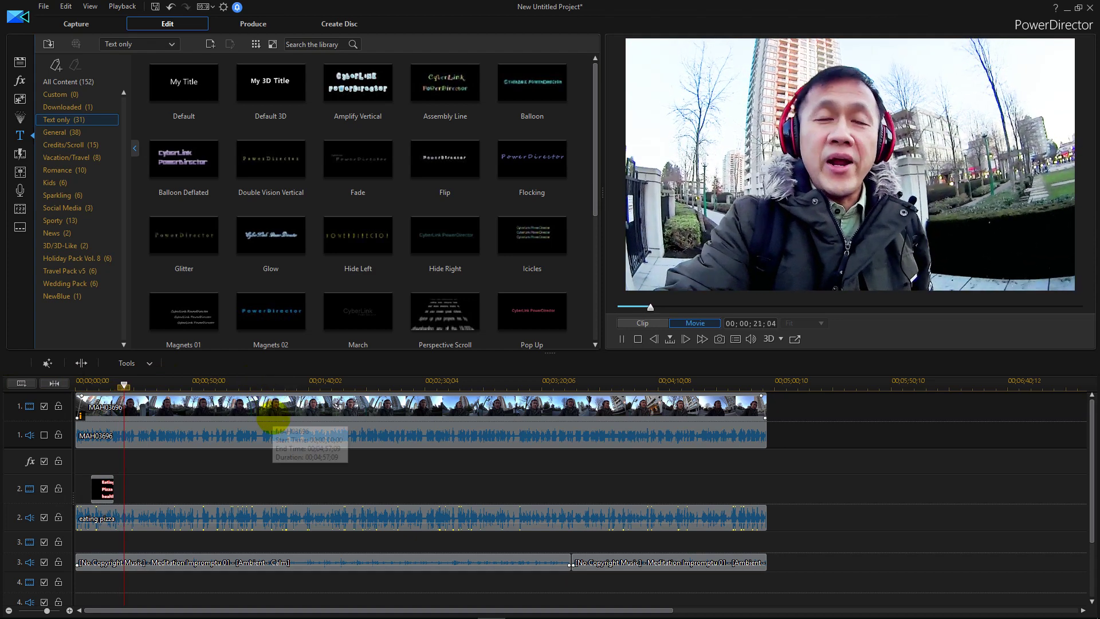
{"action": "key", "text": "space"}
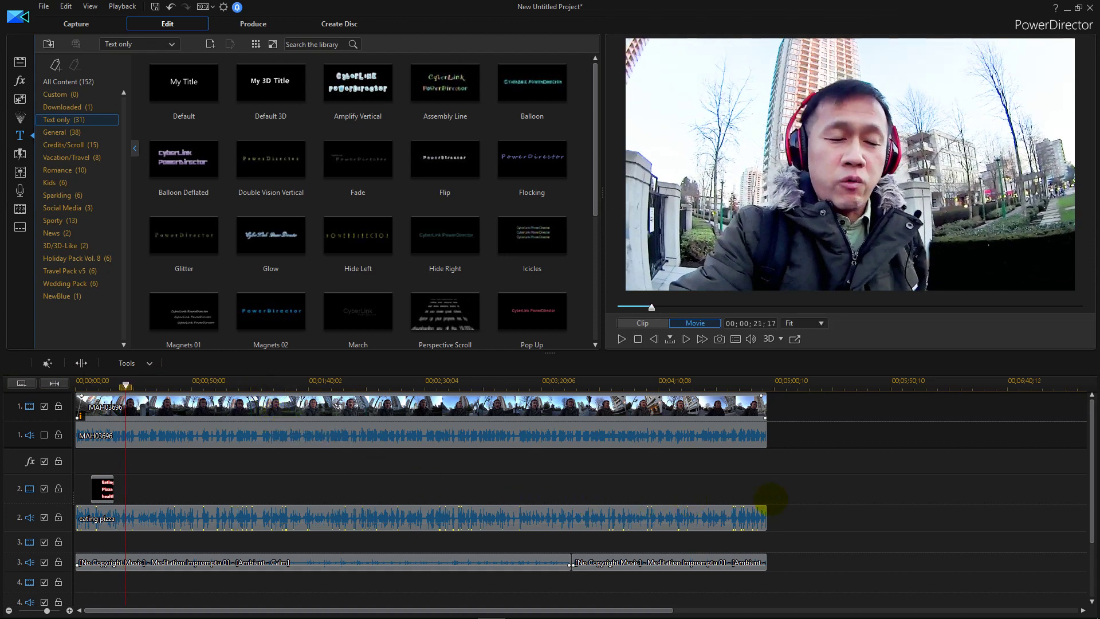
Step: In Notepad, replace the note with "ok. looking nice. now, I want to add a bit of"
{"action": "key", "text": "alt+Tab"}
{"action": "key", "text": "ctrl+a"}
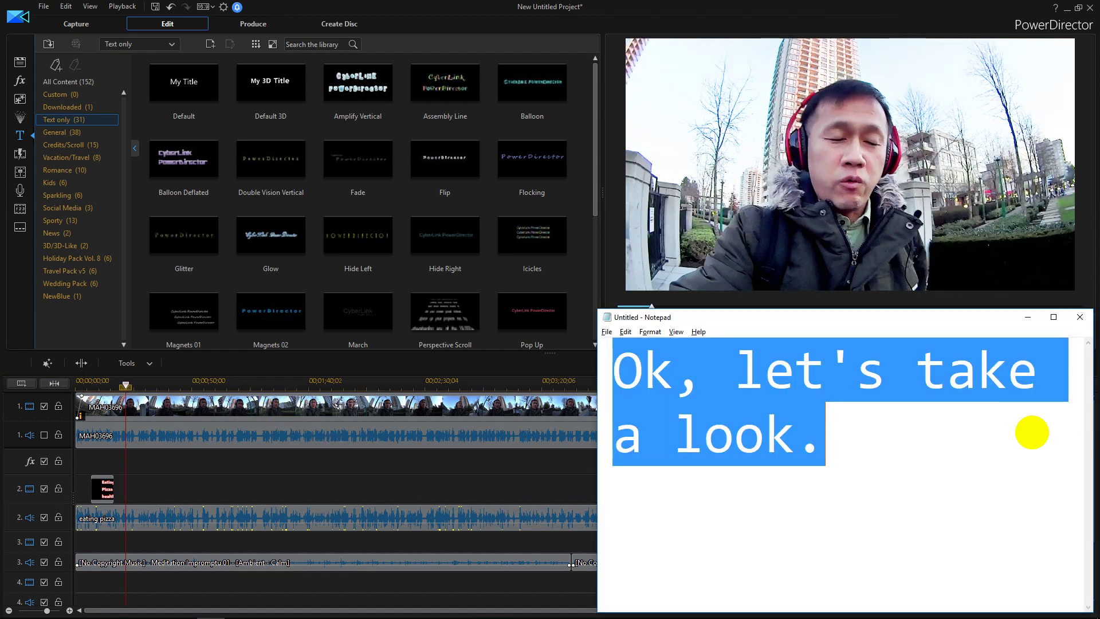
{"action": "type", "text": "ok. look"}
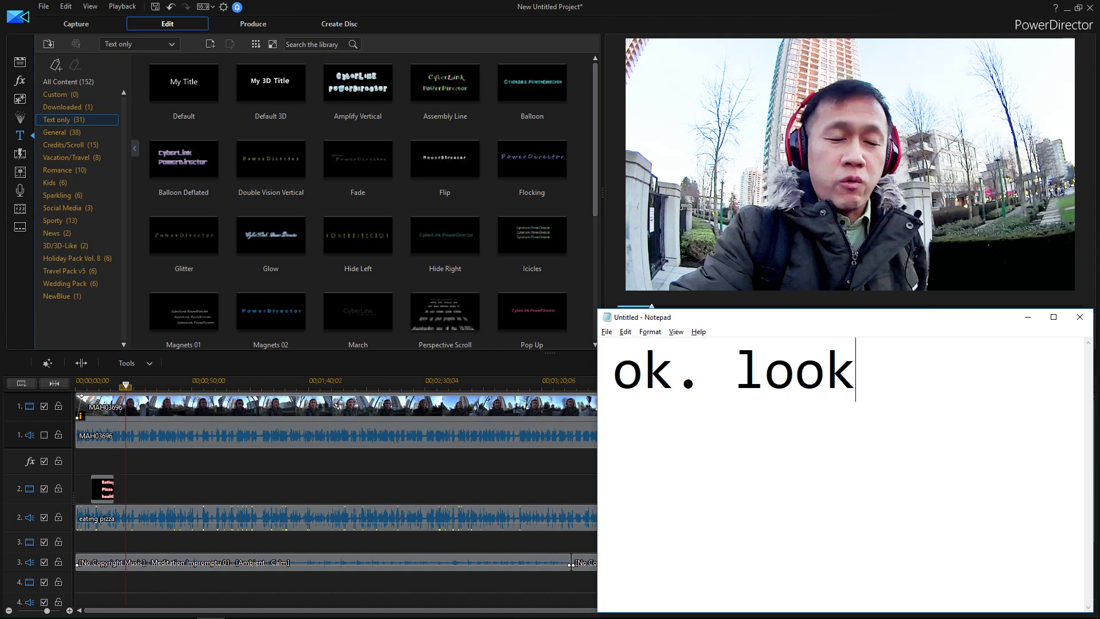
{"action": "type", "text": "ing nice."}
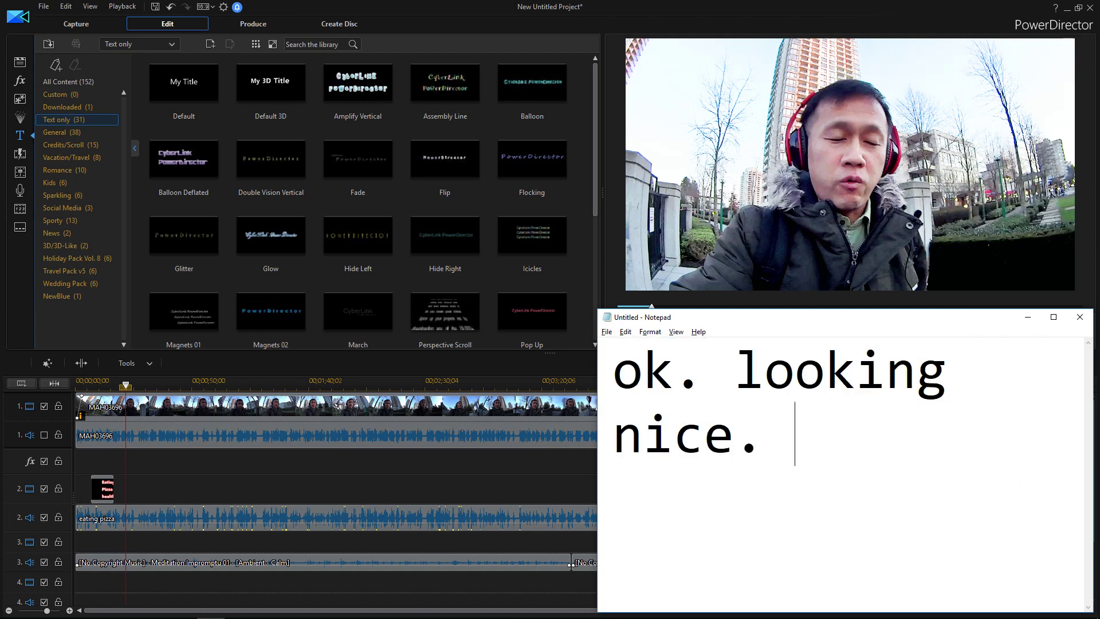
{"action": "type", "text": " now, I want to "}
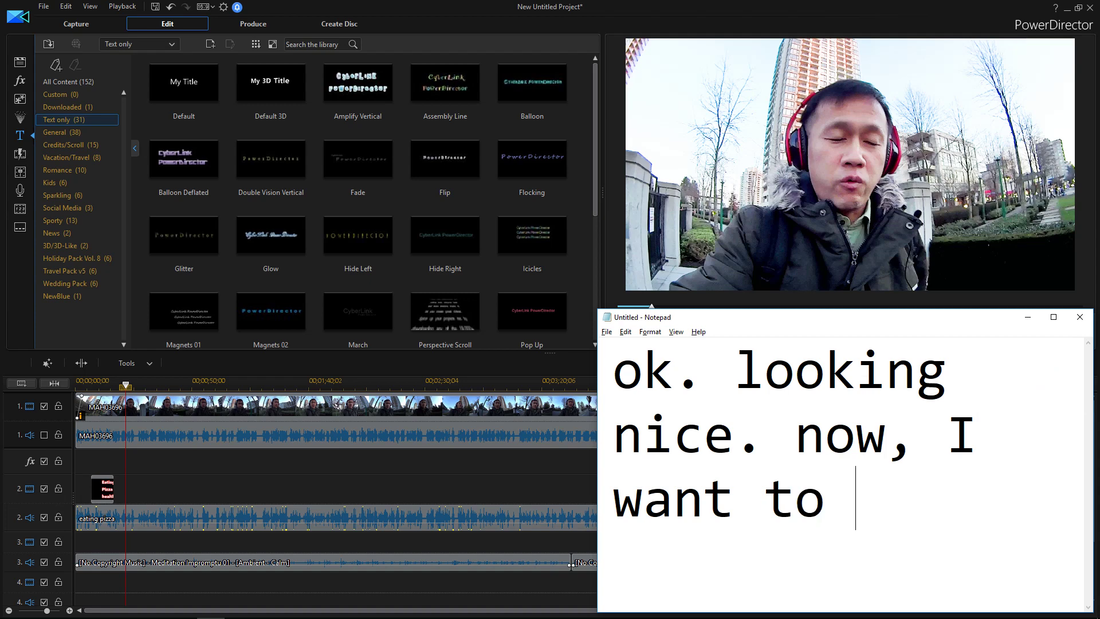
{"action": "type", "text": "add a bit of"}
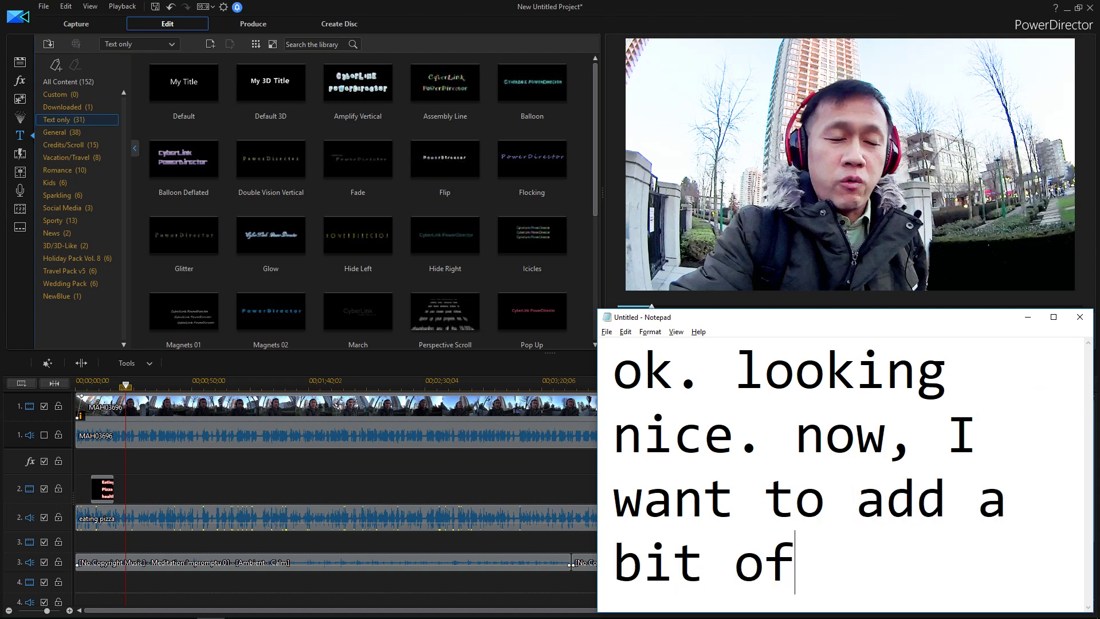
Step: Continue the note with "speical effect at the beginning, so it's a little more fun to look at the video." and return to PowerDirector
{"action": "type", "text": " speical effe"}
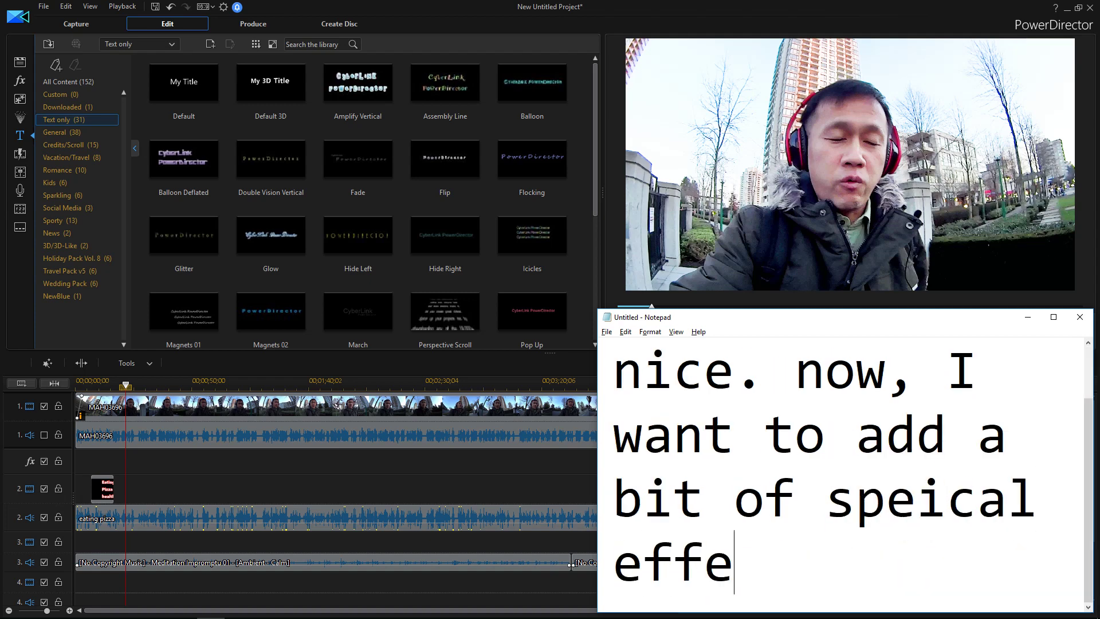
{"action": "type", "text": "ct at the beg"}
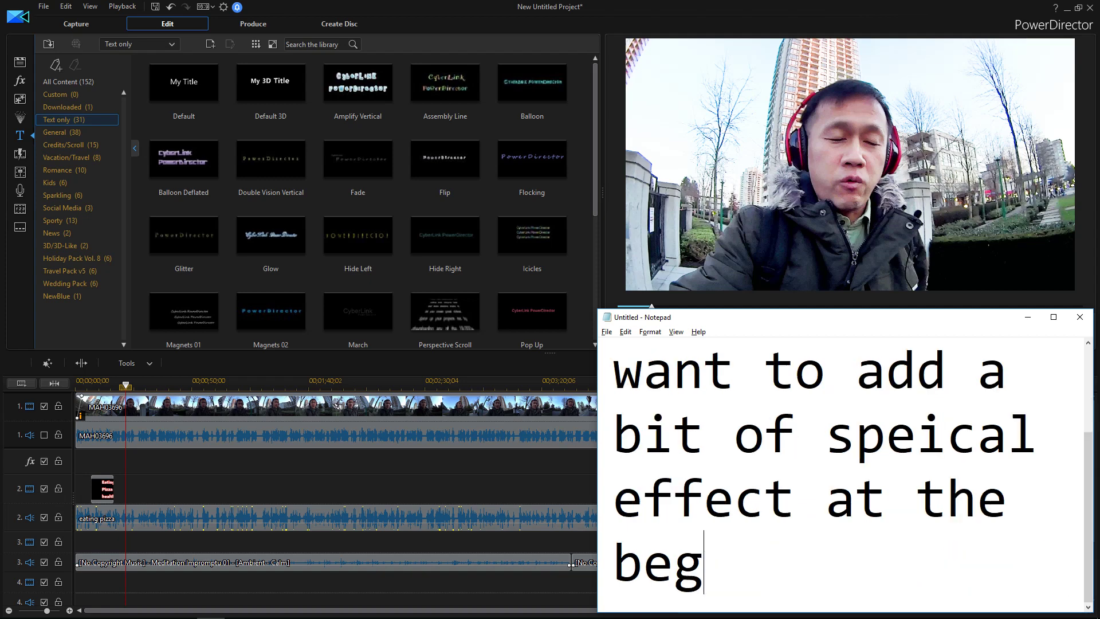
{"action": "type", "text": "inning, so i"}
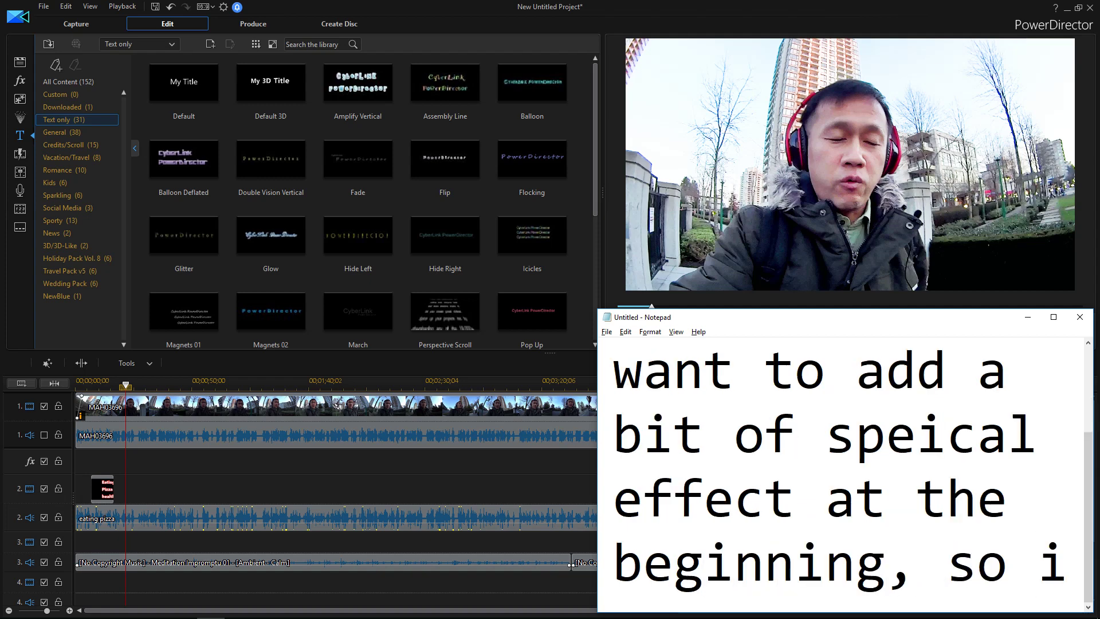
{"action": "type", "text": "t's a little "}
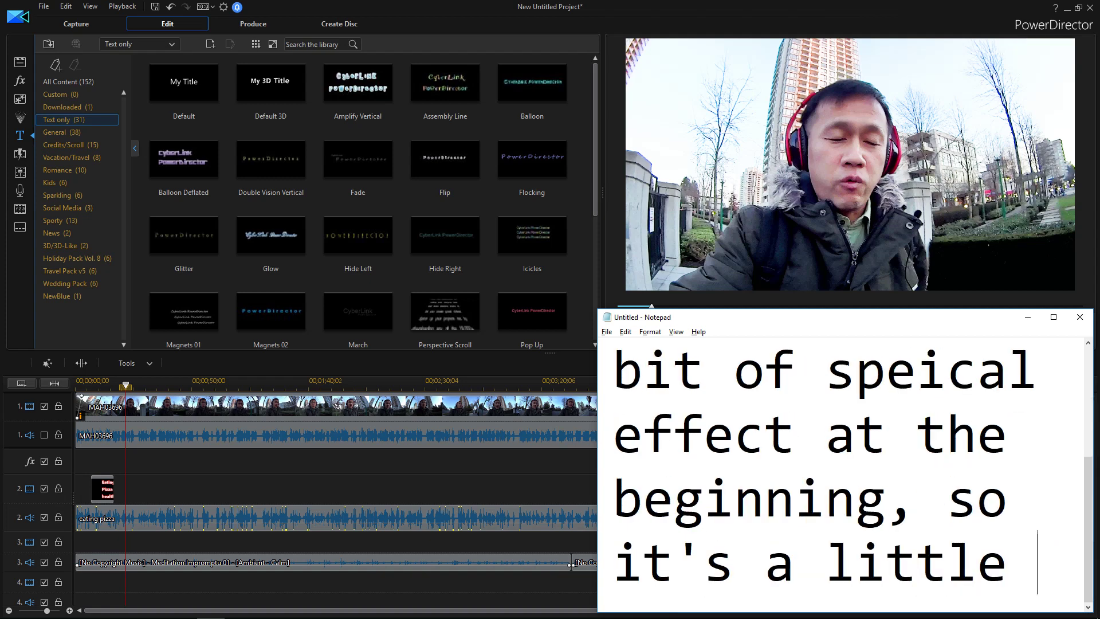
{"action": "type", "text": "bi"}
{"action": "key", "text": "BackSpace"}
{"action": "key", "text": "BackSpace"}
{"action": "type", "text": "more fun"}
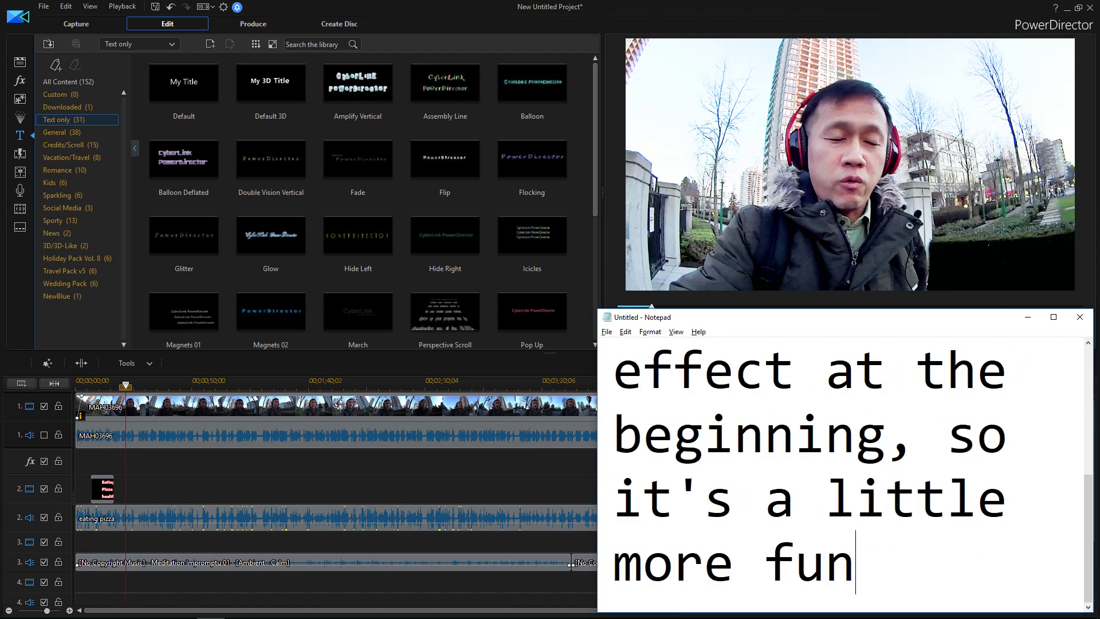
{"action": "type", "text": " to look at the video"}
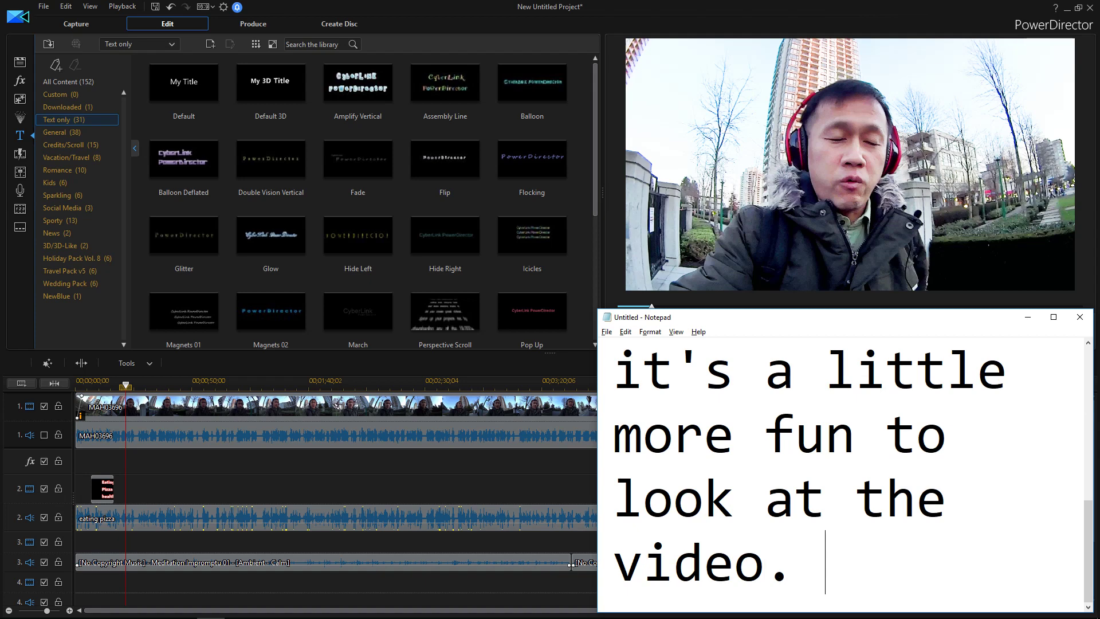
{"action": "type", "text": "."}
{"action": "left_click", "coordinate": [416, 5]}
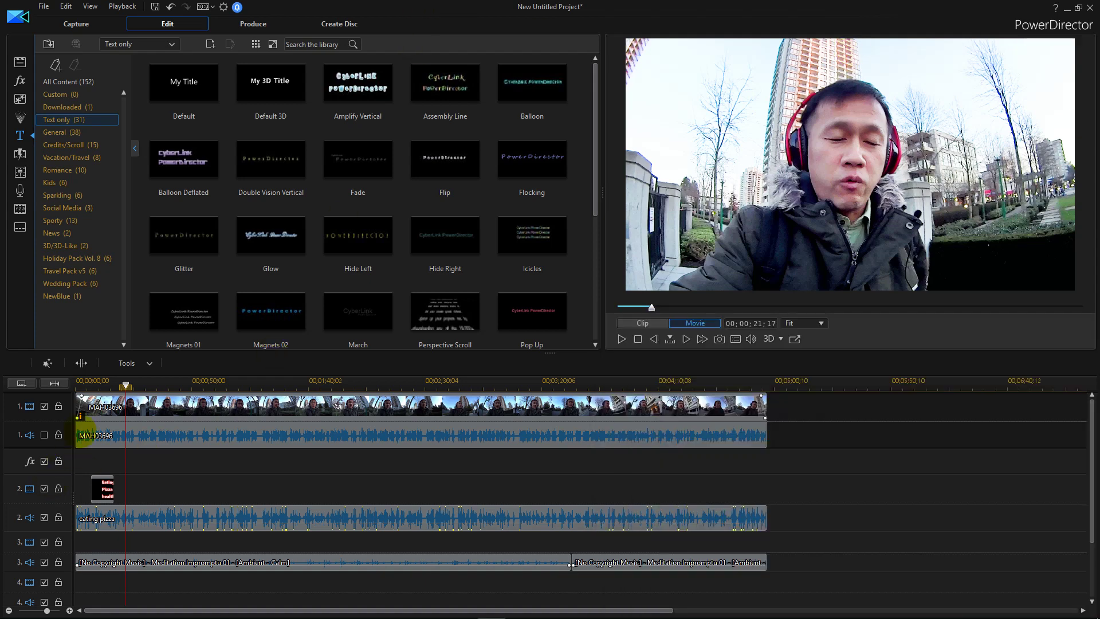
Step: Play the opening seconds before the title on an enlarged timeline to look for a spot for the special effect
{"action": "left_click", "coordinate": [95, 382]}
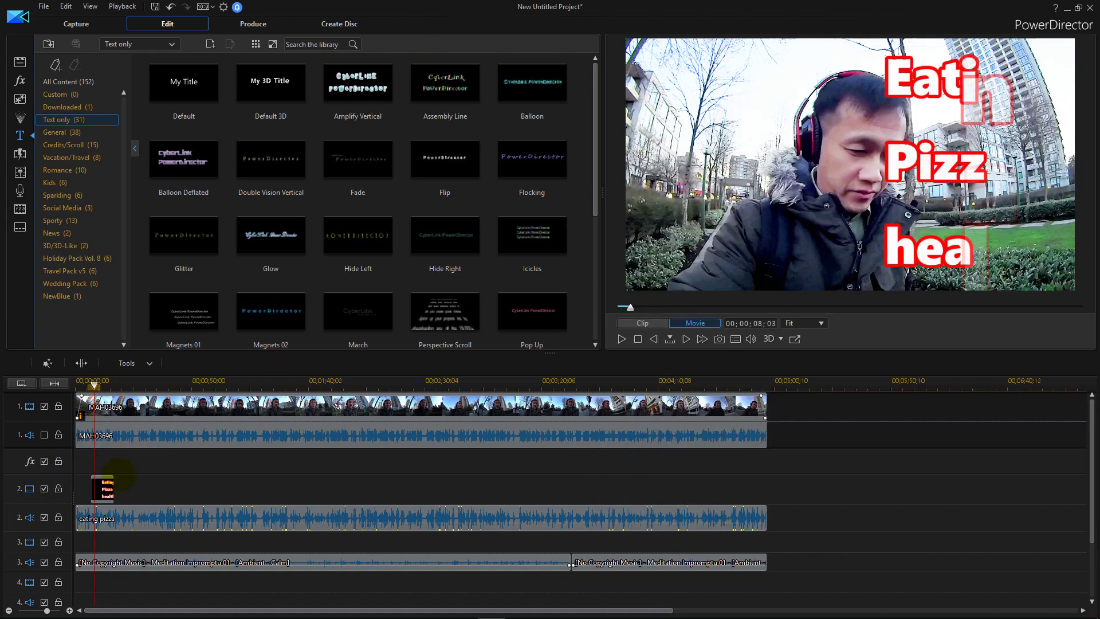
{"action": "left_click", "coordinate": [69, 610]}
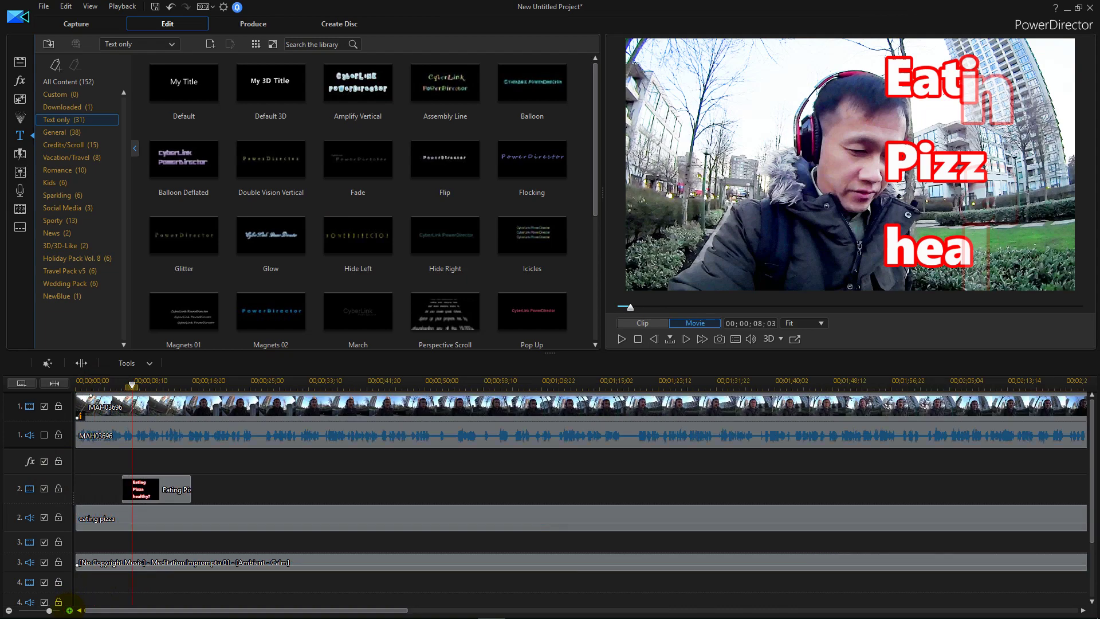
{"action": "left_click", "coordinate": [69, 610]}
{"action": "left_click", "coordinate": [108, 383]}
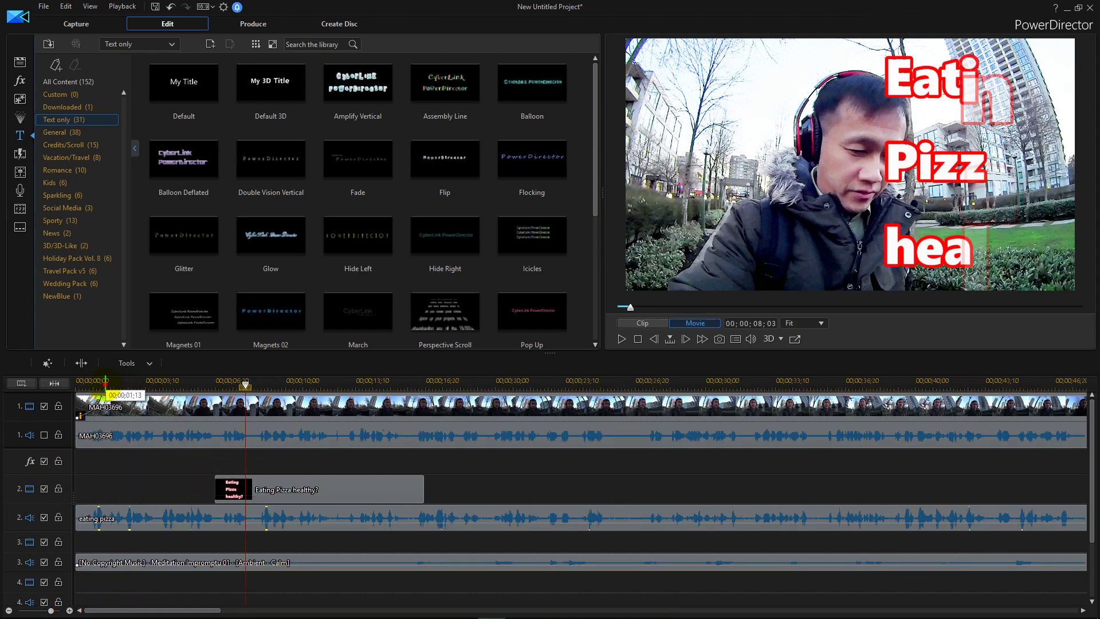
{"action": "key", "text": "space"}
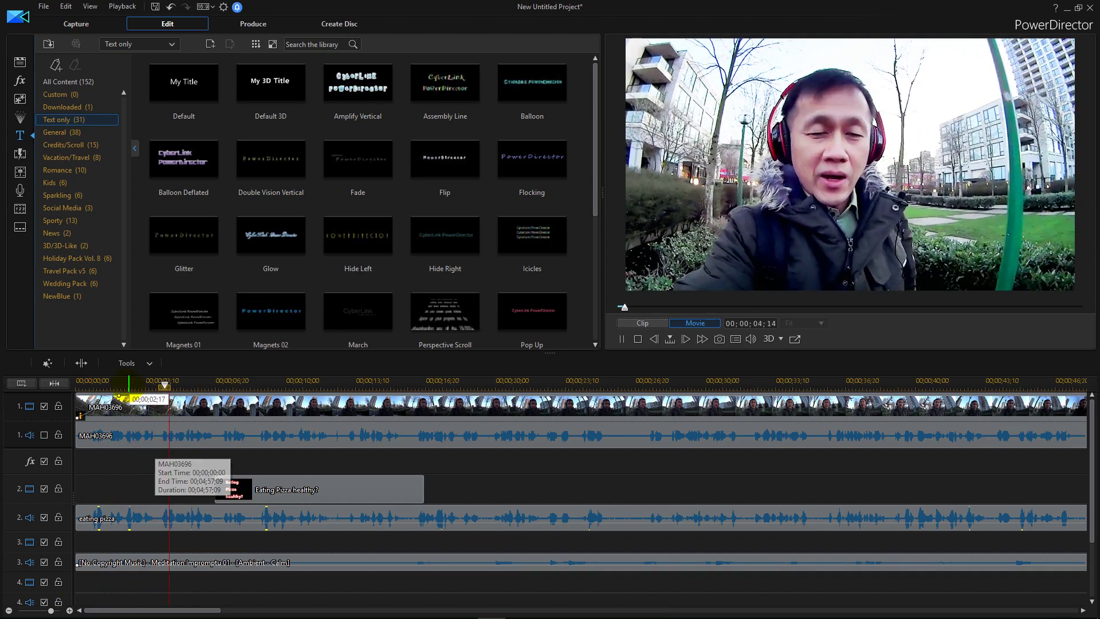
{"action": "key", "text": "space"}
Step: Split the vlog clip together with its audio and music tracks at 00;00;02;12
{"action": "left_click", "coordinate": [125, 382]}
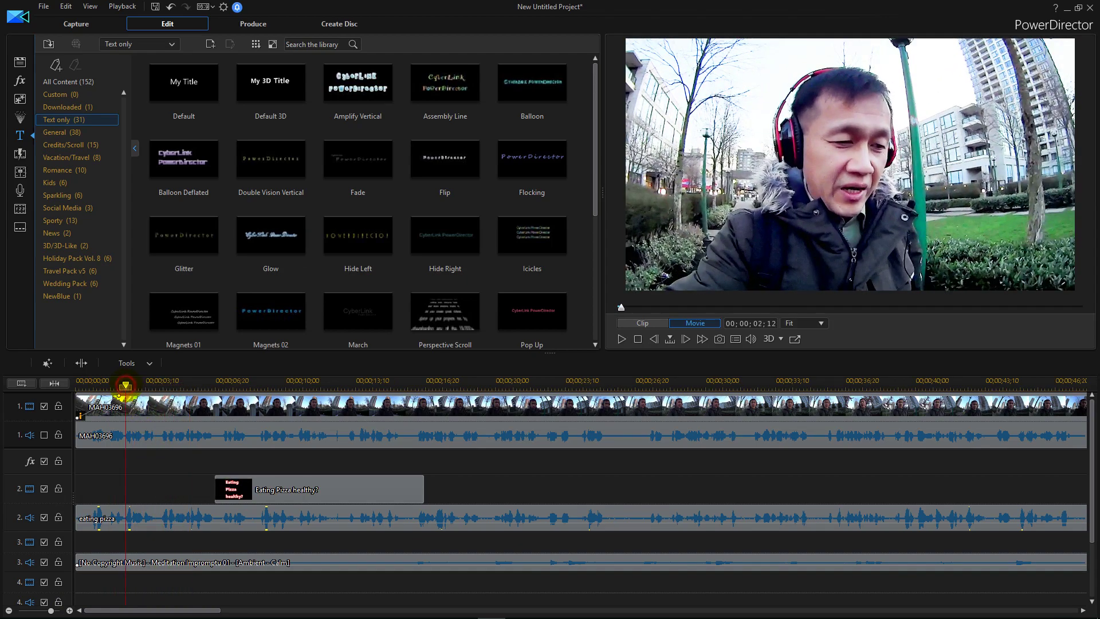
{"action": "key", "text": "space"}
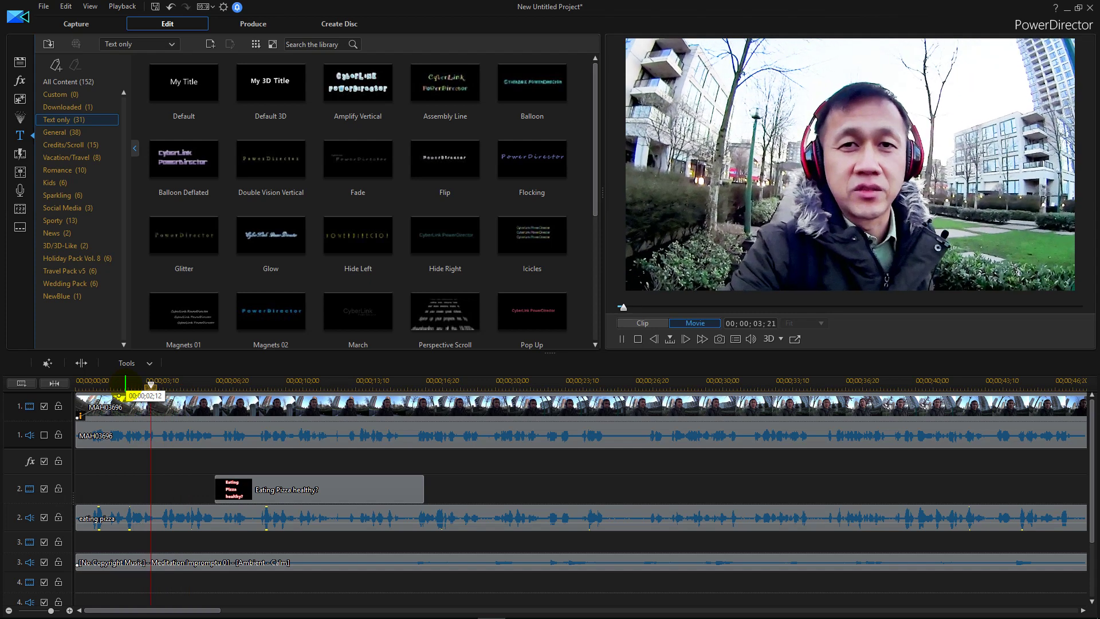
{"action": "left_click", "coordinate": [125, 383]}
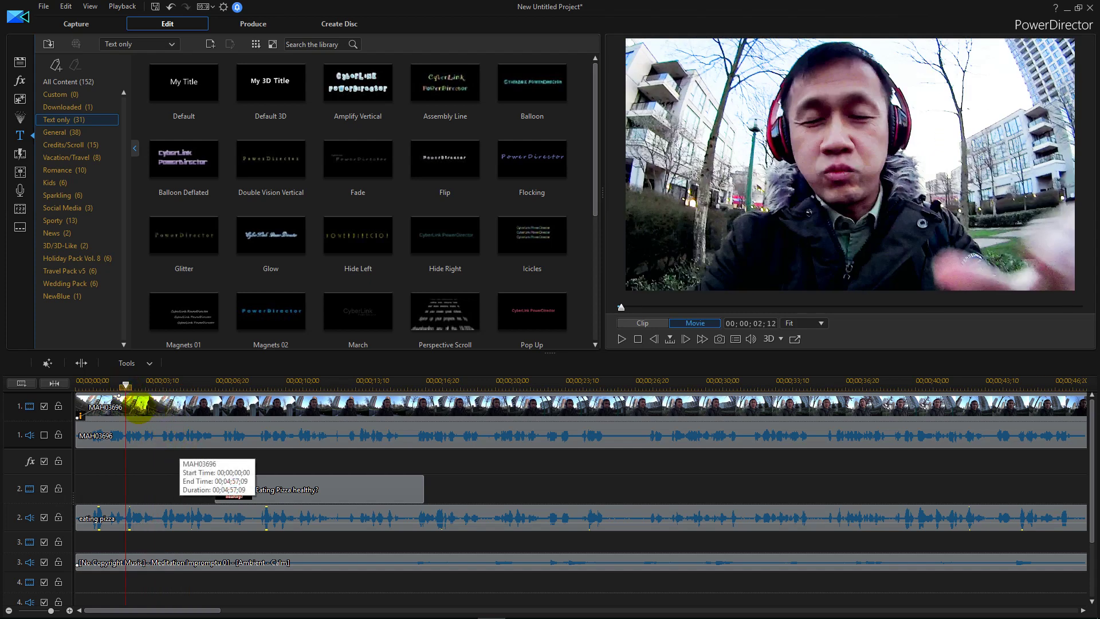
{"action": "left_click", "coordinate": [137, 409]}
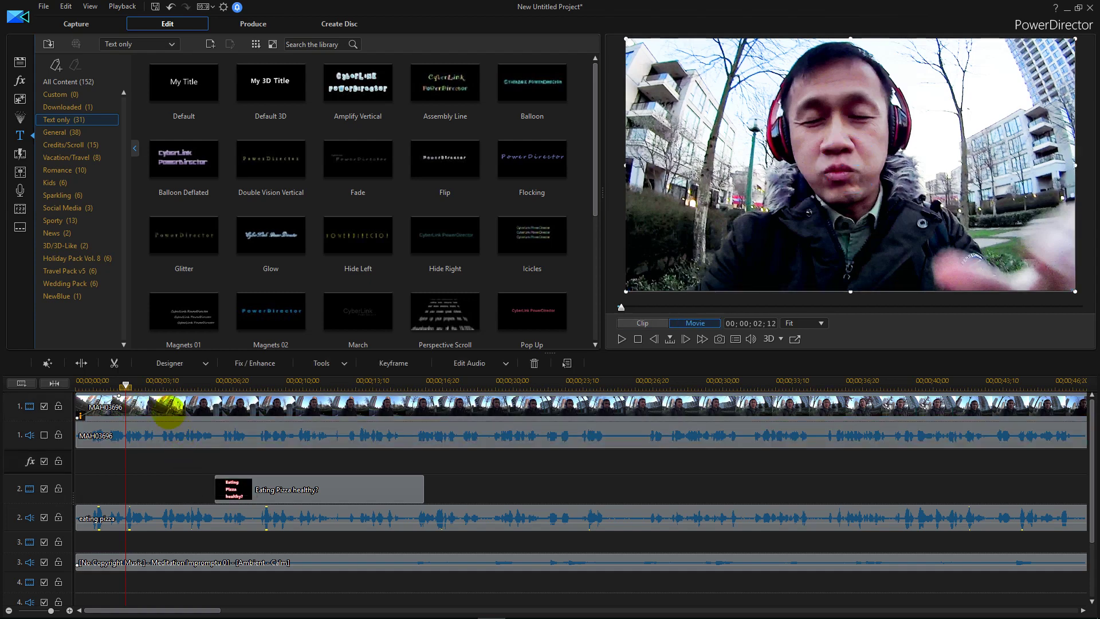
{"action": "key", "text": "ctrl+t"}
Step: Find the end of the effect segment by playback and split the vlog, audio and music tracks at 00;00;03;23
{"action": "left_click", "coordinate": [147, 384]}
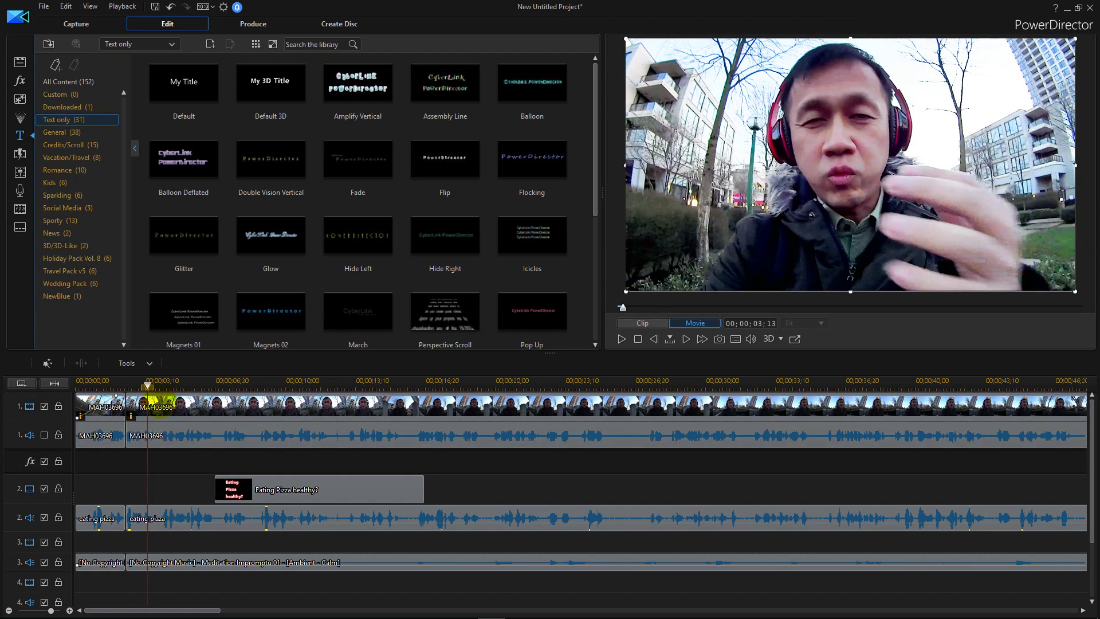
{"action": "key", "text": "space"}
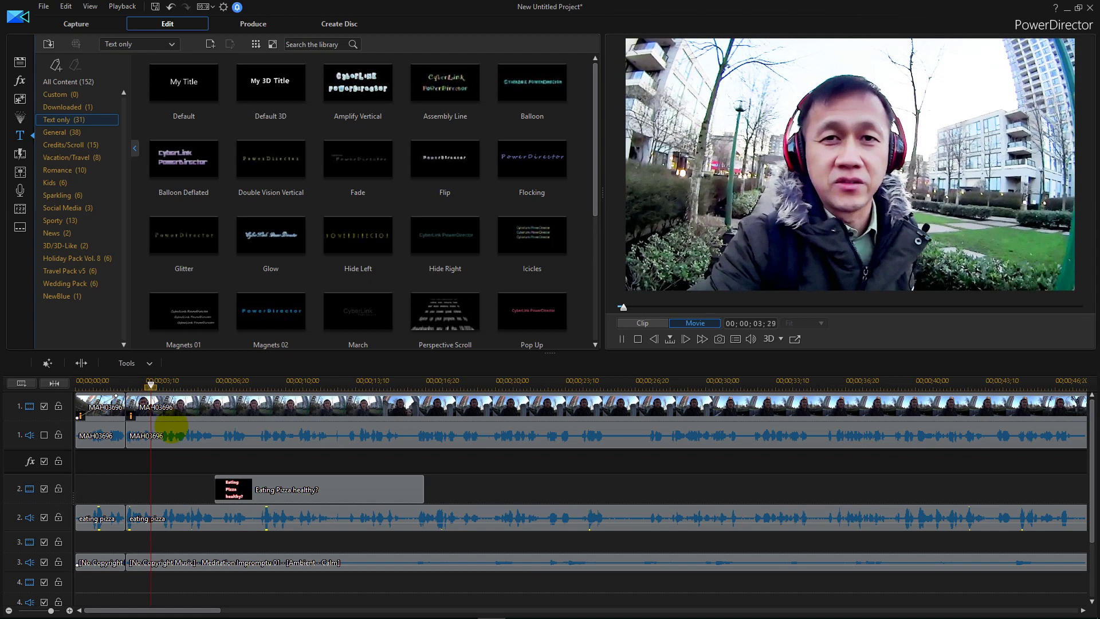
{"action": "key", "text": "space"}
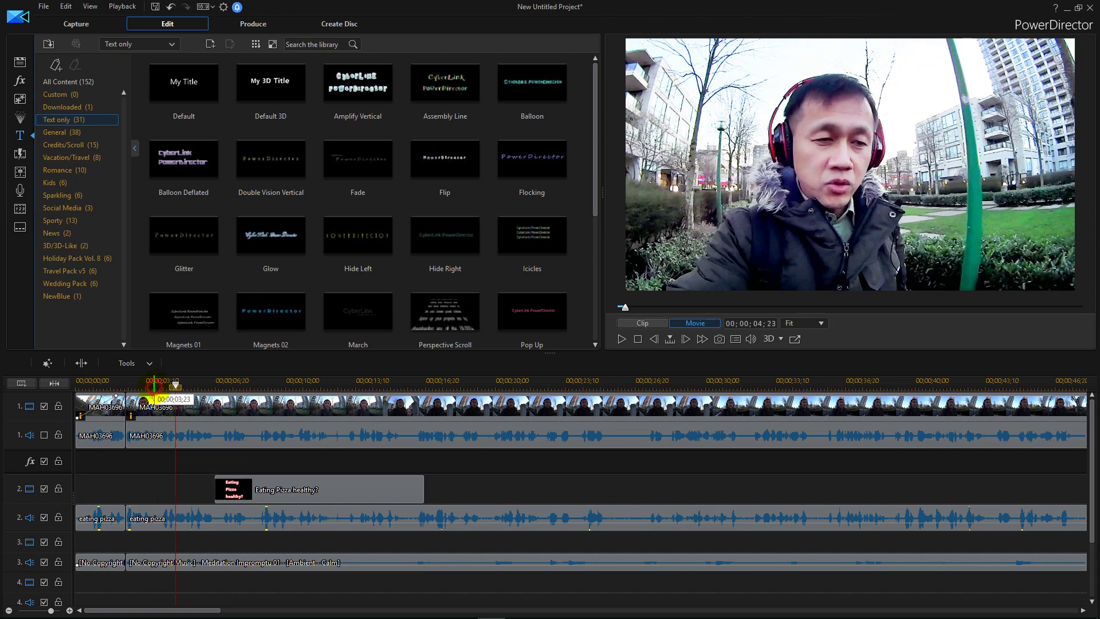
{"action": "left_click", "coordinate": [153, 385]}
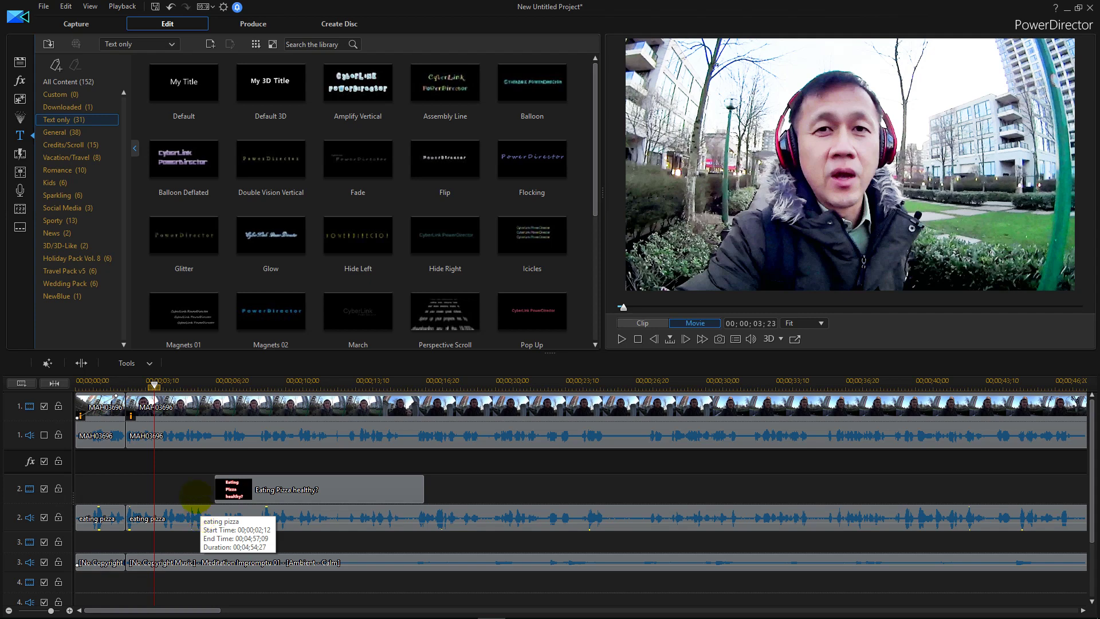
{"action": "key", "text": "ctrl+t"}
Step: Apply the BorisFX BCC Film Damage effect to the short vlog segment starting at 00;00;02;12 and play it back
{"action": "left_click", "coordinate": [142, 404]}
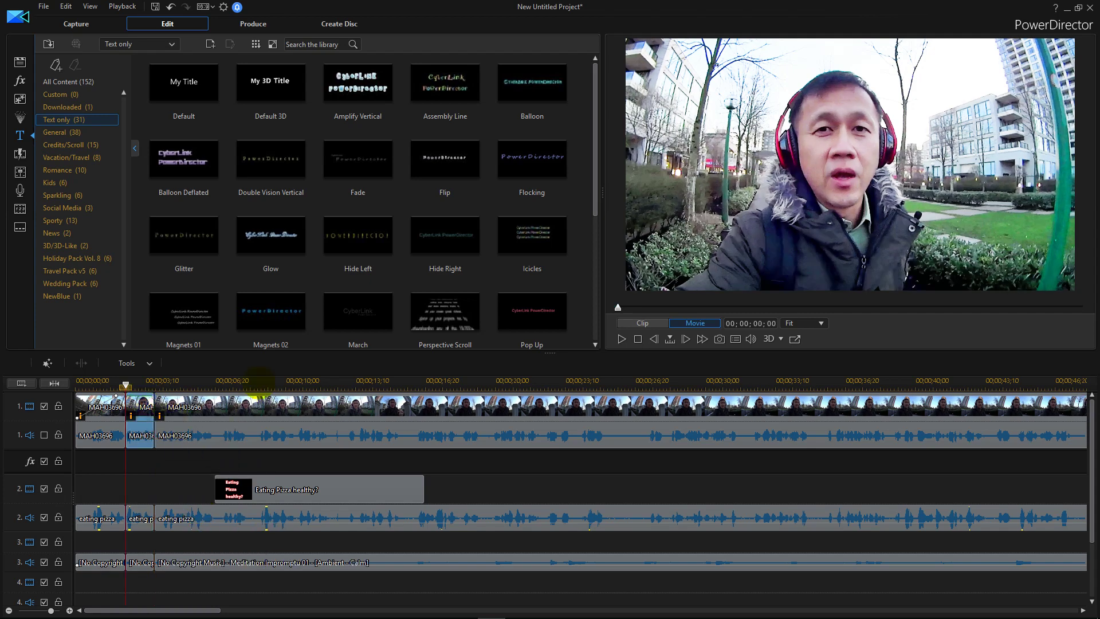
{"action": "left_click", "coordinate": [256, 404]}
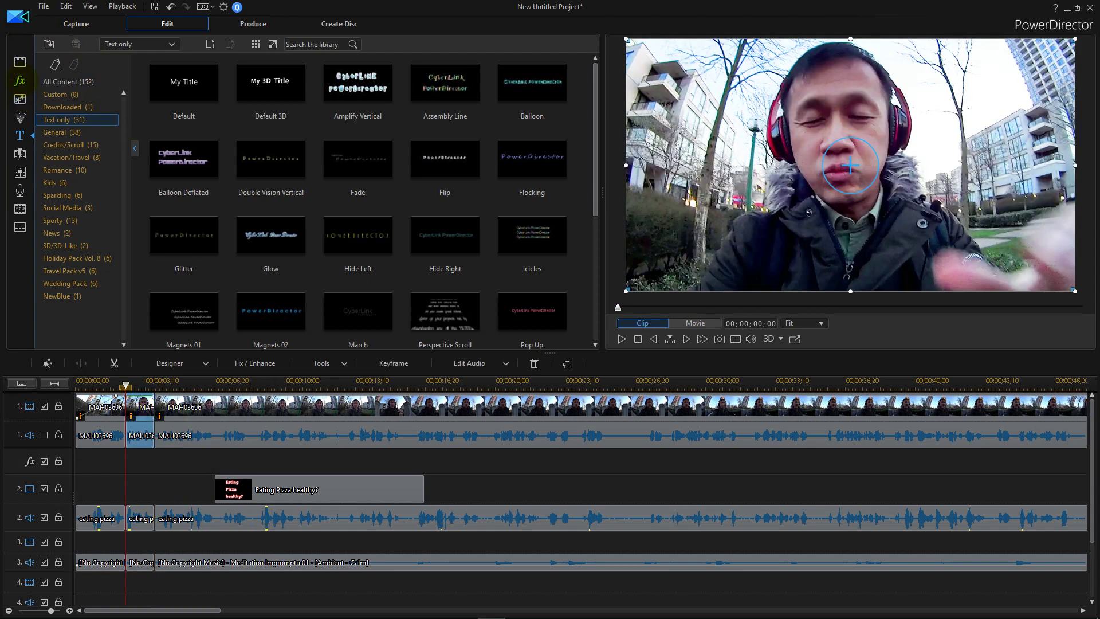
{"action": "left_click", "coordinate": [20, 80]}
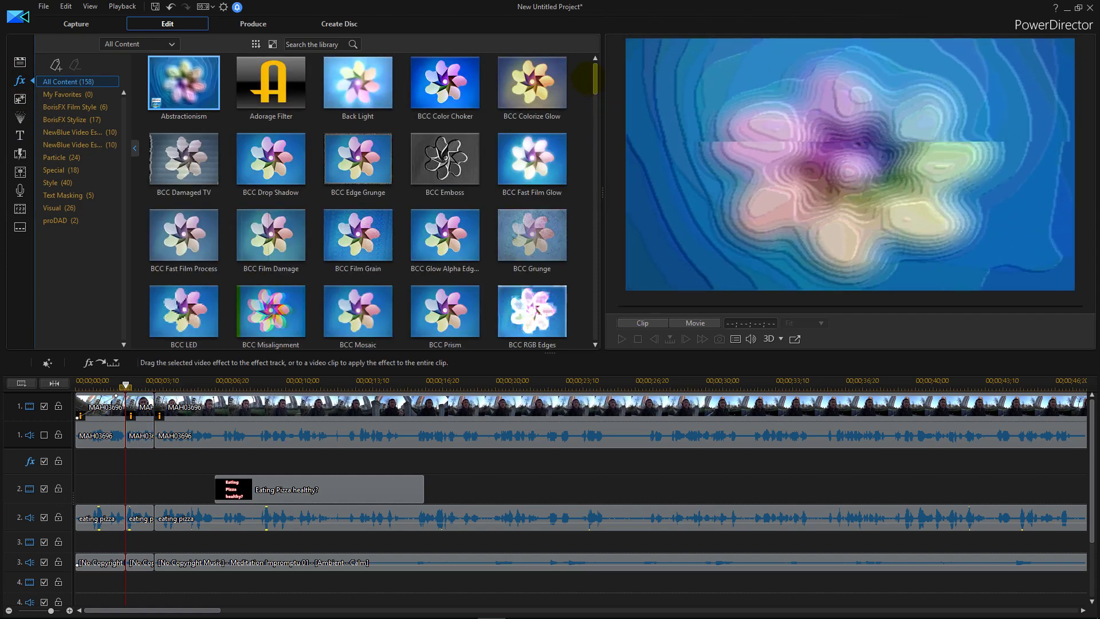
{"action": "left_click", "coordinate": [68, 94]}
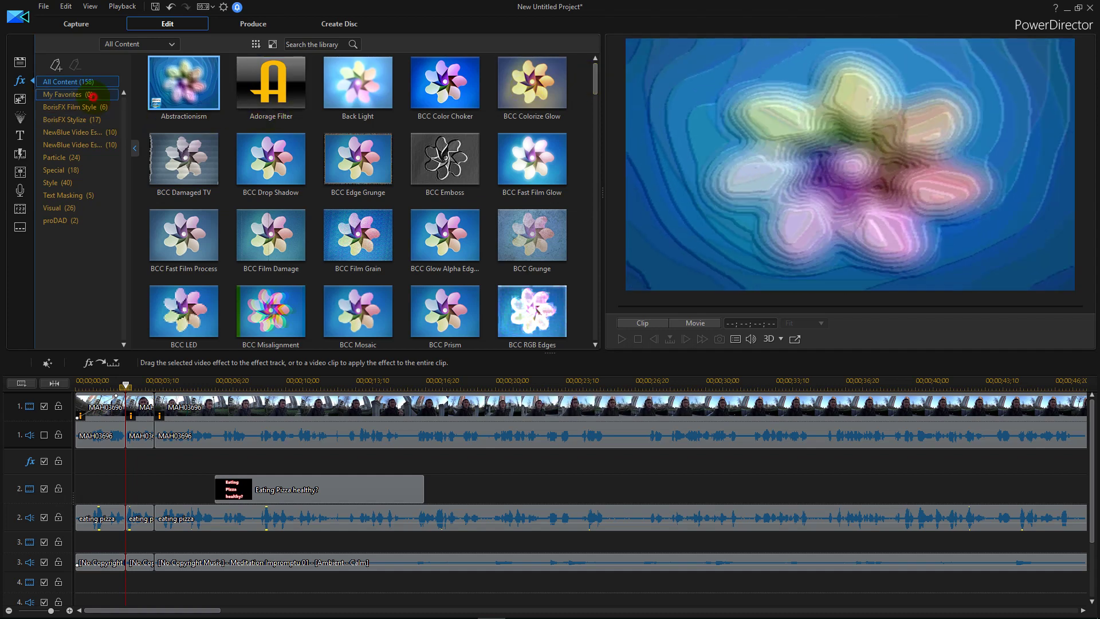
{"action": "left_click", "coordinate": [68, 106]}
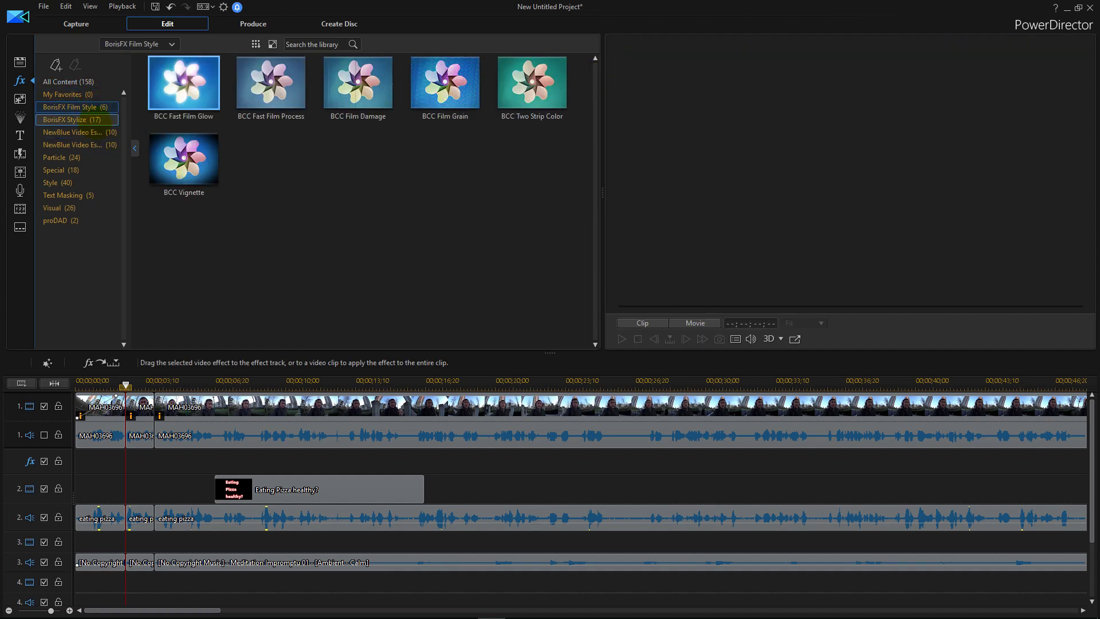
{"action": "left_click", "coordinate": [450, 92]}
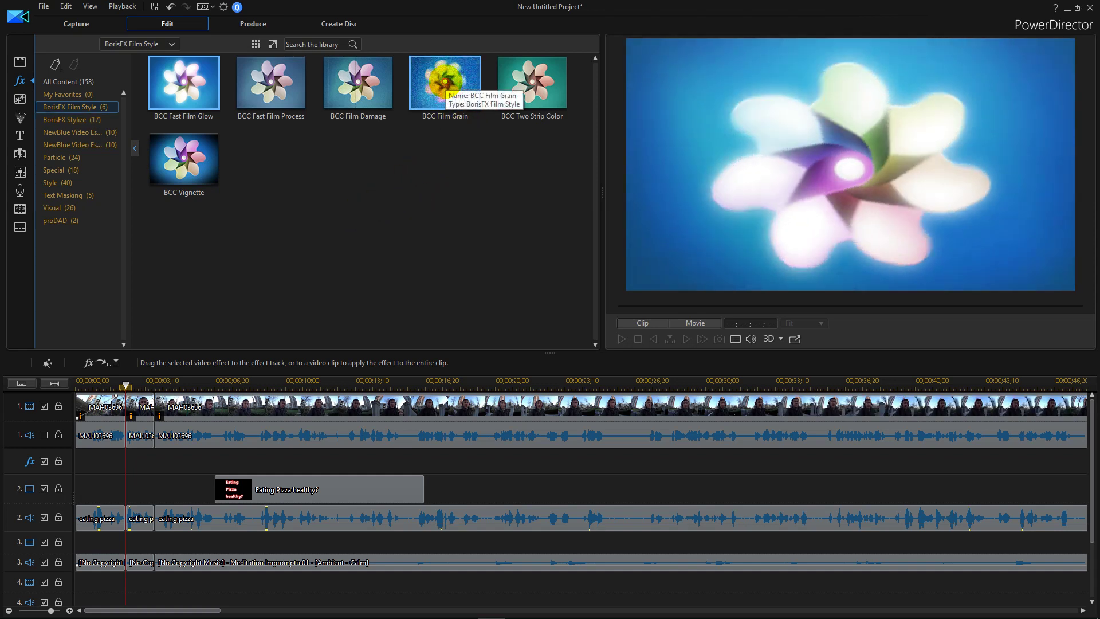
{"action": "left_click_drag", "start_coordinate": [358, 83], "coordinate": [140, 402]}
{"action": "key", "text": "space"}
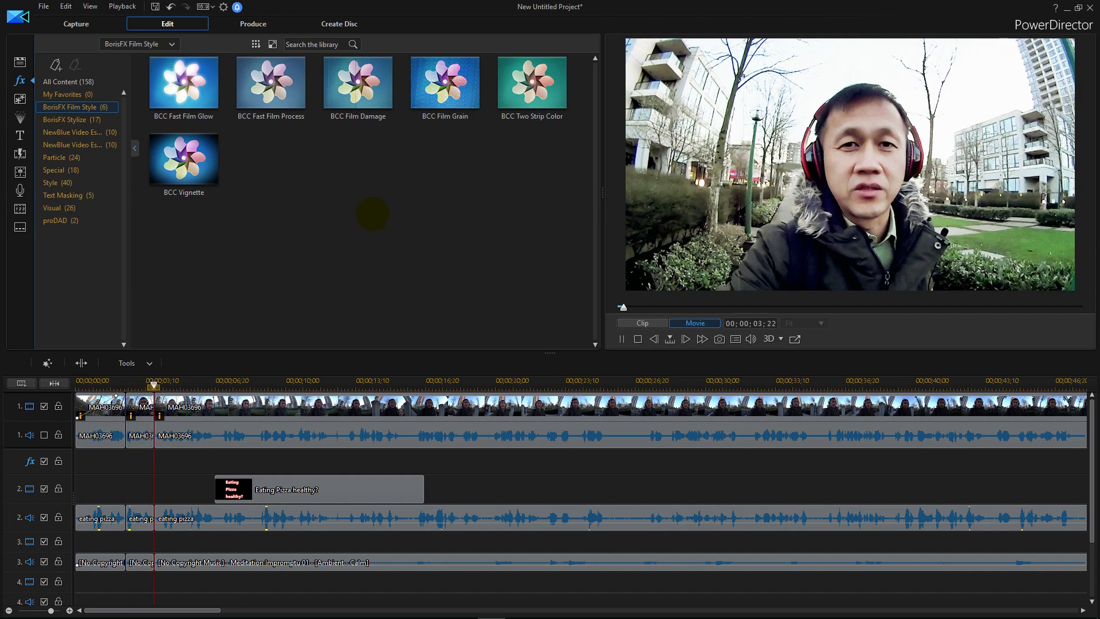
{"action": "key", "text": "space"}
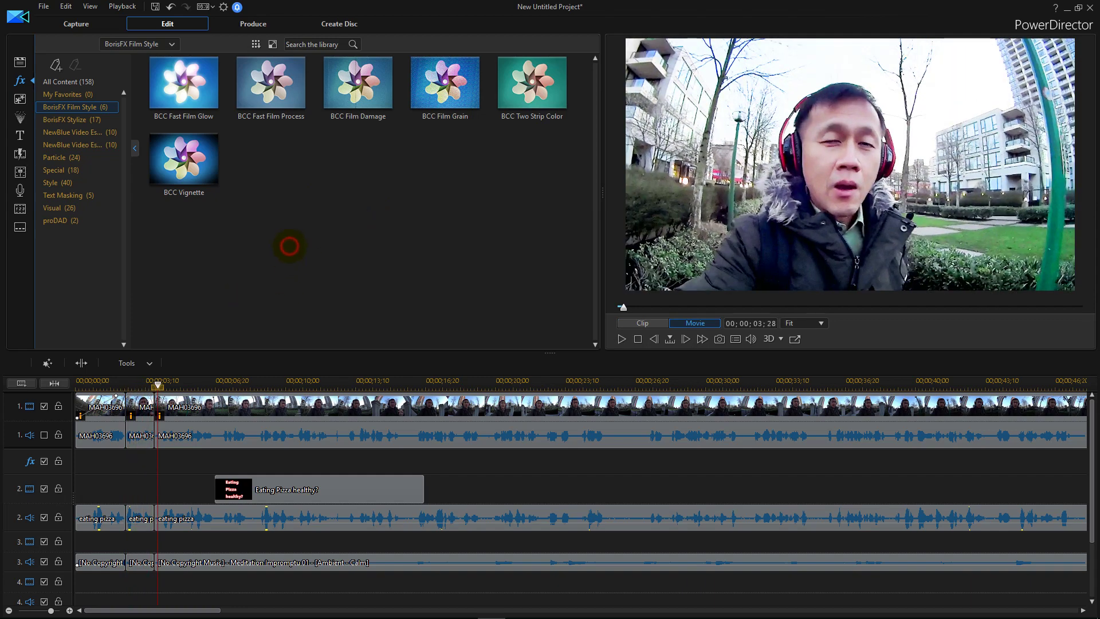
Step: Isolate a second effect segment after the title by splitting the vlog, audio and music tracks at 00;00;19;22 and 00;00;22;06
{"action": "left_click", "coordinate": [68, 119]}
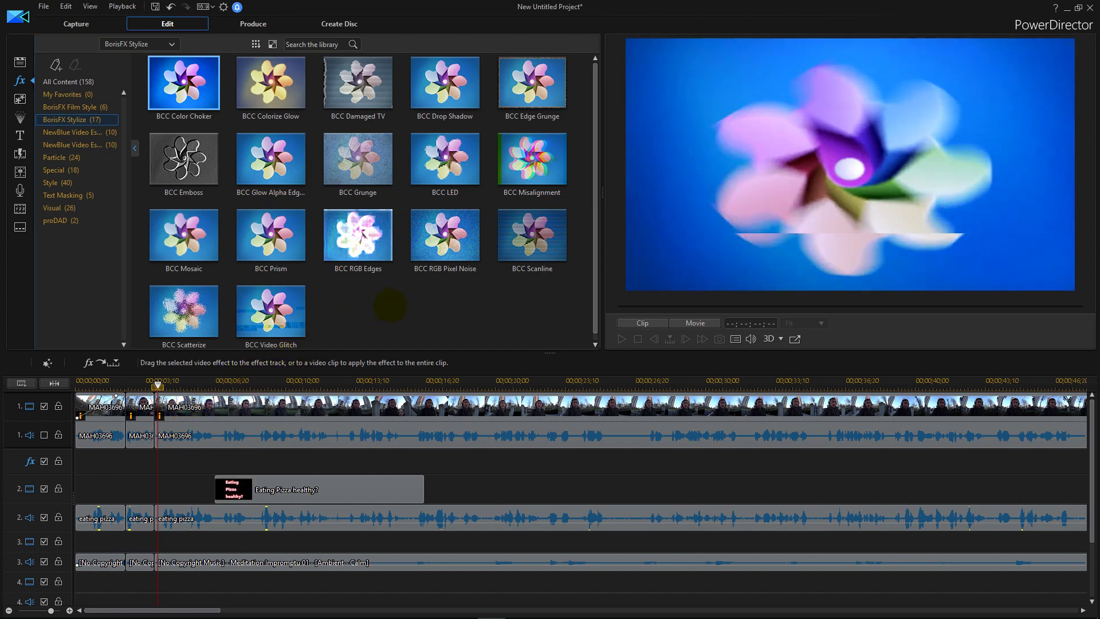
{"action": "left_click", "coordinate": [156, 400]}
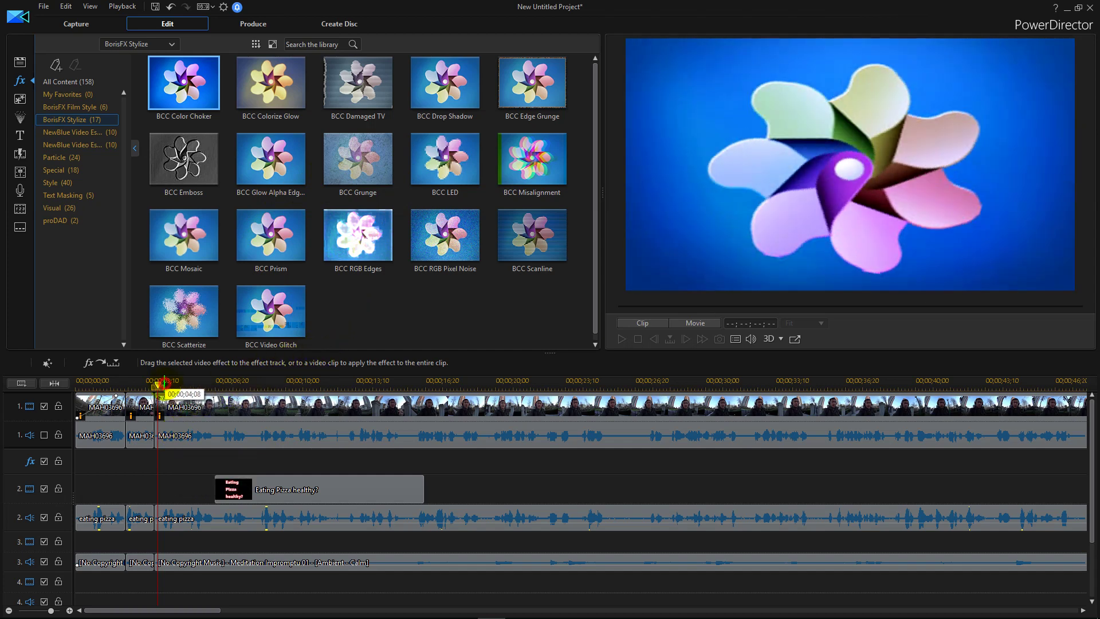
{"action": "key", "text": "space"}
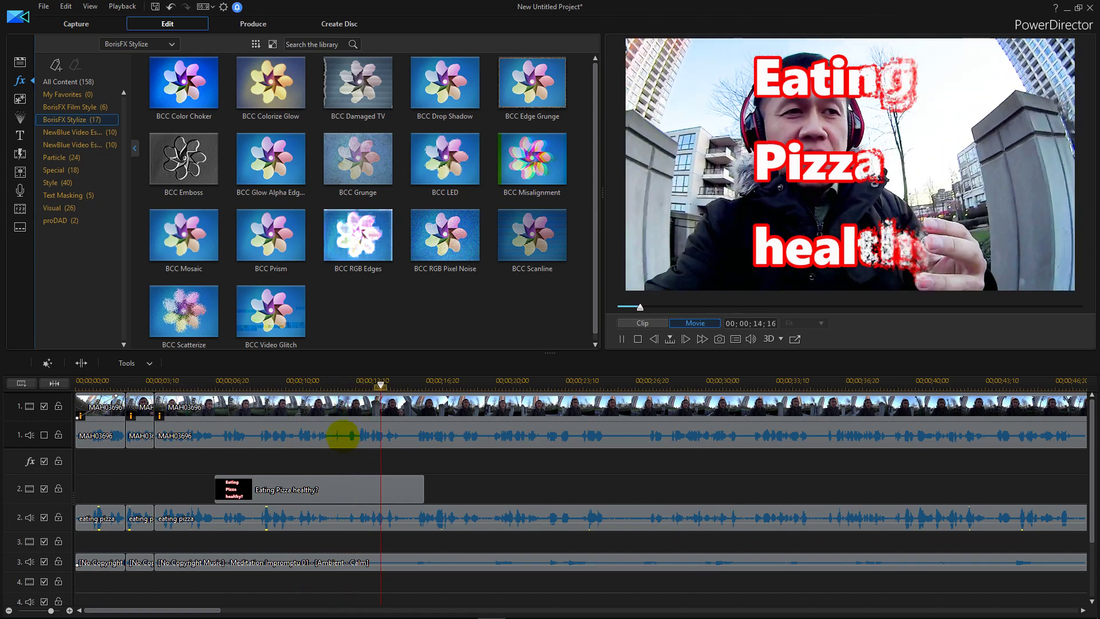
{"action": "left_click", "coordinate": [346, 385]}
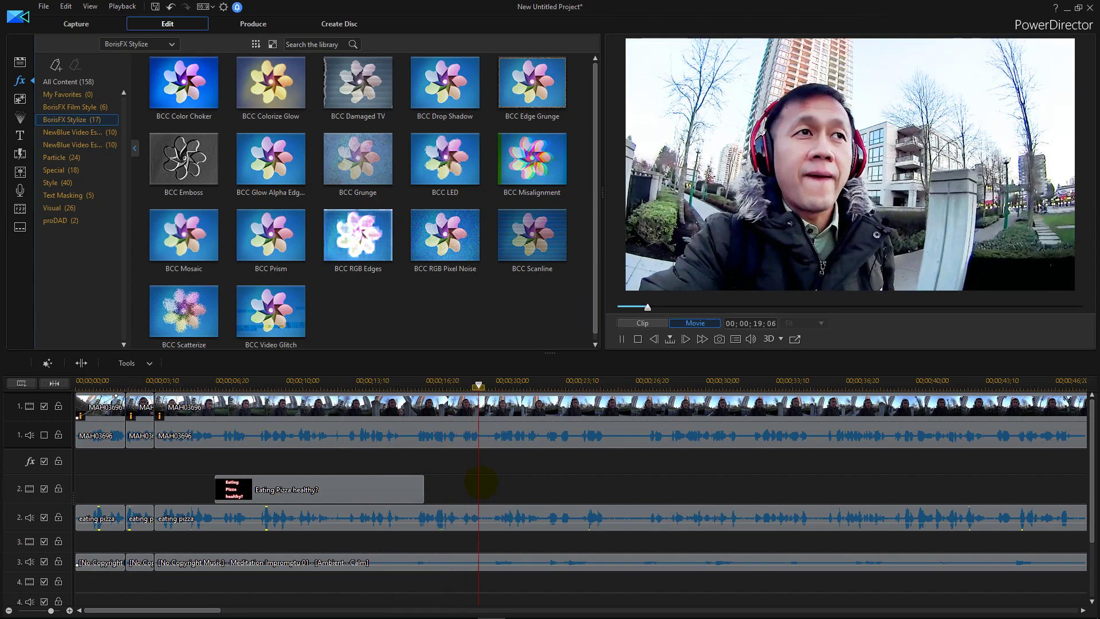
{"action": "left_click_drag", "start_coordinate": [484, 385], "coordinate": [480, 385]}
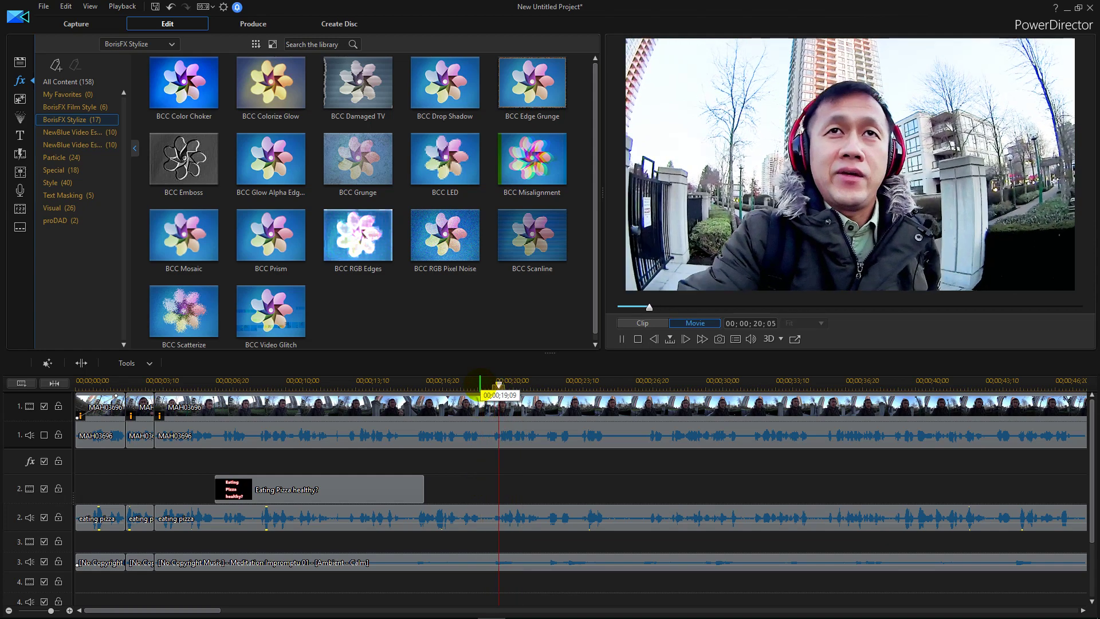
{"action": "left_click", "coordinate": [491, 382]}
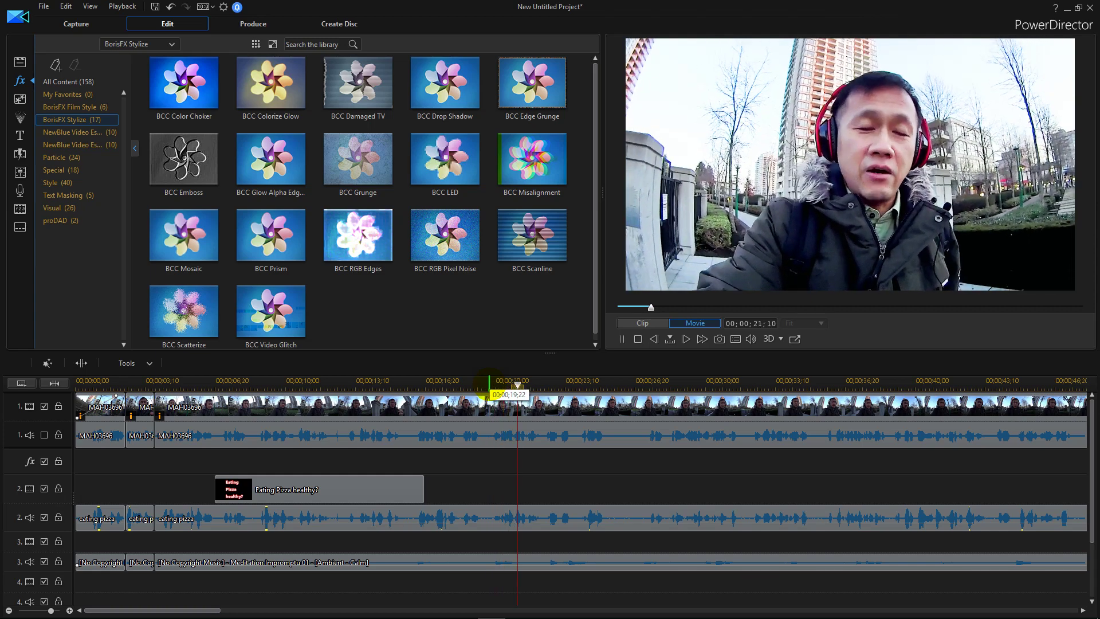
{"action": "left_click", "coordinate": [491, 384]}
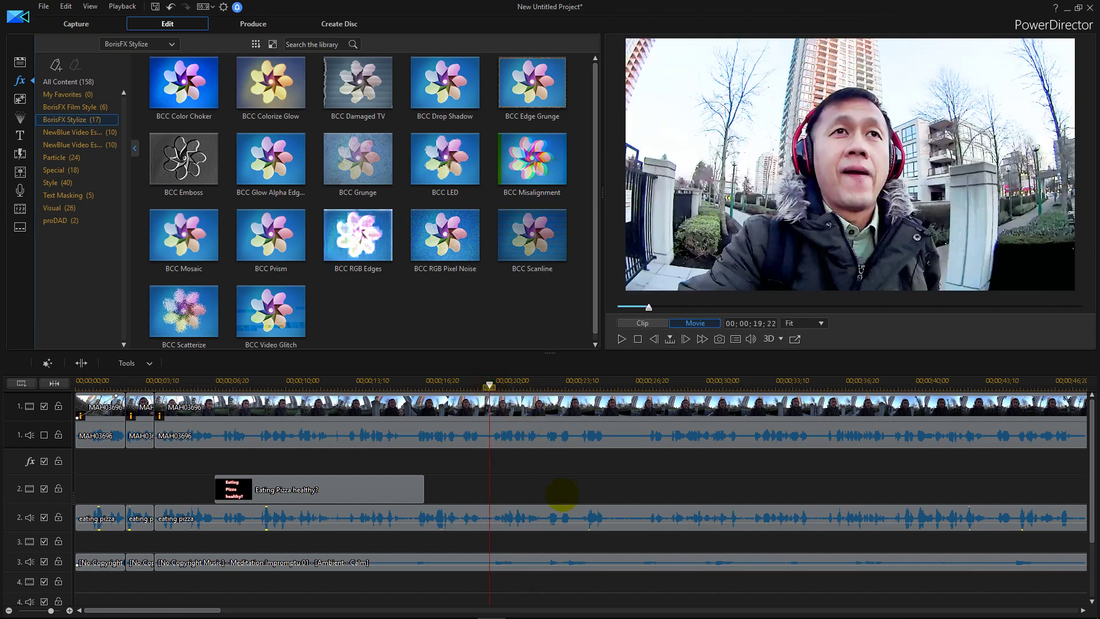
{"action": "key", "text": "ctrl+t"}
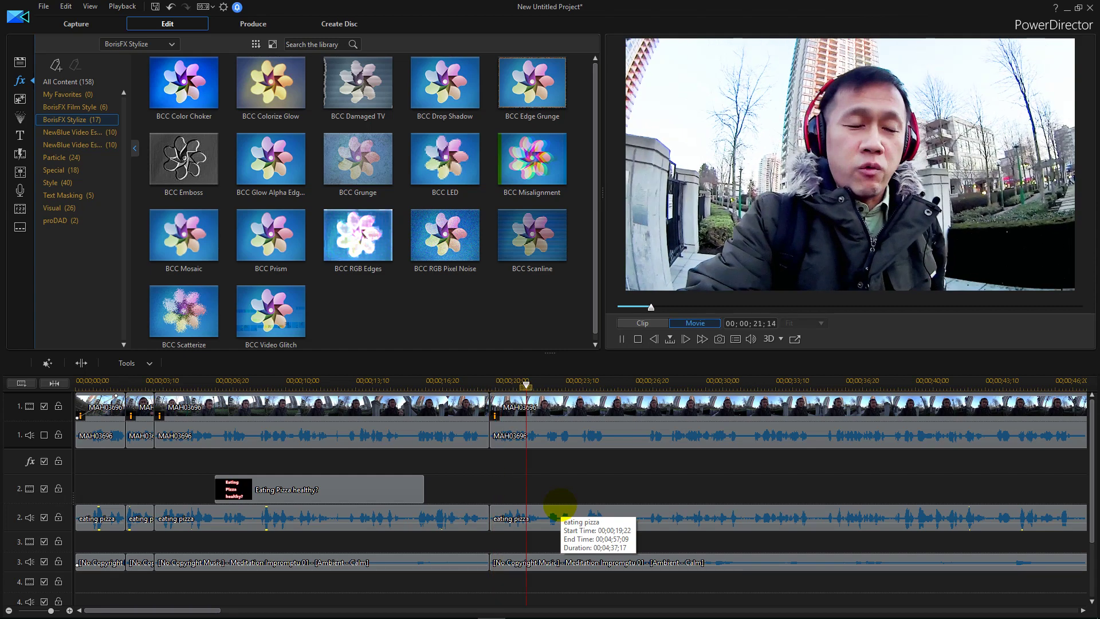
{"action": "key", "text": "space"}
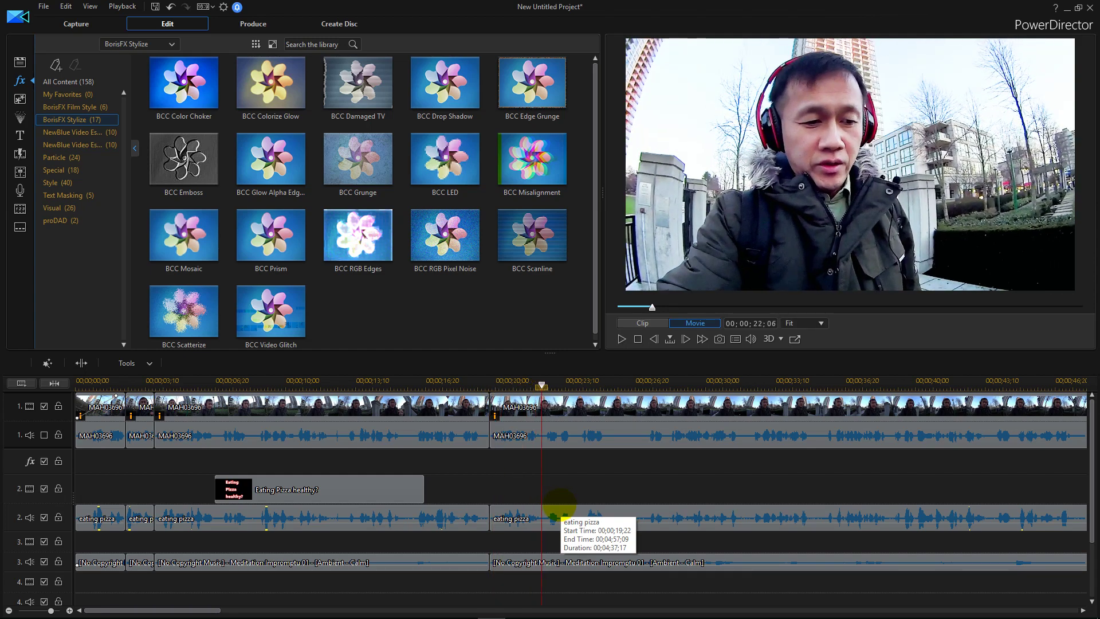
{"action": "key", "text": "ctrl+t"}
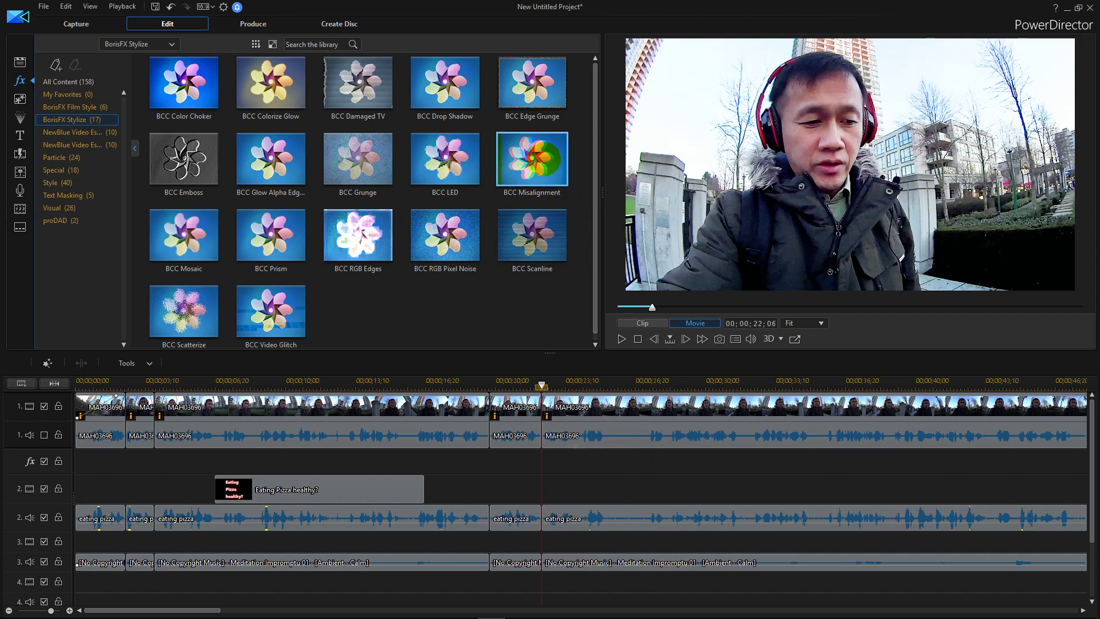
Step: Apply the BCC Misalignment effect to the vlog segment between 00;00;19;22 and 00;00;22;06 and play it back
{"action": "left_click_drag", "start_coordinate": [532, 165], "coordinate": [540, 410]}
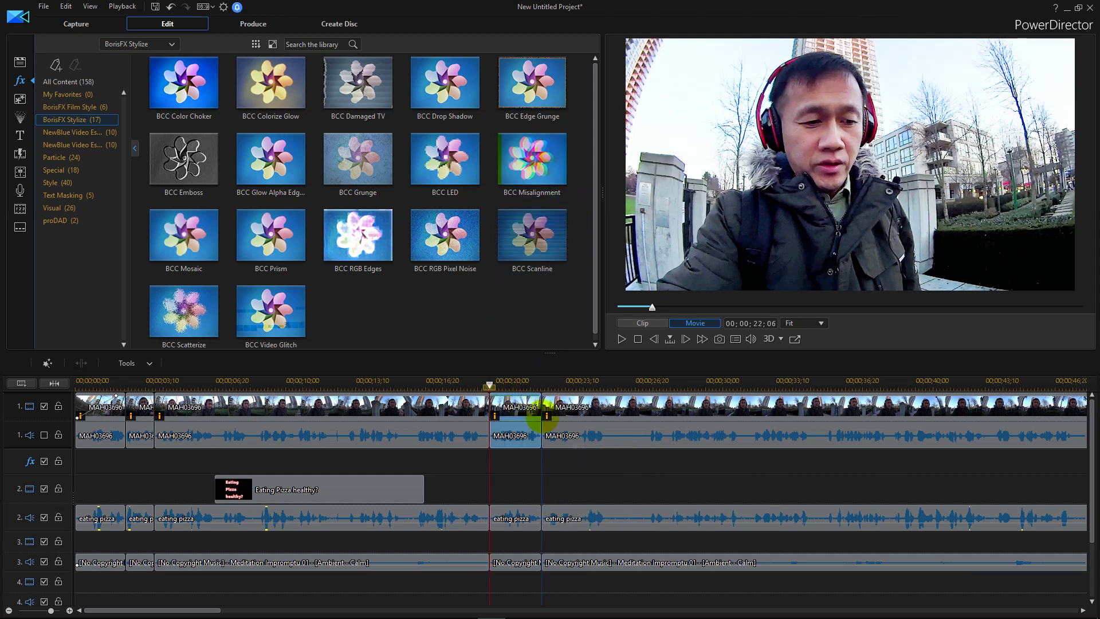
{"action": "left_click", "coordinate": [529, 431]}
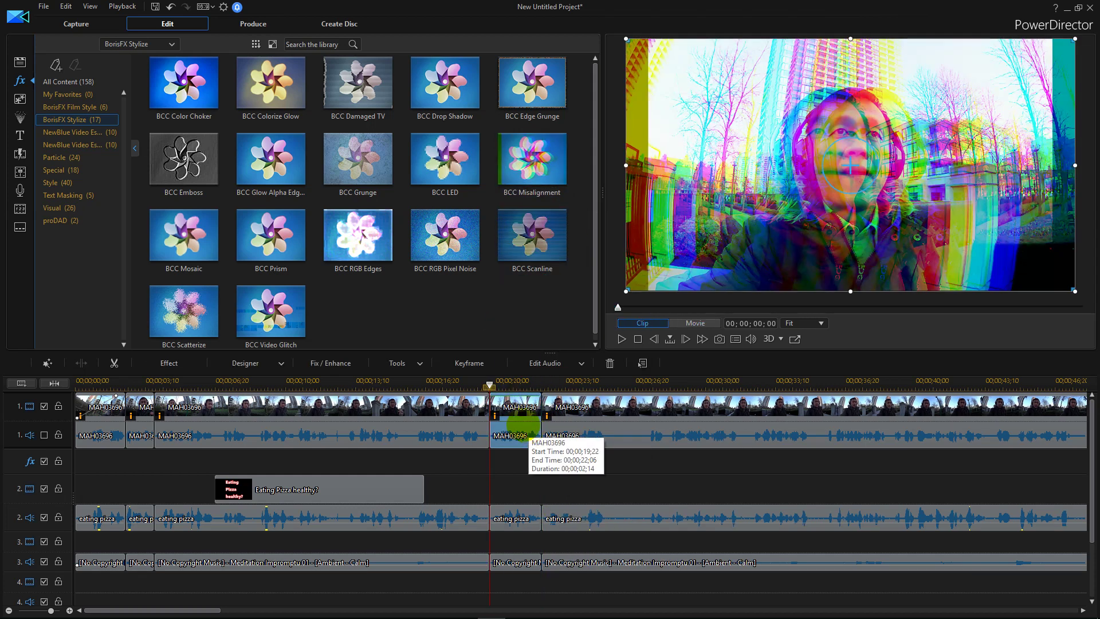
{"action": "left_click", "coordinate": [550, 482]}
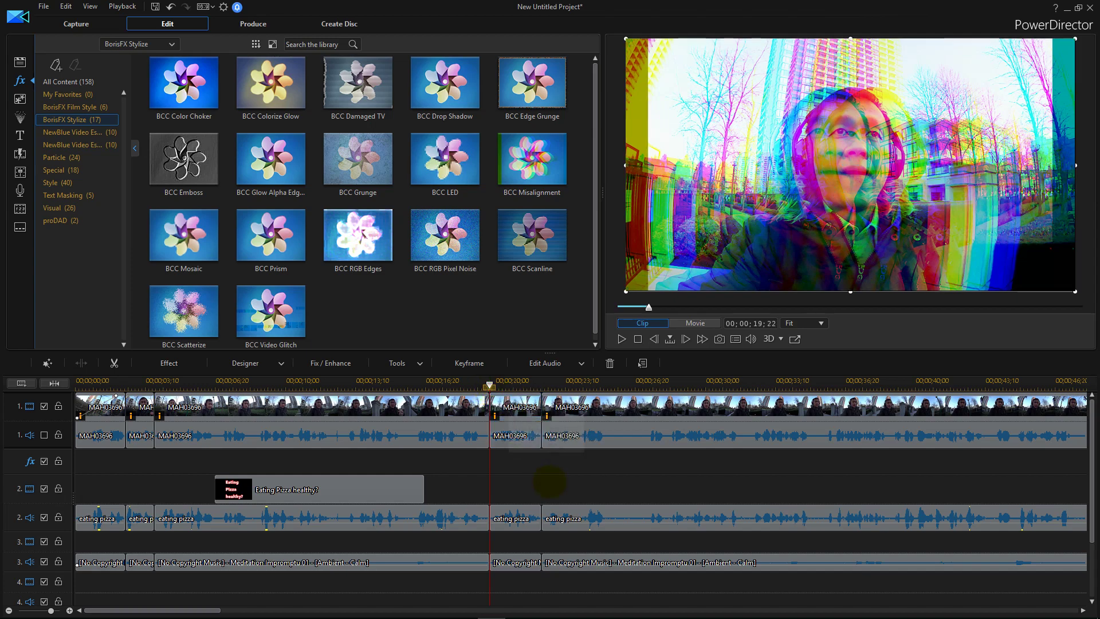
{"action": "key", "text": "space"}
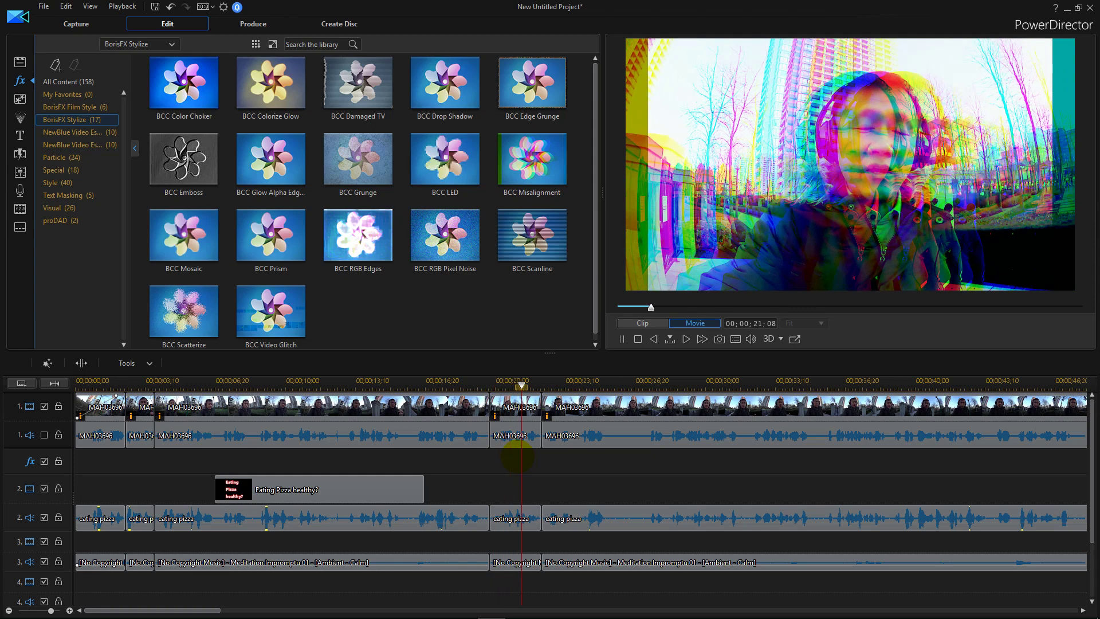
{"action": "key", "text": "space"}
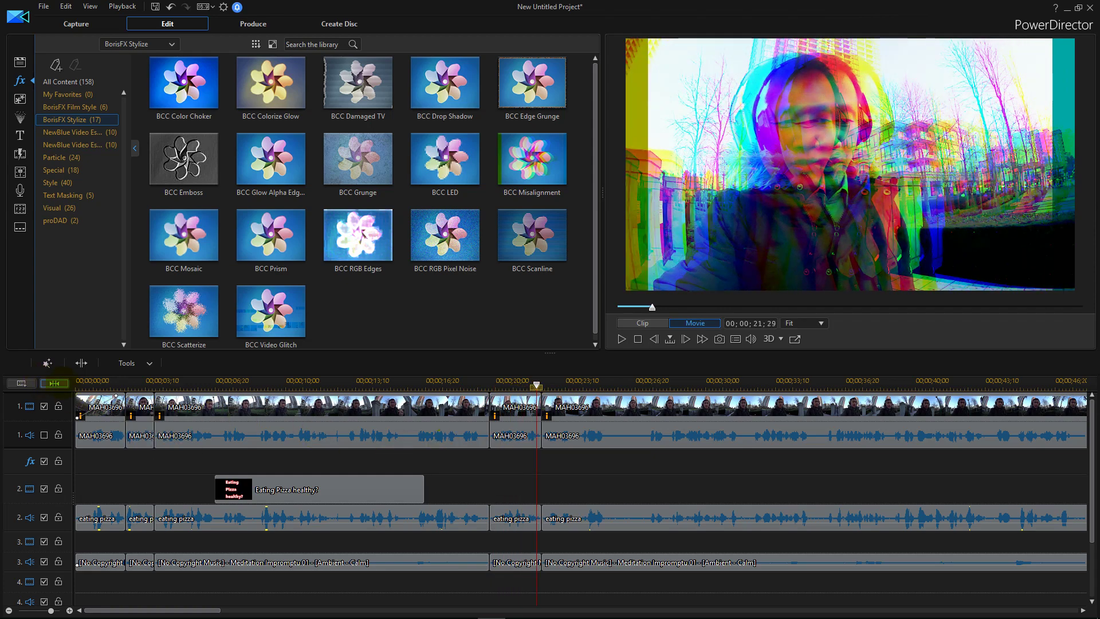
Step: Play the movie from its beginning through the first effect segment and select the opening vlog segment
{"action": "left_click", "coordinate": [76, 387]}
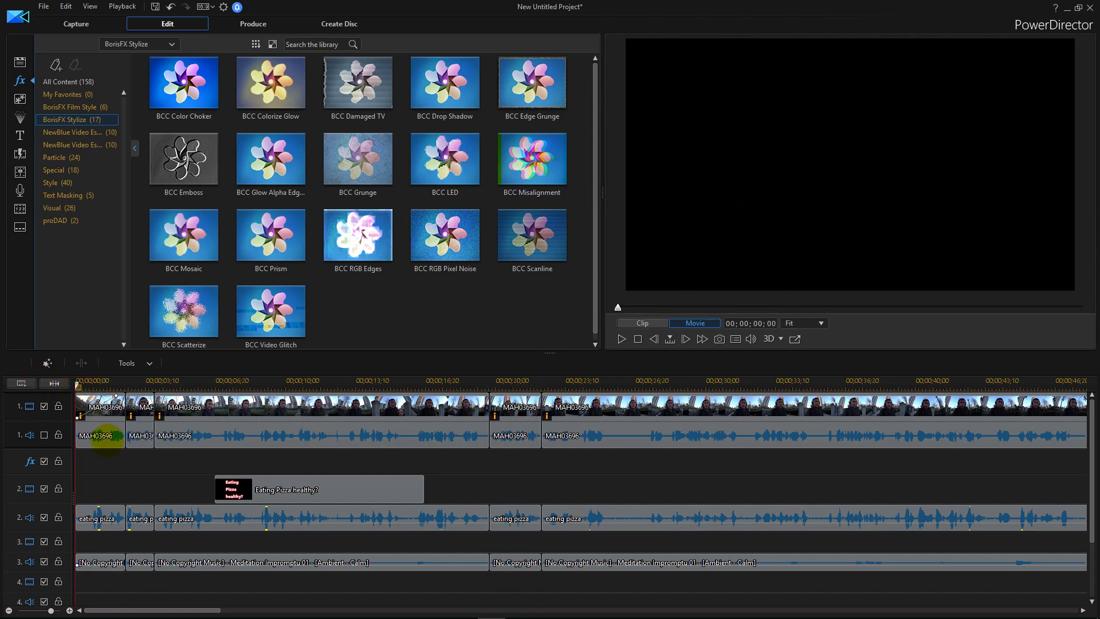
{"action": "key", "text": "space"}
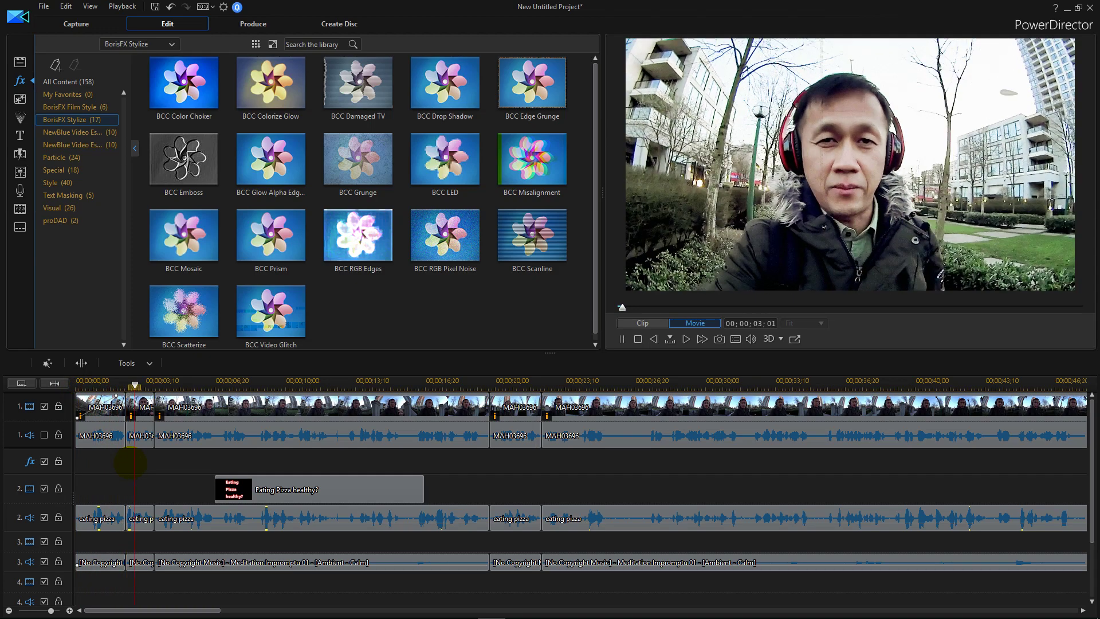
{"action": "left_click", "coordinate": [103, 436]}
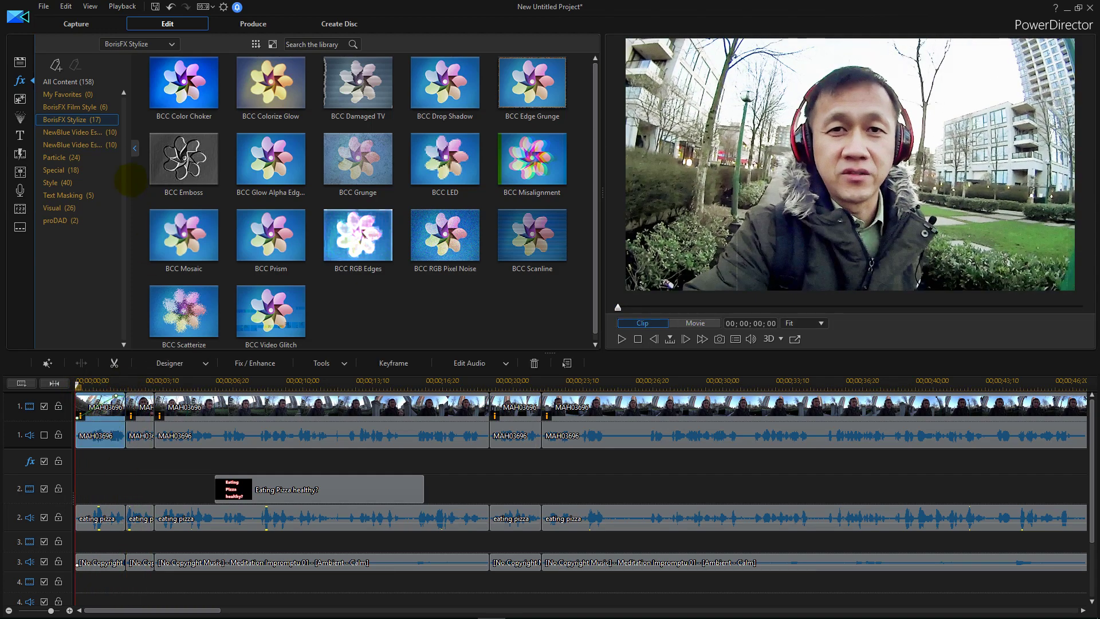
Step: Apply the Lens Flare effect from the Special category to the opening vlog segment and play the movie from the start
{"action": "left_click", "coordinate": [80, 145]}
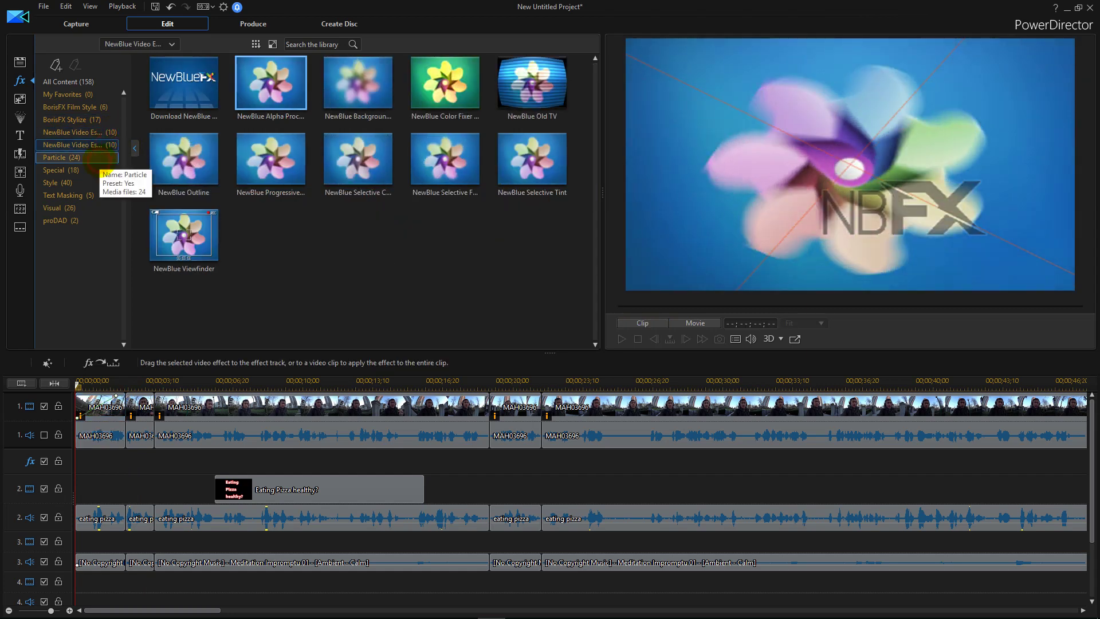
{"action": "left_click", "coordinate": [99, 159]}
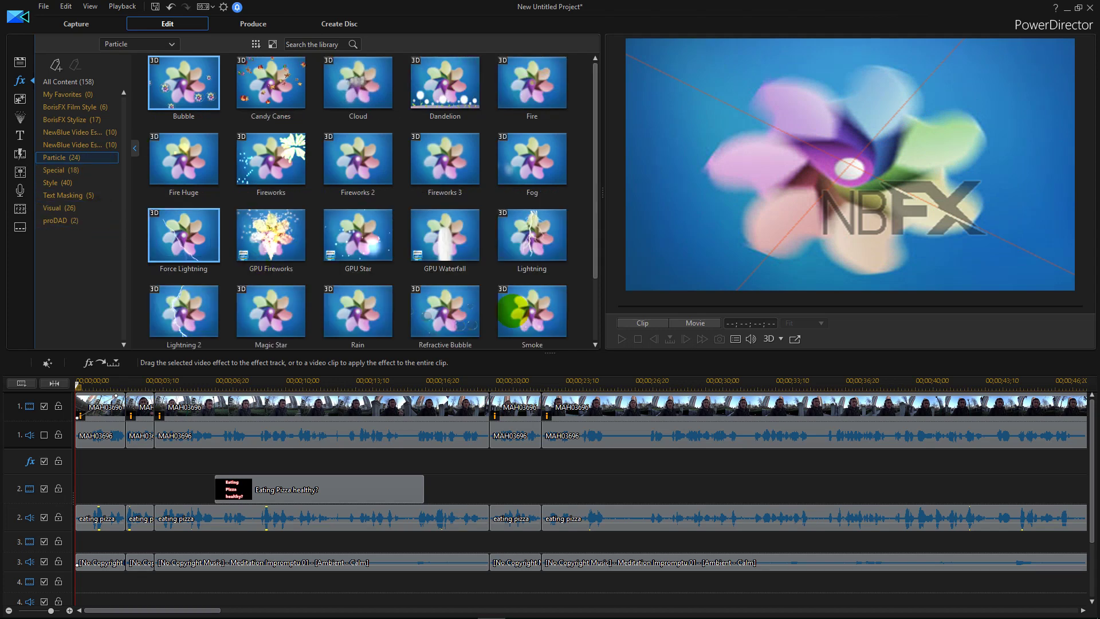
{"action": "scroll", "coordinate": [529, 312], "scroll_direction": "down", "scroll_amount": 2}
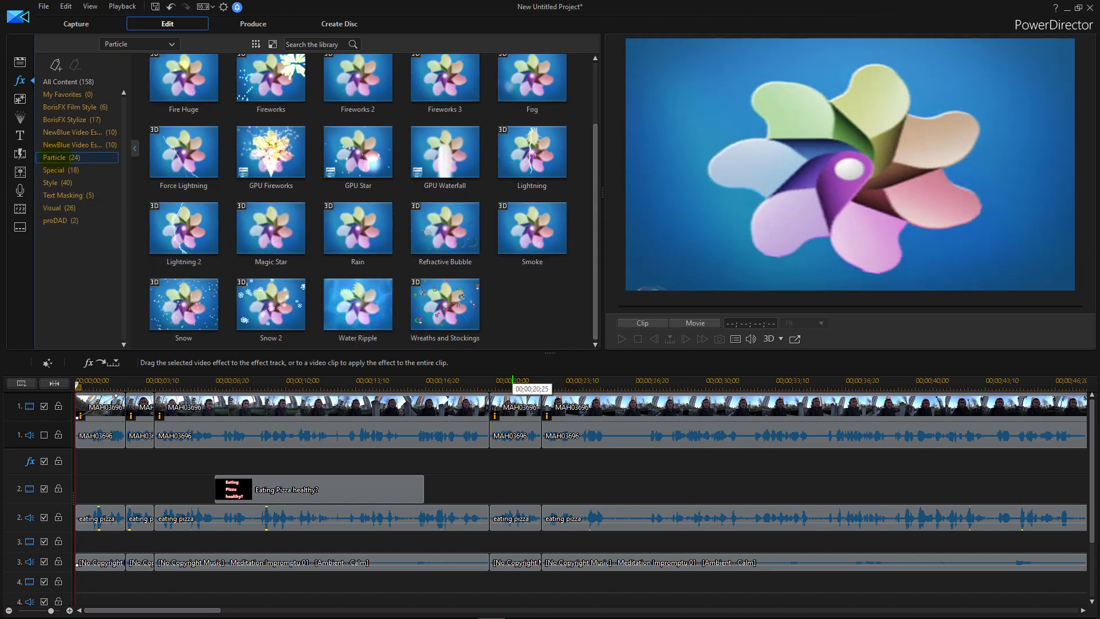
{"action": "left_click", "coordinate": [79, 172]}
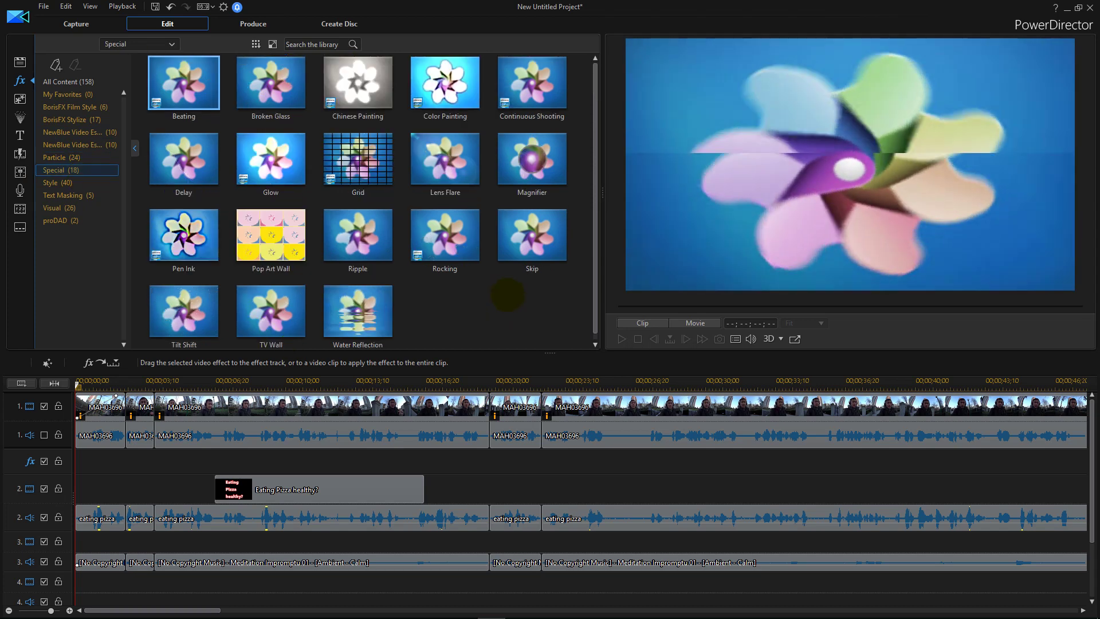
{"action": "scroll", "coordinate": [508, 295], "scroll_direction": "down", "scroll_amount": 1}
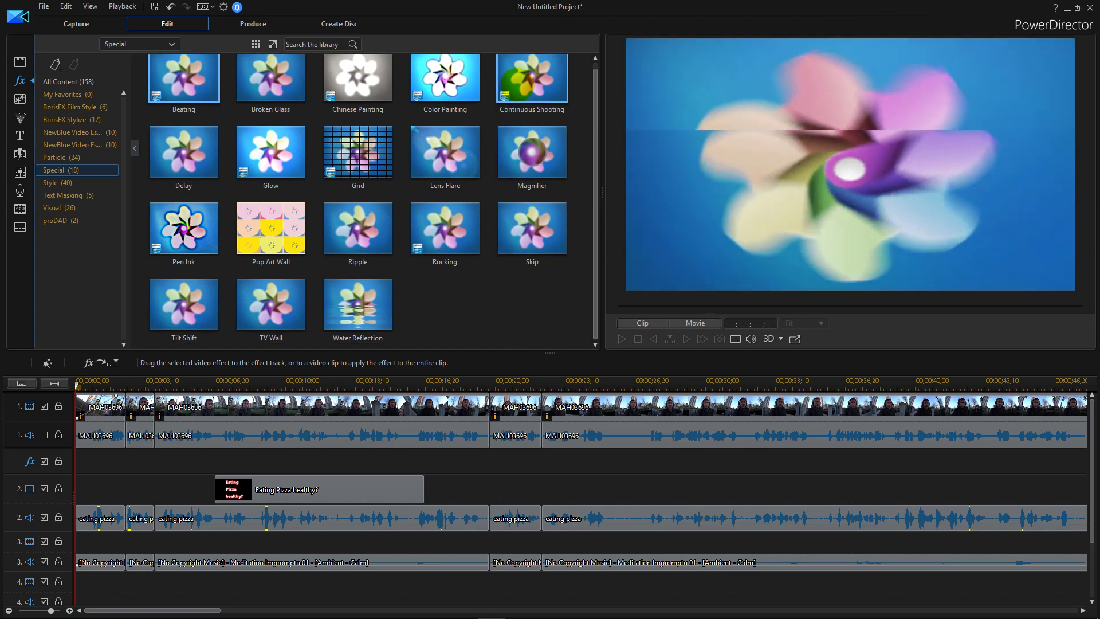
{"action": "left_click_drag", "start_coordinate": [444, 152], "coordinate": [136, 437]}
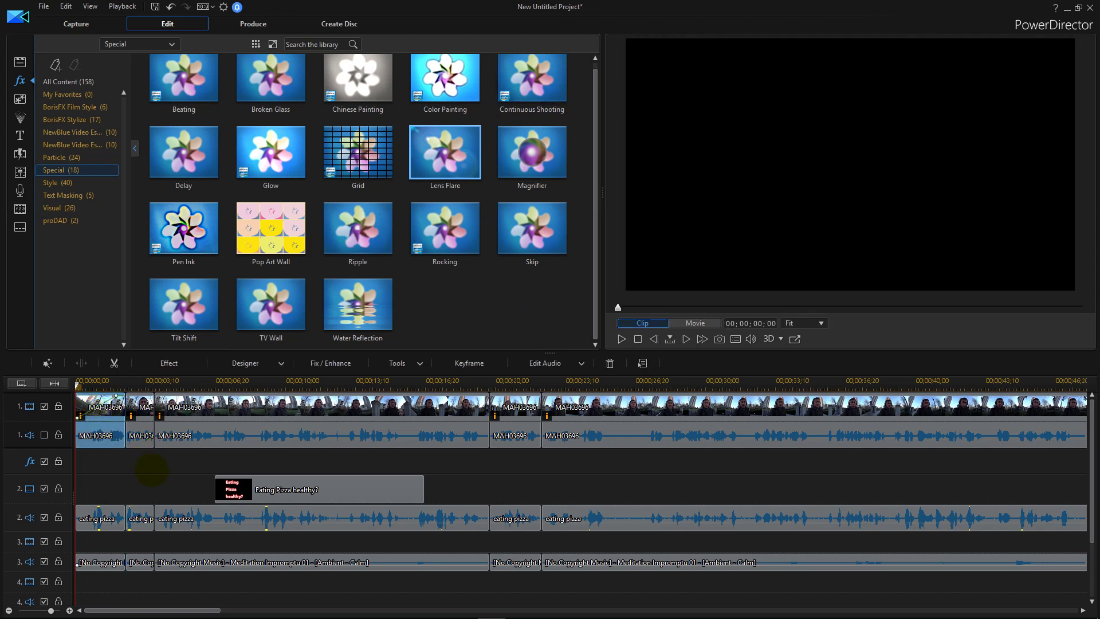
{"action": "left_click", "coordinate": [152, 469]}
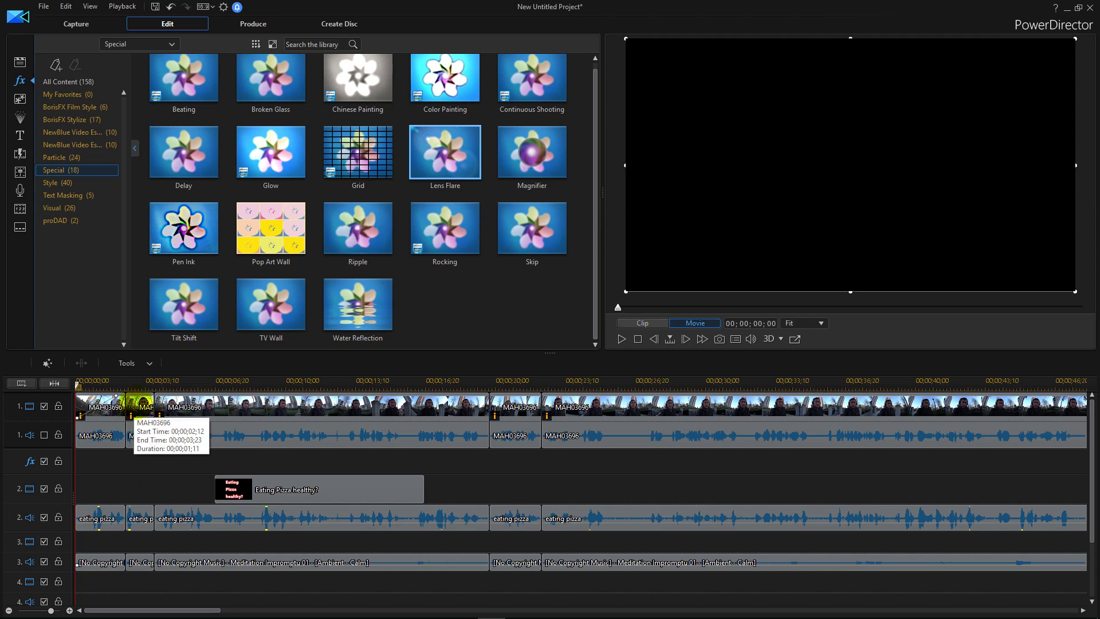
{"action": "key", "text": "space"}
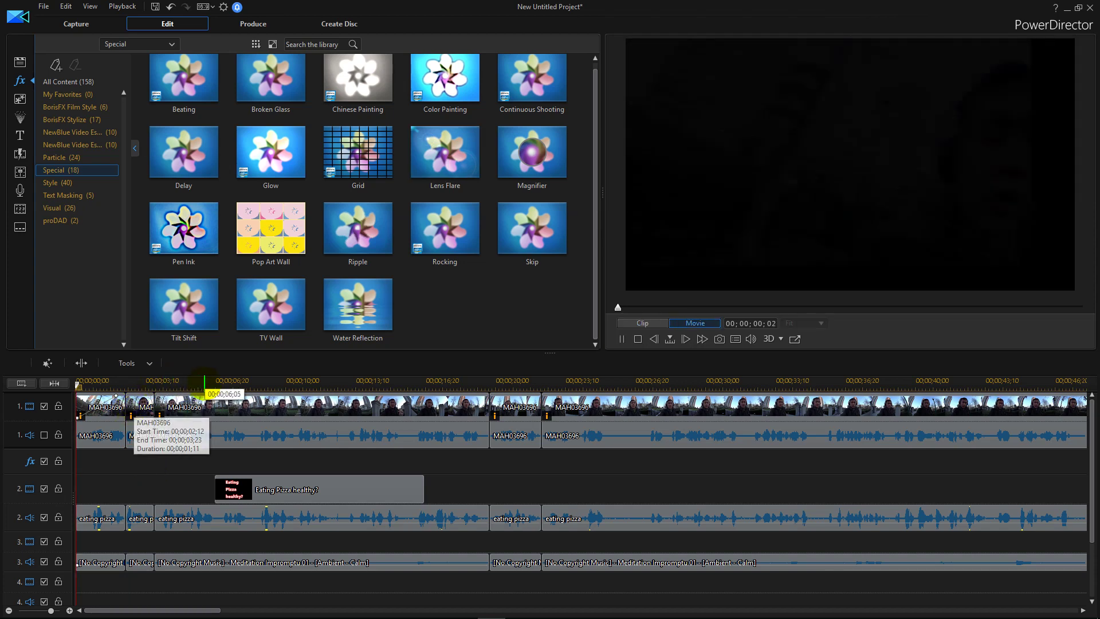
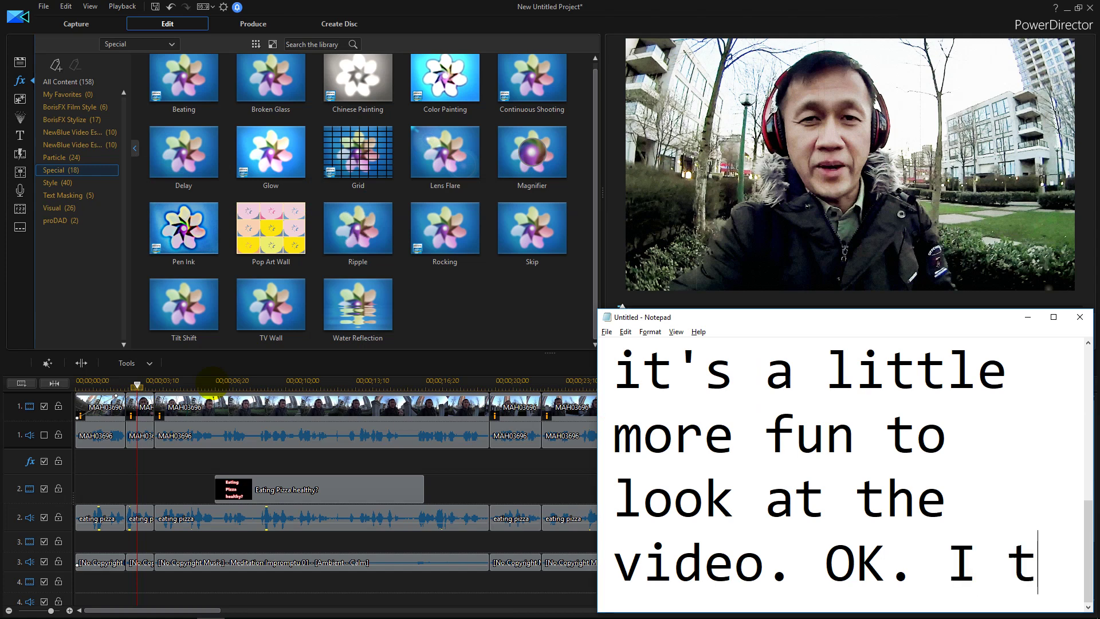
Step: In Notepad, complete the note's sentence "I totally maxing out my CPU now it's preview very slow."
{"action": "type", "text": "otally max"}
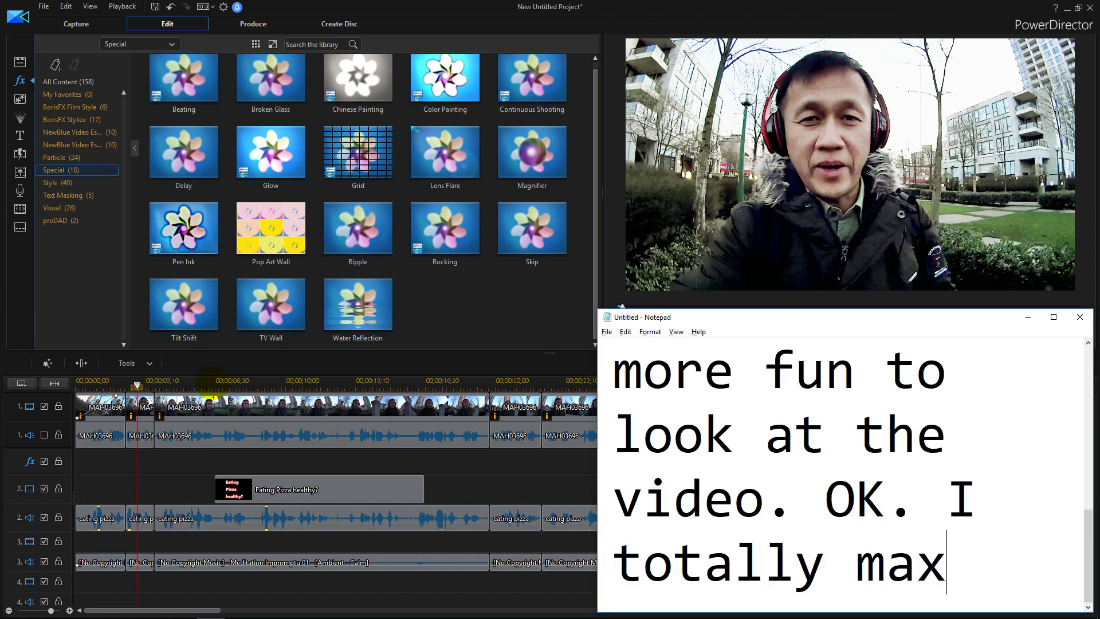
{"action": "type", "text": "ing out my C"}
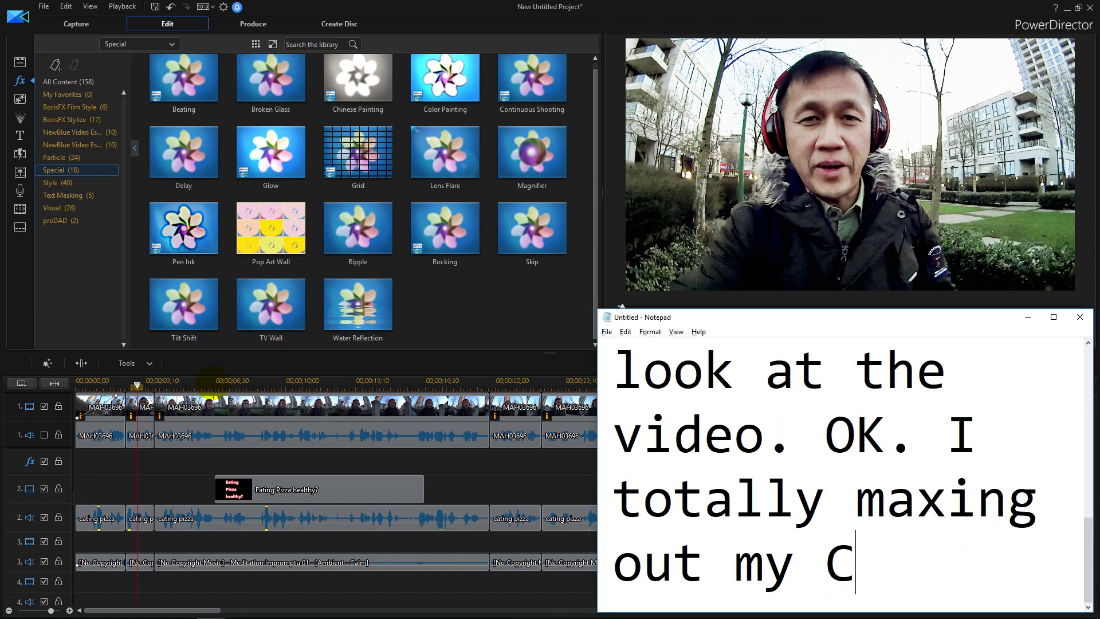
{"action": "type", "text": "PU now"}
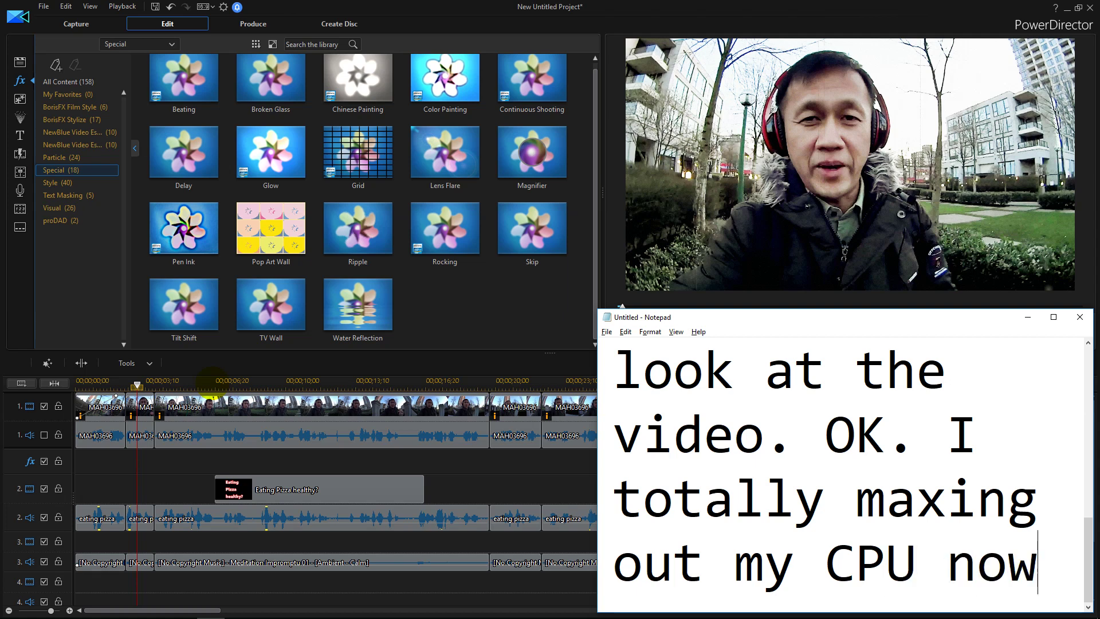
{"action": "type", "text": " it's preview very slow."}
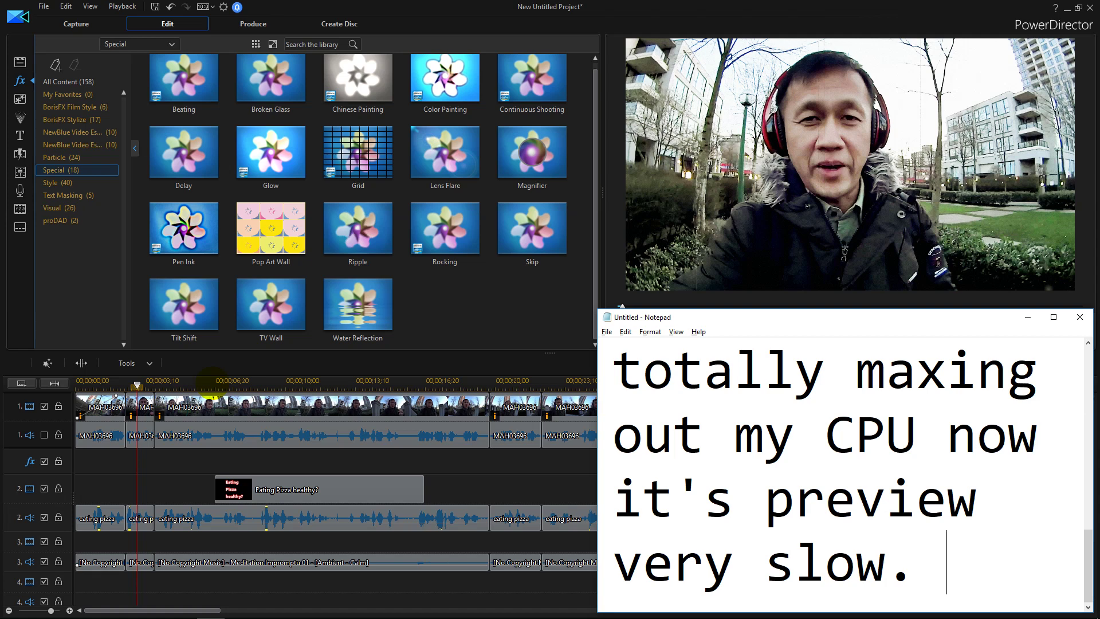
Step: Continue the note with "But now it's looking awesome with 3 speical effects."
{"action": "type", "text": " But now i"}
{"action": "type", "text": "t's "}
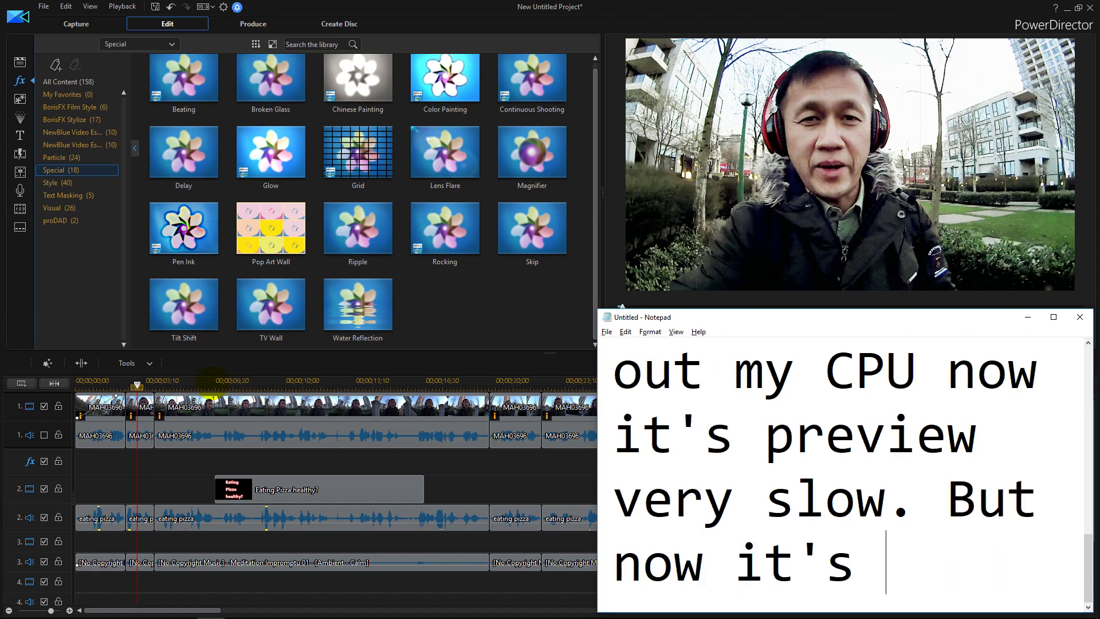
{"action": "type", "text": "looking awe"}
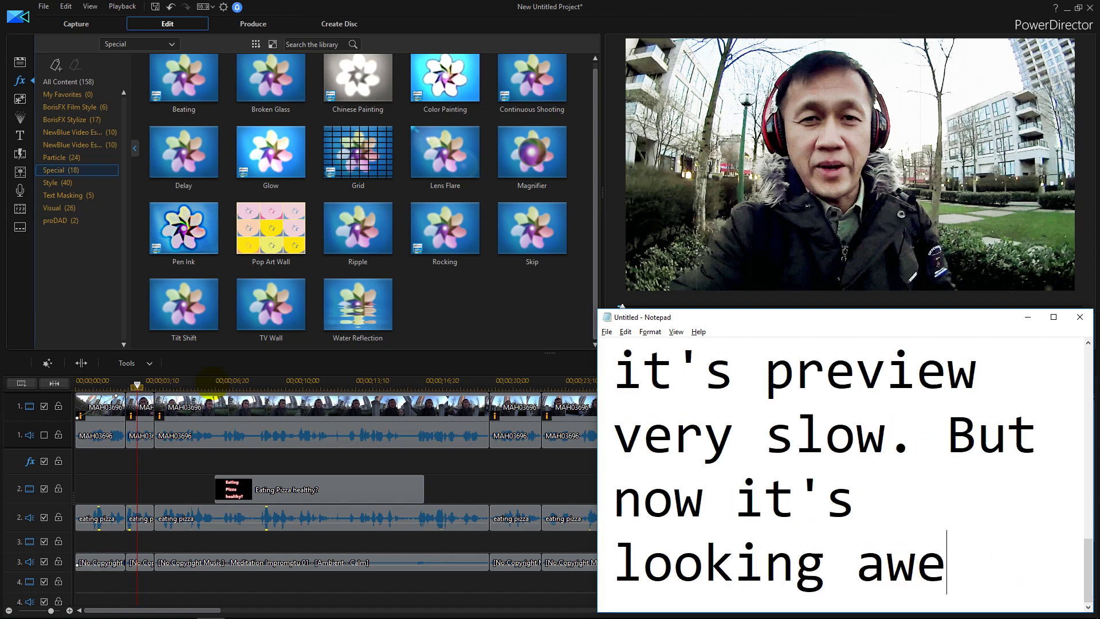
{"action": "type", "text": "some with 3 speical efe"}
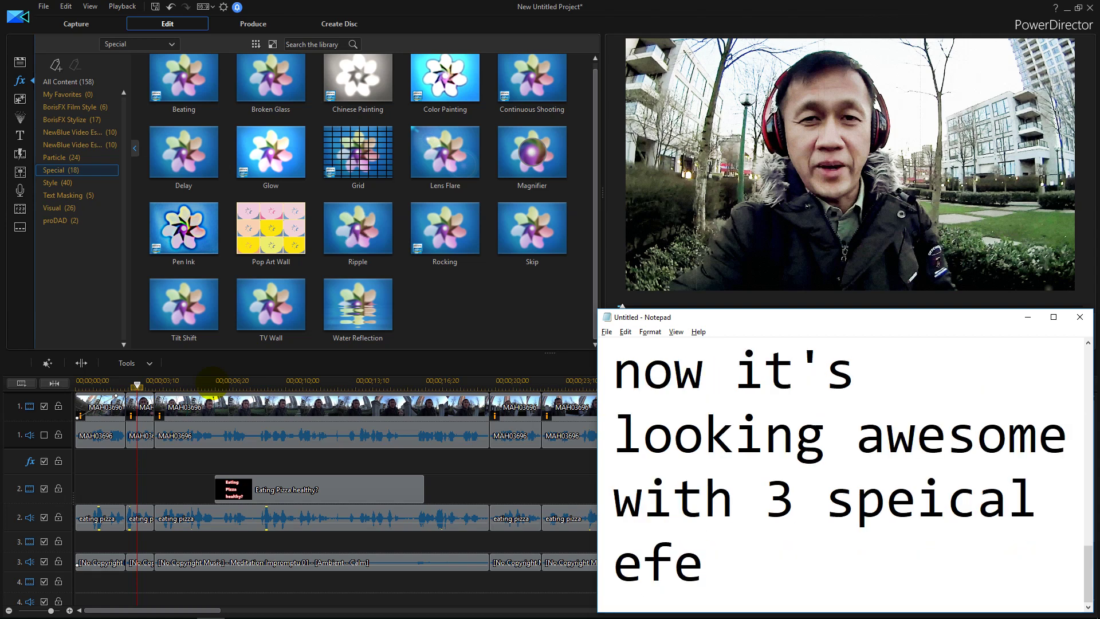
{"action": "key", "text": "BackSpace"}
{"action": "key", "text": "BackSpace"}
{"action": "key", "text": "BackSpace"}
{"action": "type", "text": "effe"}
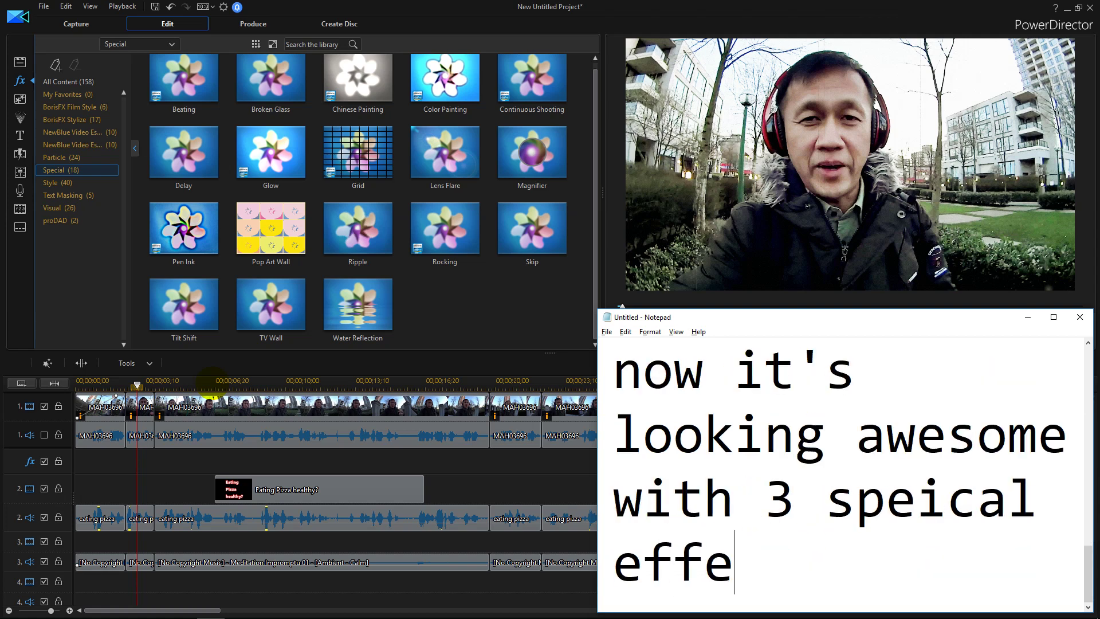
{"action": "type", "text": "cts. "}
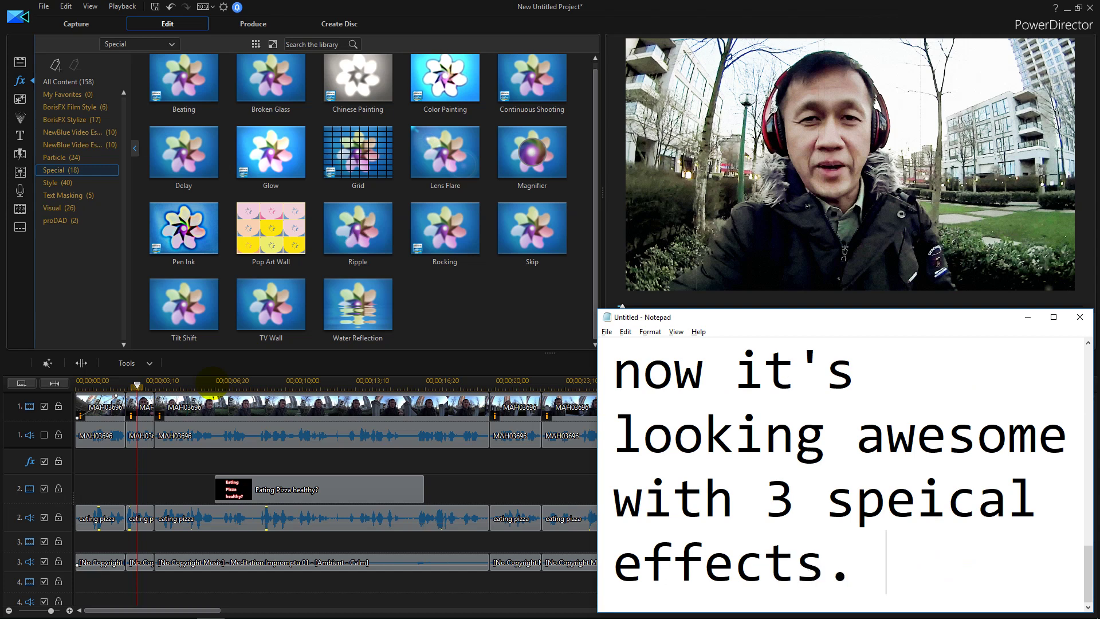
Step: Add to the note "Normally, I would cut out all the and, but, umm... but those take a long time. So I'm happy with it."
{"action": "type", "text": "Normally, I "}
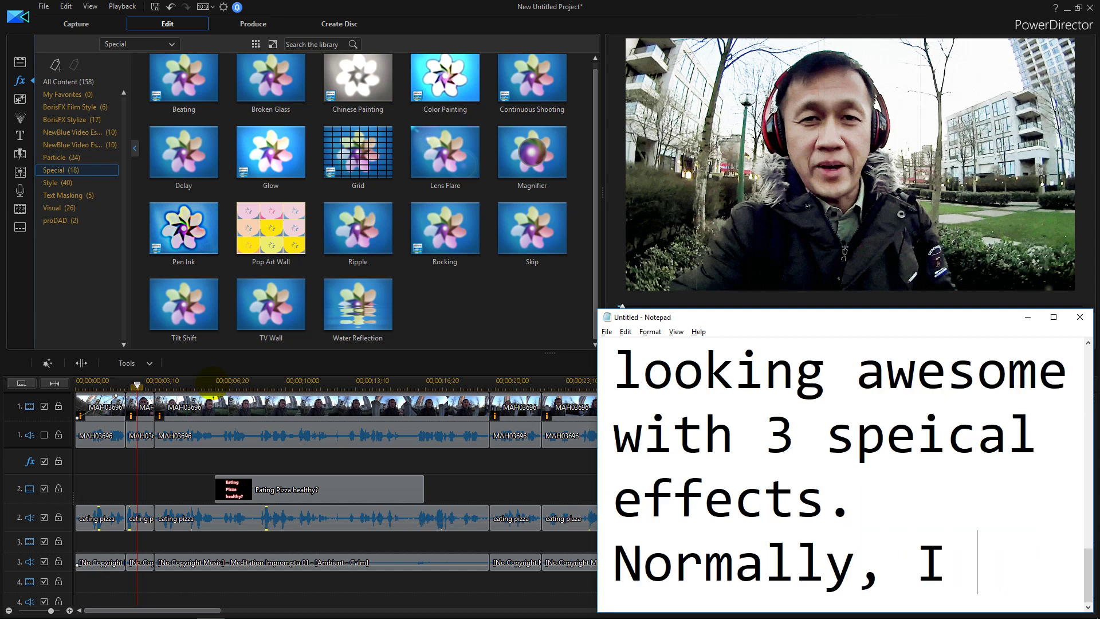
{"action": "type", "text": "would cut o"}
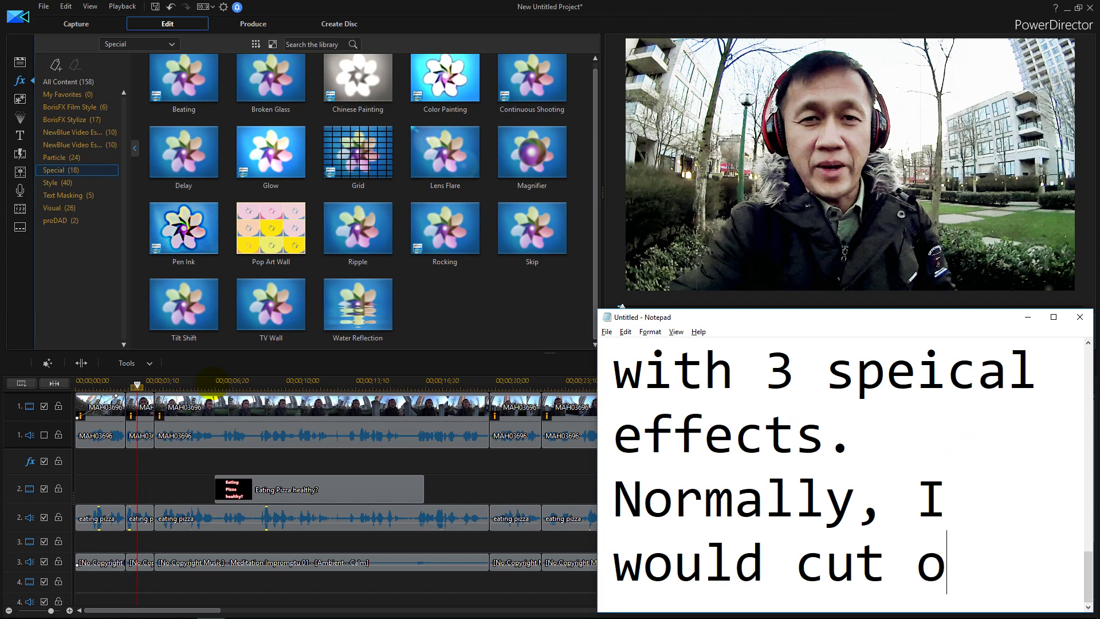
{"action": "type", "text": "ut all the an"}
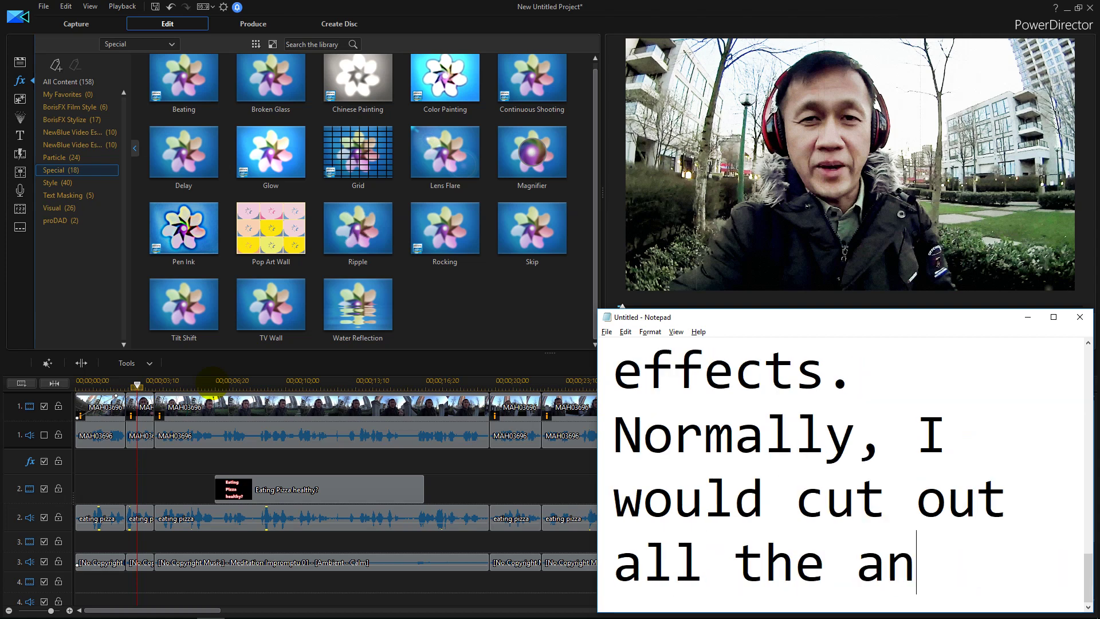
{"action": "type", "text": "d, but"}
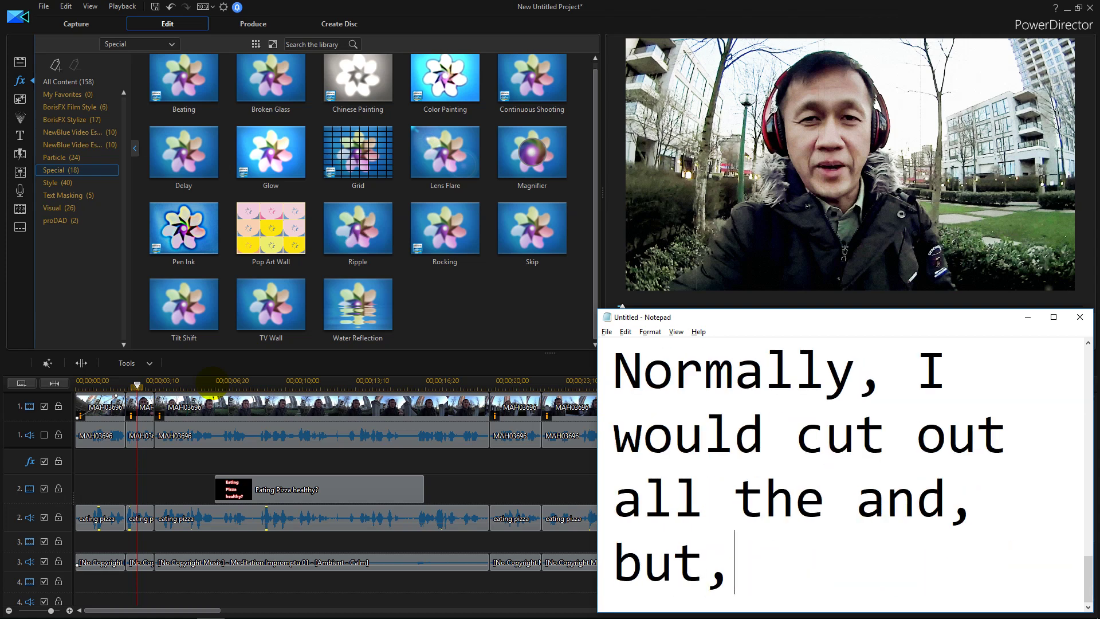
{"action": "type", "text": ", umm..."}
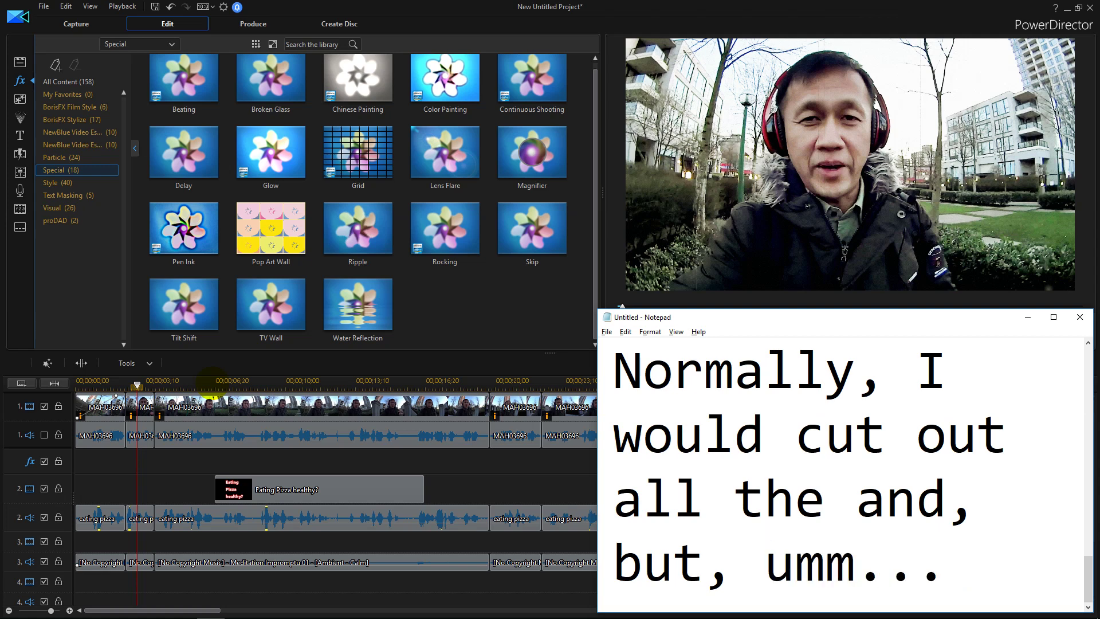
{"action": "type", "text": " but those t"}
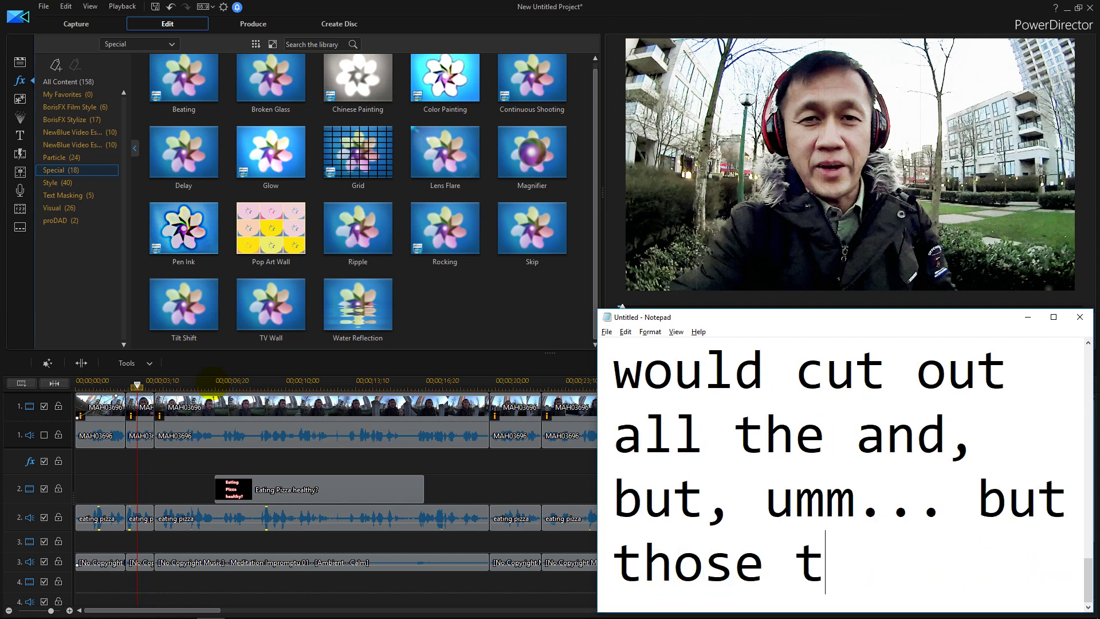
{"action": "type", "text": "ake a long time. So"}
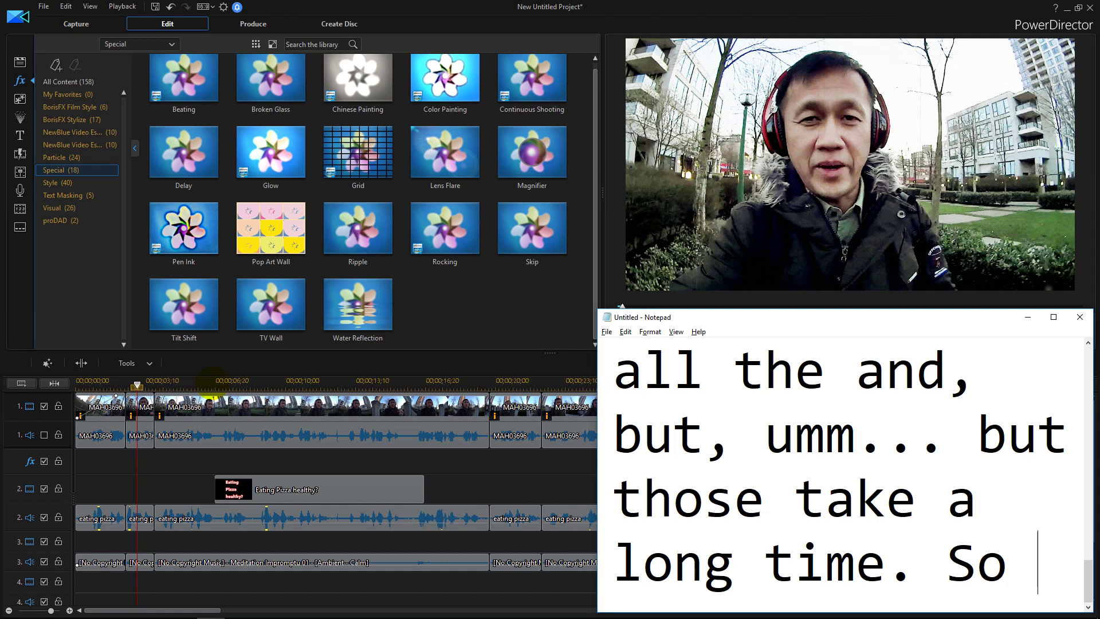
{"action": "type", "text": " I'm happy"}
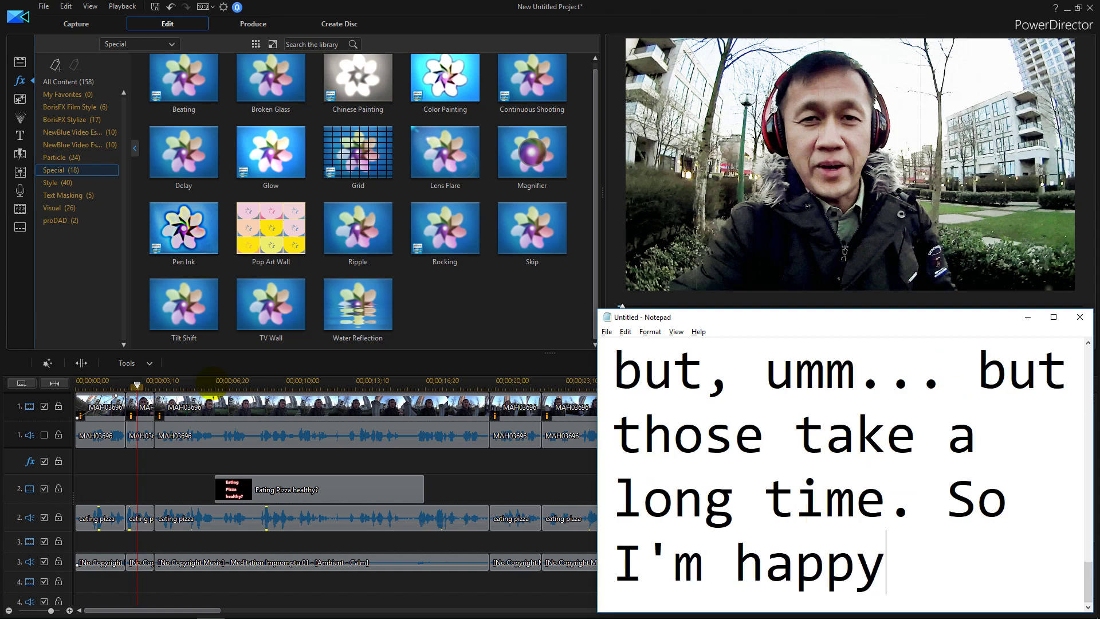
{"action": "type", "text": " with it. "}
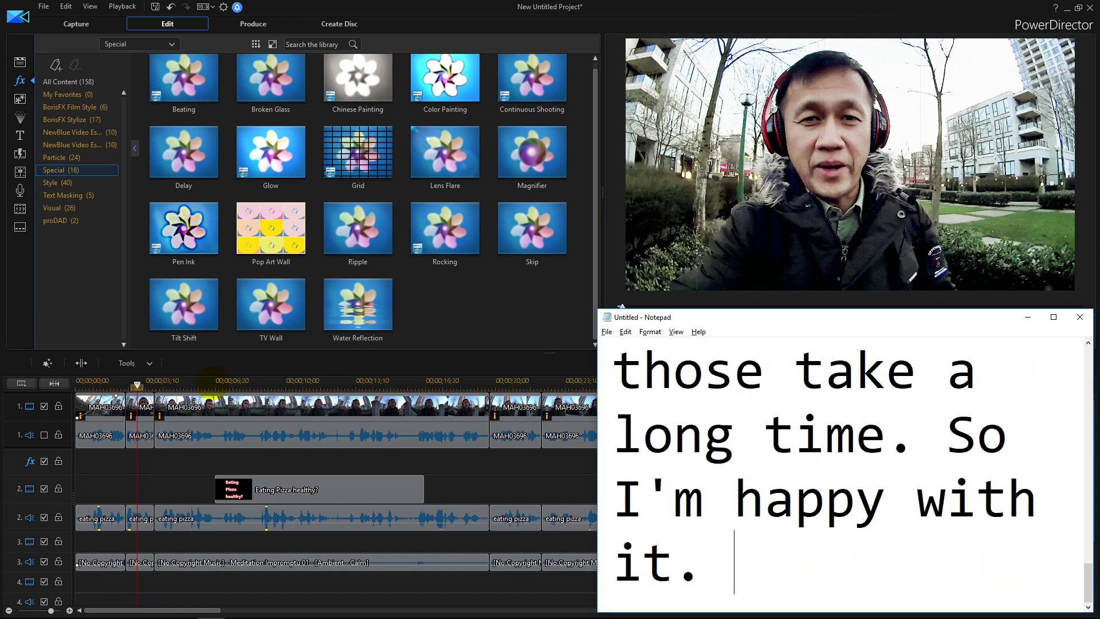
Step: Add to the note "And I'm just going to render the video and that's it for this video and for the day."
{"action": "type", "text": "And I'"}
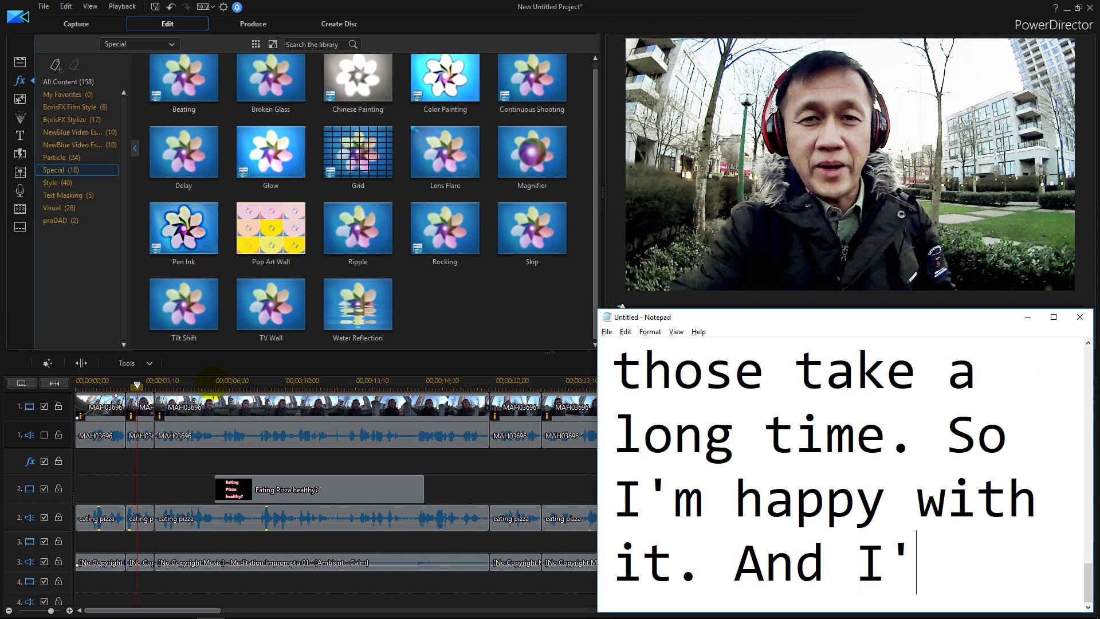
{"action": "type", "text": "m"}
{"action": "type", "text": "goin"}
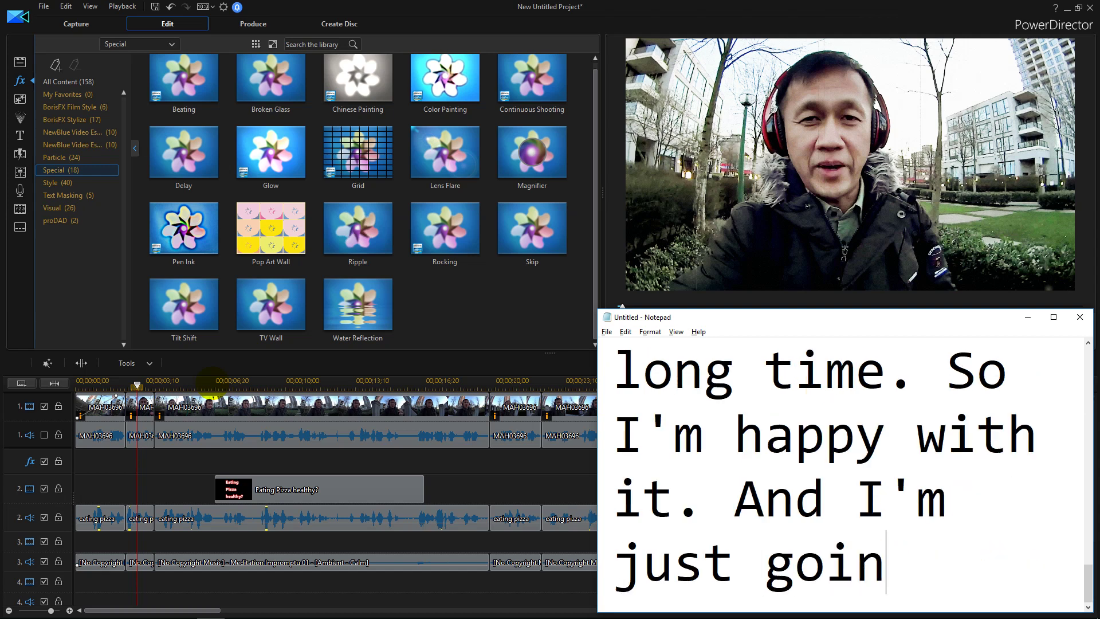
{"action": "type", "text": "g to render t"}
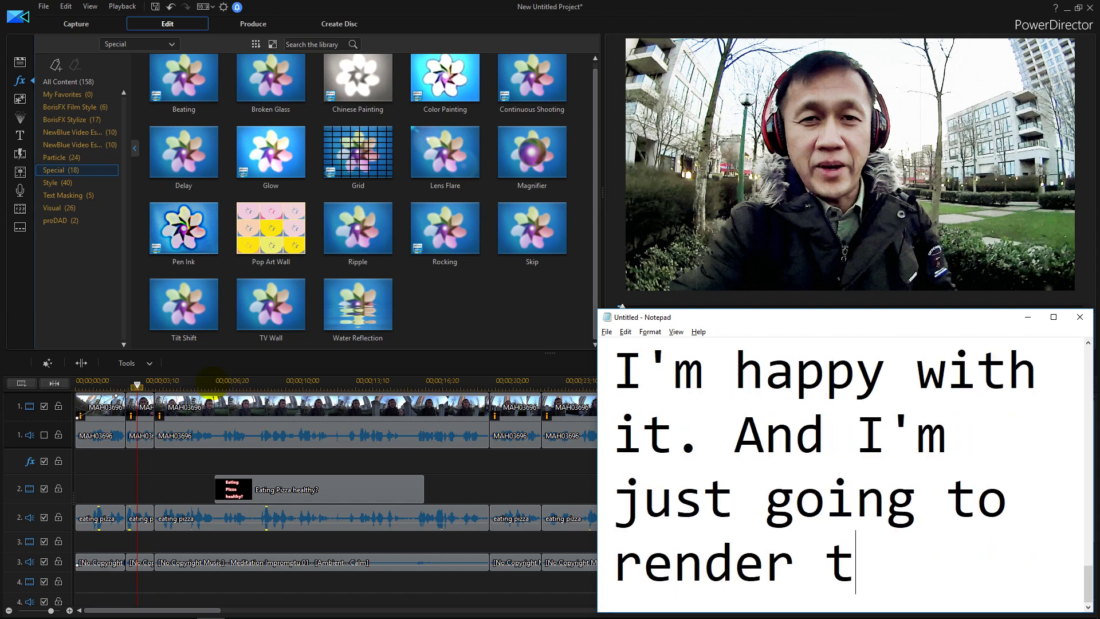
{"action": "type", "text": "he video a"}
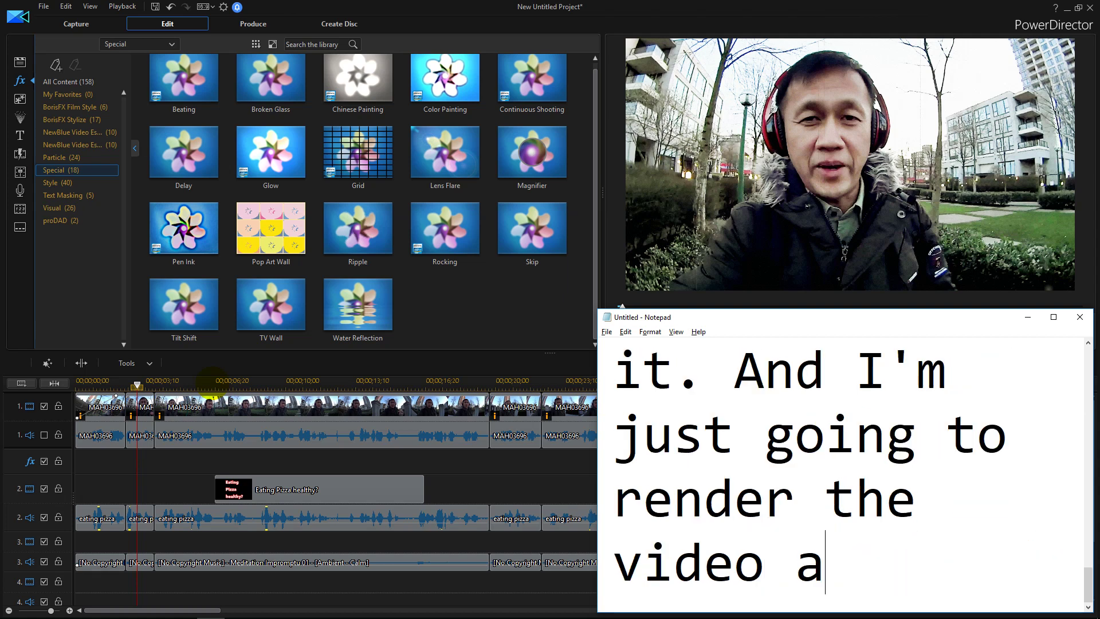
{"action": "type", "text": "nd th"}
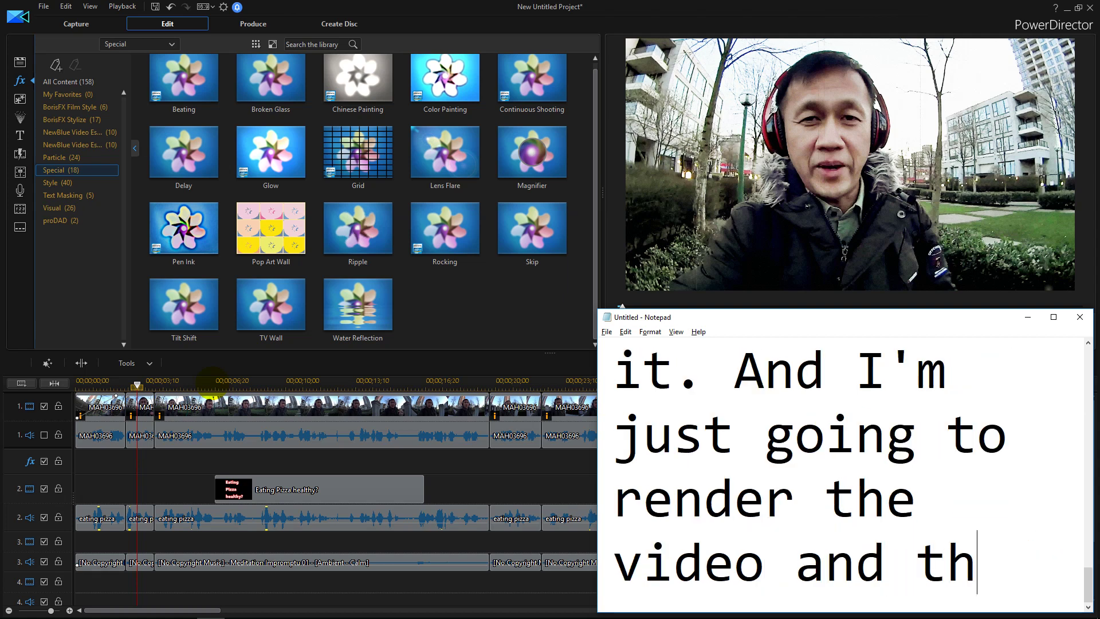
{"action": "type", "text": "at s "}
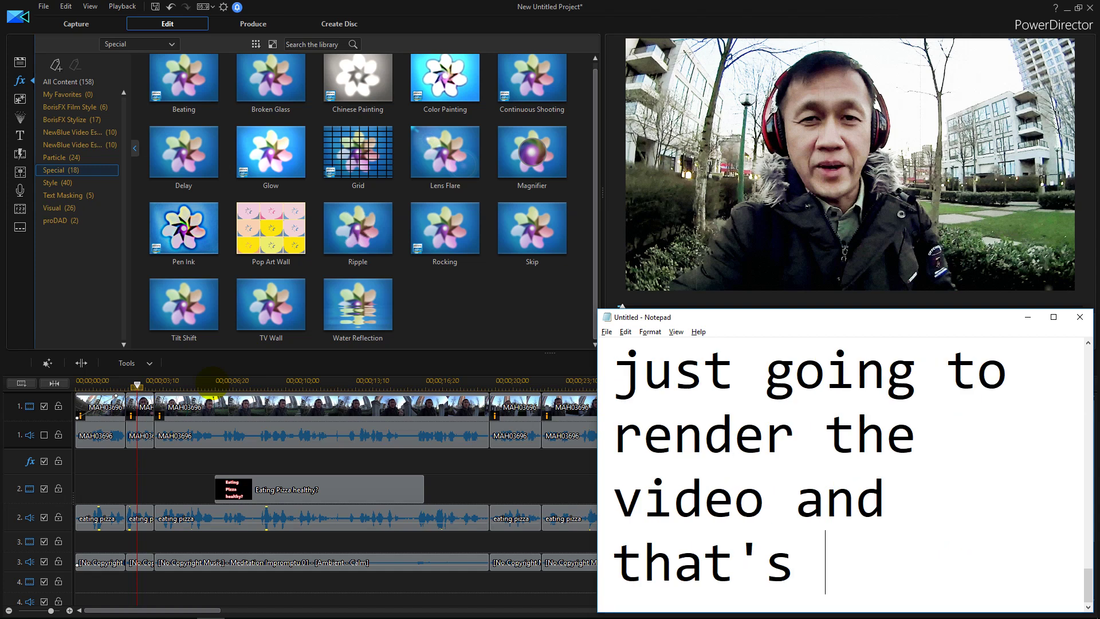
{"action": "type", "text": "it for this "}
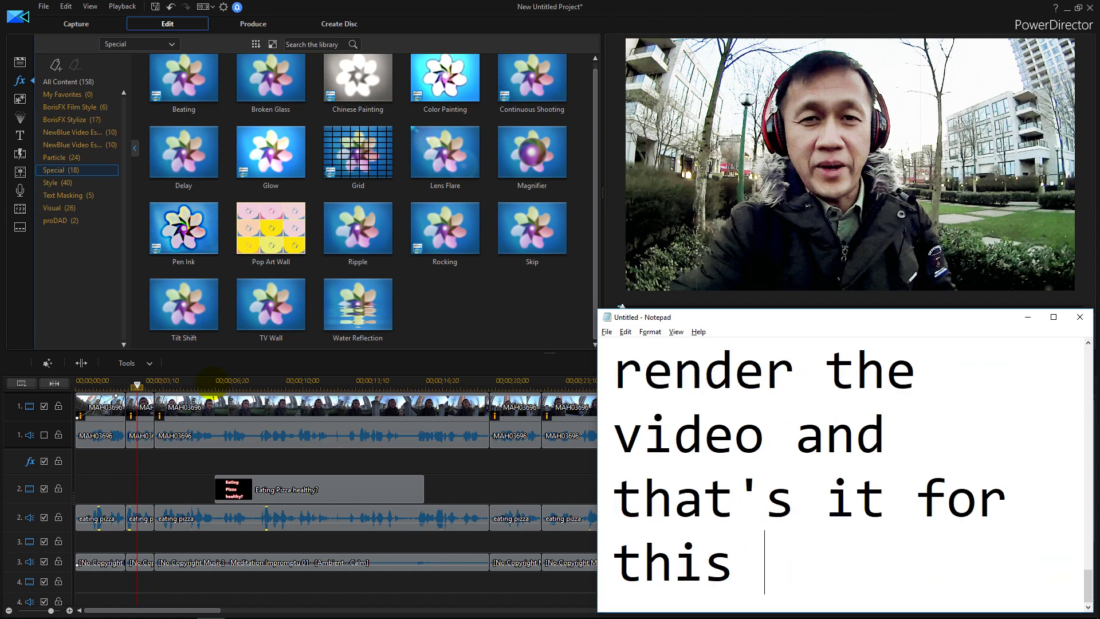
{"action": "type", "text": "video and for the day"}
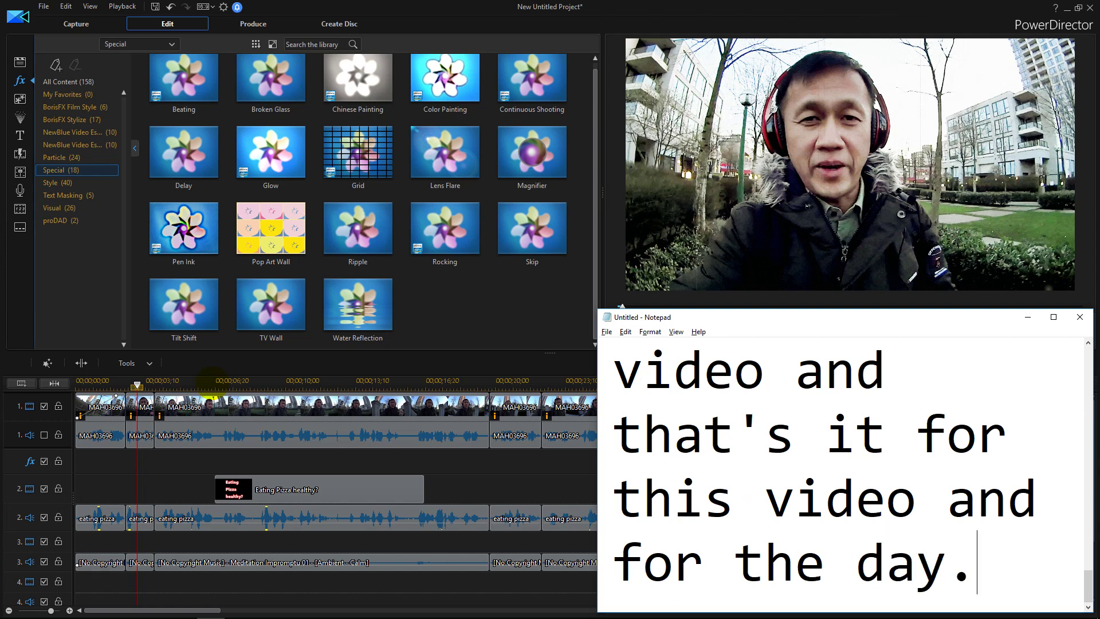
Step: Begin the note's closing request with "Please thumb up my video a"
{"action": "type", "text": ". Please"}
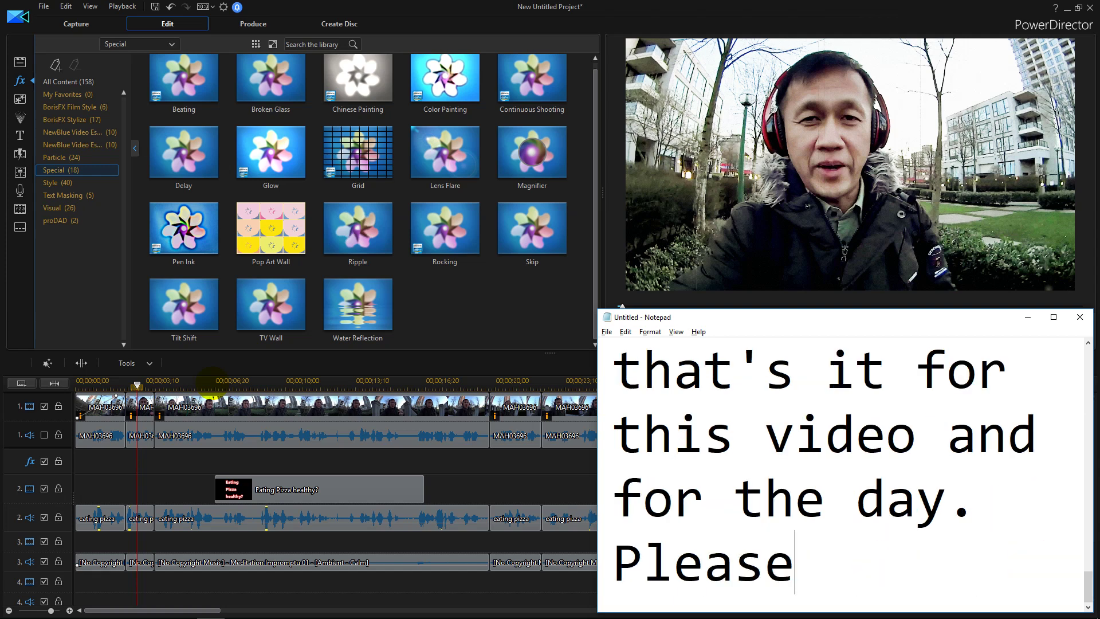
{"action": "type", "text": " thumb "}
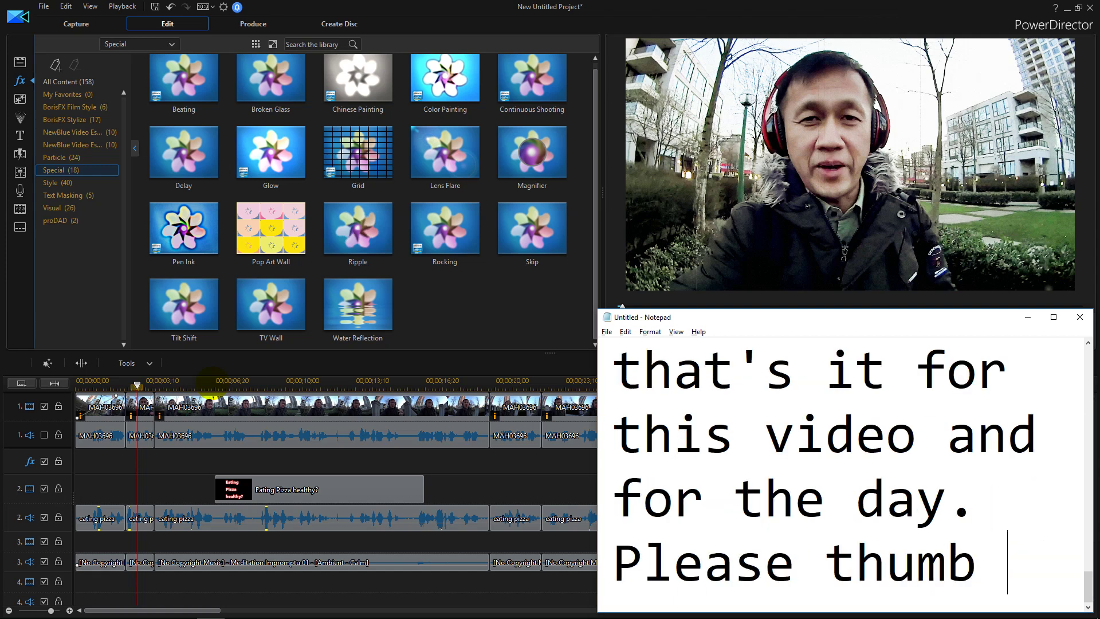
{"action": "type", "text": "up my video a"}
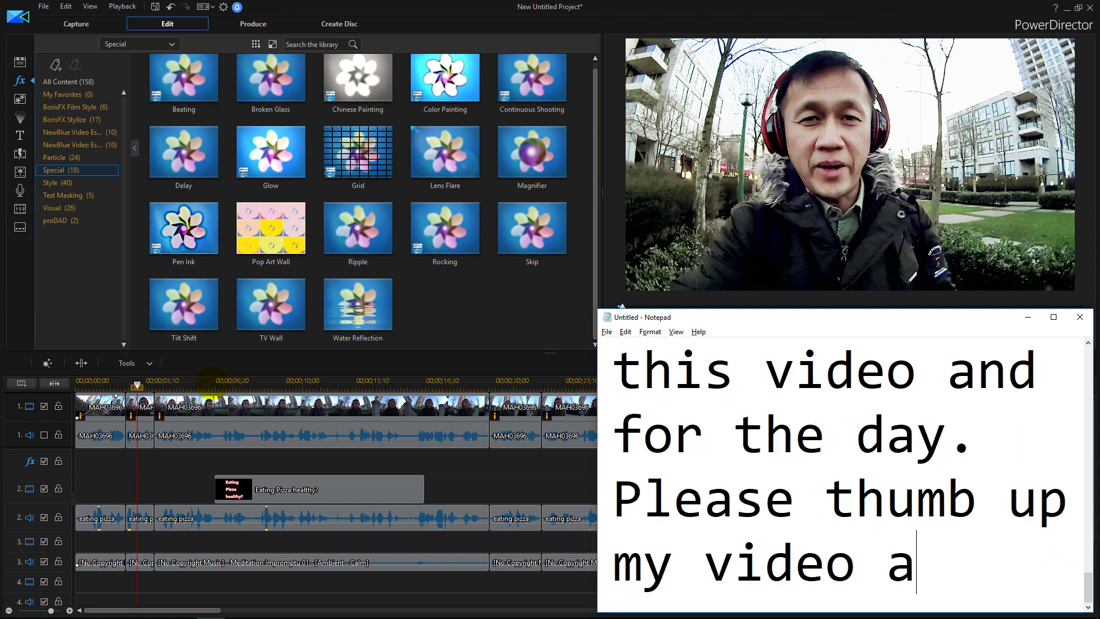